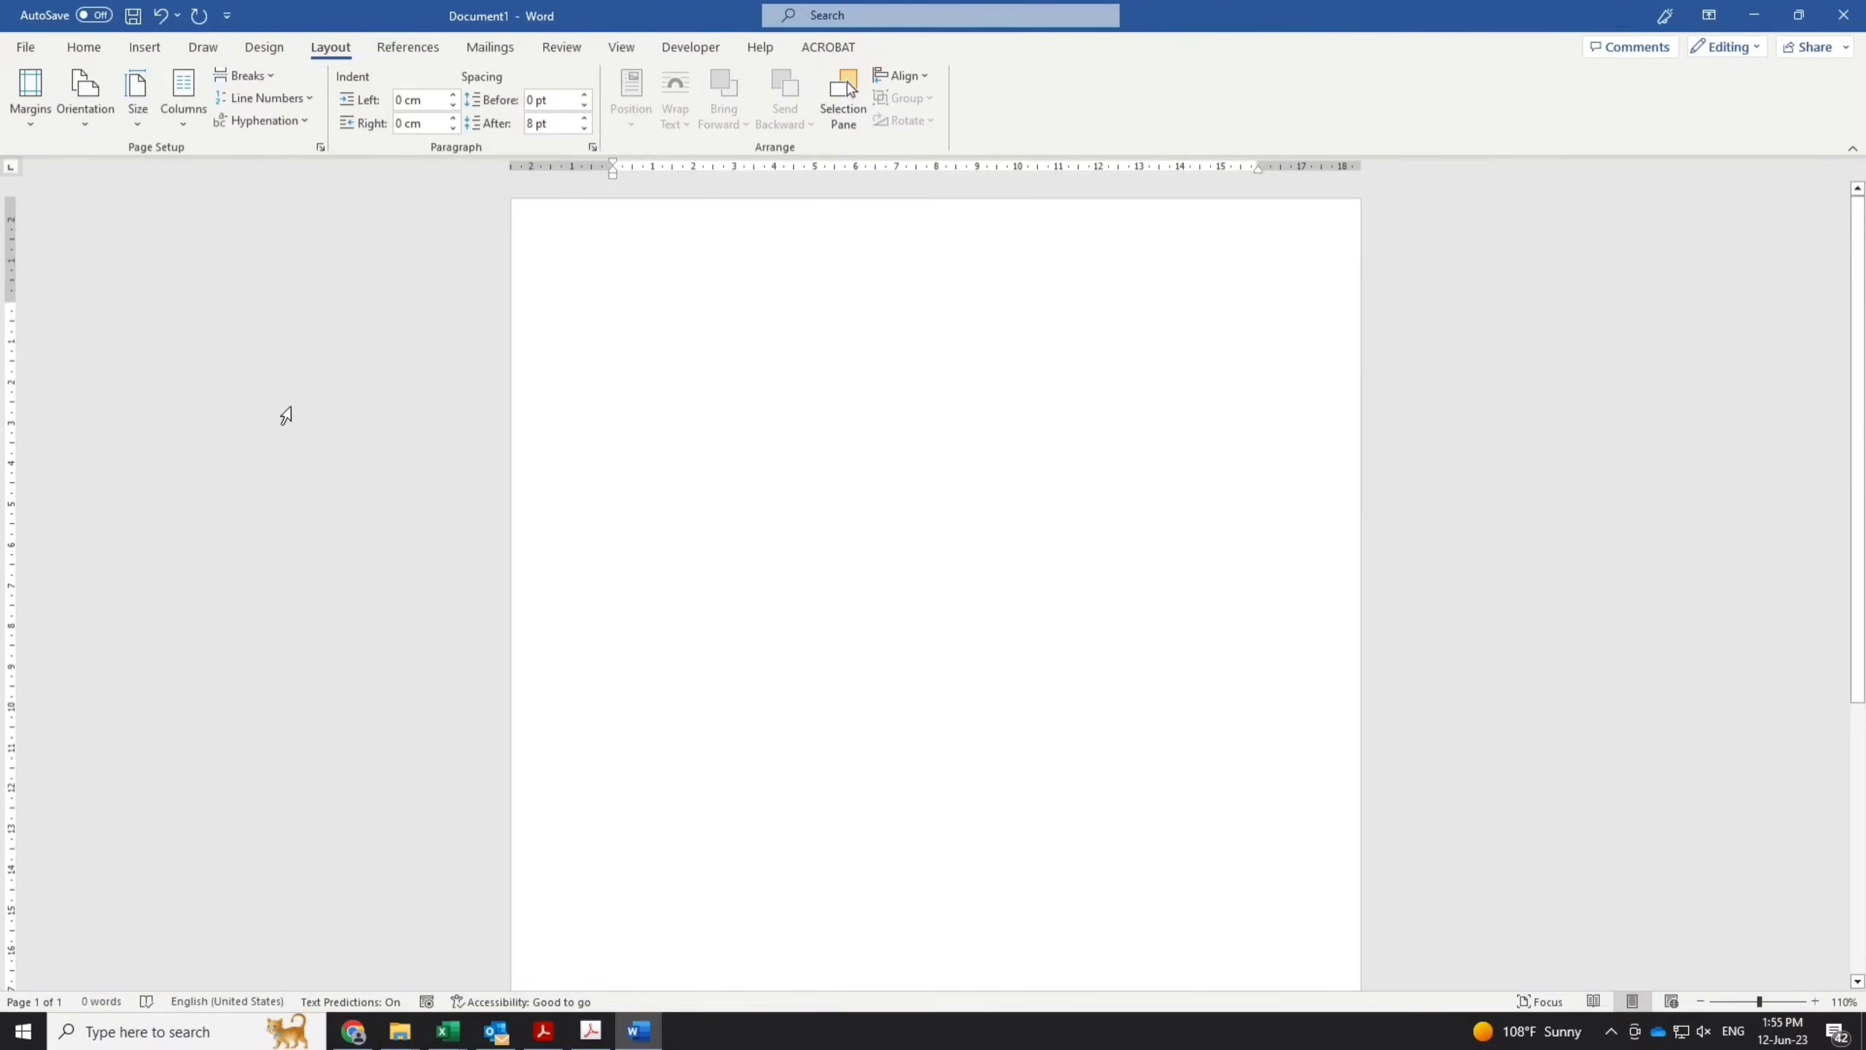
# Draw a rectangle about 7.57 cm high and 20.94 cm wide across the full width of the page top.
pyautogui.click(163, 50)
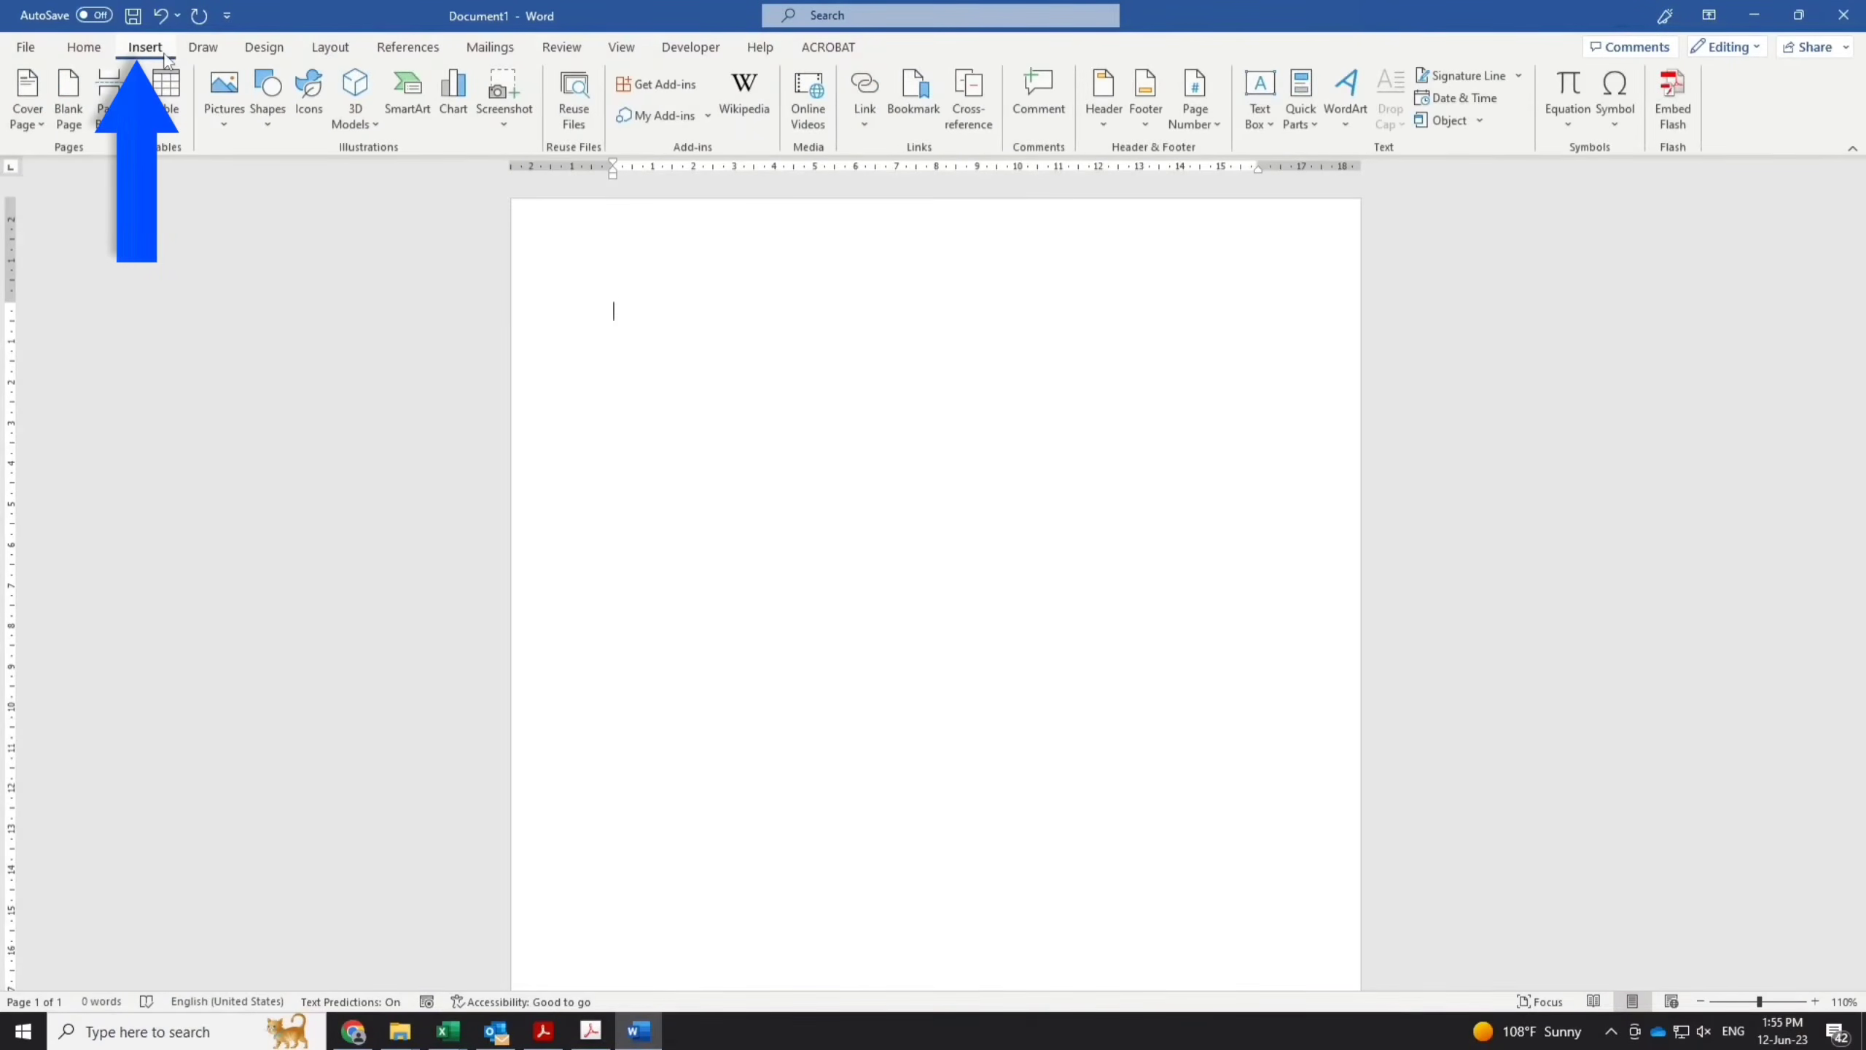
pyautogui.click(270, 118)
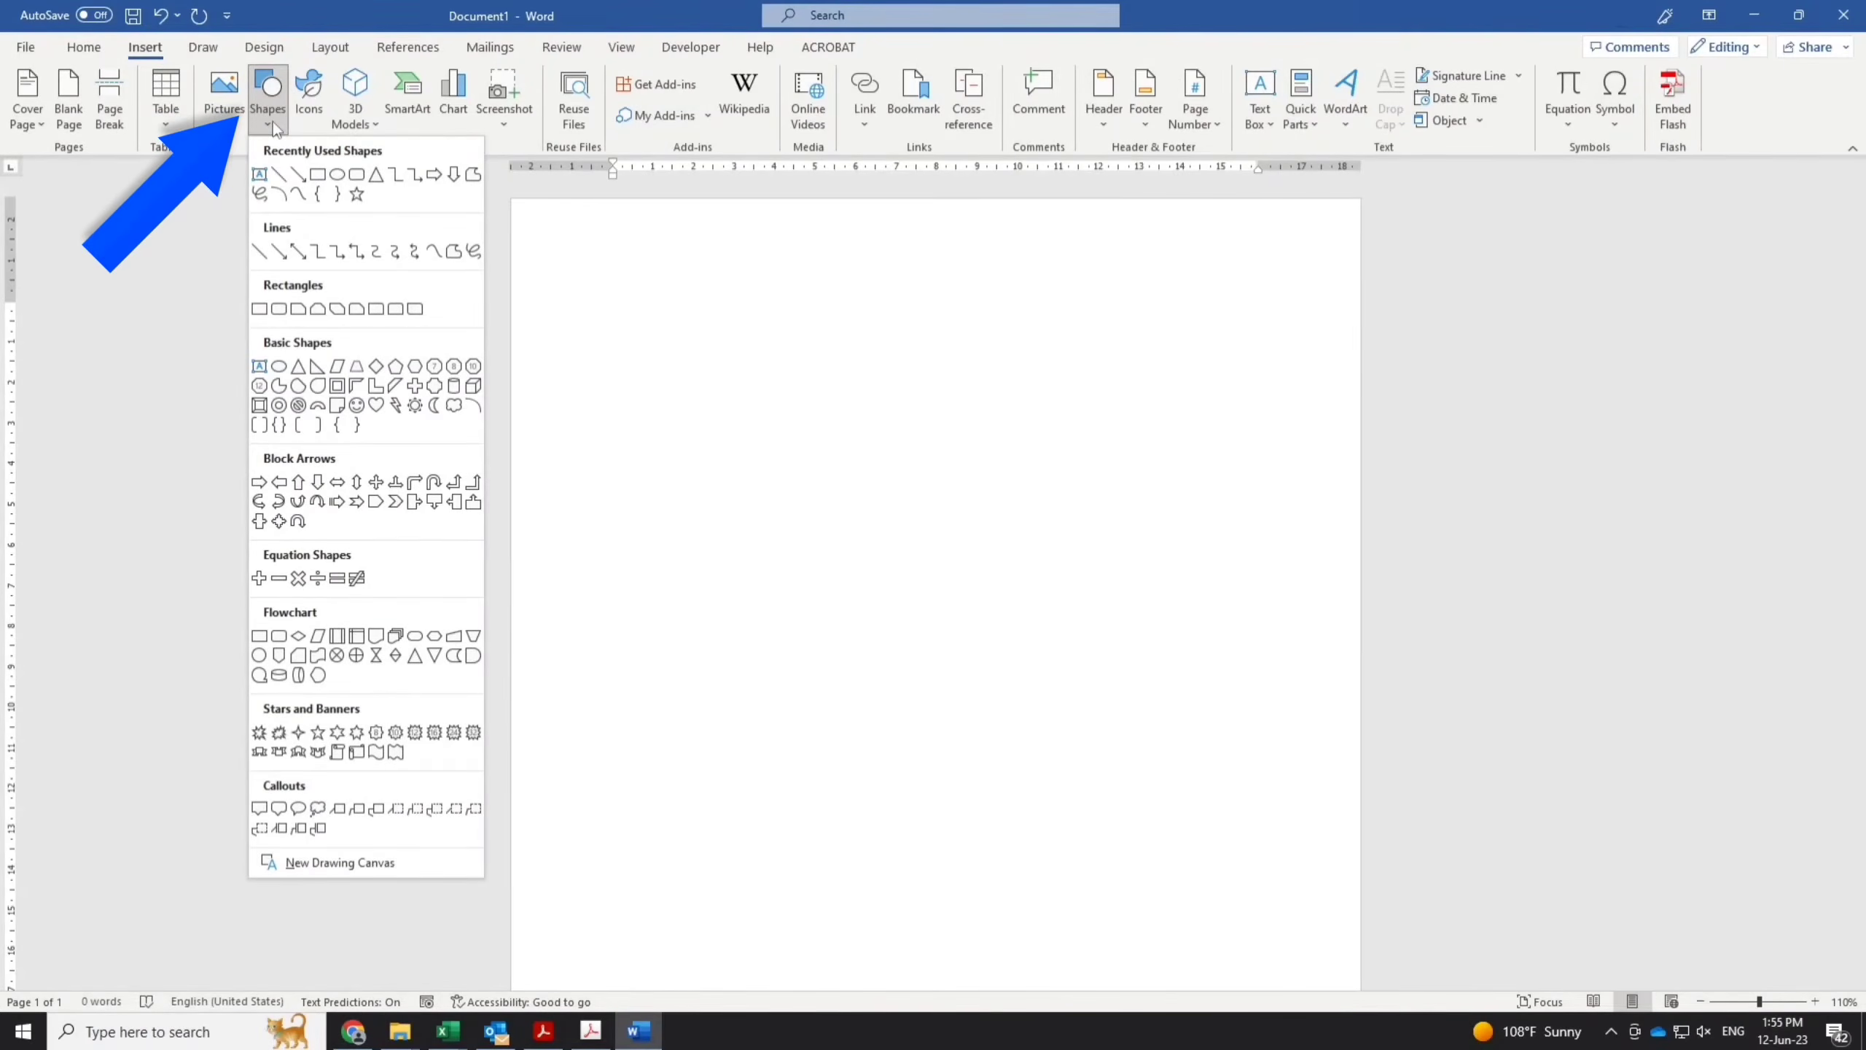
pyautogui.click(318, 177)
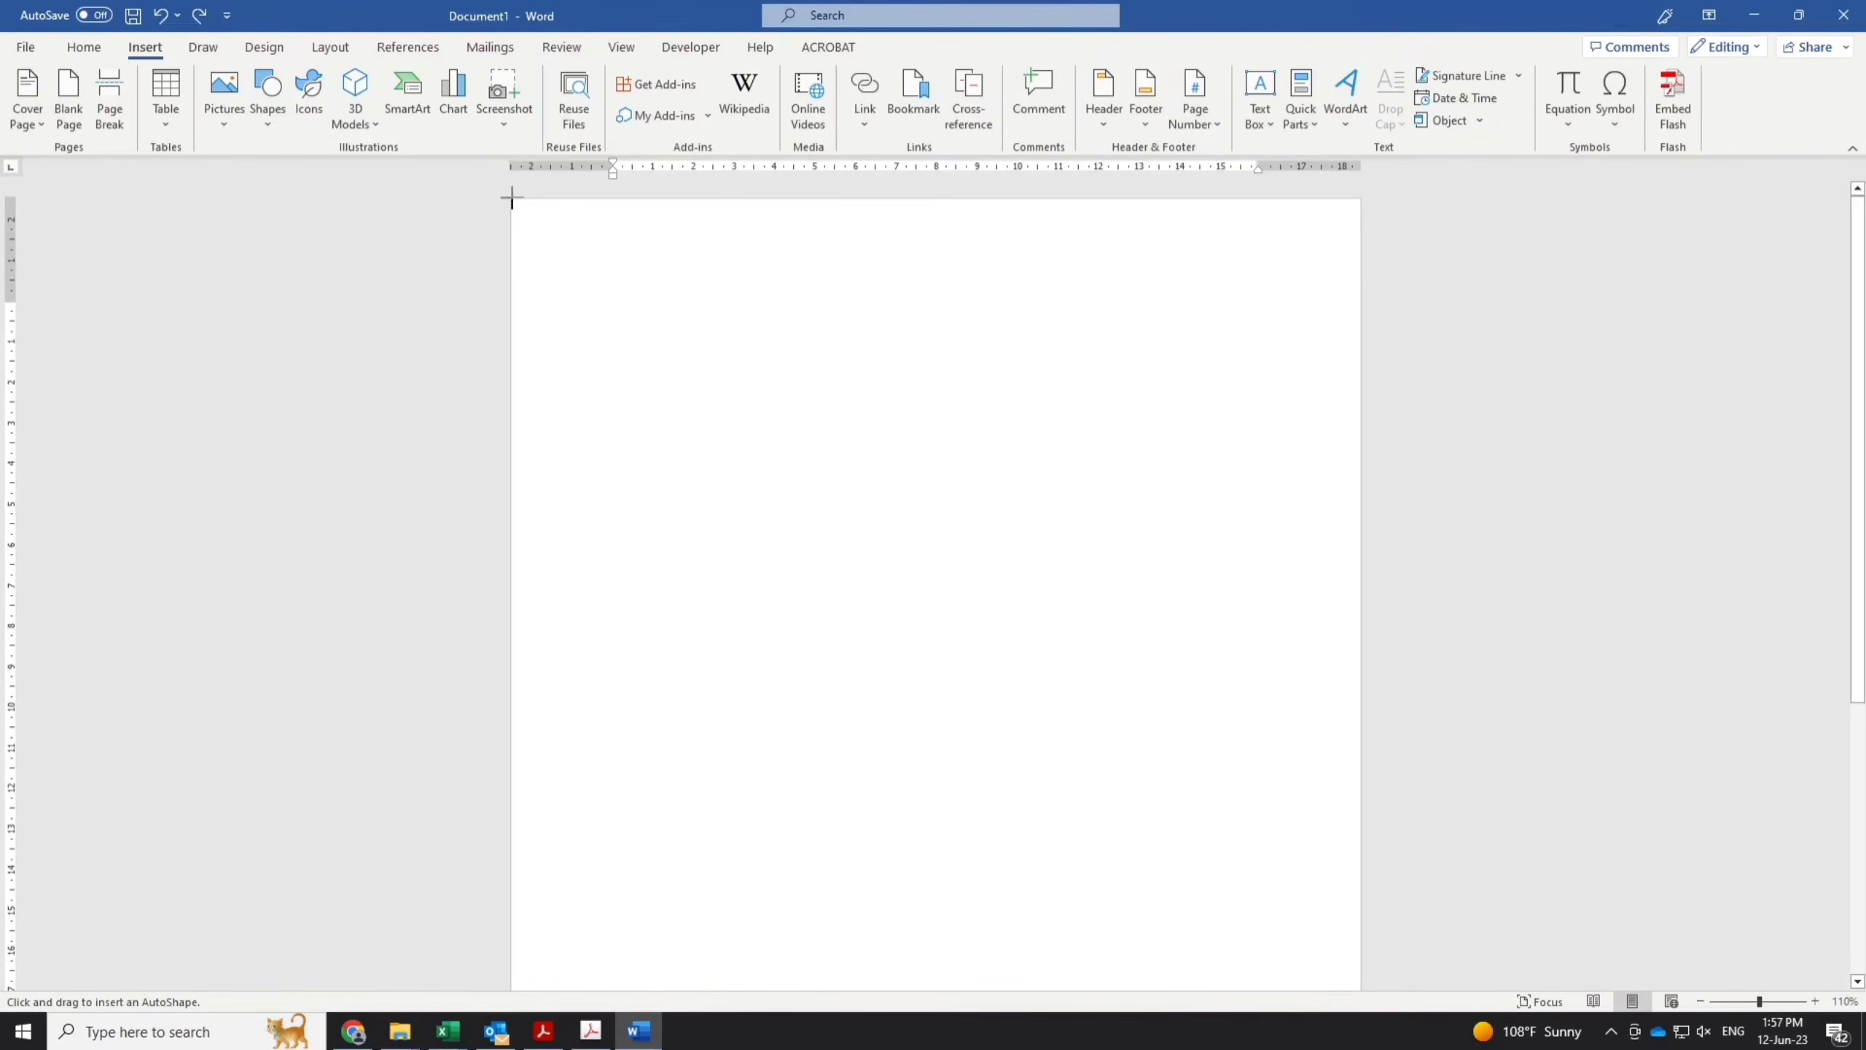
pyautogui.moveTo(511, 197); pyautogui.dragTo(1361, 506)
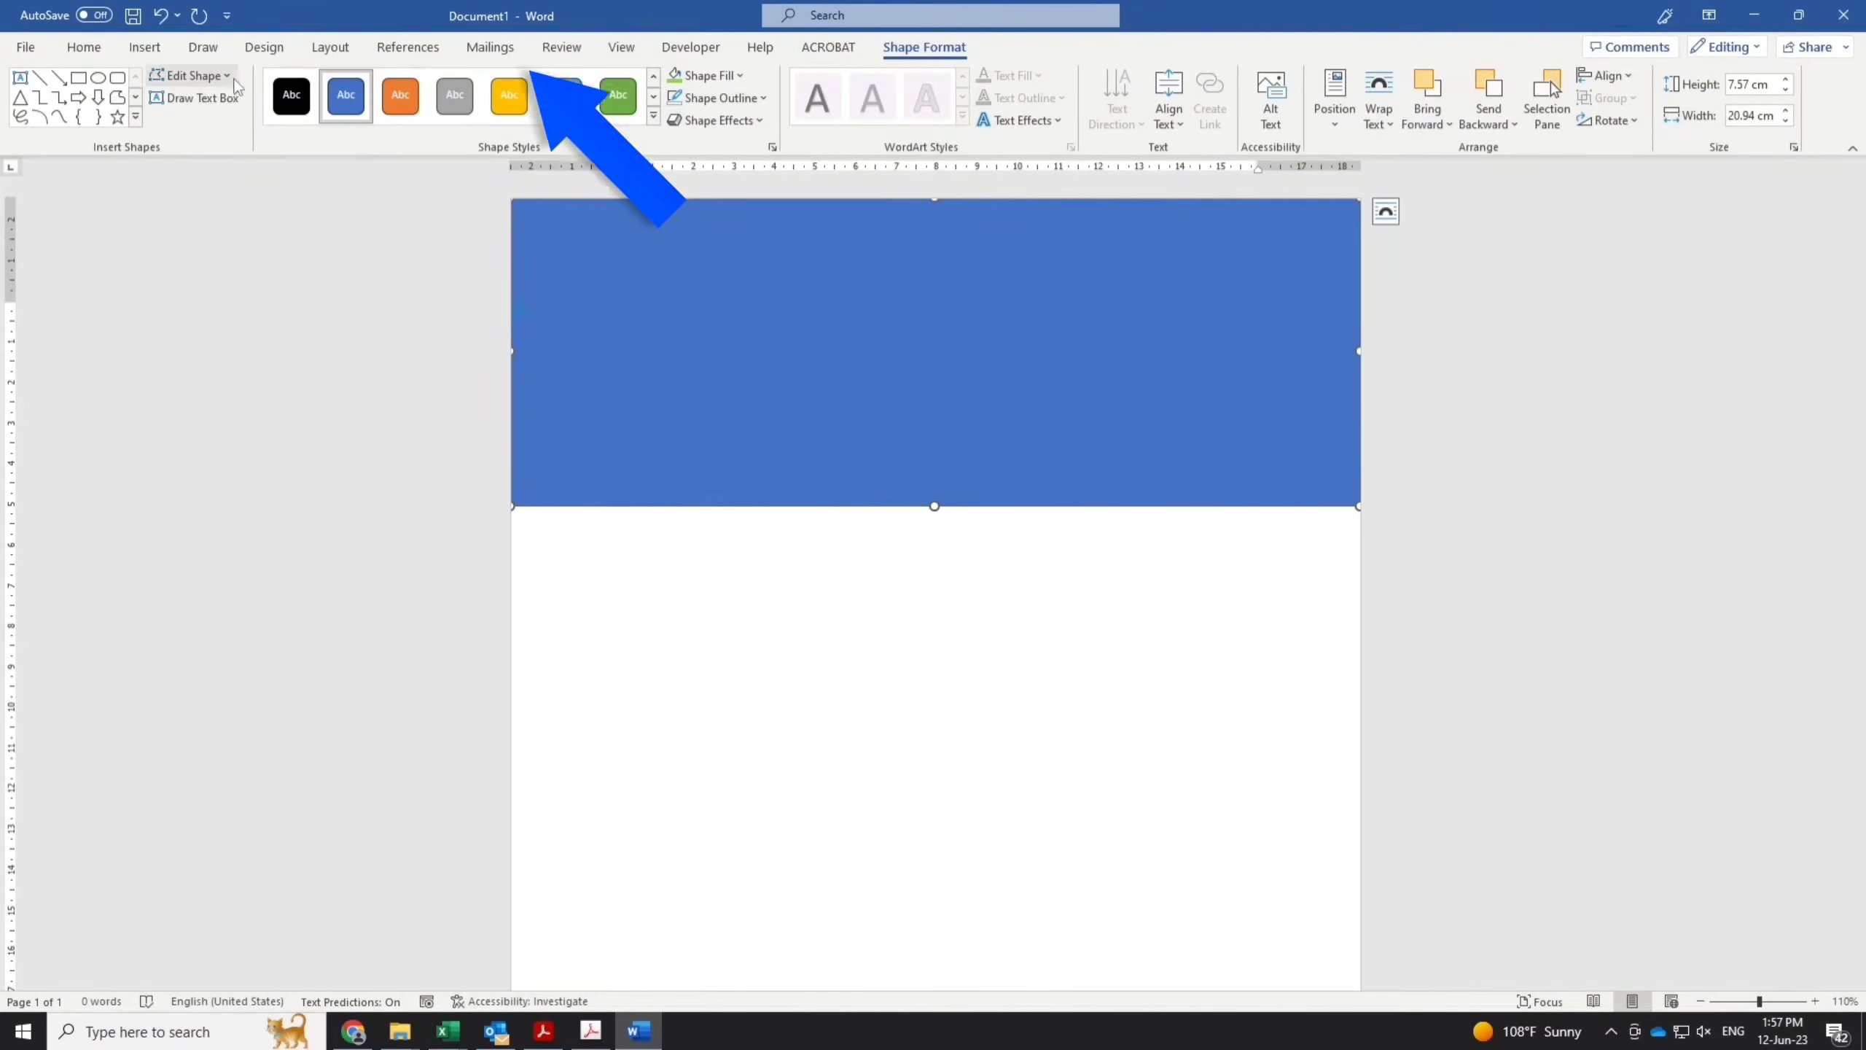
# Edit the rectangle's points, raising both lower corners and bending the bottom edge into a wave that dips at the left and arches at the right.
pyautogui.click(190, 75)
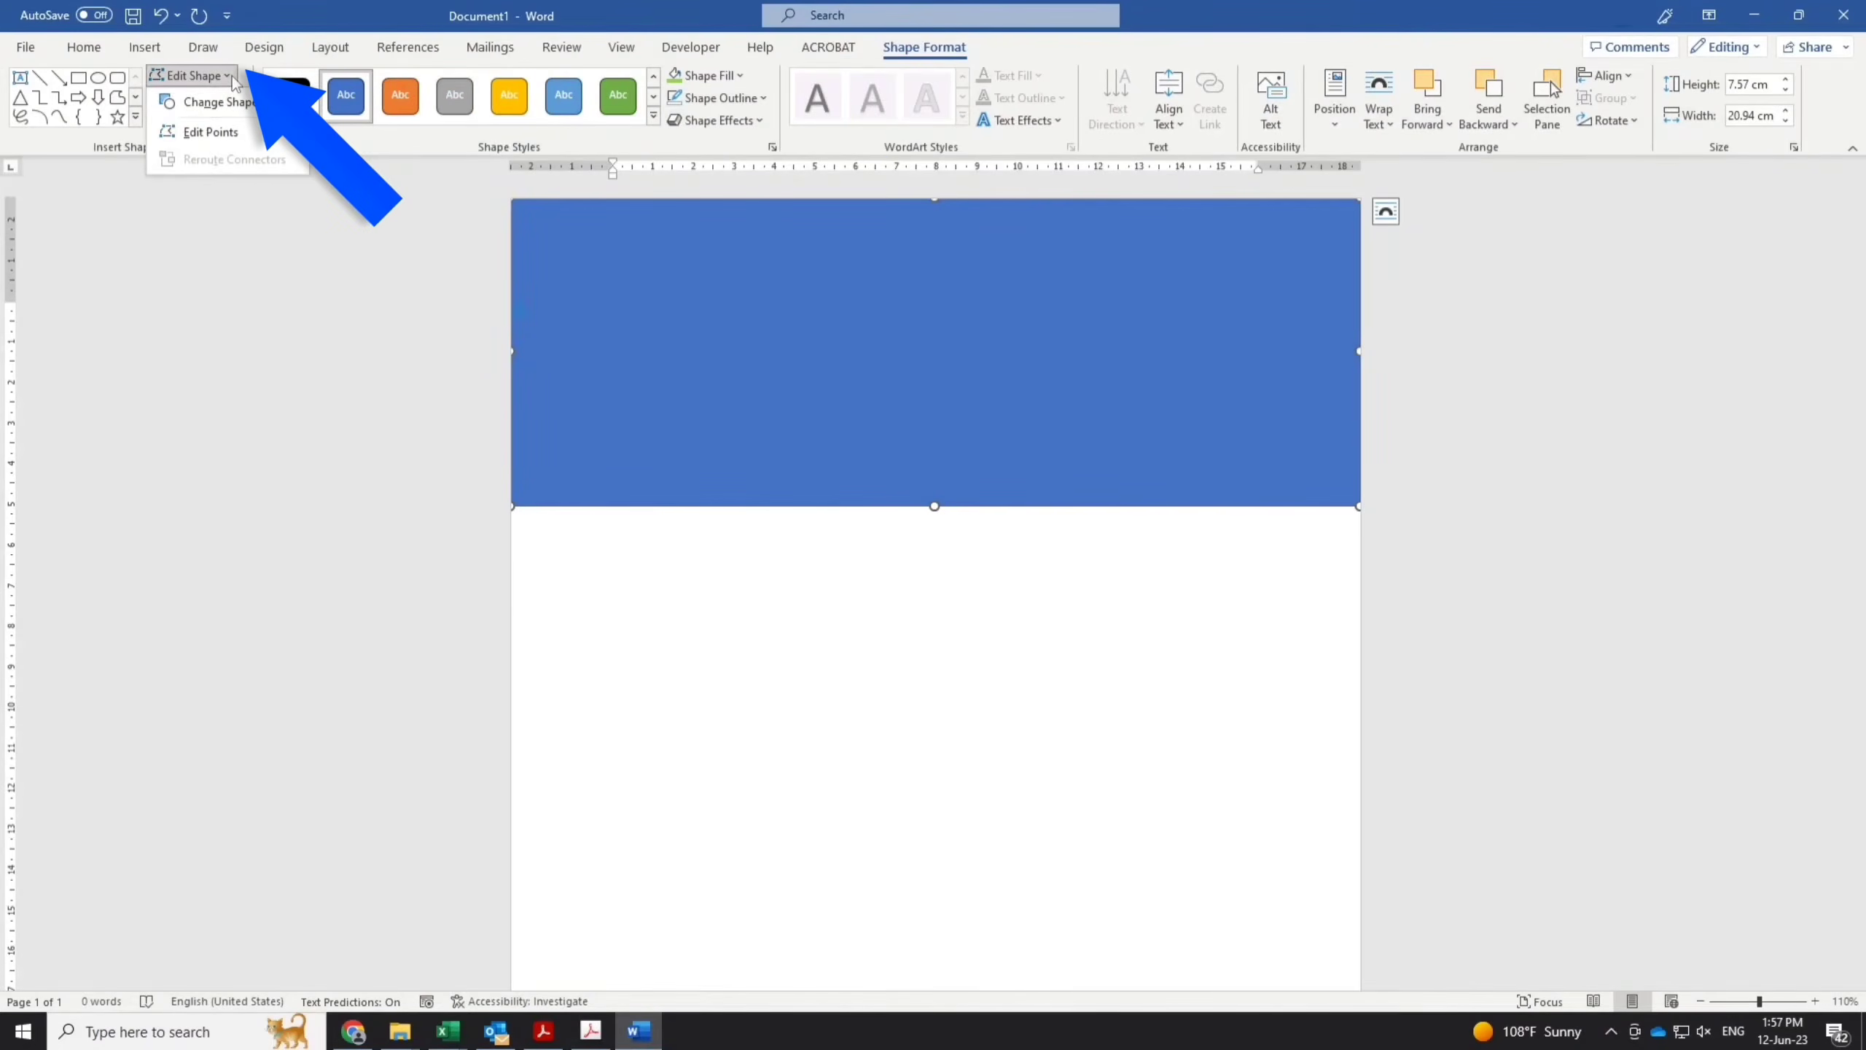
pyautogui.click(232, 134)
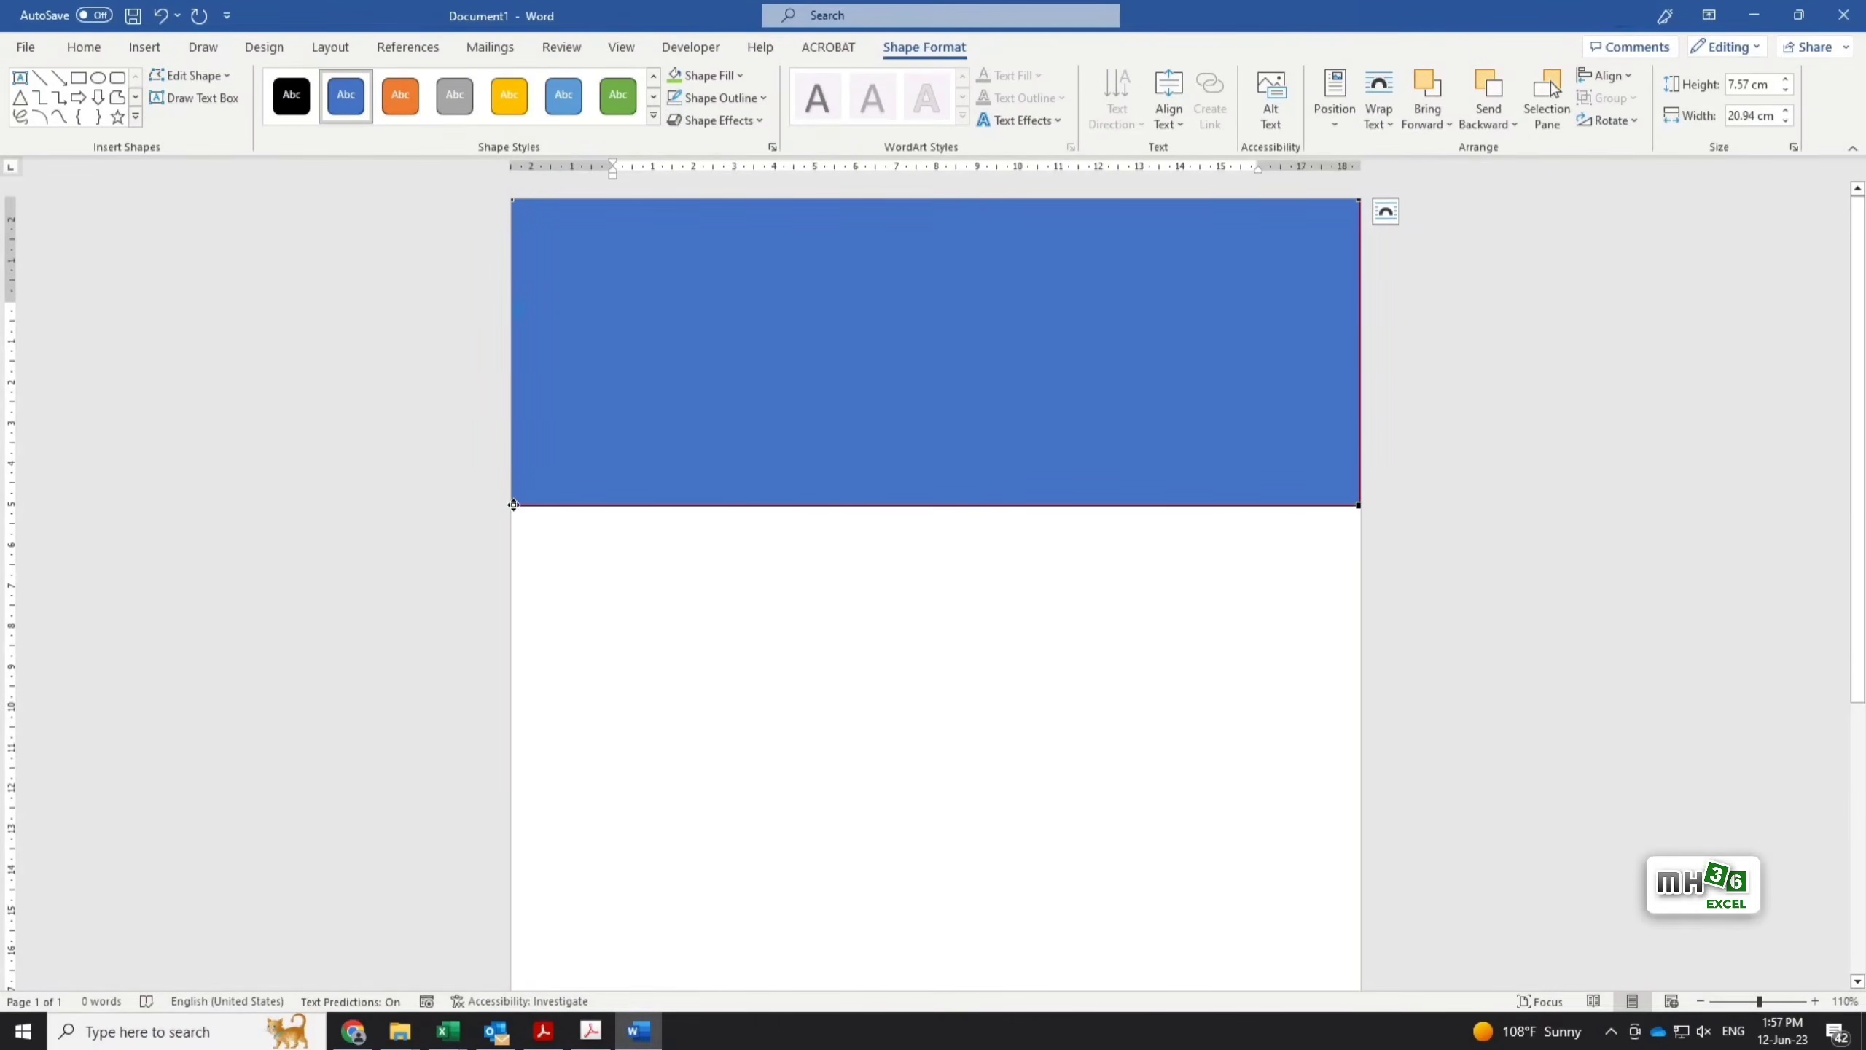
pyautogui.moveTo(511, 503); pyautogui.dragTo(515, 397)
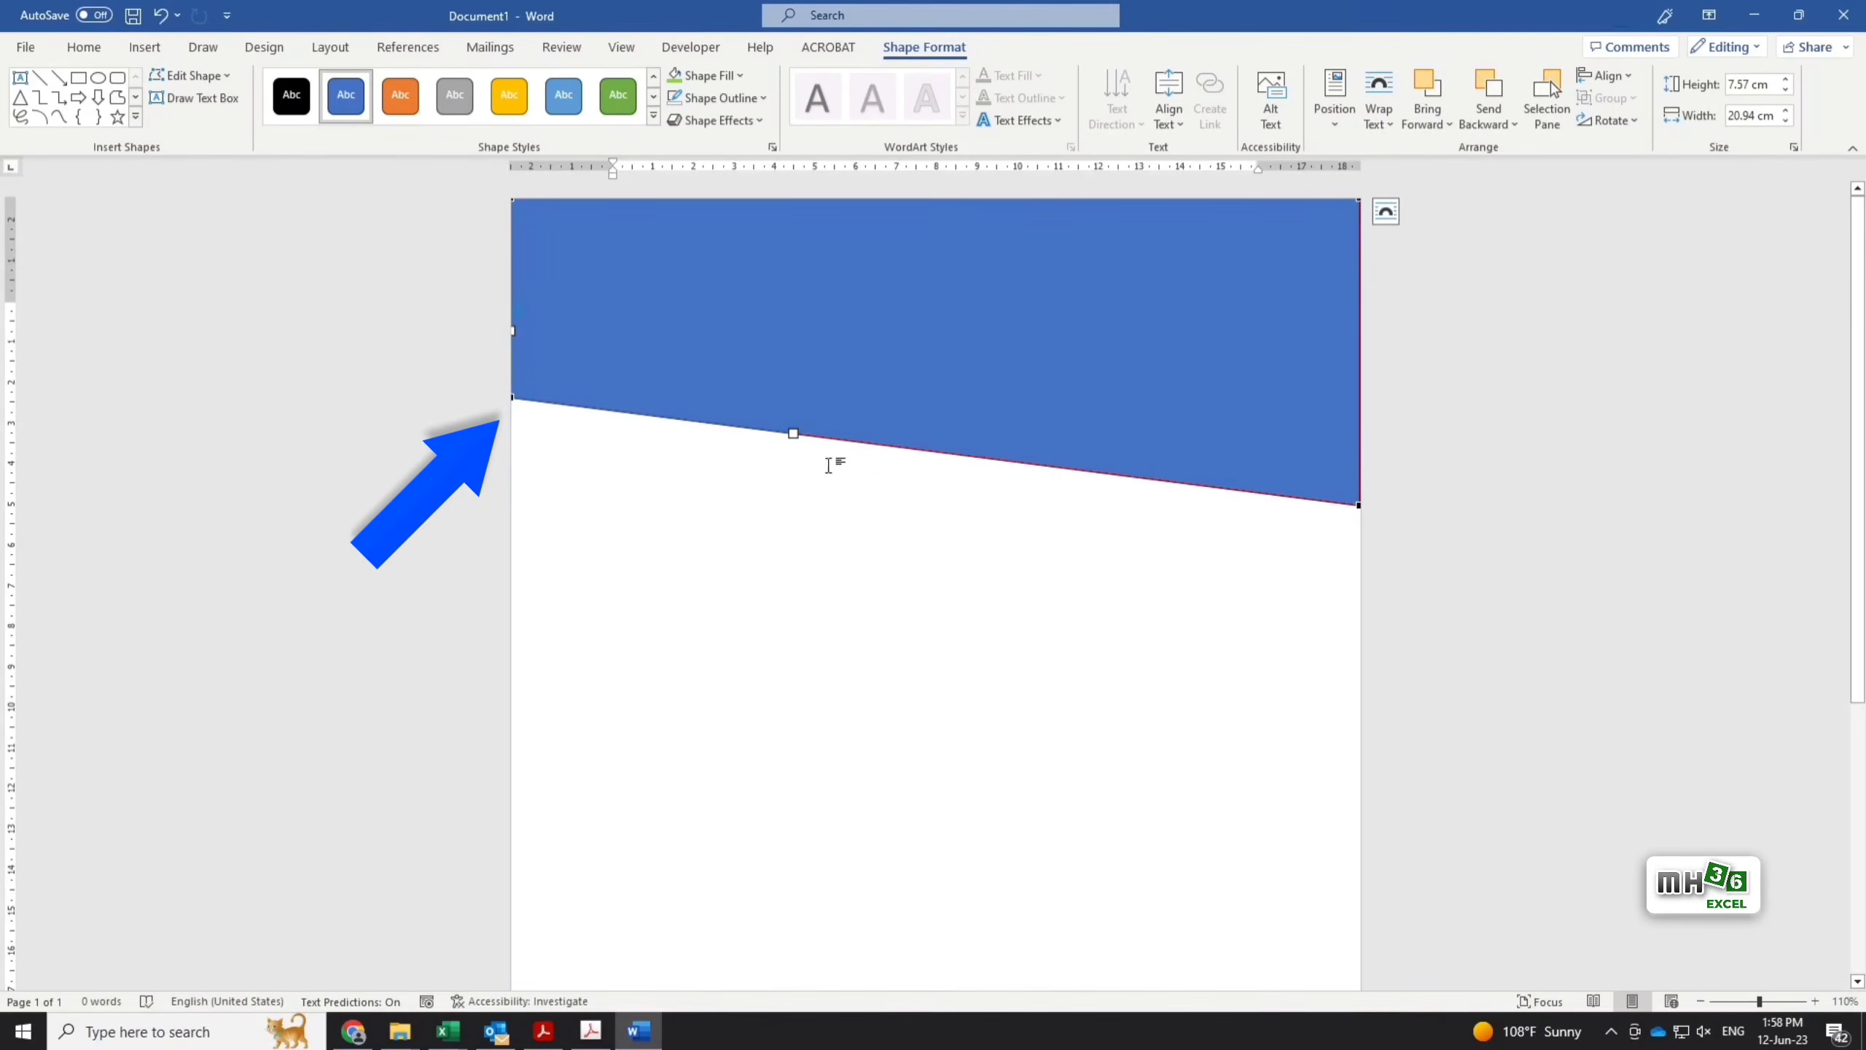
pyautogui.moveTo(794, 436); pyautogui.dragTo(767, 505)
pyautogui.click(1359, 506)
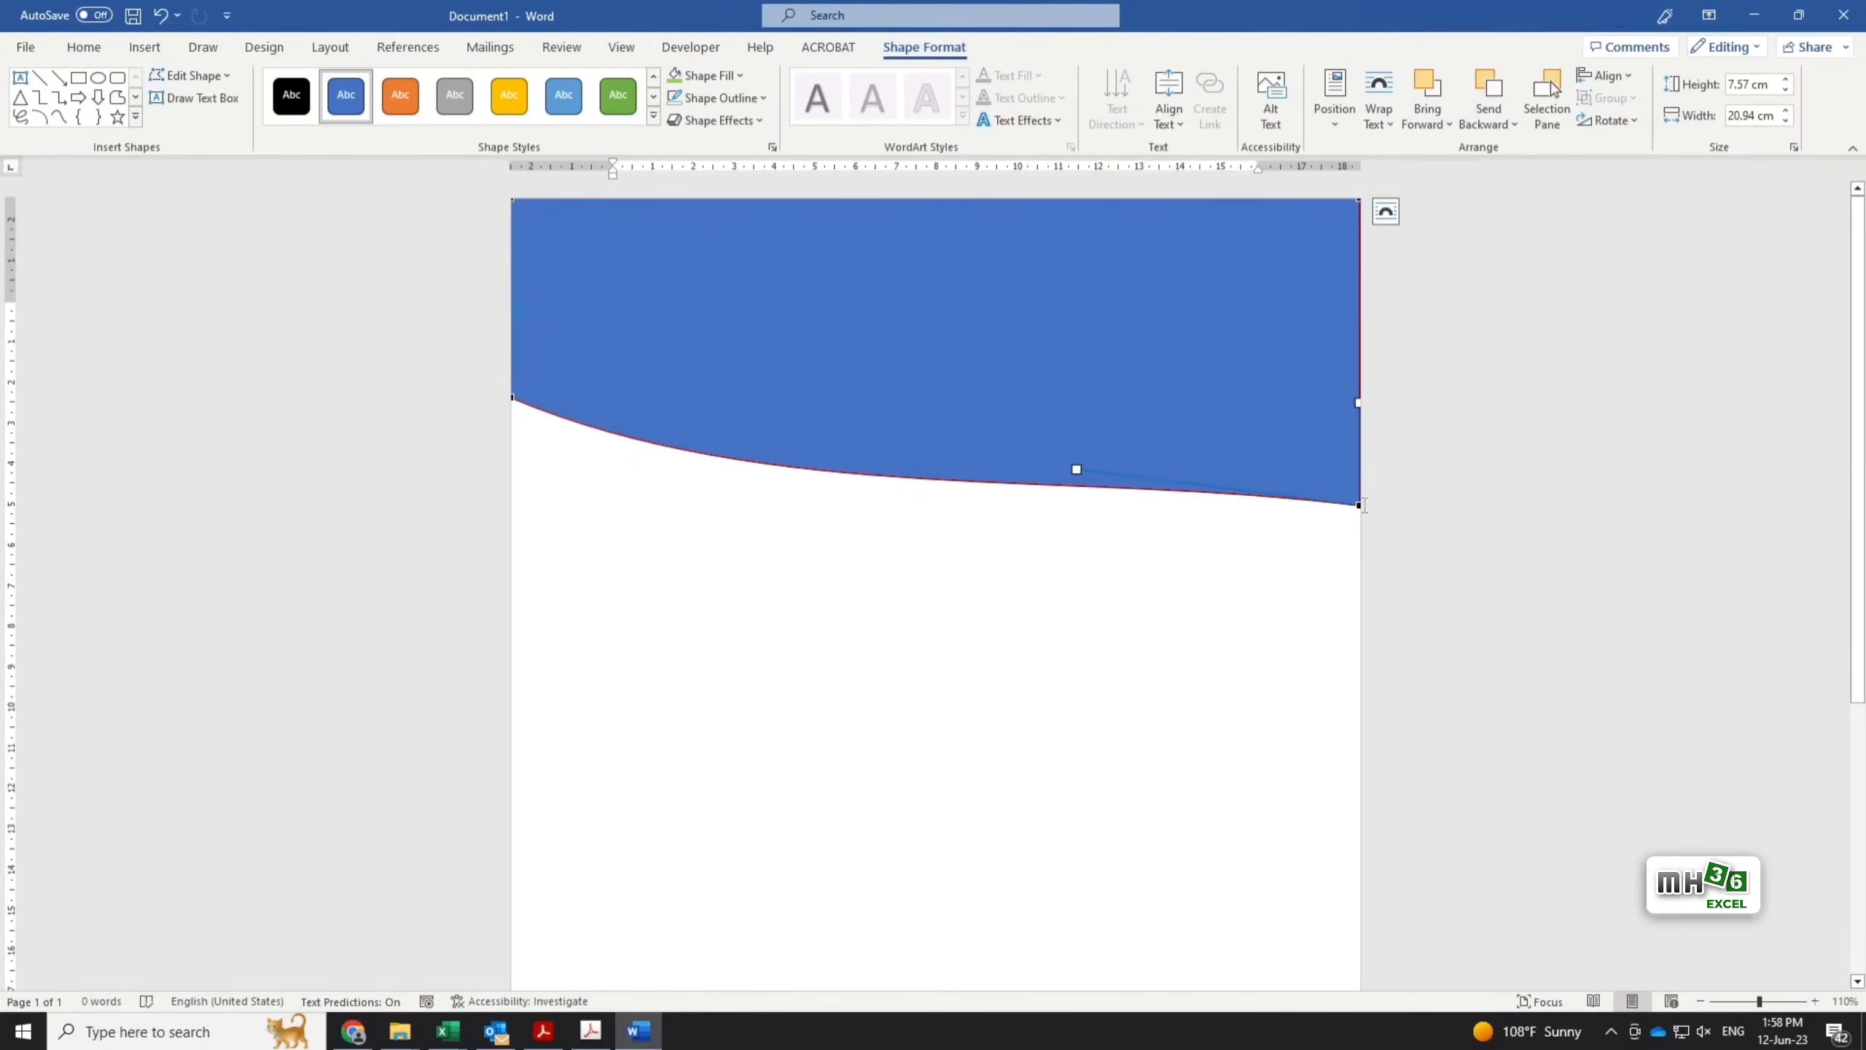
pyautogui.moveTo(1360, 504); pyautogui.dragTo(1359, 404)
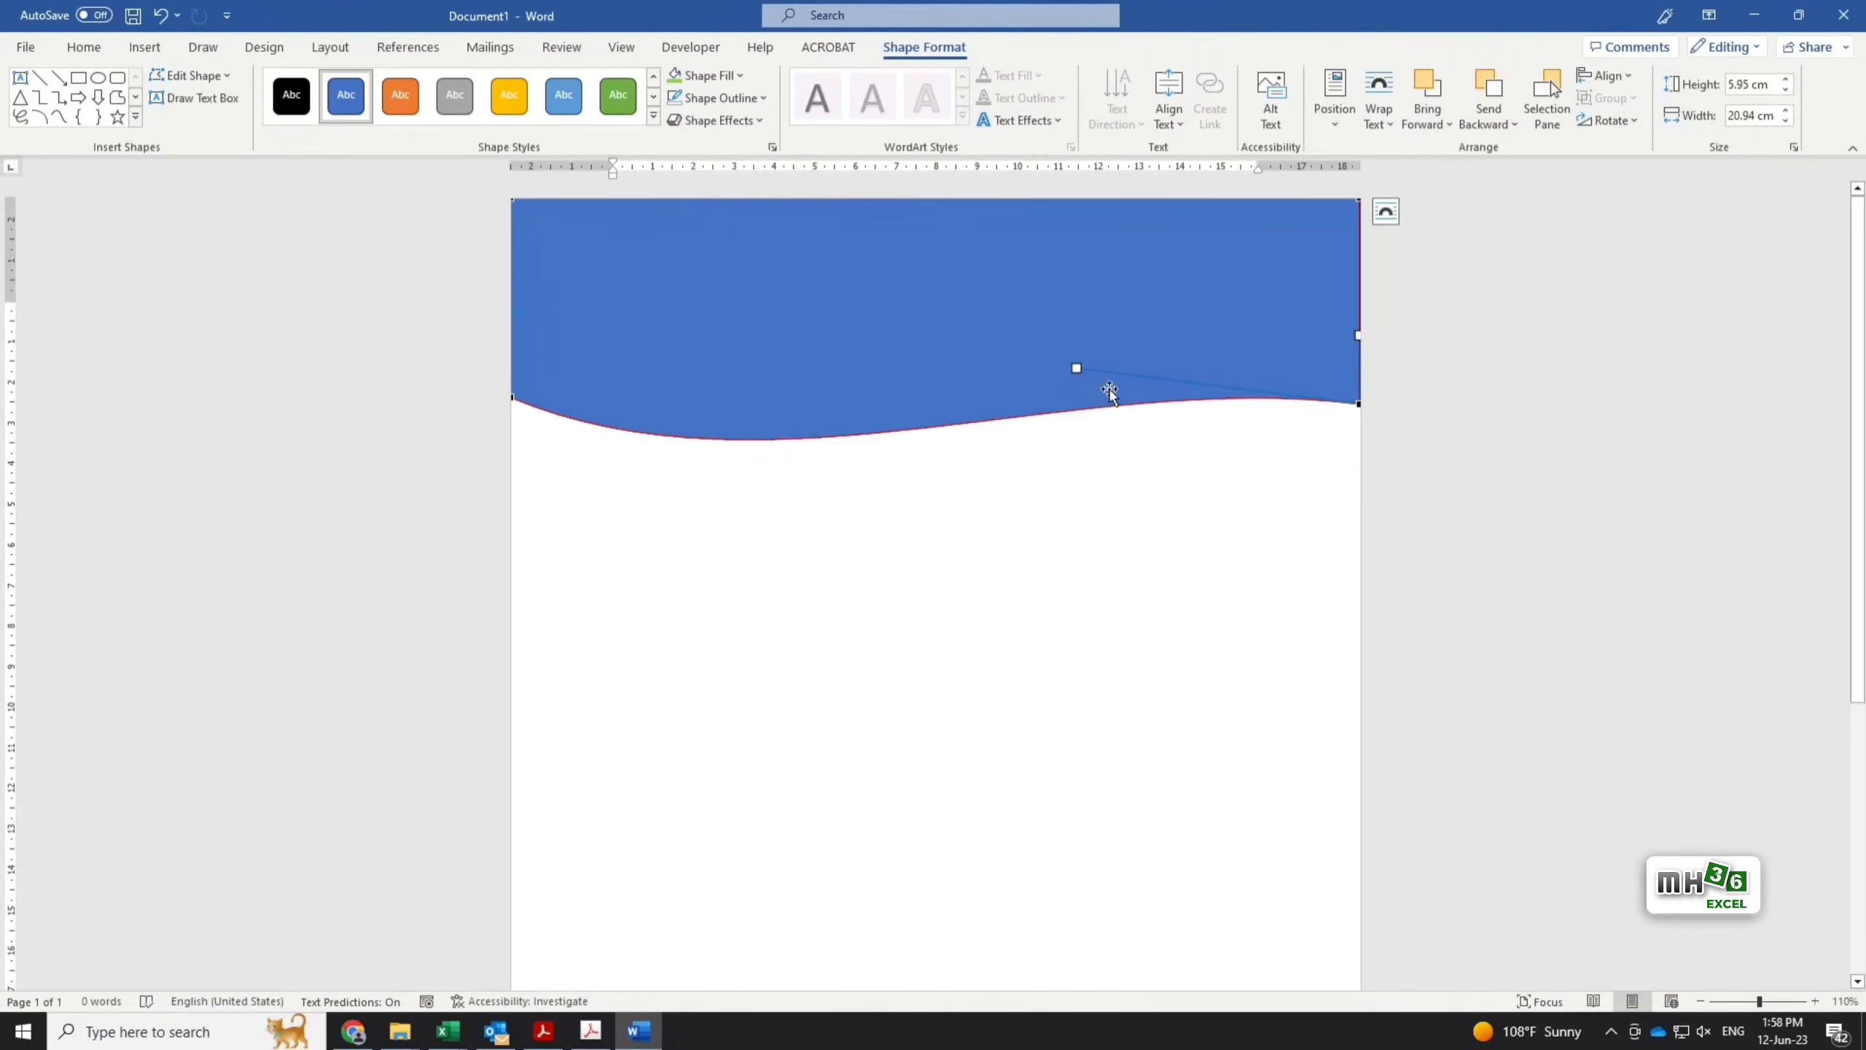
pyautogui.moveTo(1079, 370); pyautogui.dragTo(1139, 160)
pyautogui.moveTo(1356, 396); pyautogui.dragTo(1357, 357)
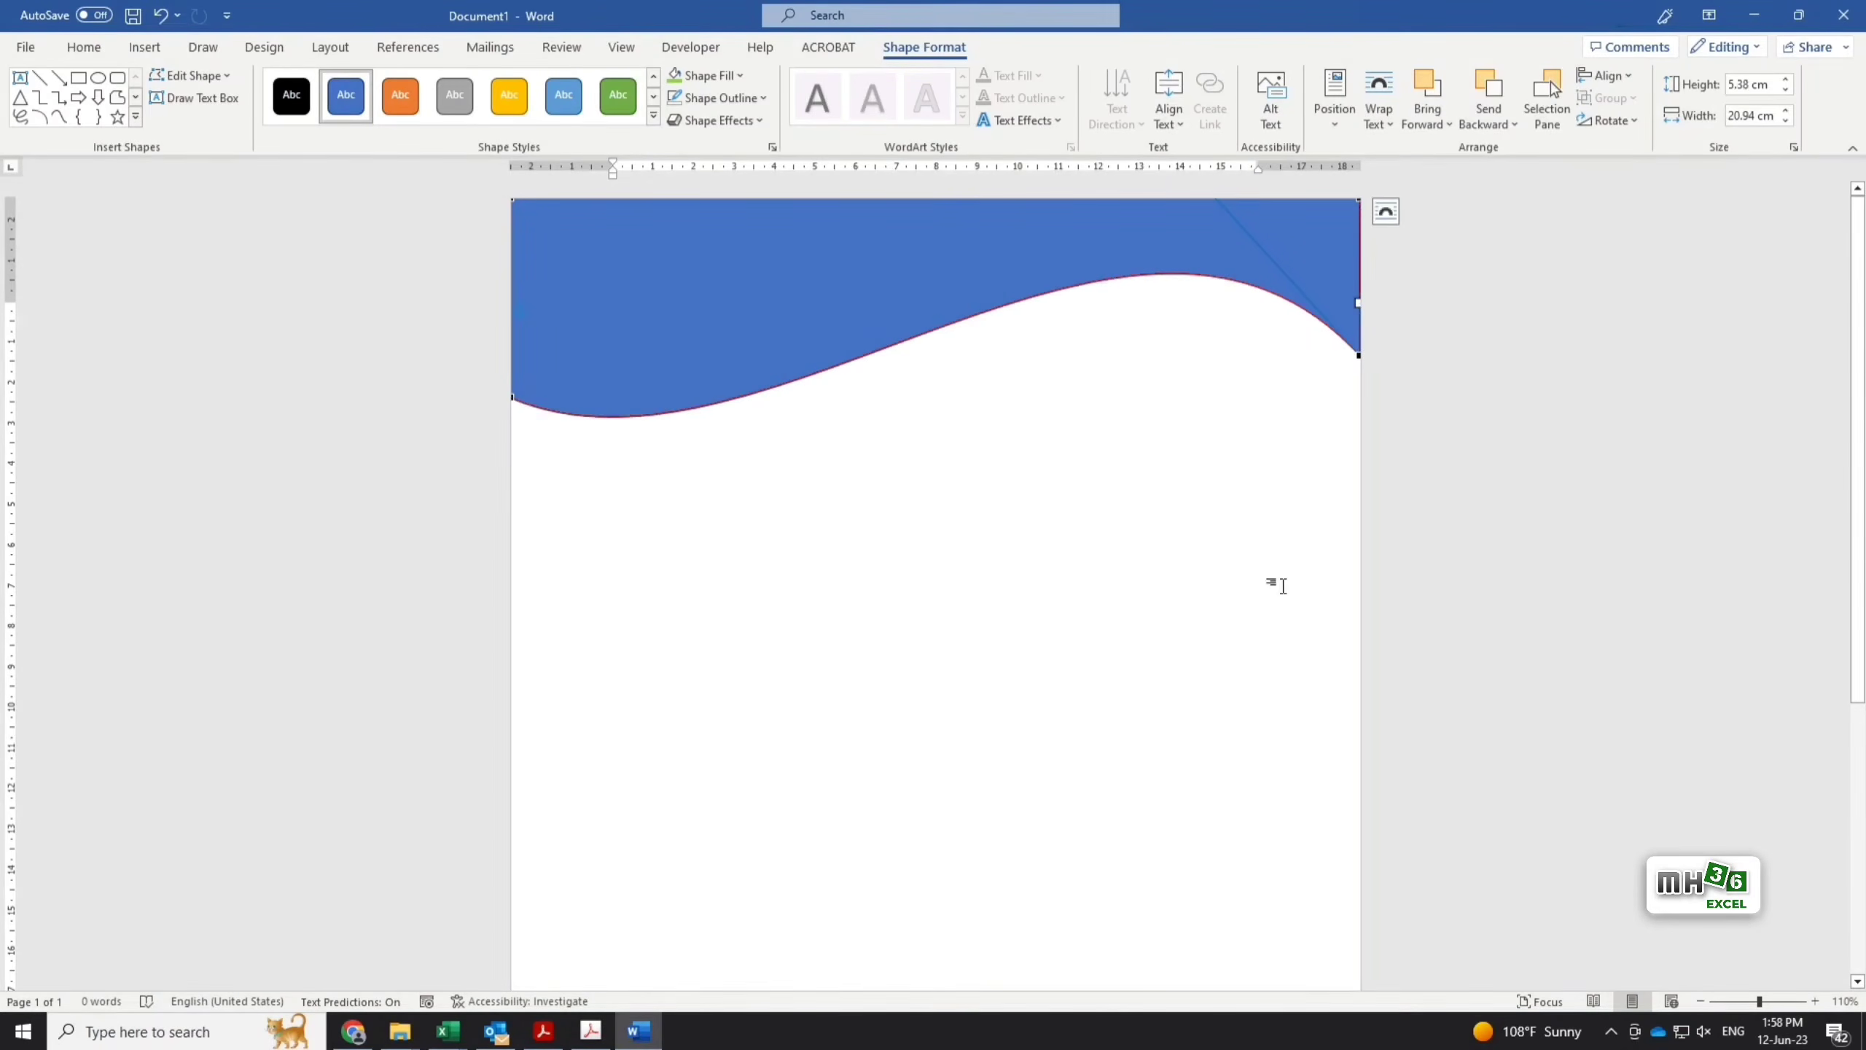
pyautogui.click(1322, 603)
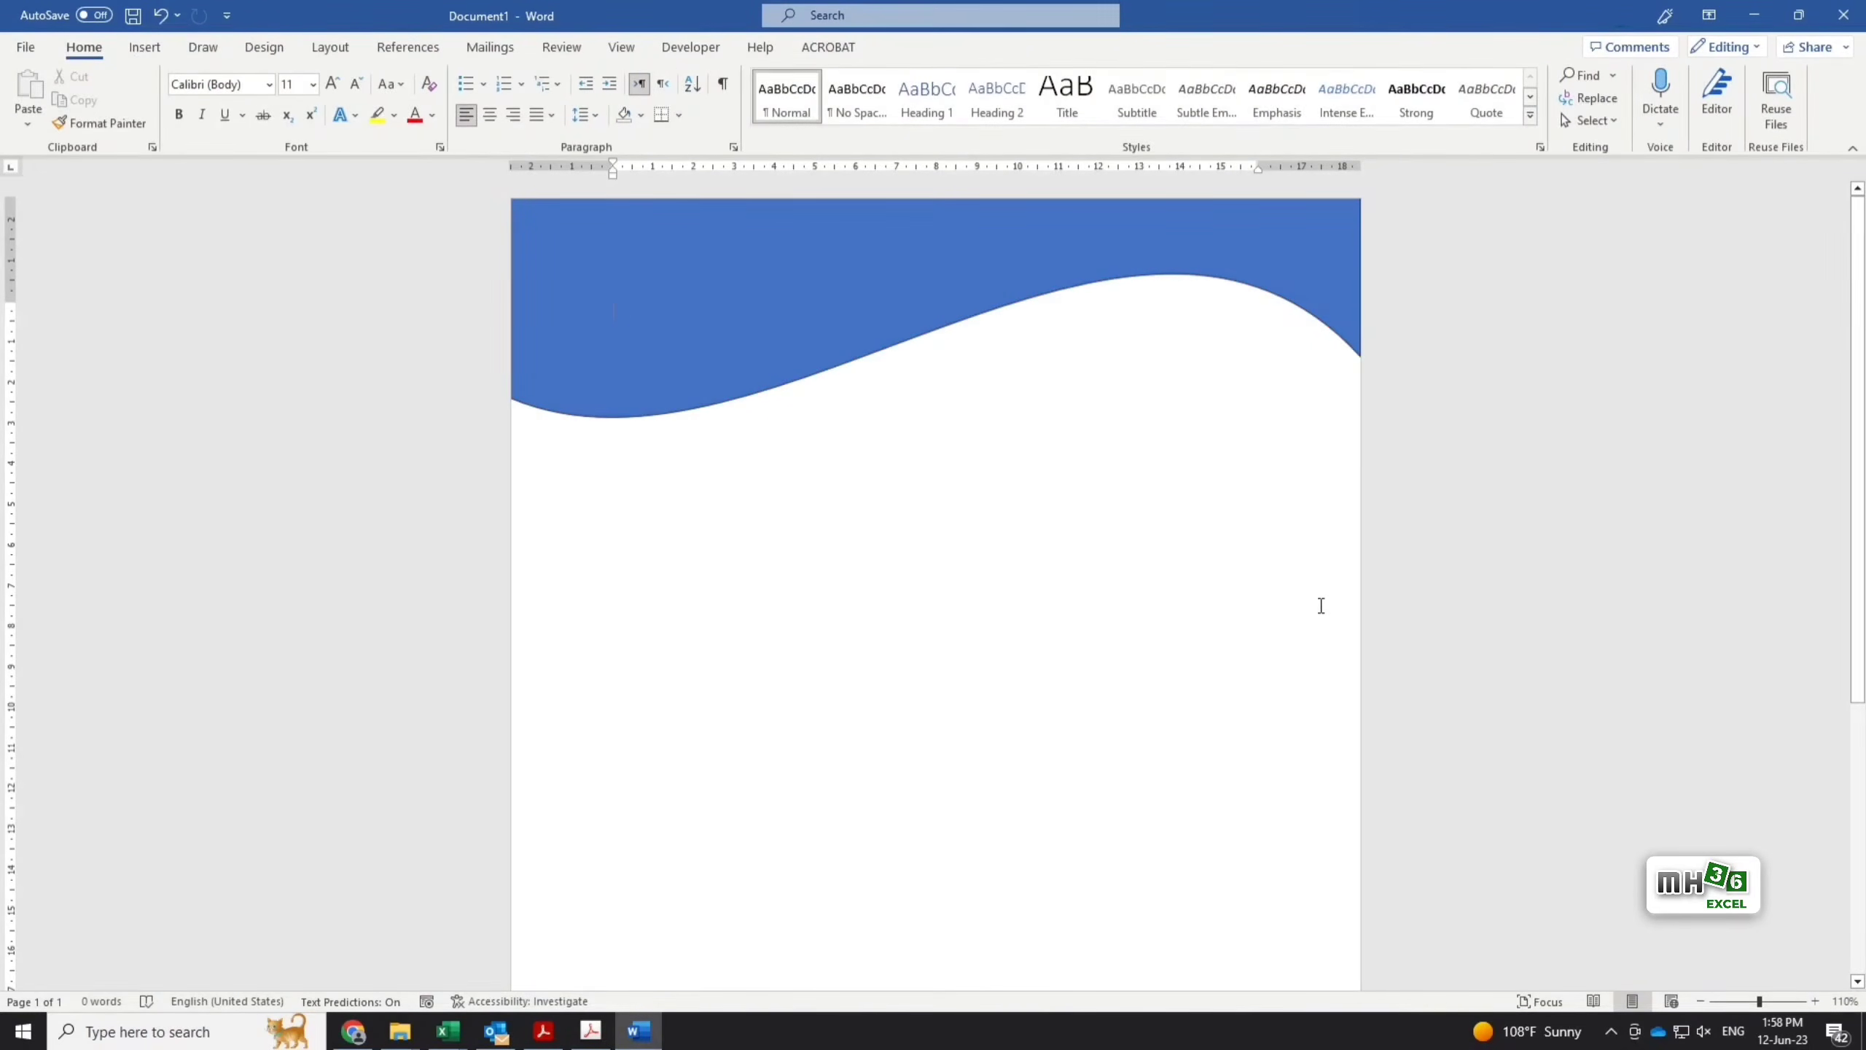
# Fill the wave shape with the standard light green color and remove its outline.
pyautogui.click(891, 331)
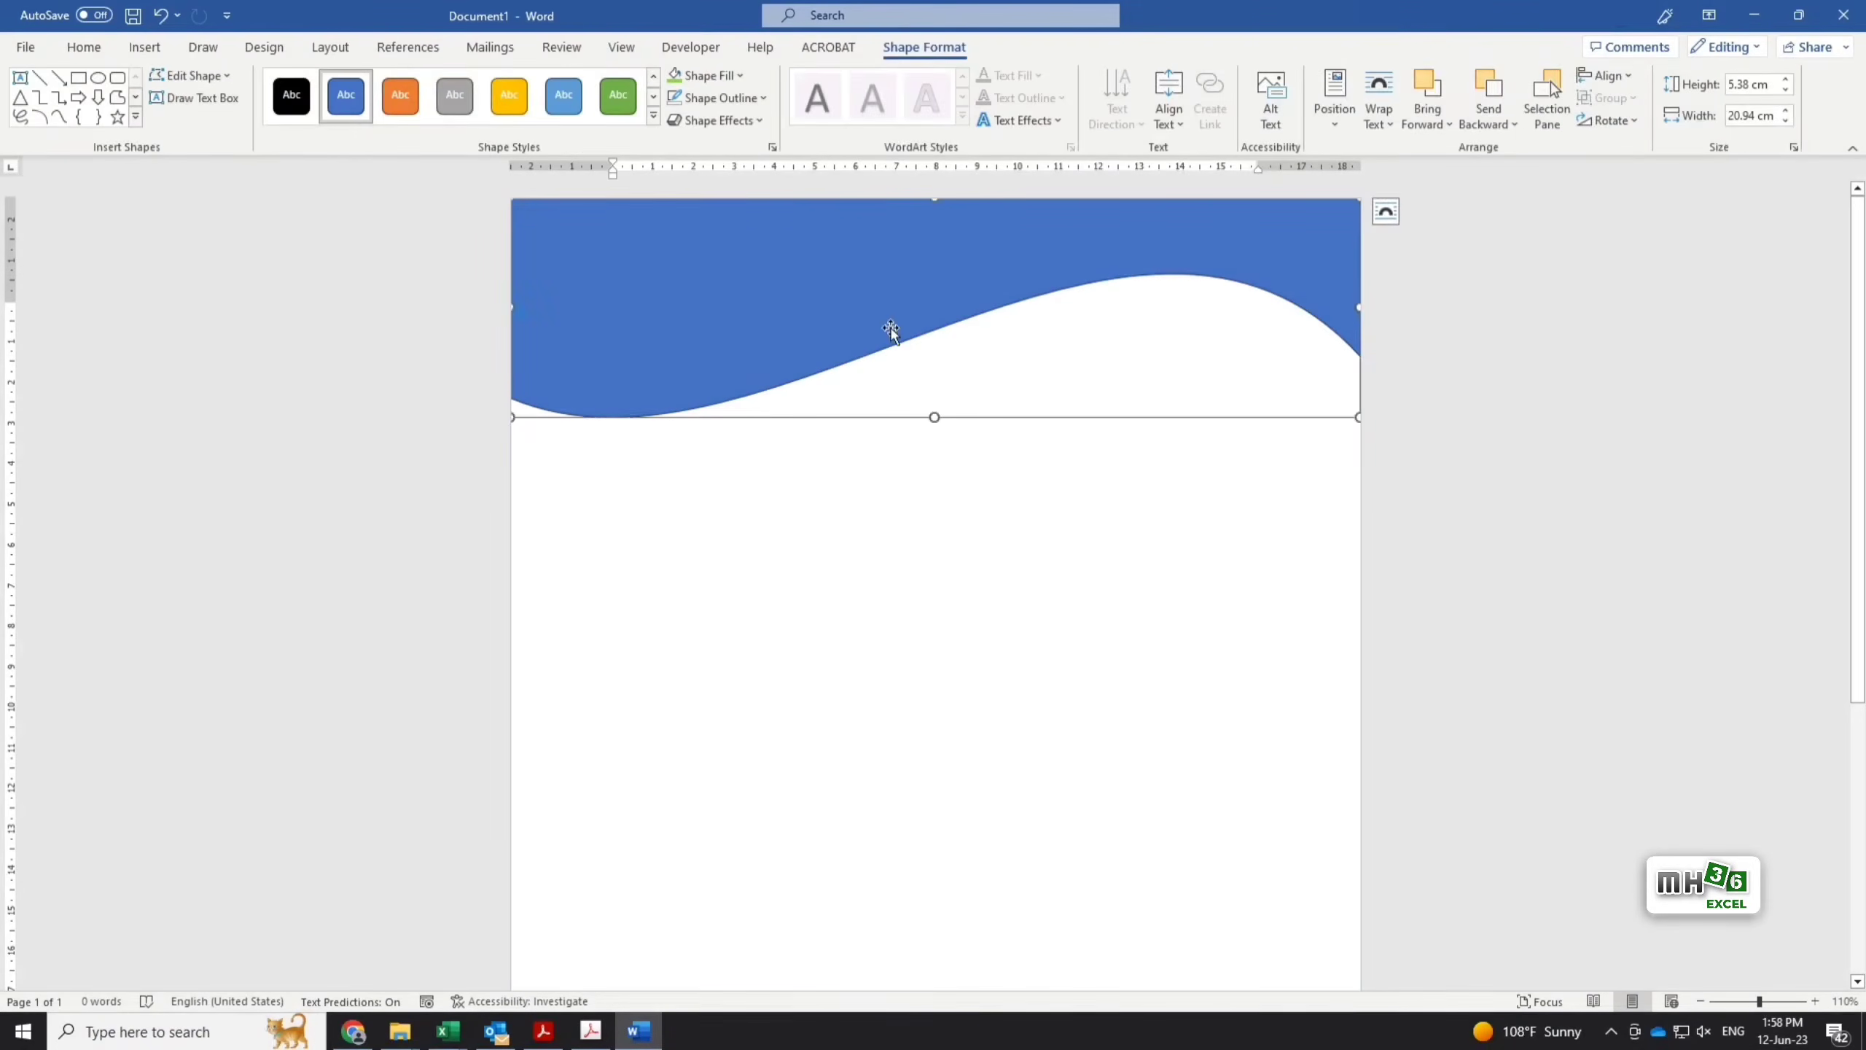
pyautogui.click(740, 76)
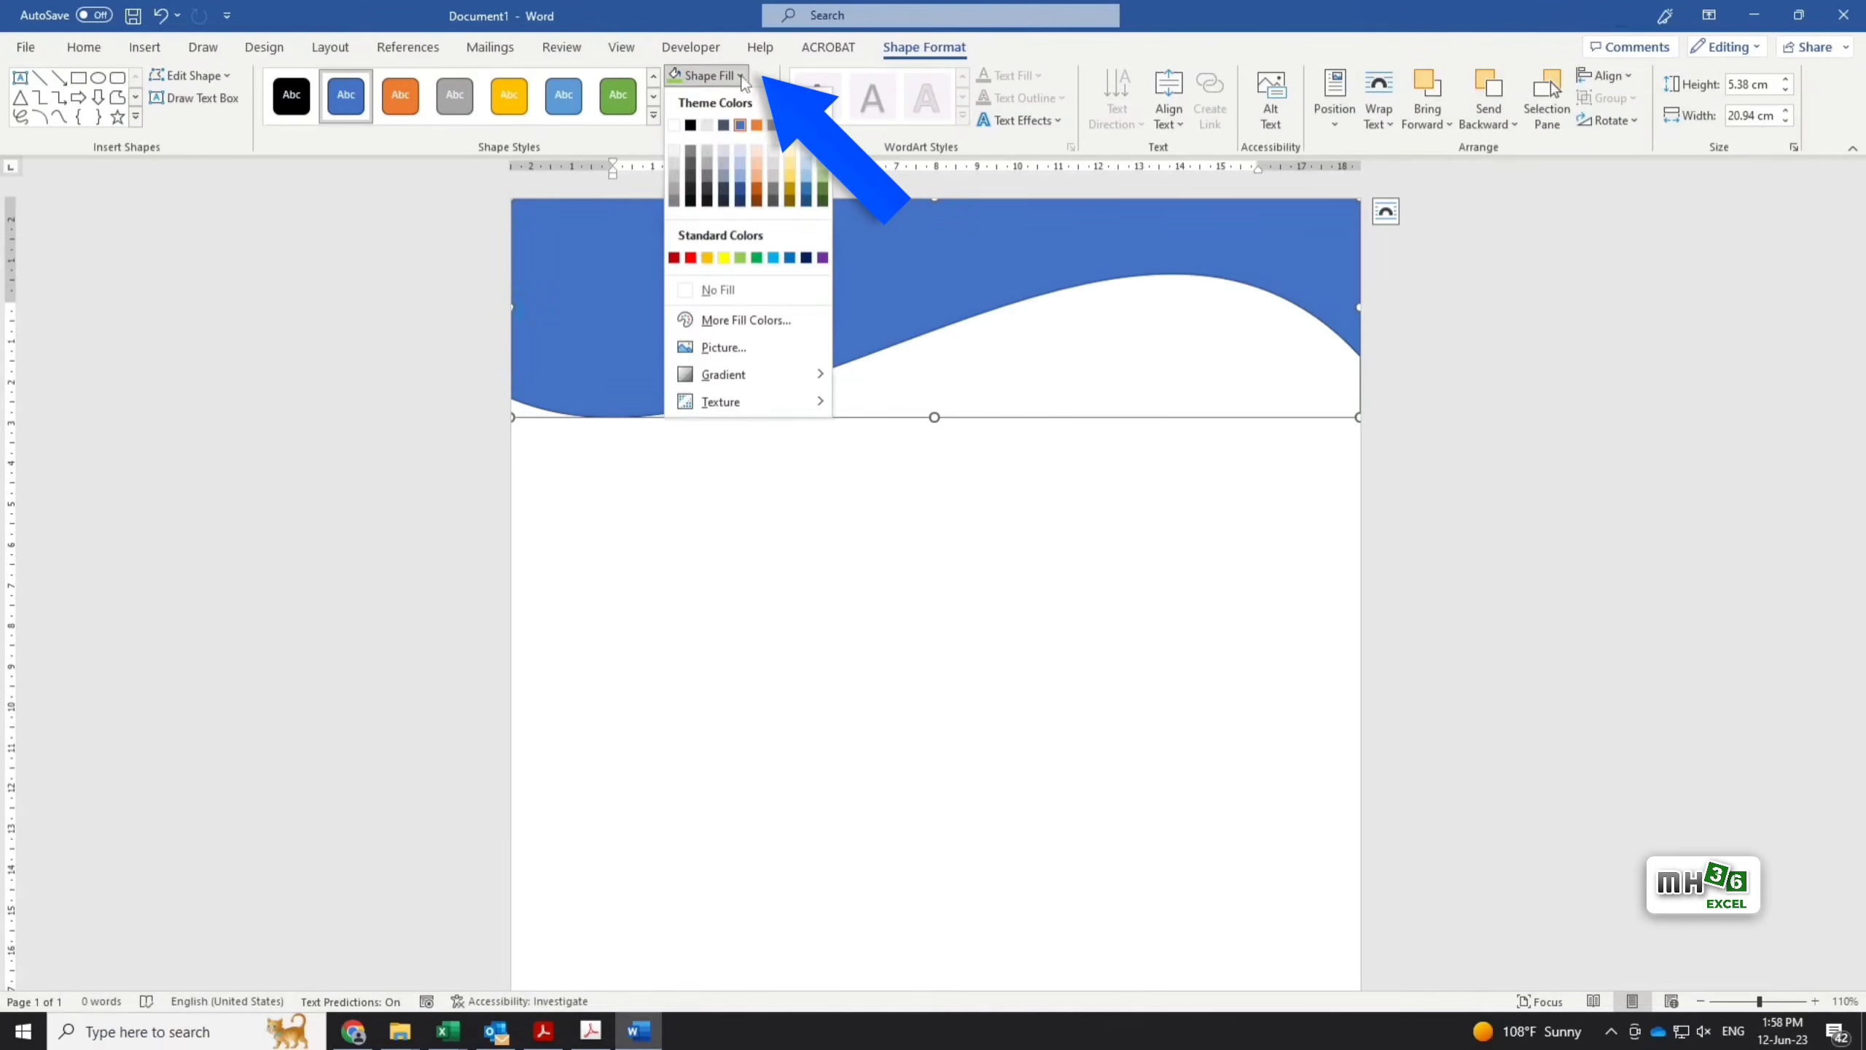
pyautogui.click(740, 257)
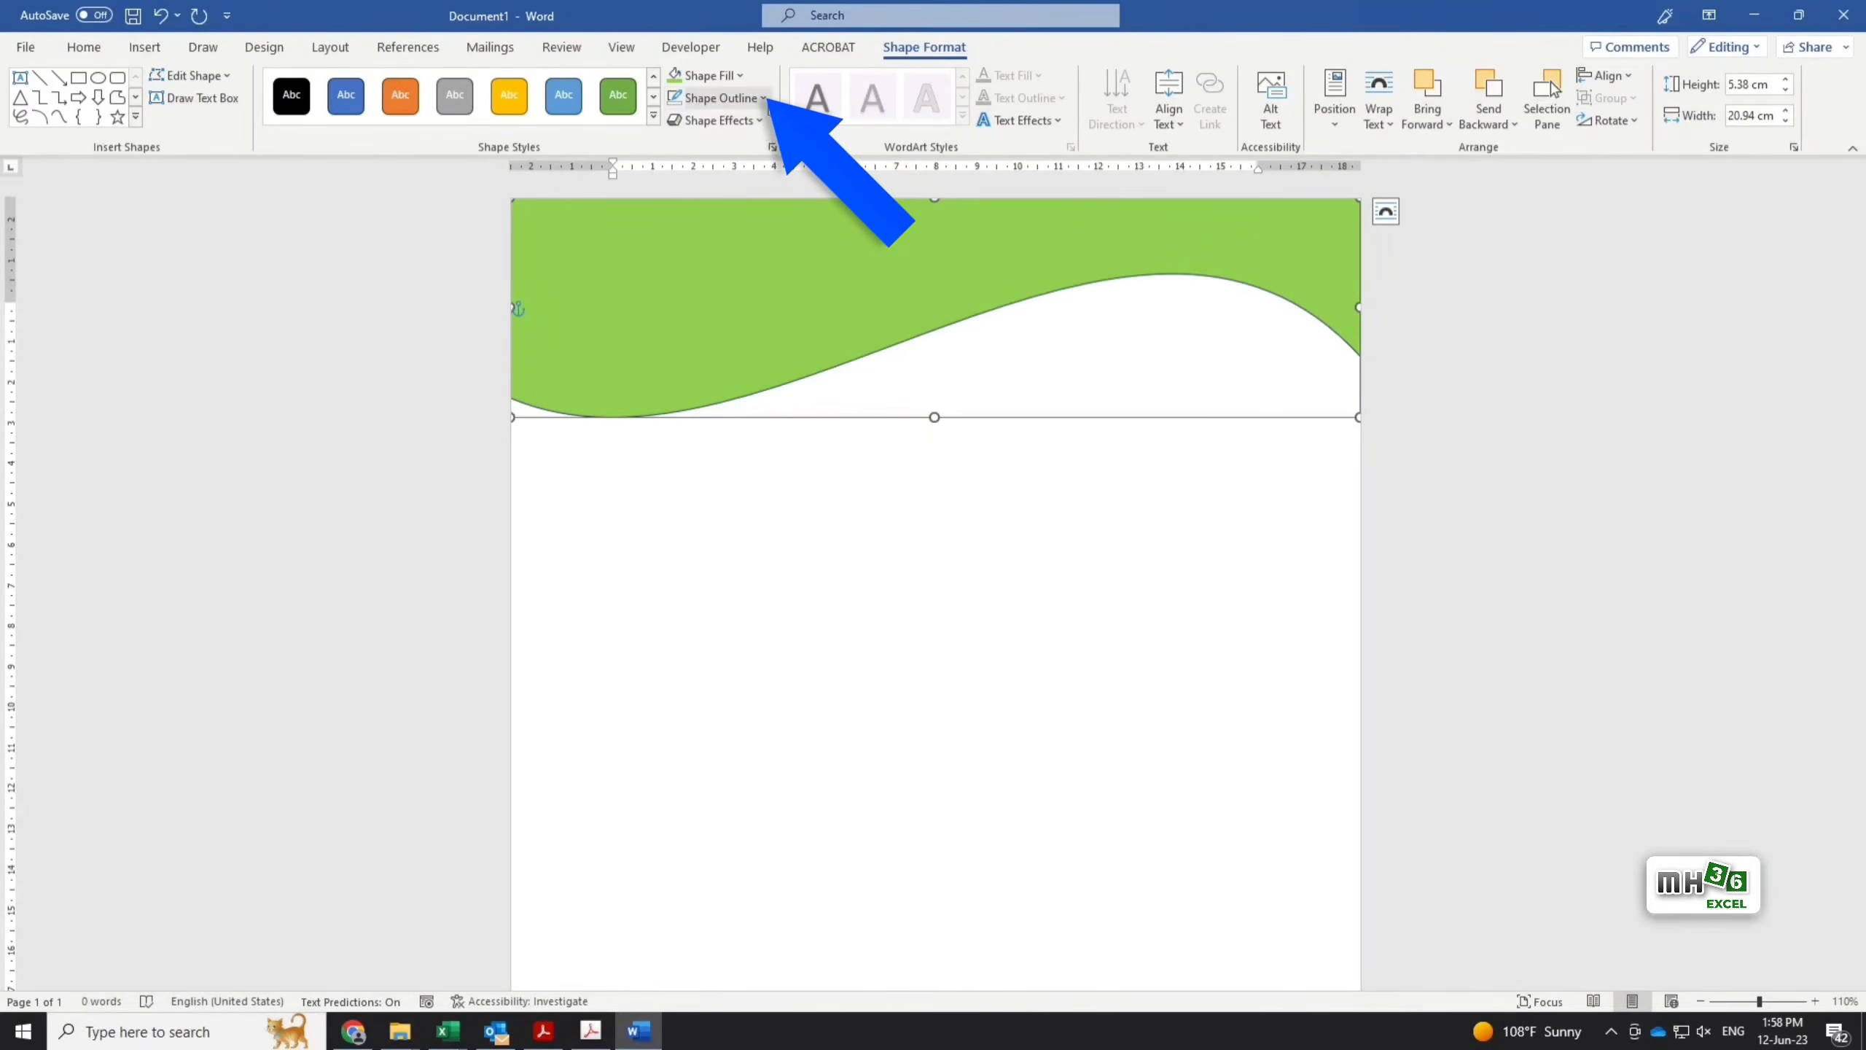
pyautogui.click(765, 98)
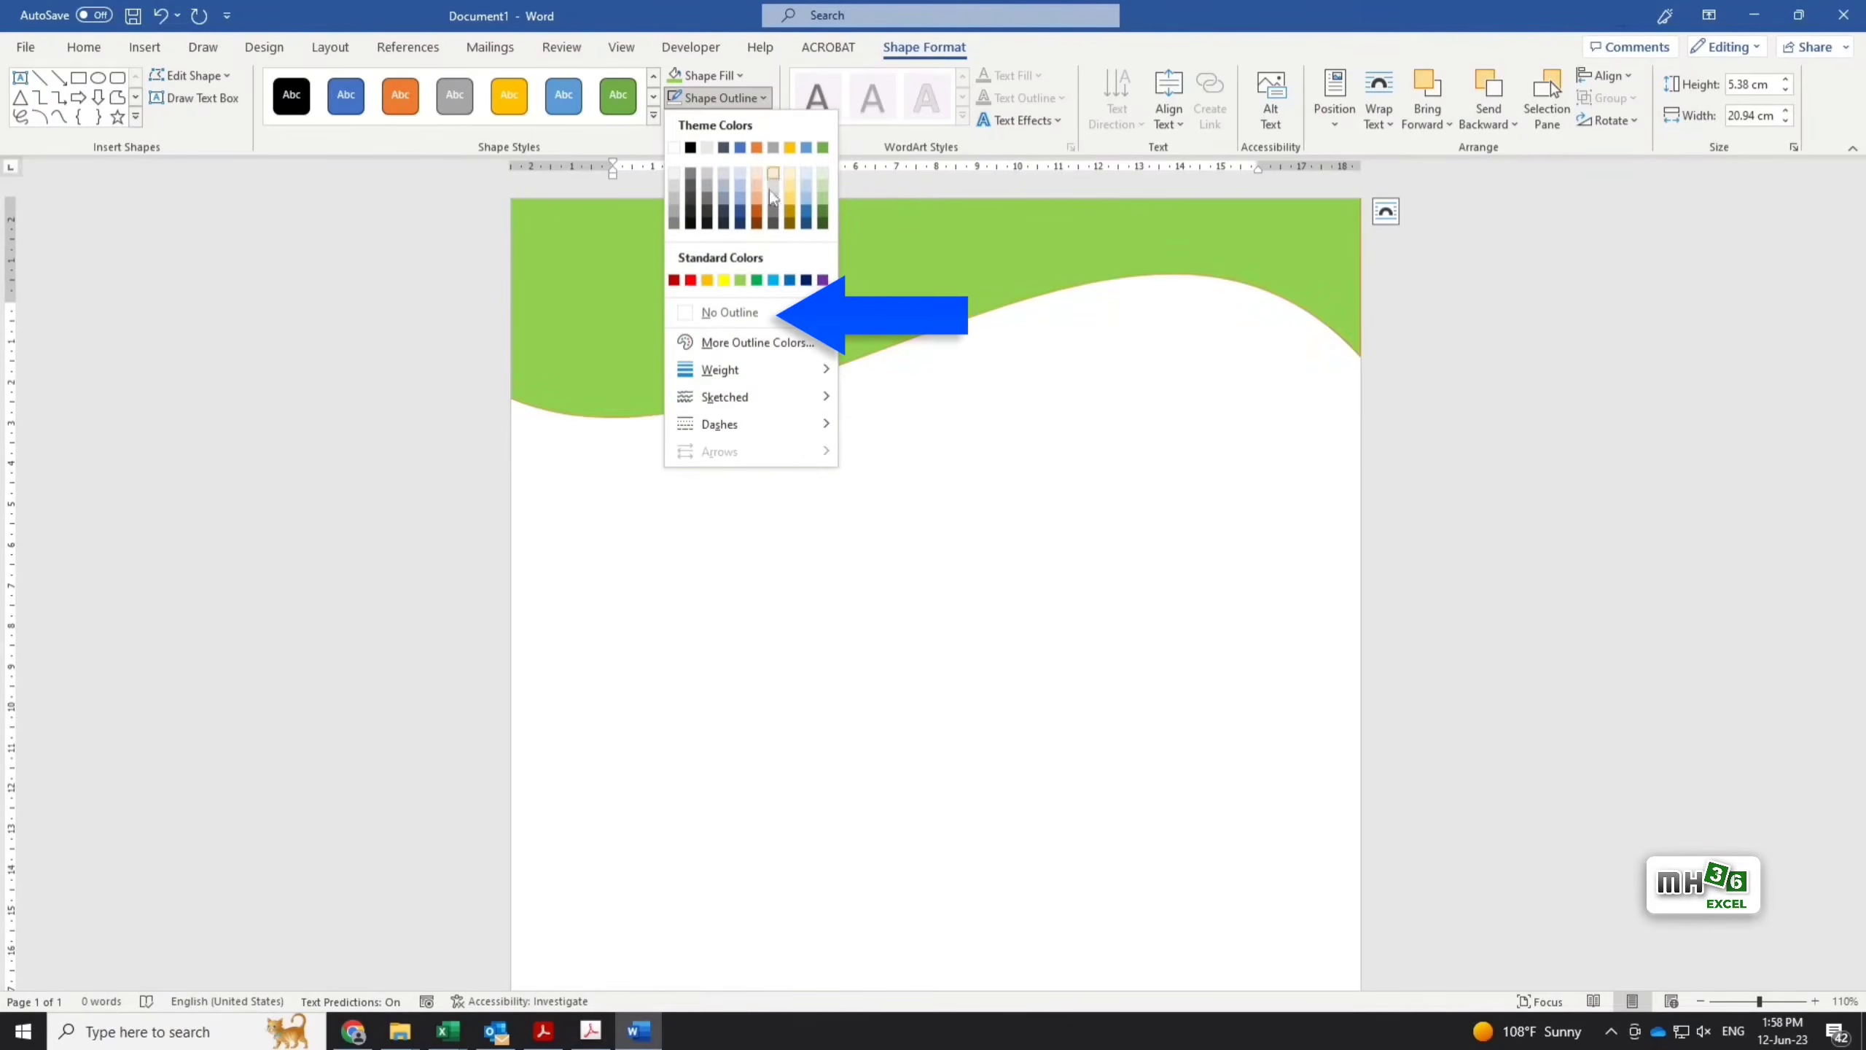
pyautogui.click(758, 312)
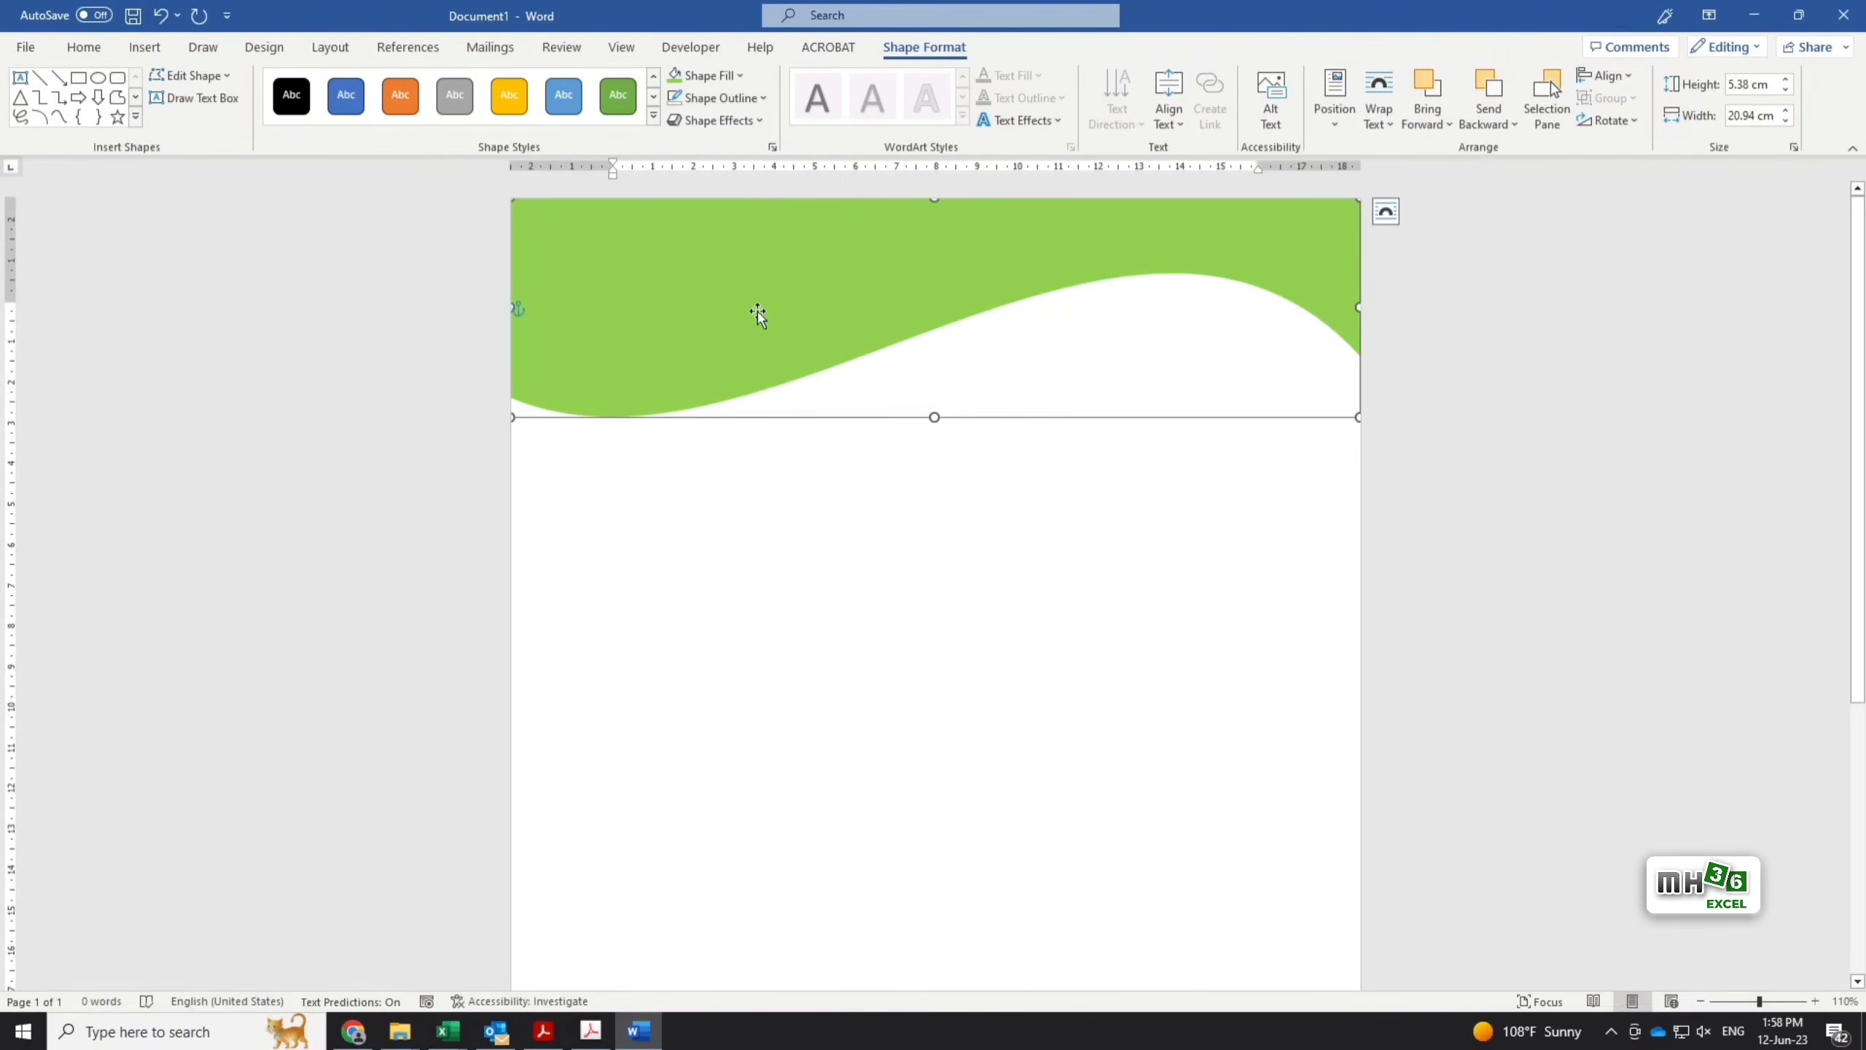
# Apply a dark-variation gradient to the wave shape, running from dark green at the left to light green at the right.
pyautogui.click(743, 77)
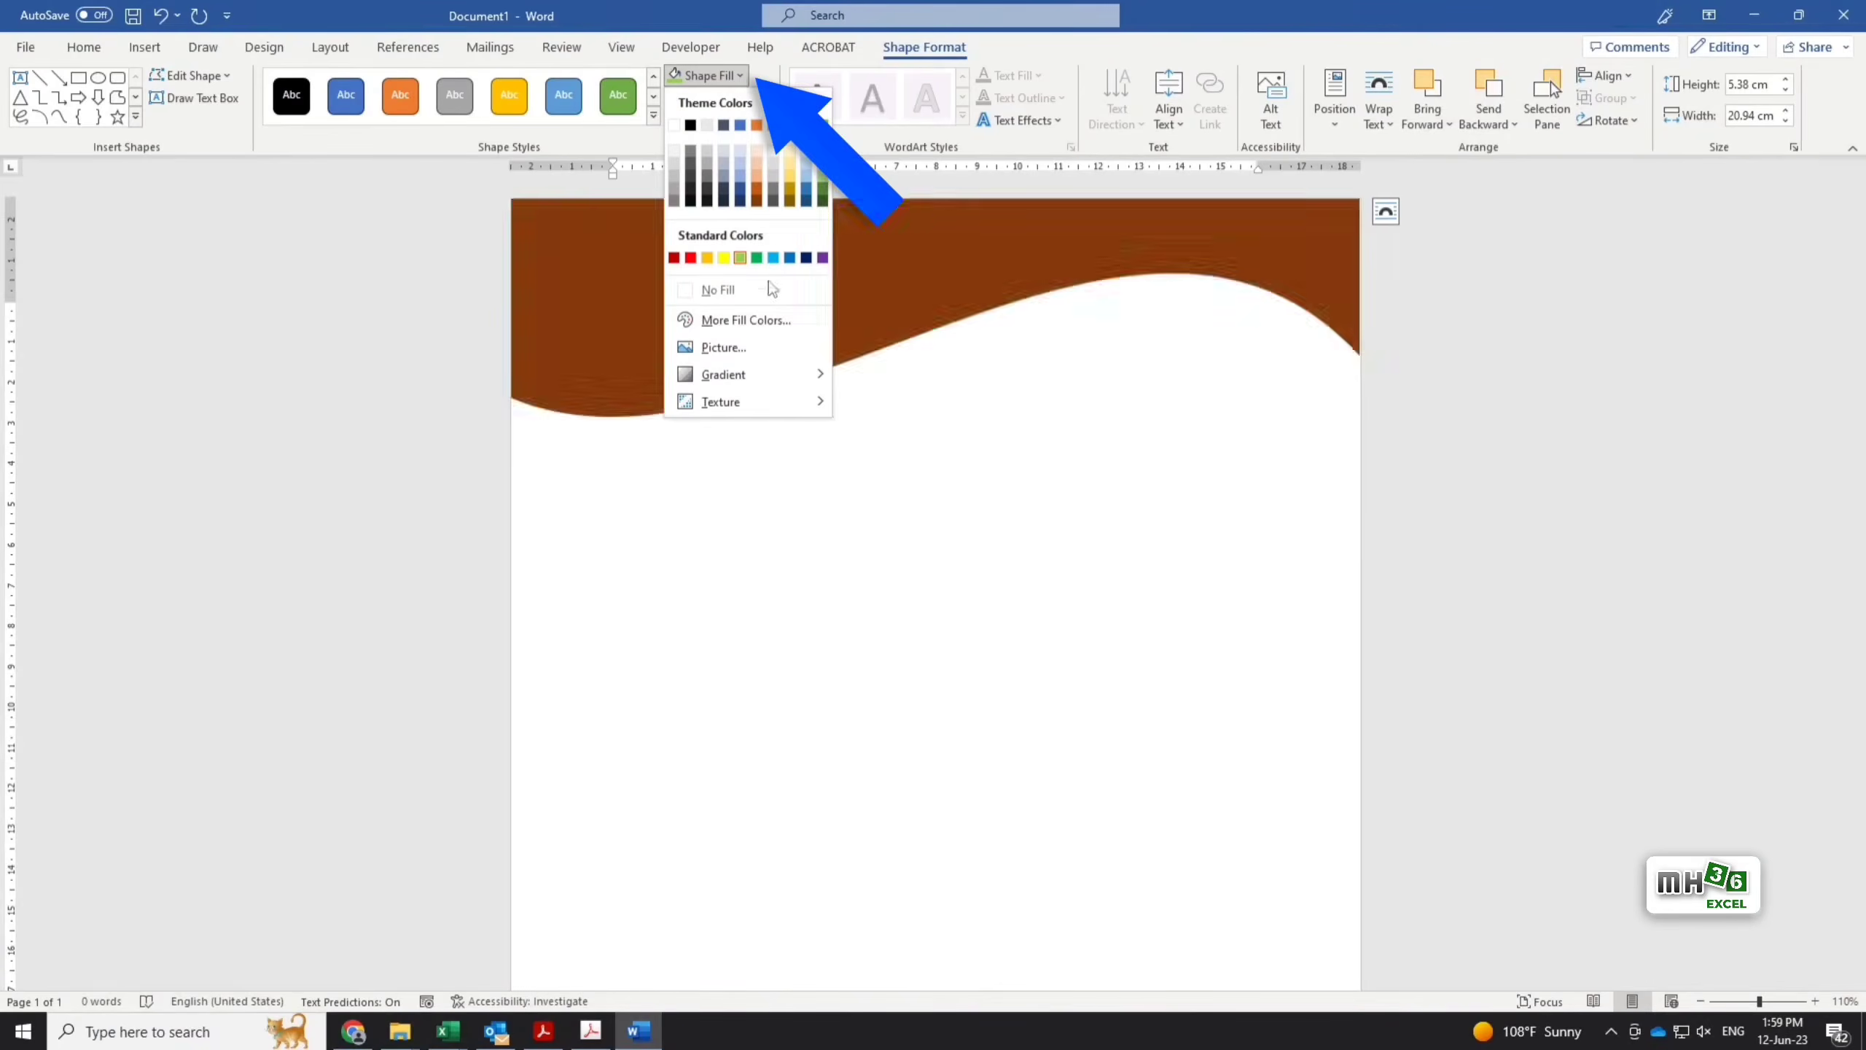
pyautogui.moveTo(777, 375)
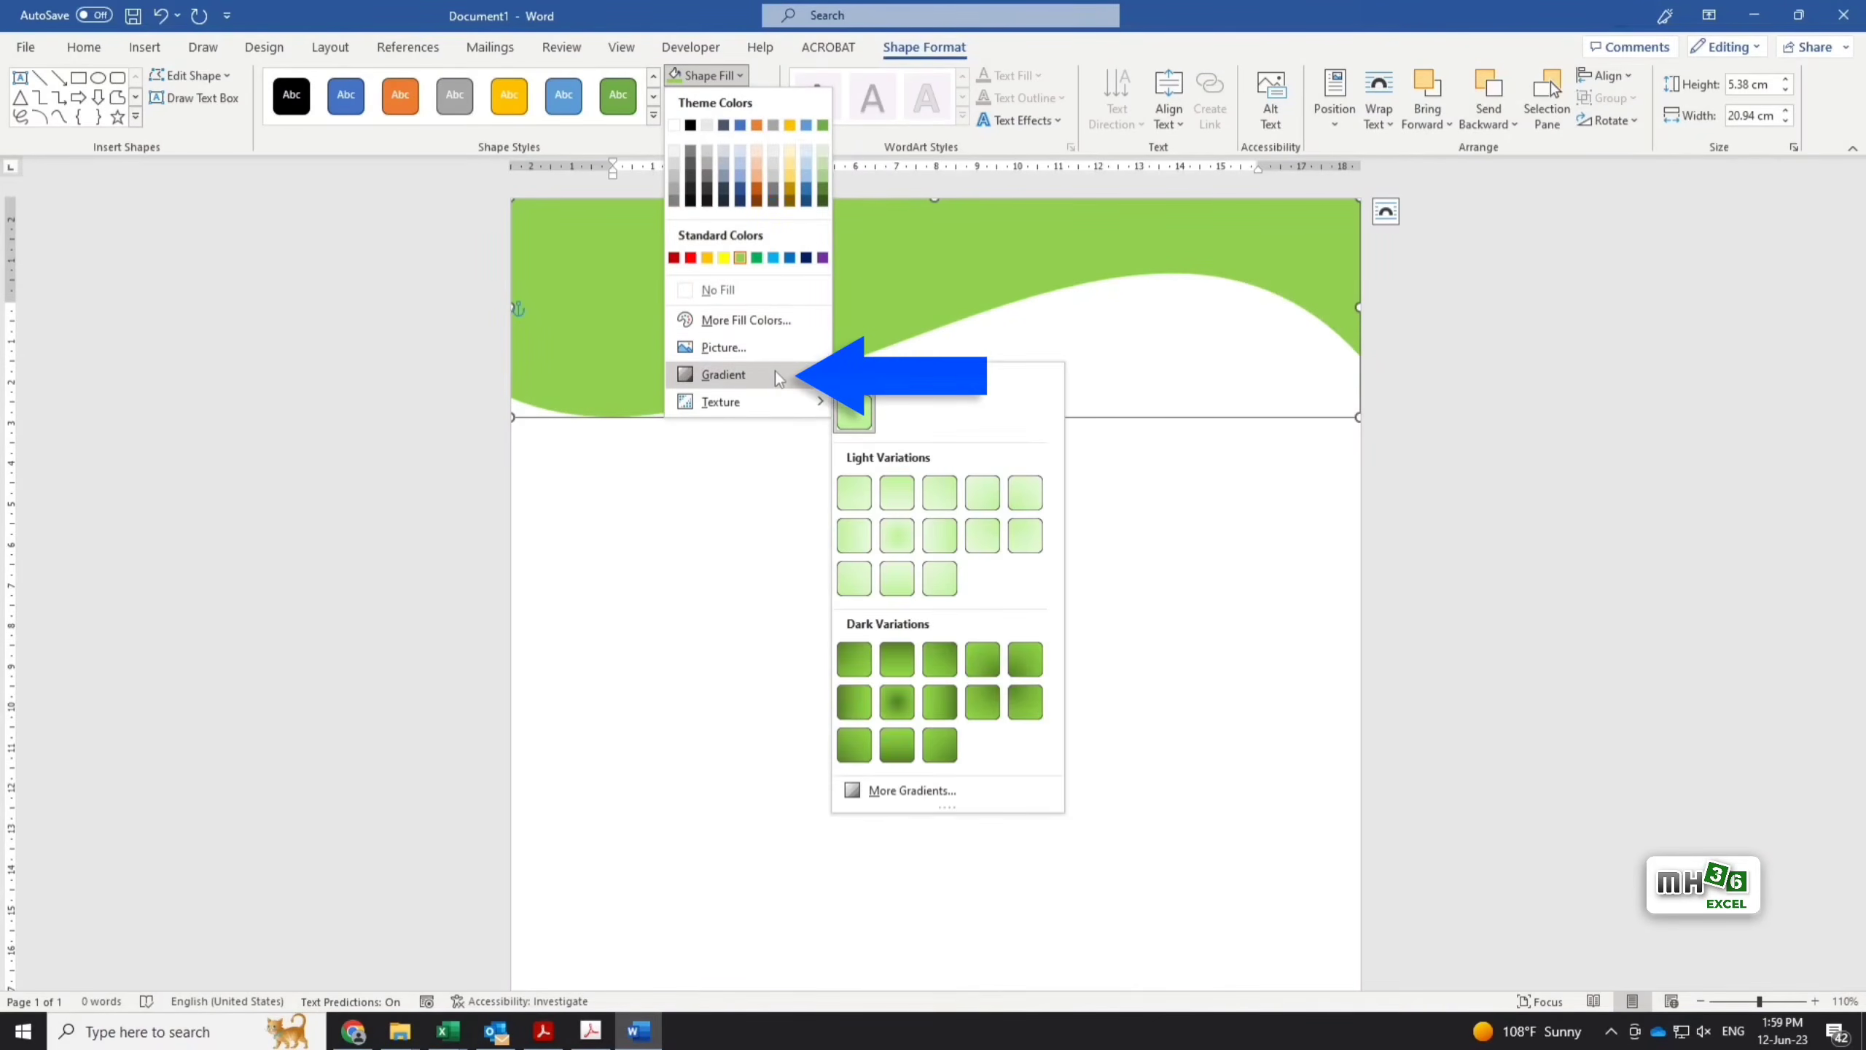
pyautogui.click(853, 708)
pyautogui.click(1087, 622)
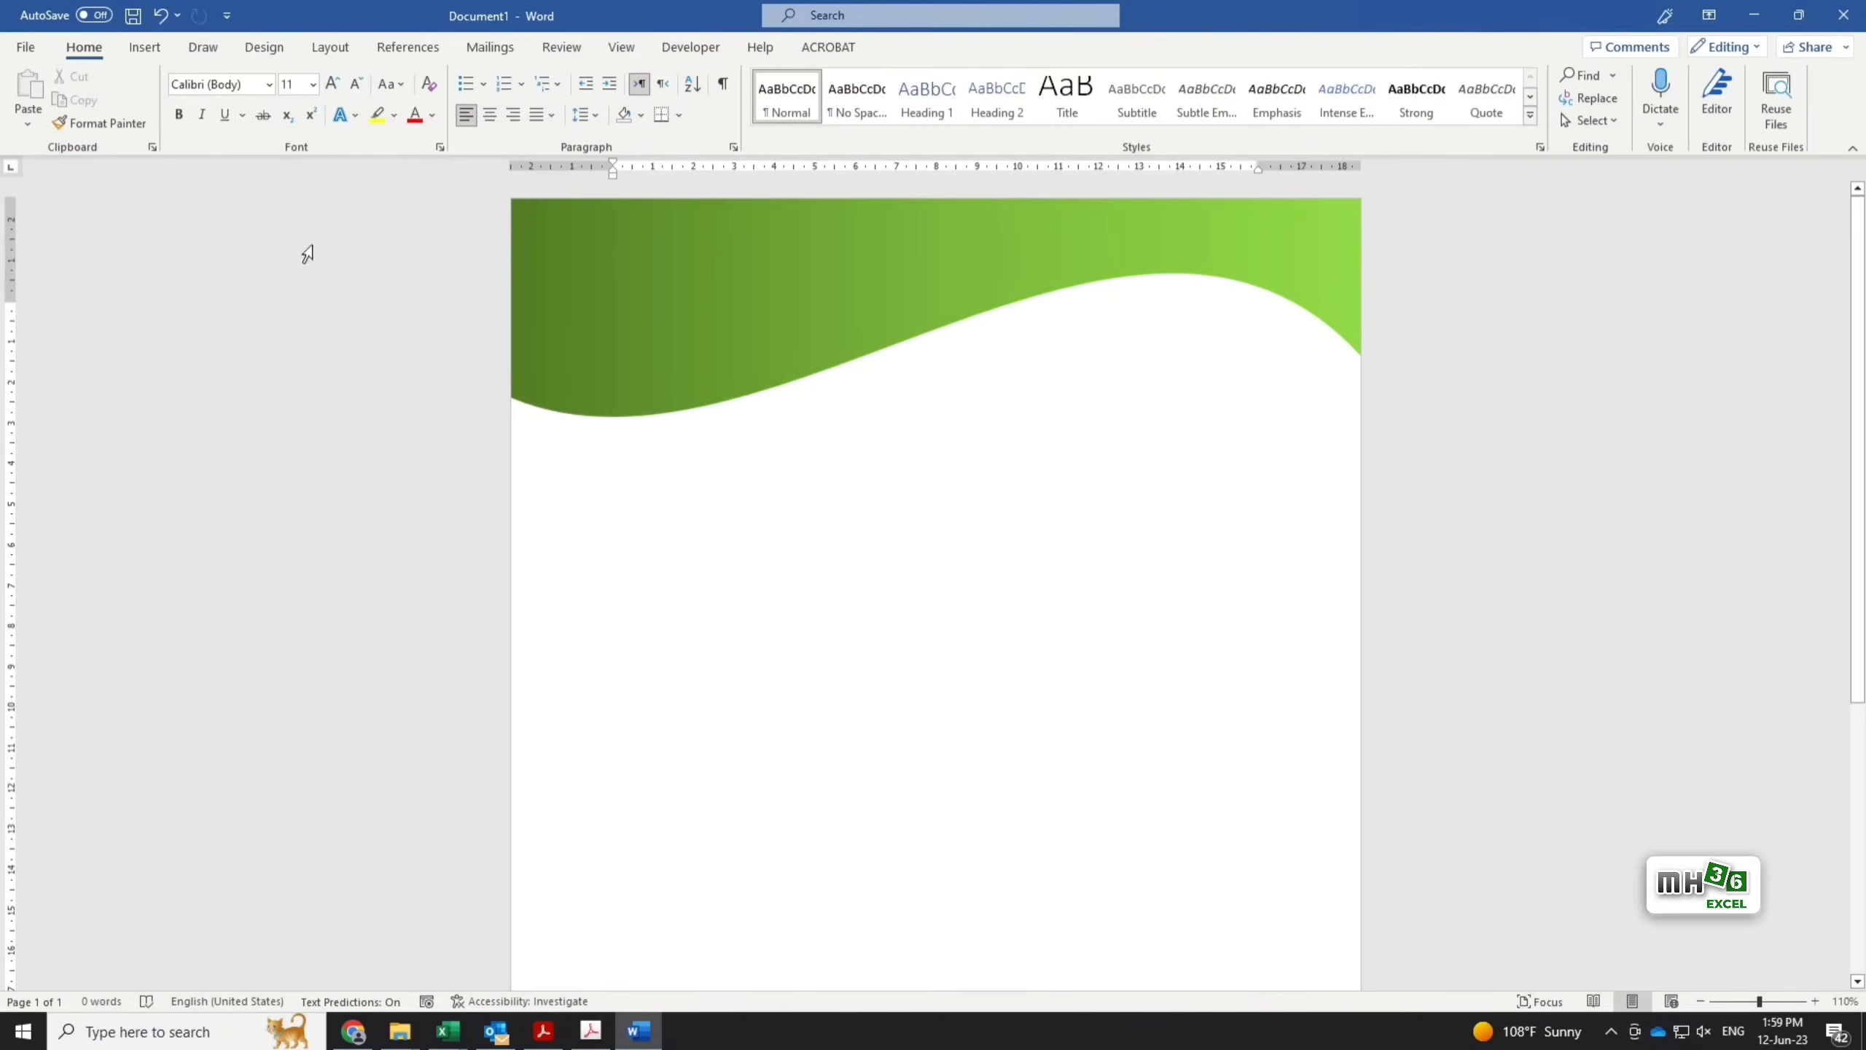
# Insert a text box about 10.57 cm wide and 0.86 cm high on the wave, containing "ABZ Solutions Pvt. Ltd." centered.
pyautogui.click(146, 57)
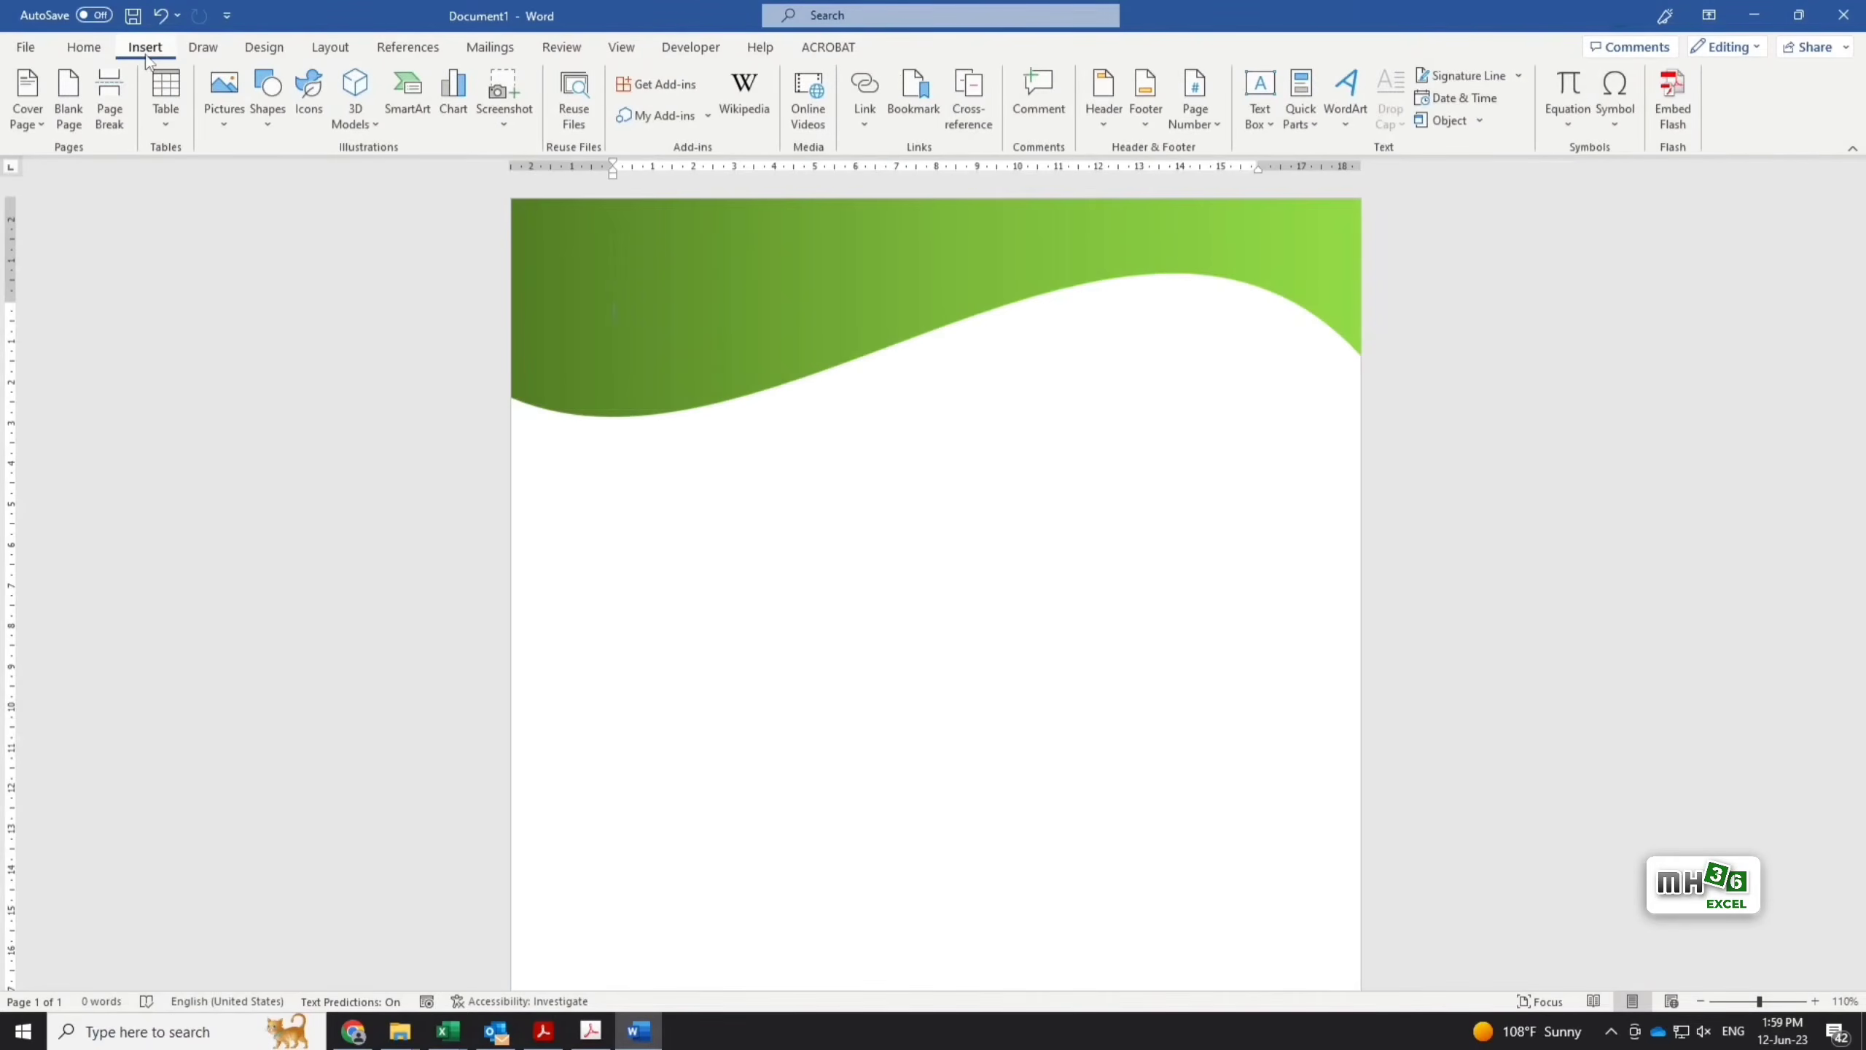
pyautogui.click(267, 126)
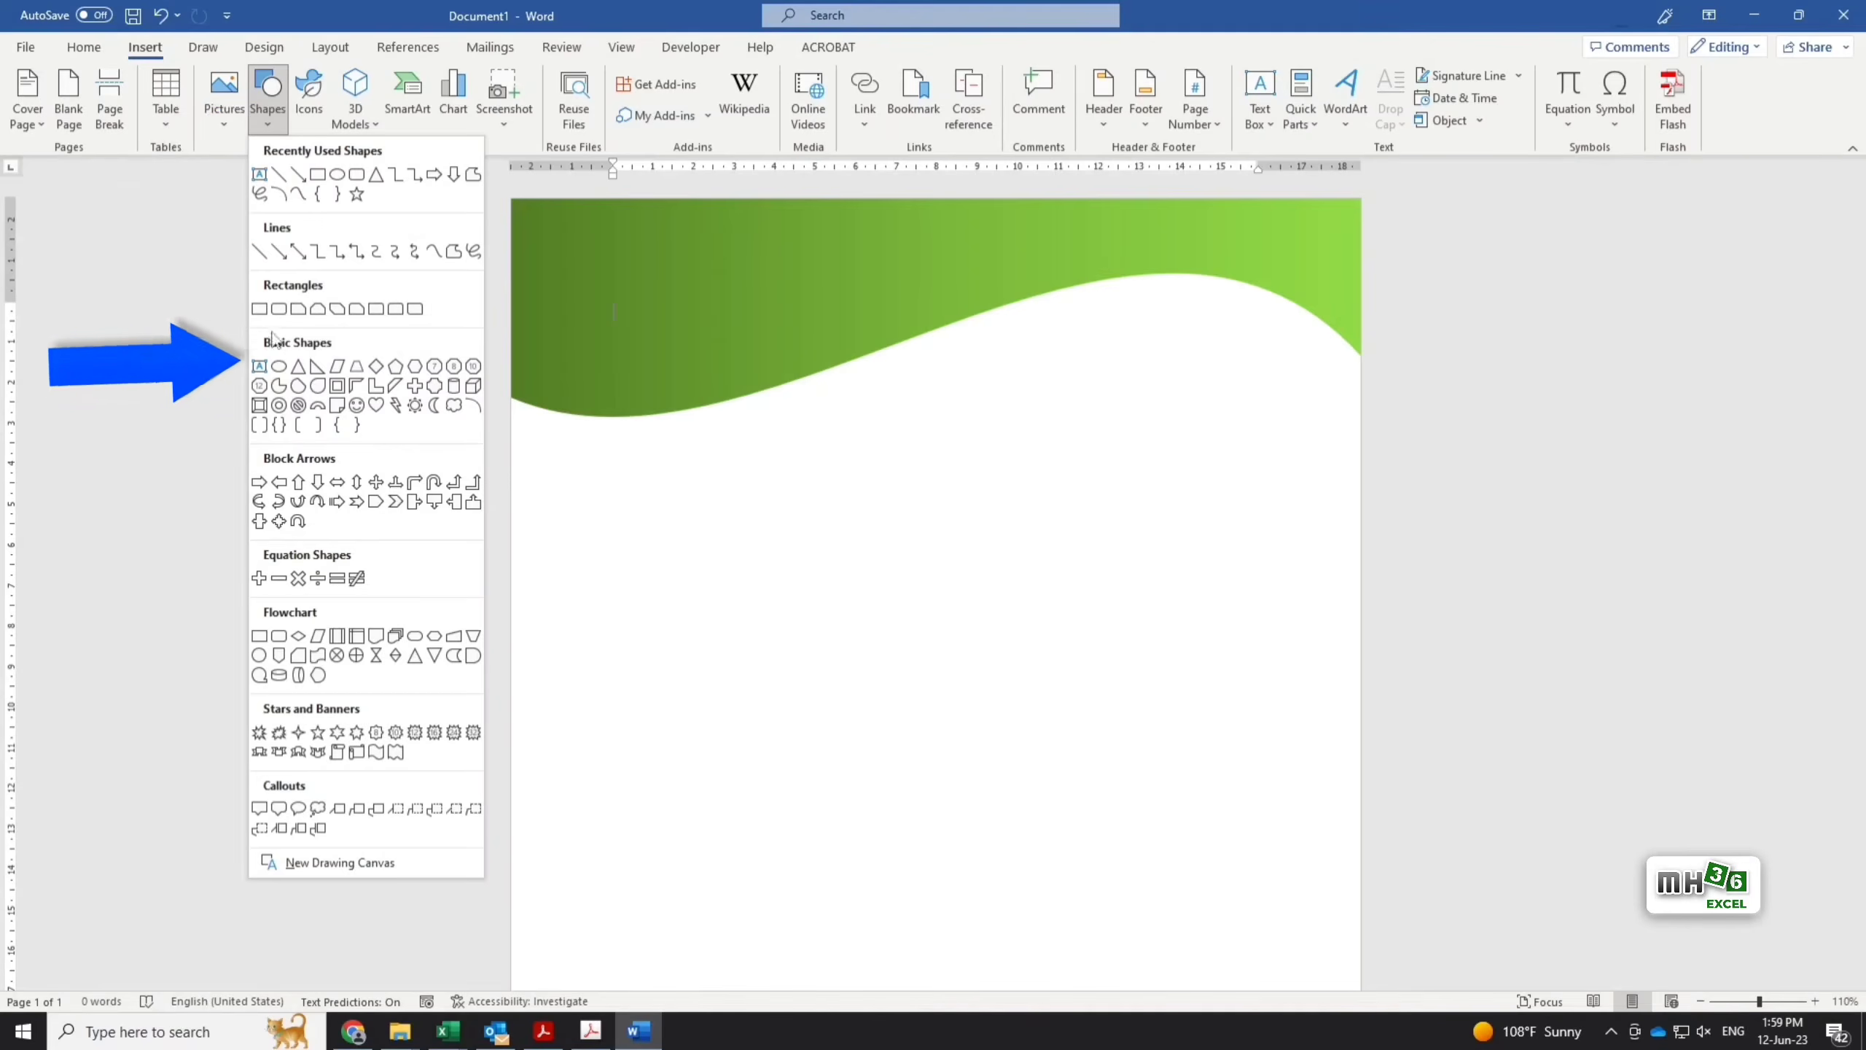
pyautogui.click(260, 367)
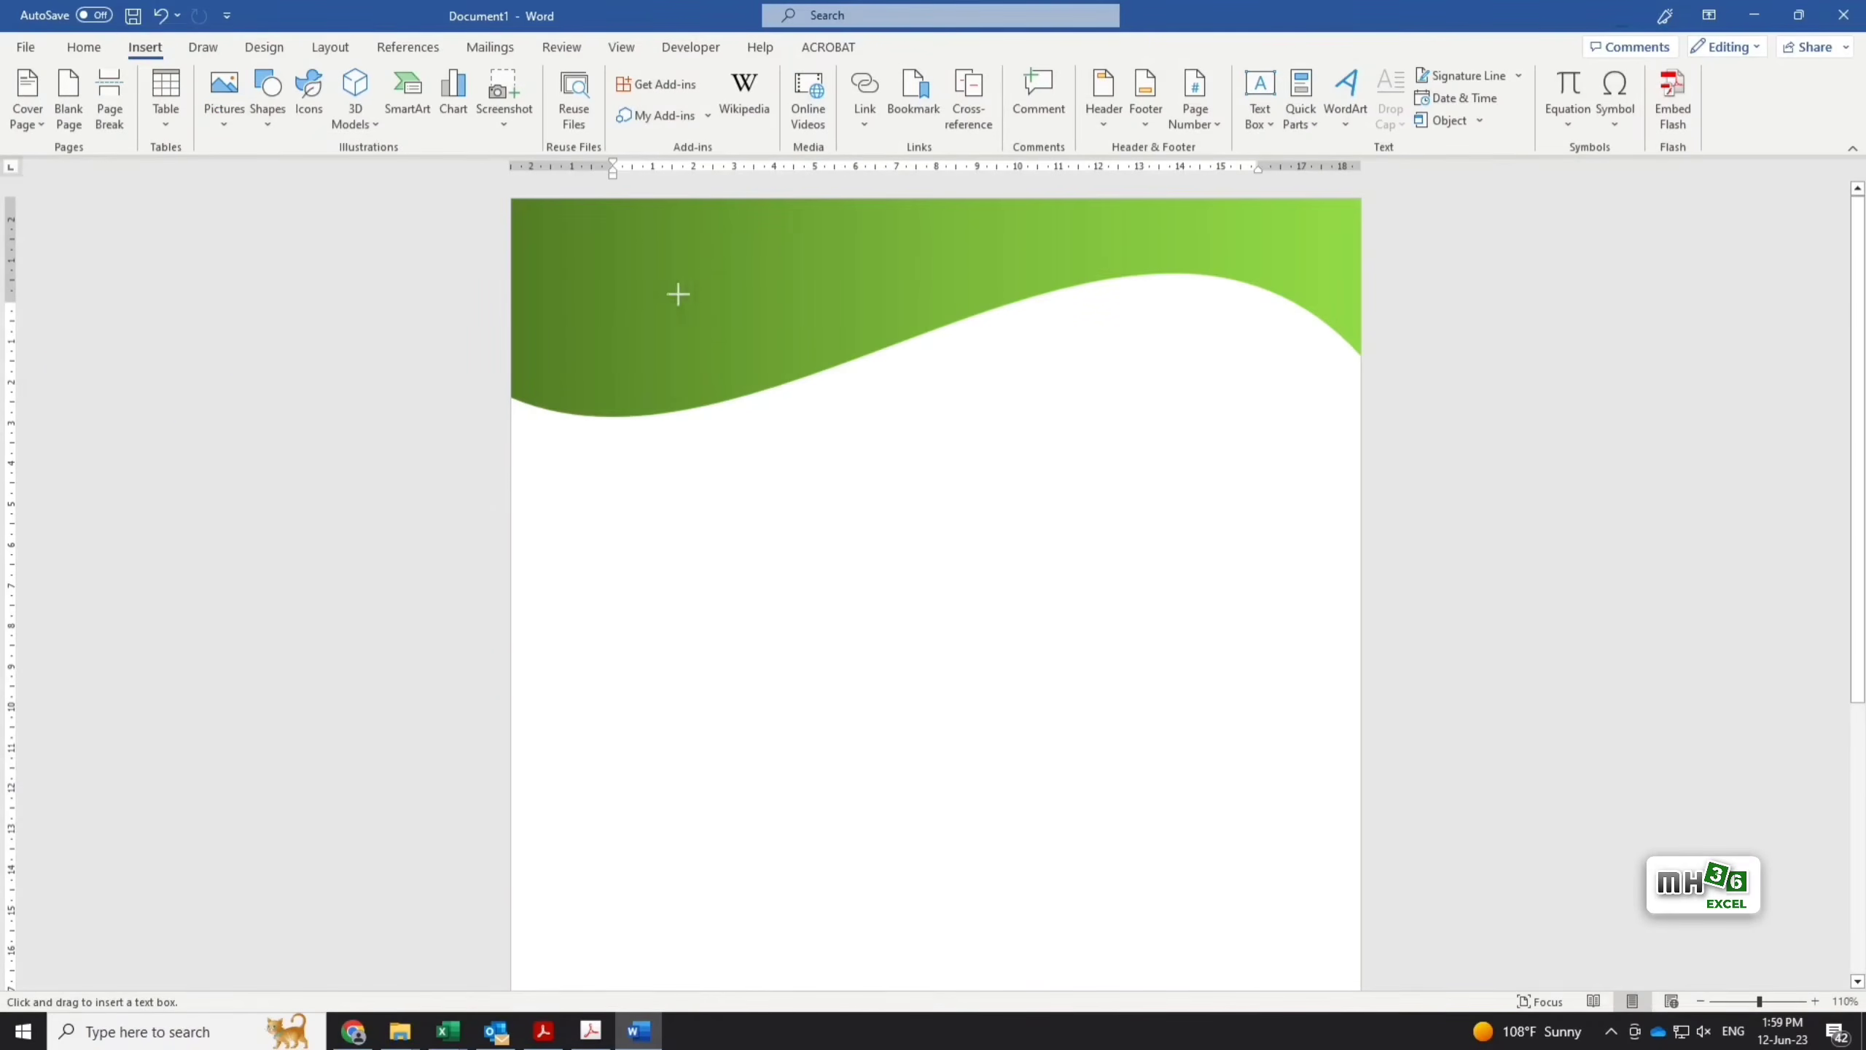
pyautogui.moveTo(749, 231); pyautogui.dragTo(1171, 268)
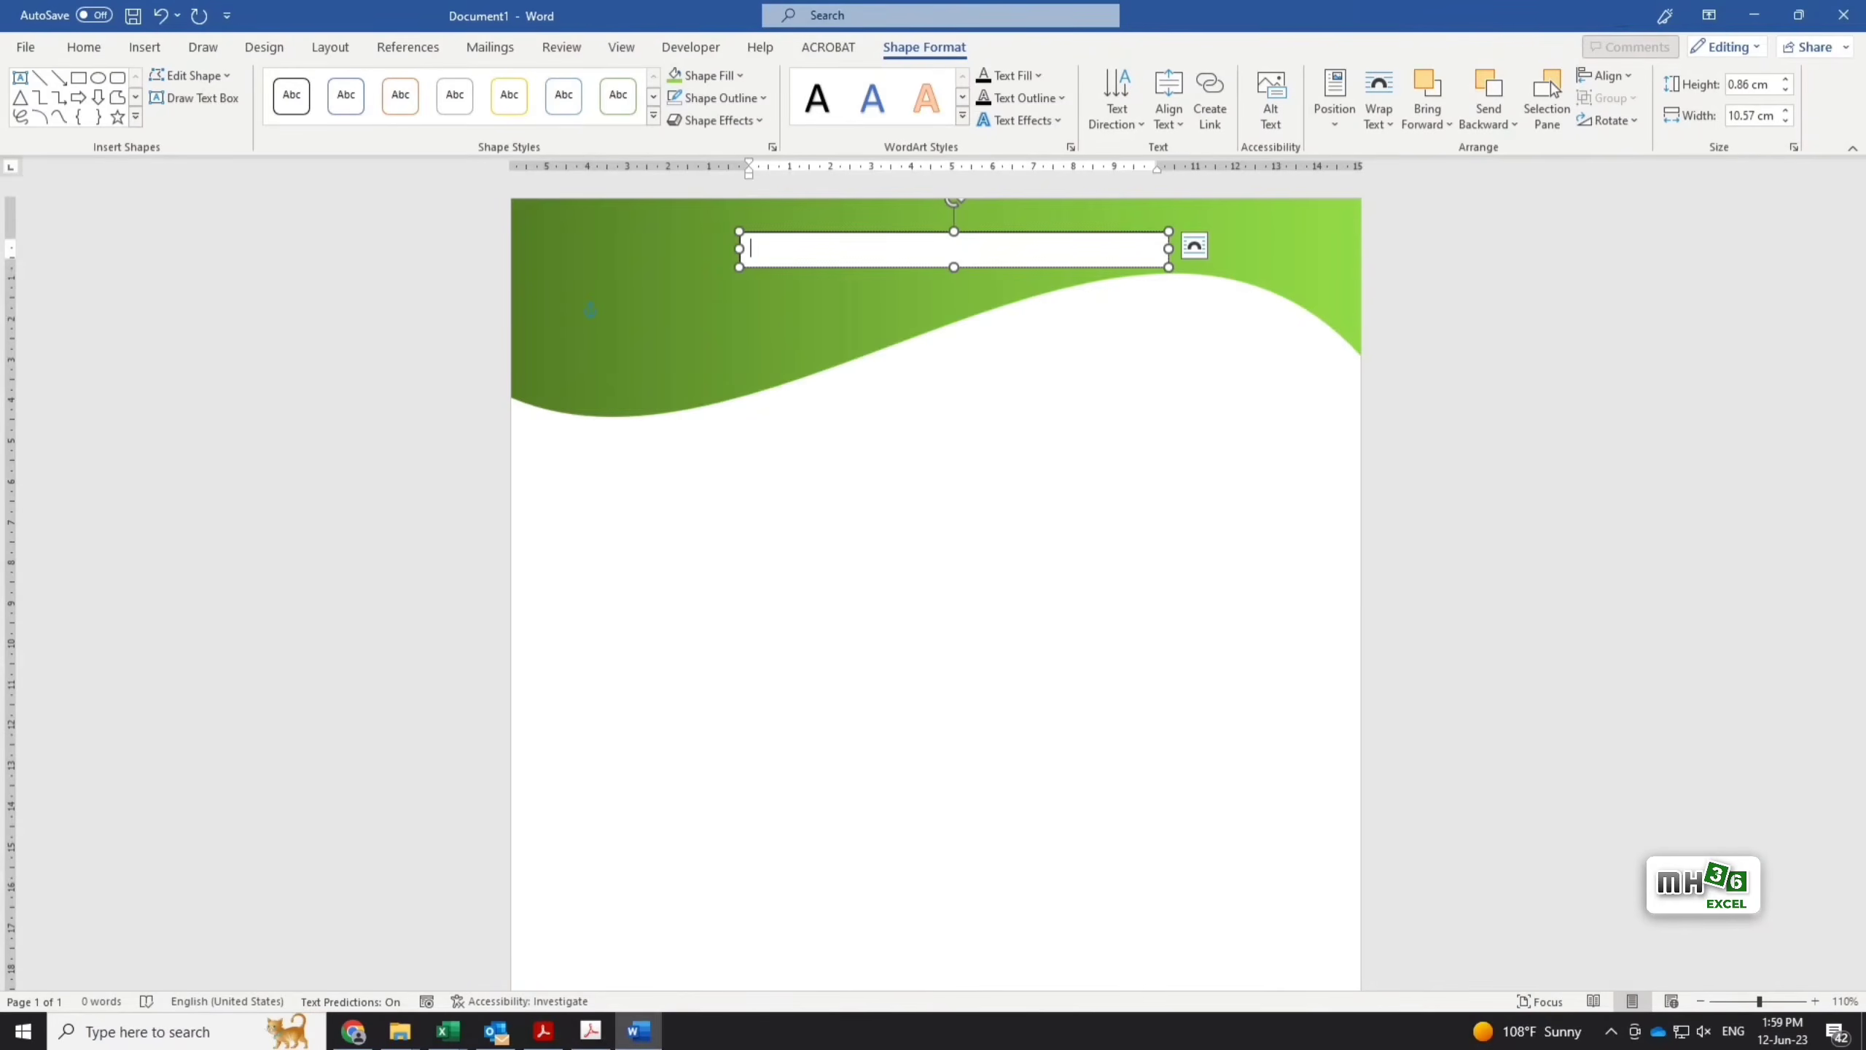
pyautogui.write('ABZ Solutions Pvt. Ltd.')
pyautogui.click(84, 47)
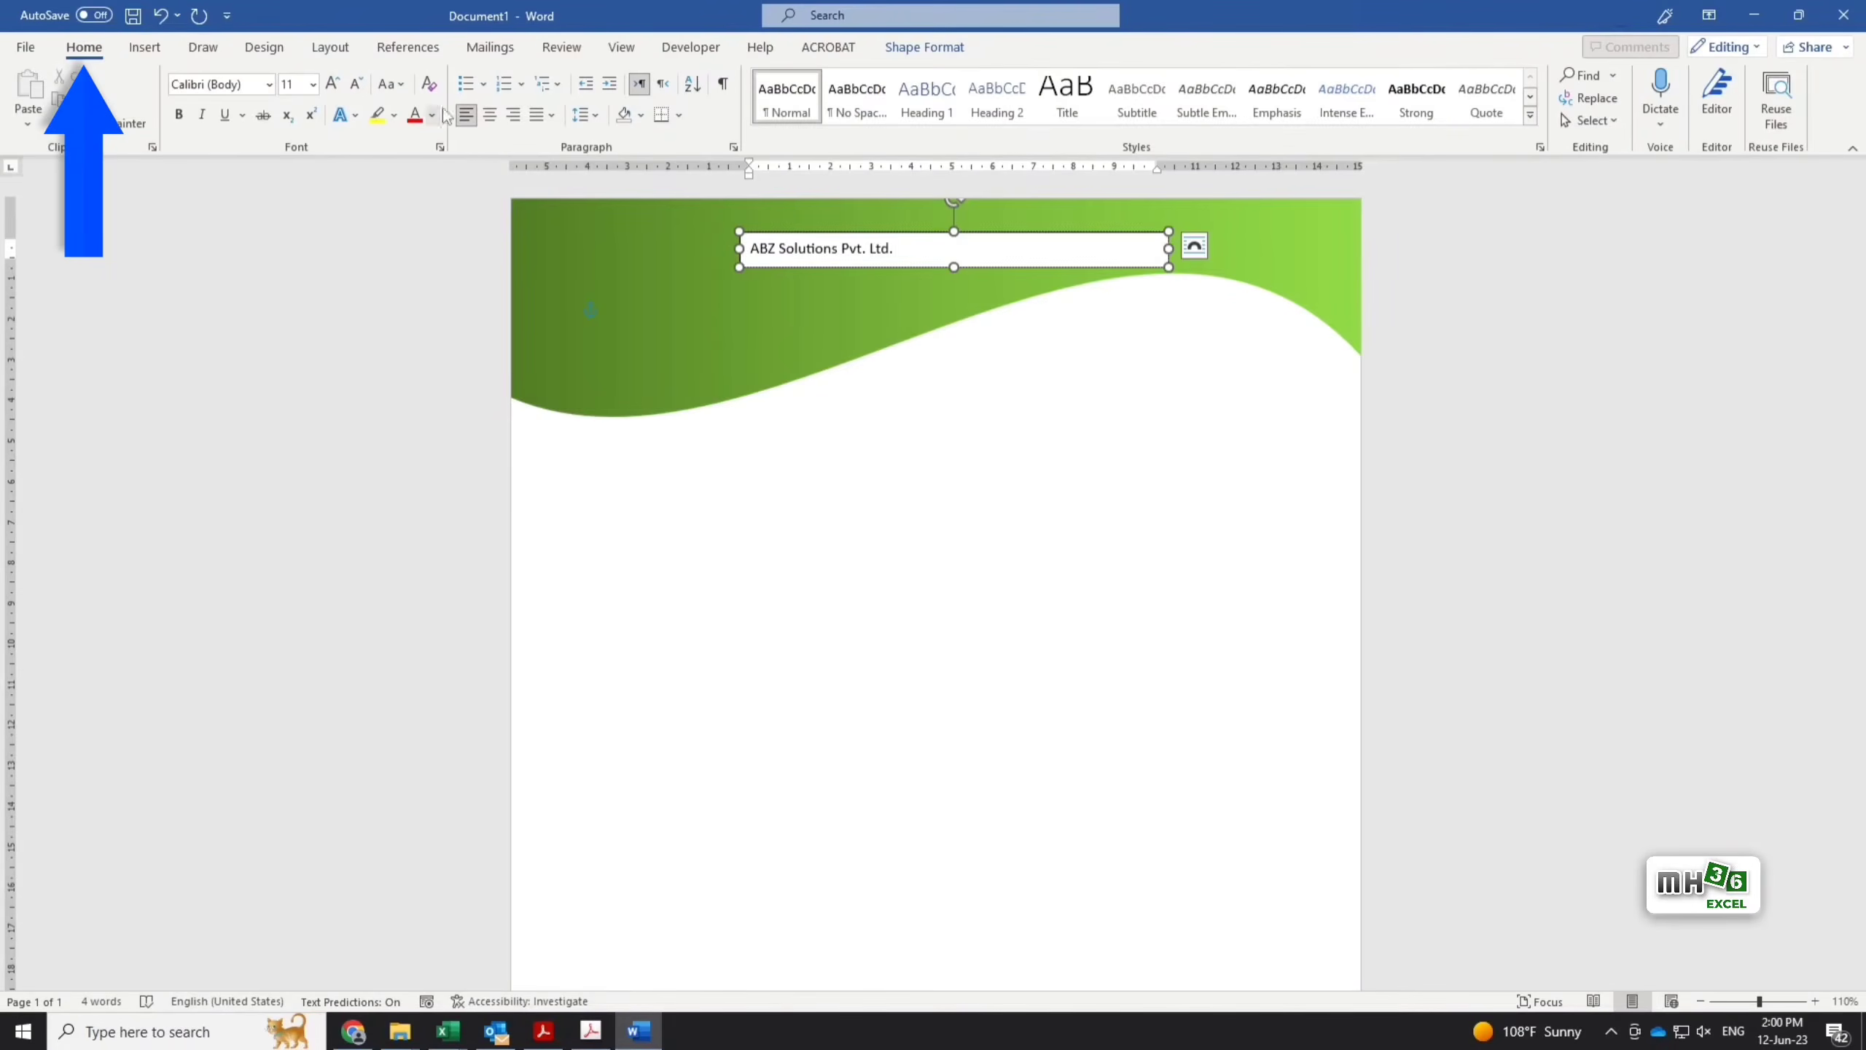
pyautogui.click(491, 117)
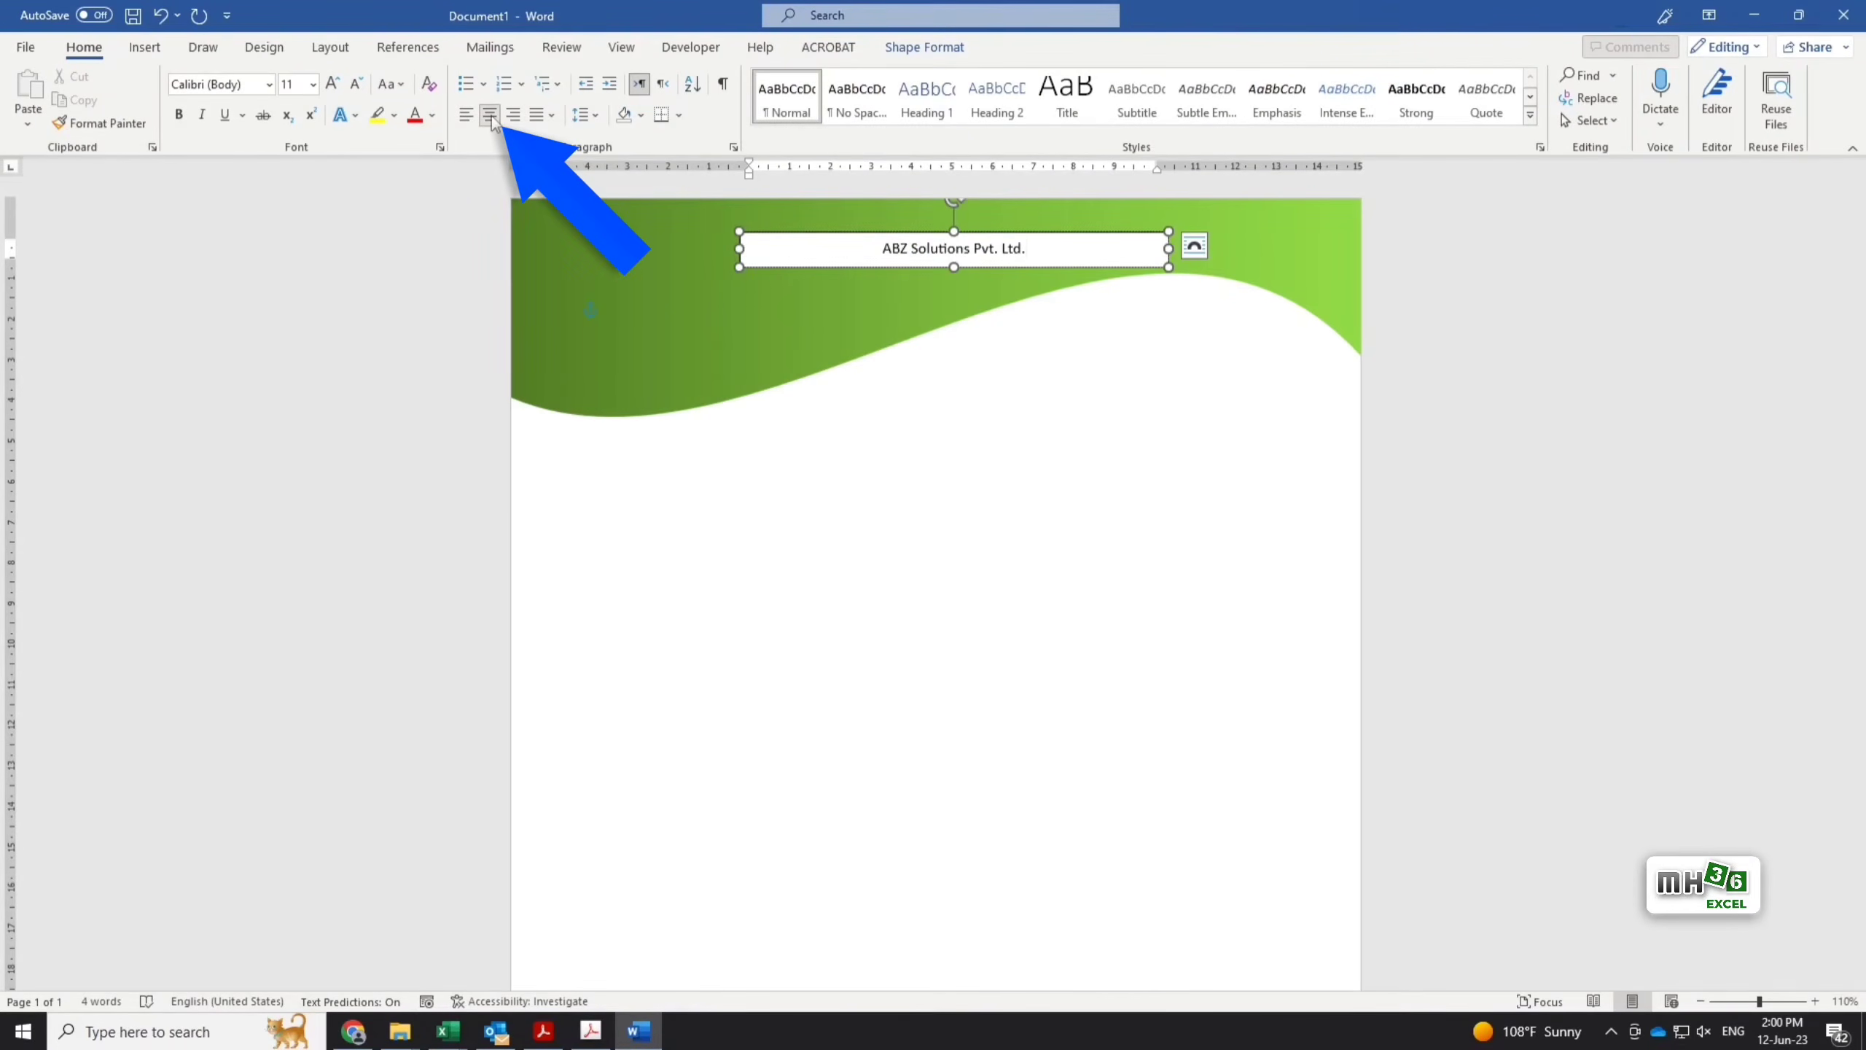
# Remove the fill and outline of the company-name text box.
pyautogui.click(947, 55)
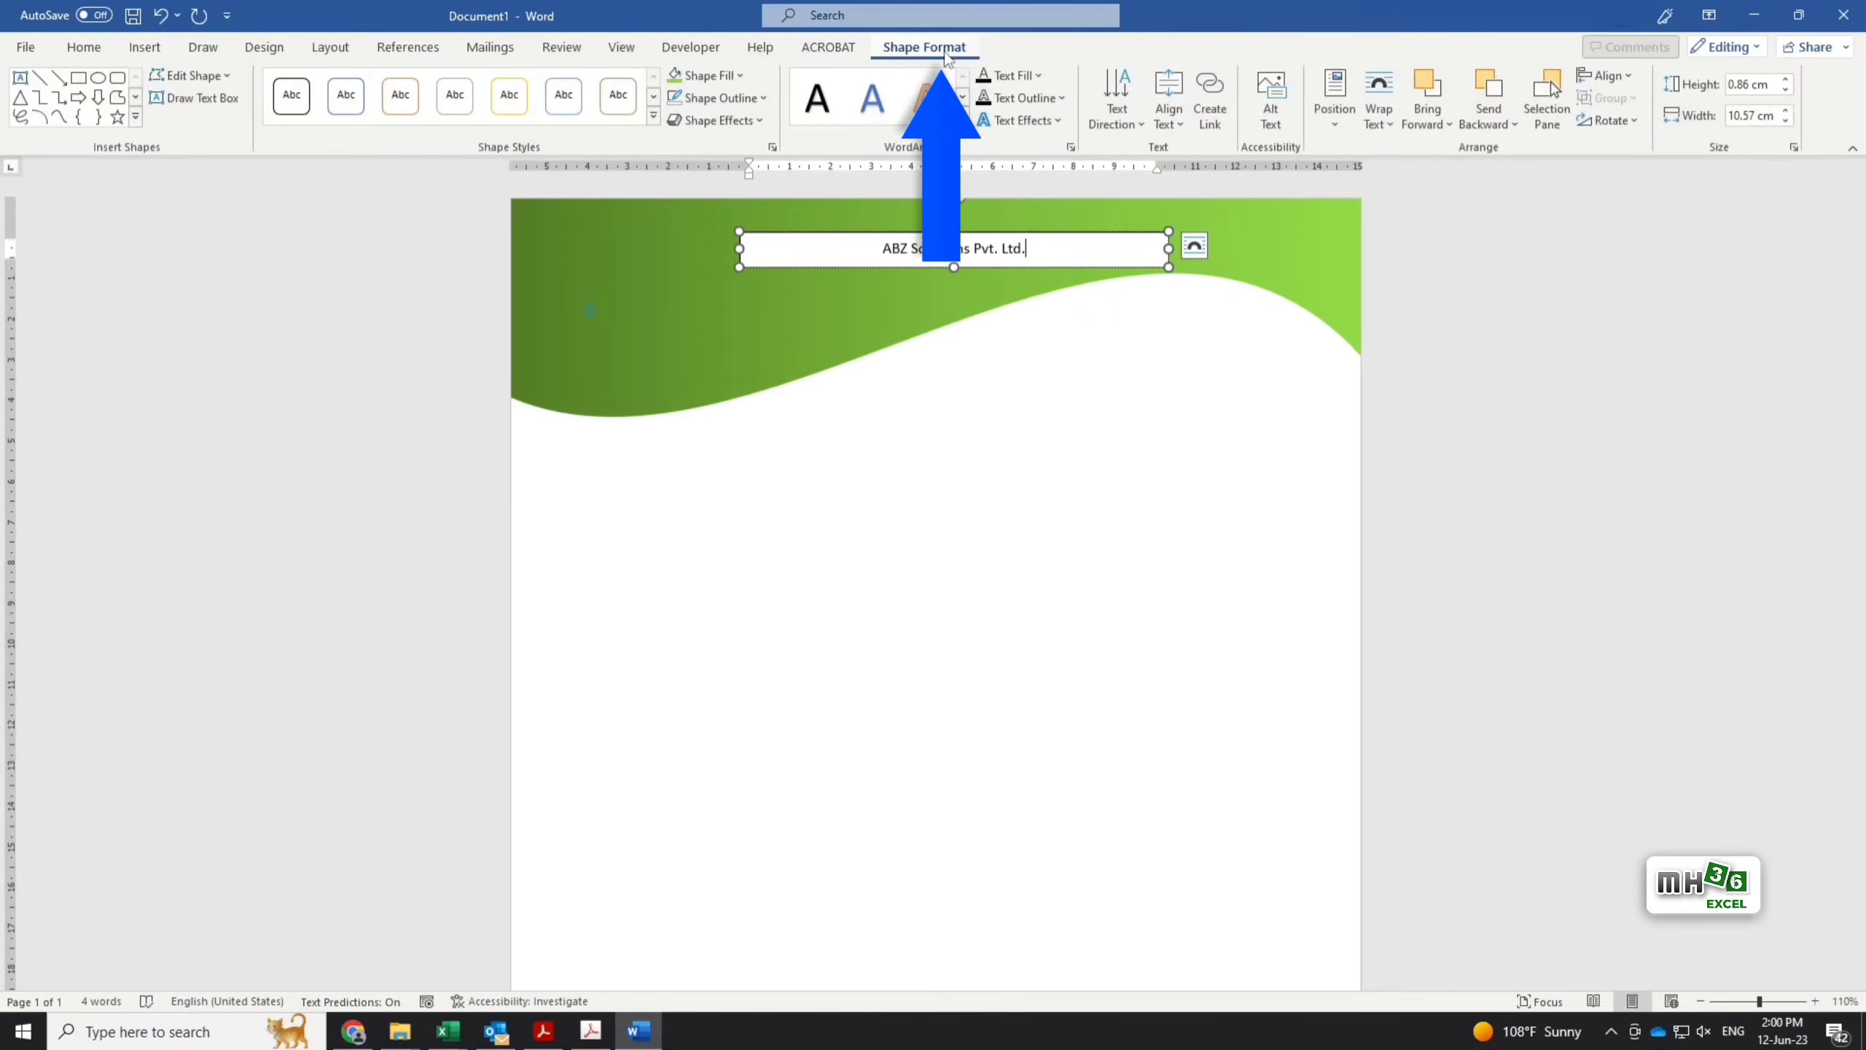
pyautogui.click(741, 75)
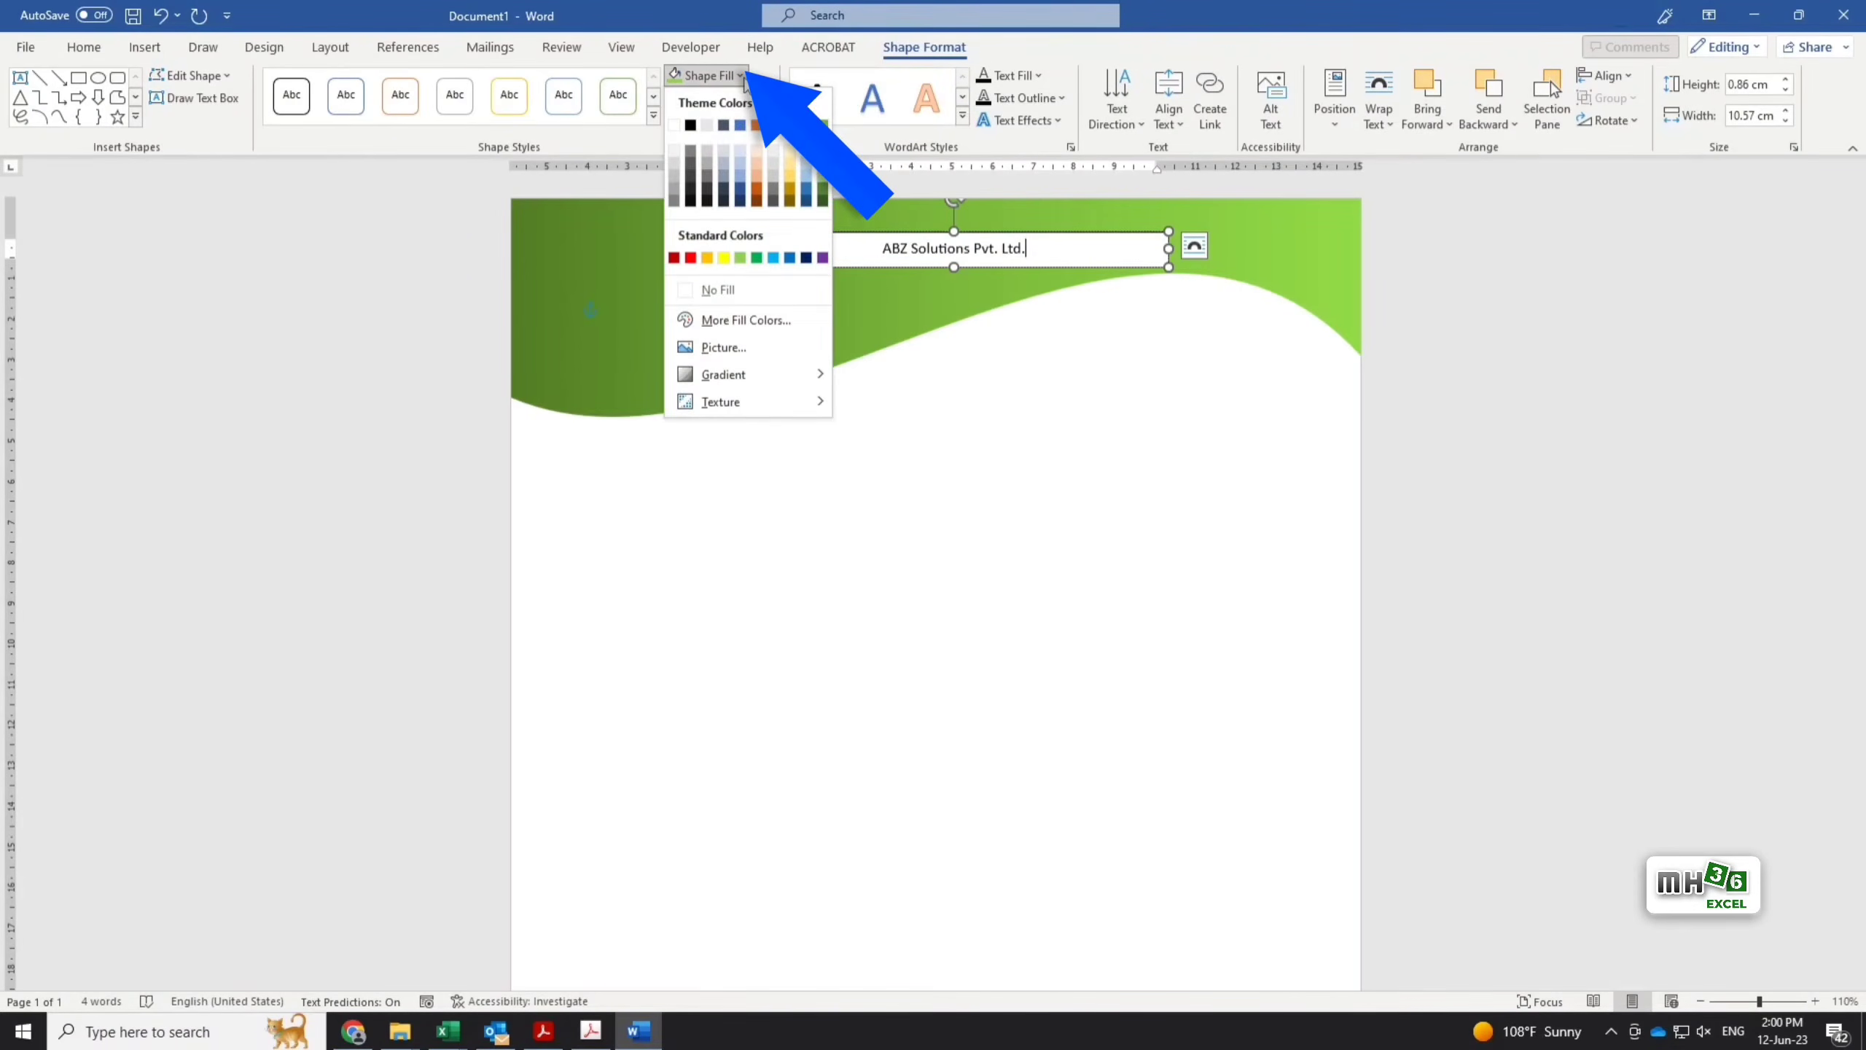
pyautogui.click(749, 289)
pyautogui.click(764, 98)
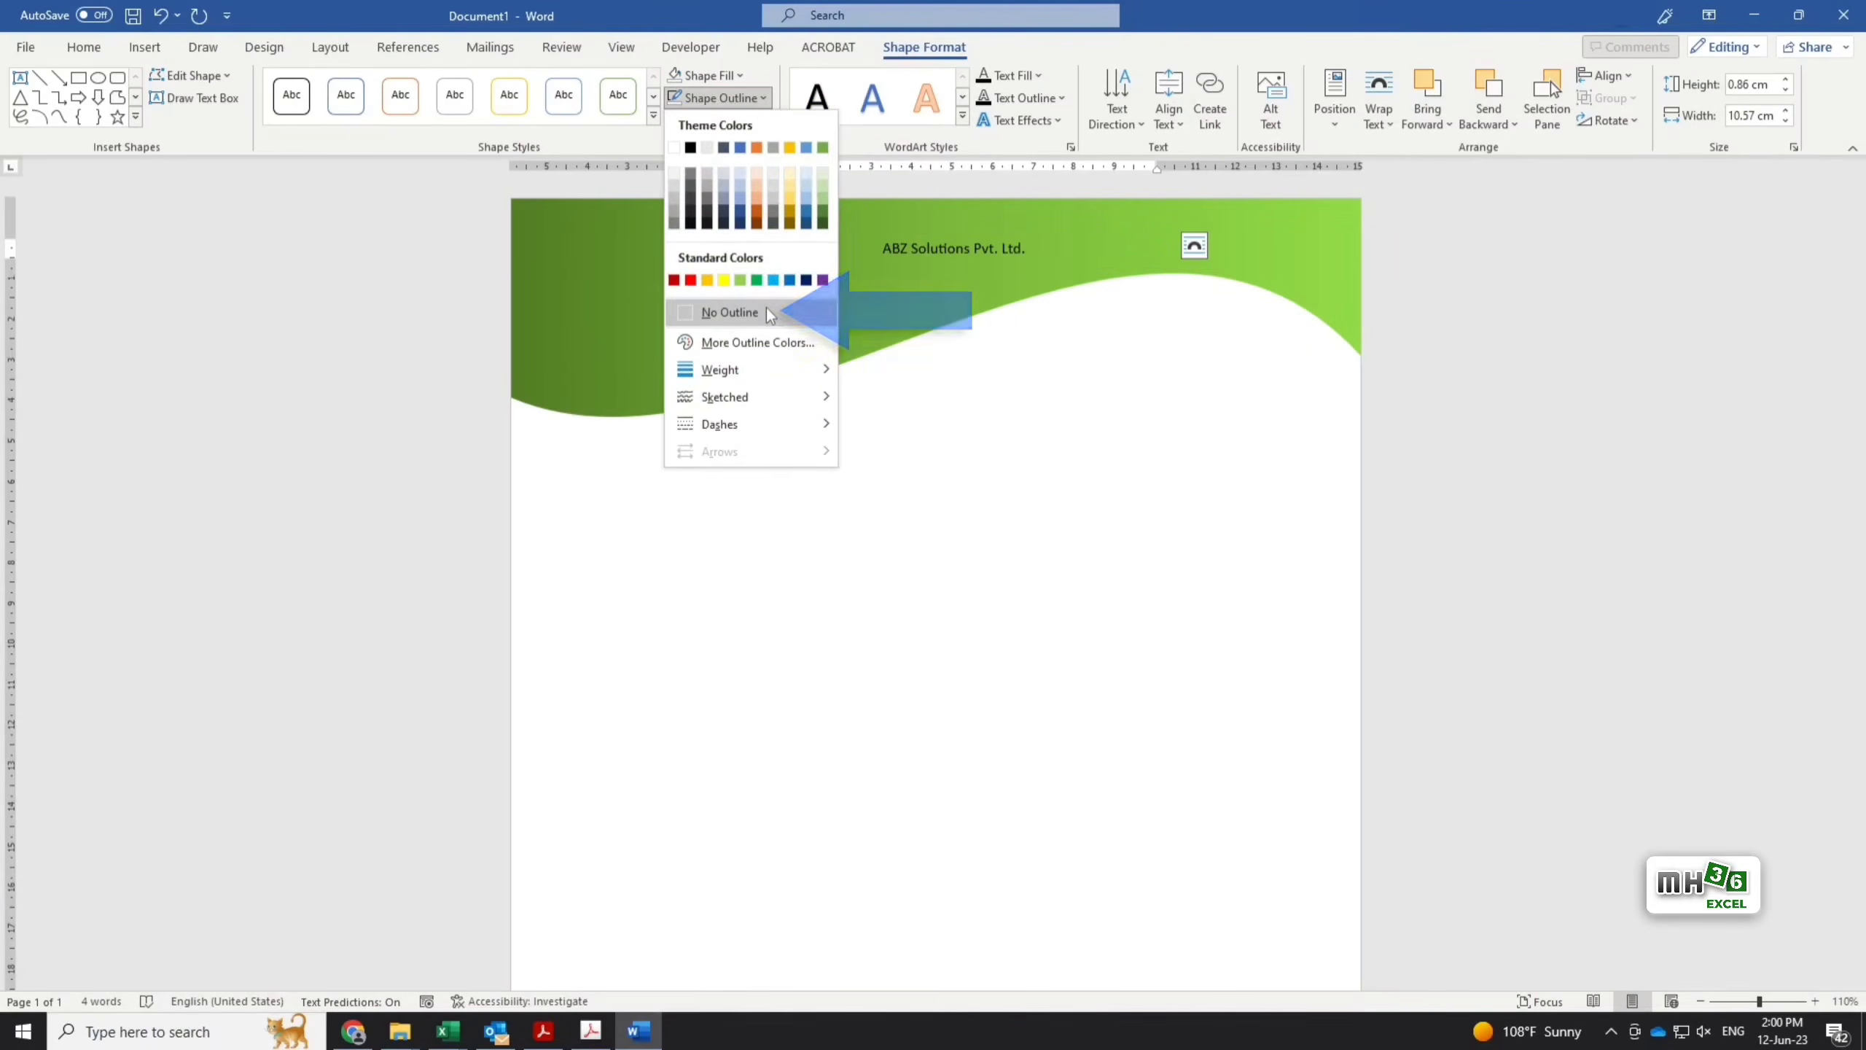
pyautogui.click(766, 310)
# Format the company name in Avenir Next LT Pro Demi at size 18 and make its text box slightly taller to fit.
pyautogui.moveTo(1028, 248); pyautogui.dragTo(863, 248)
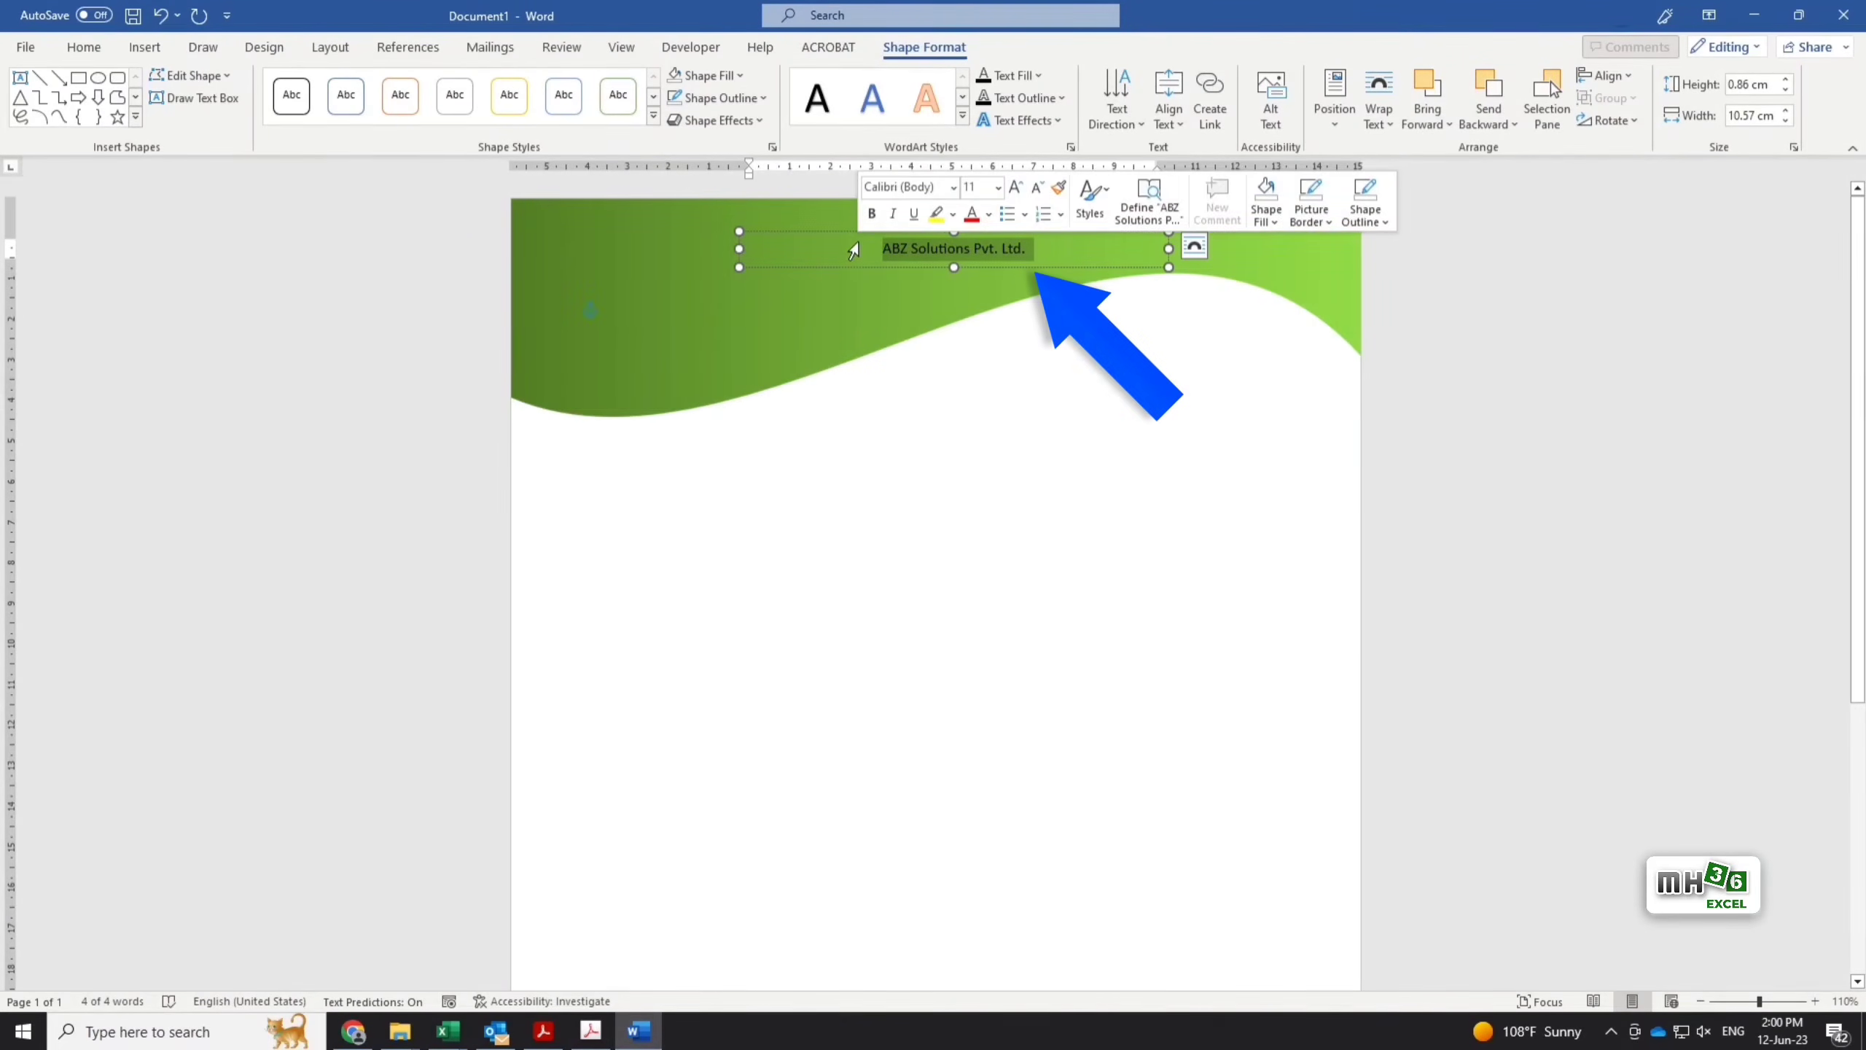
pyautogui.click(92, 52)
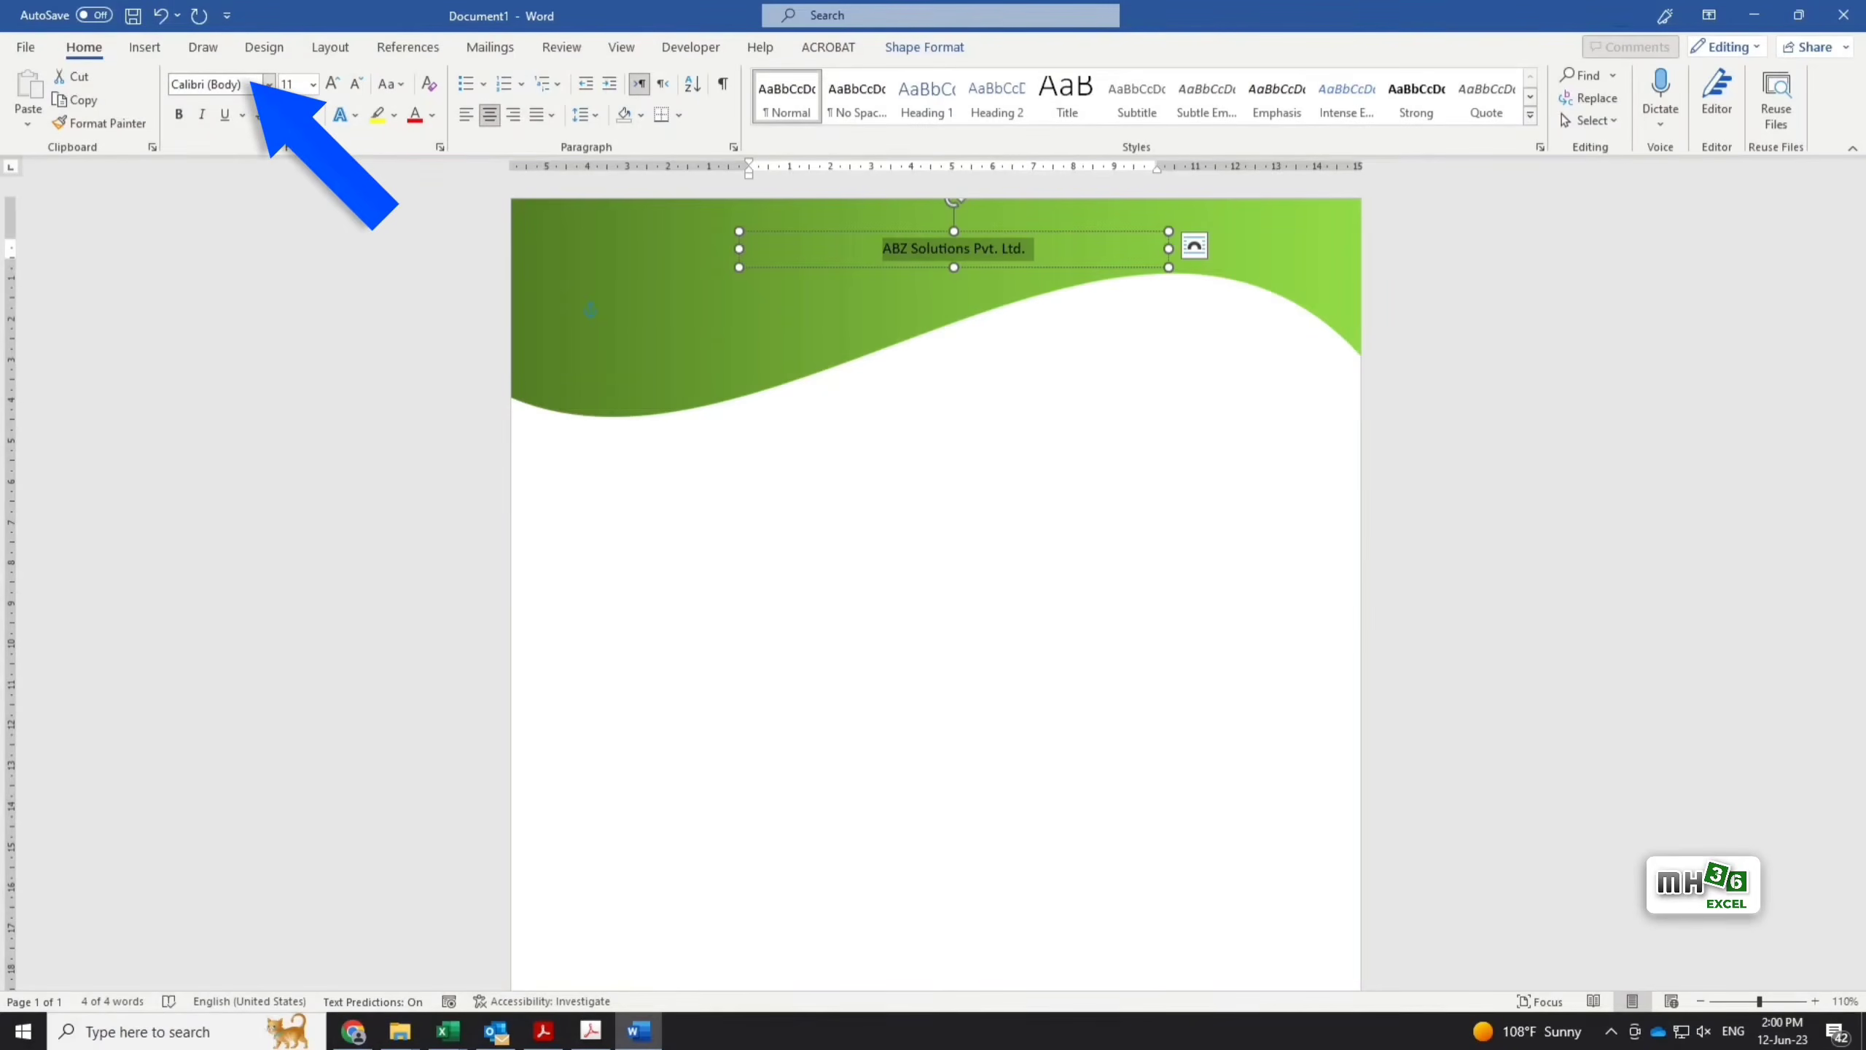
pyautogui.click(269, 84)
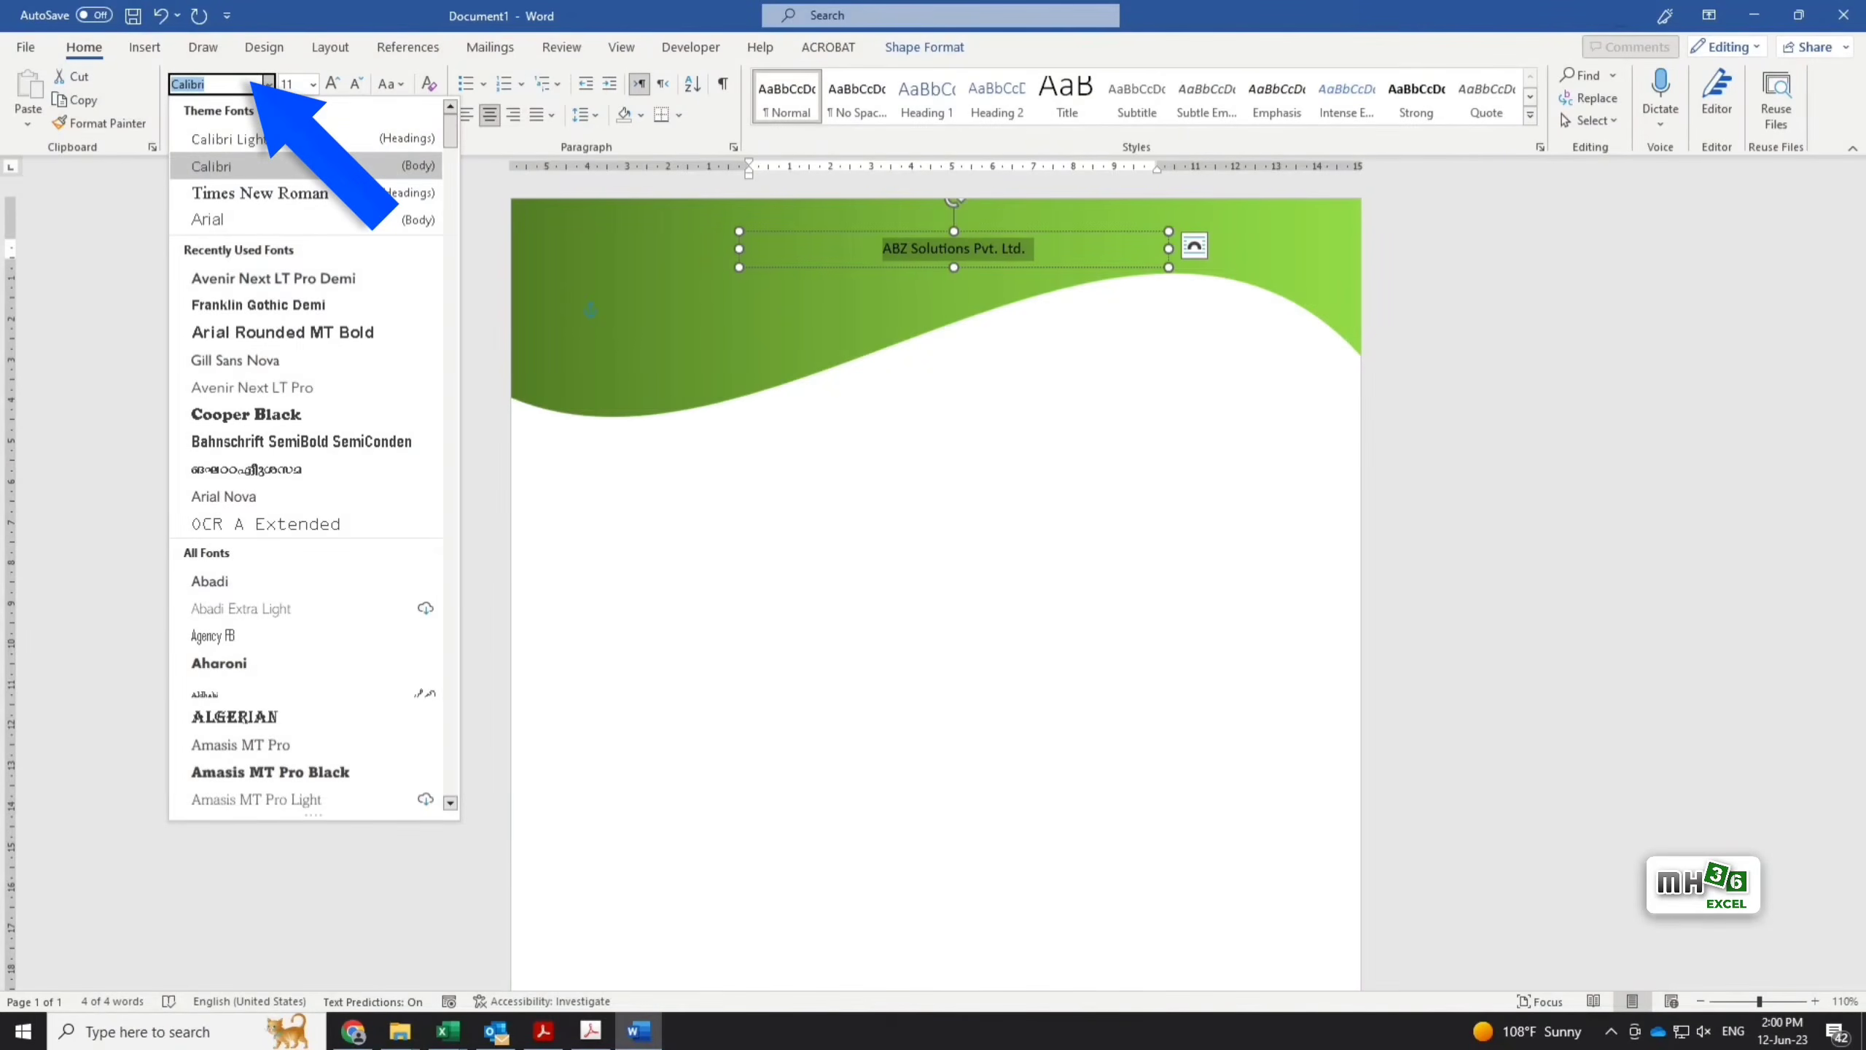
pyautogui.click(373, 283)
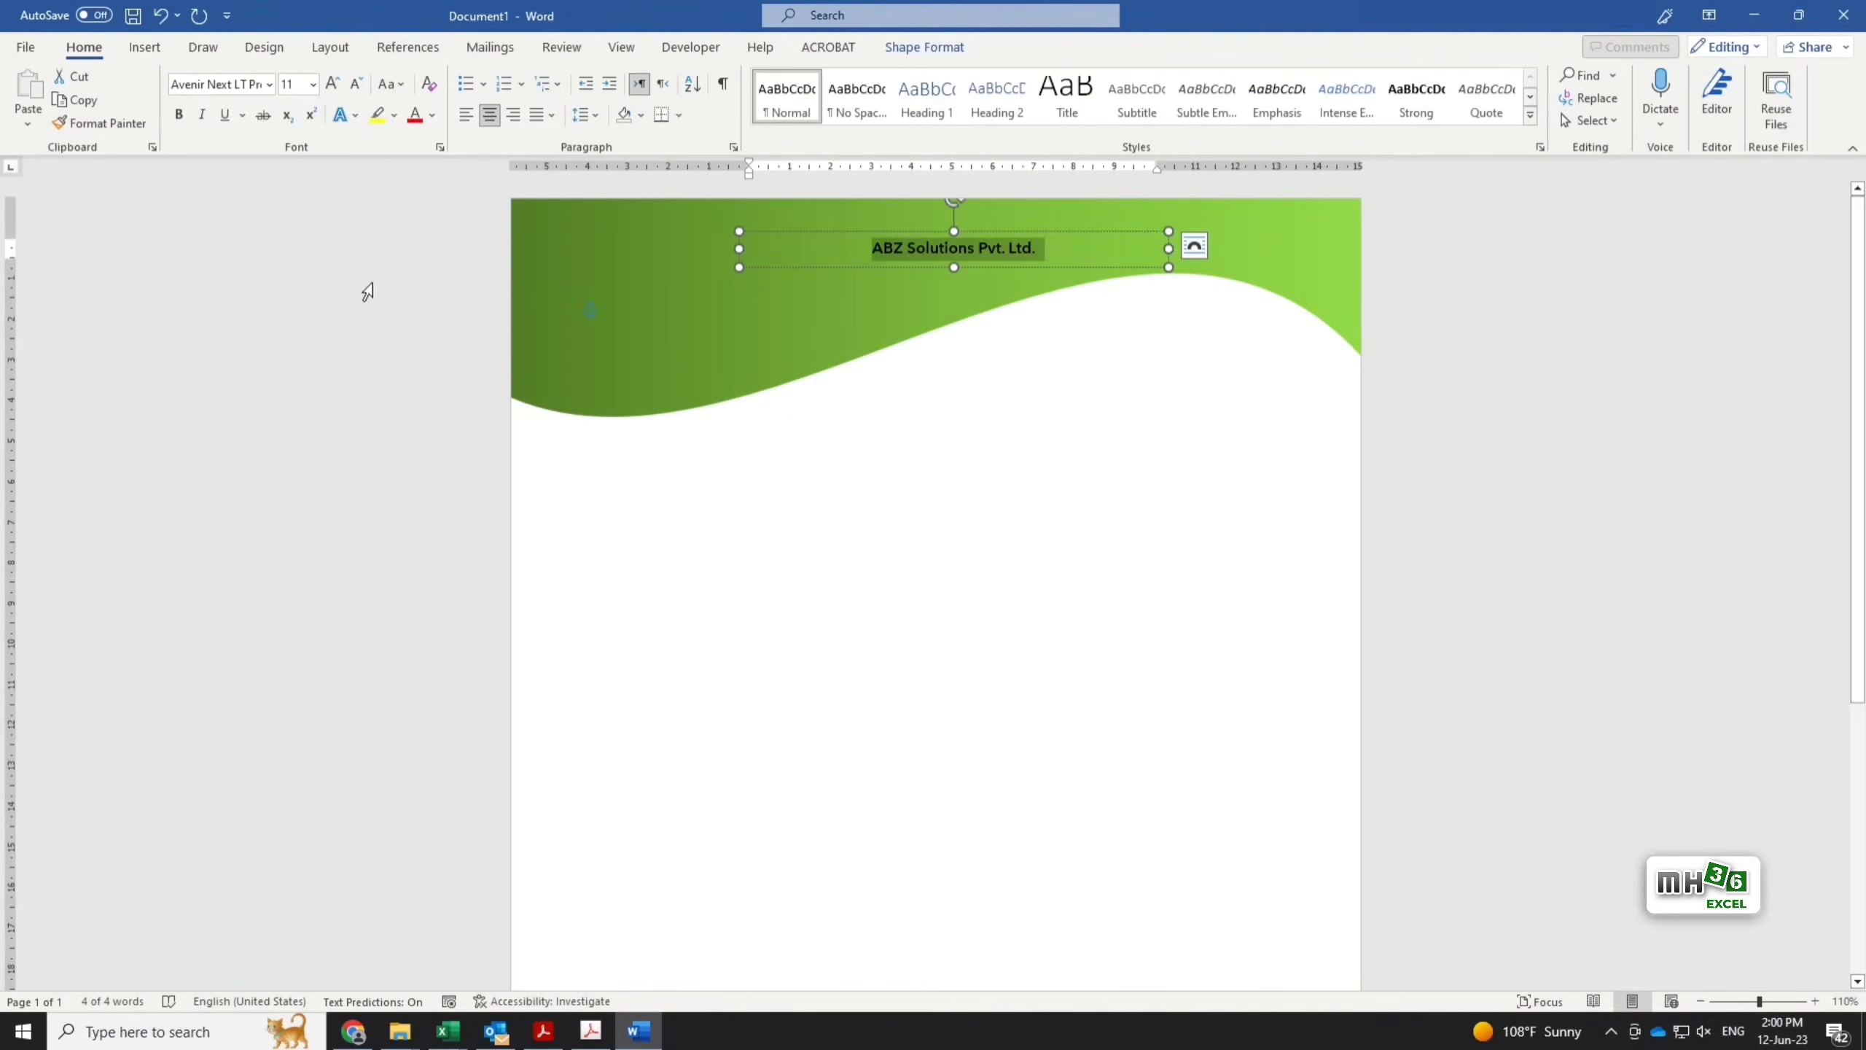
pyautogui.click(298, 85)
pyautogui.write('18')
pyautogui.press('Return')
pyautogui.moveTo(953, 267); pyautogui.dragTo(953, 282)
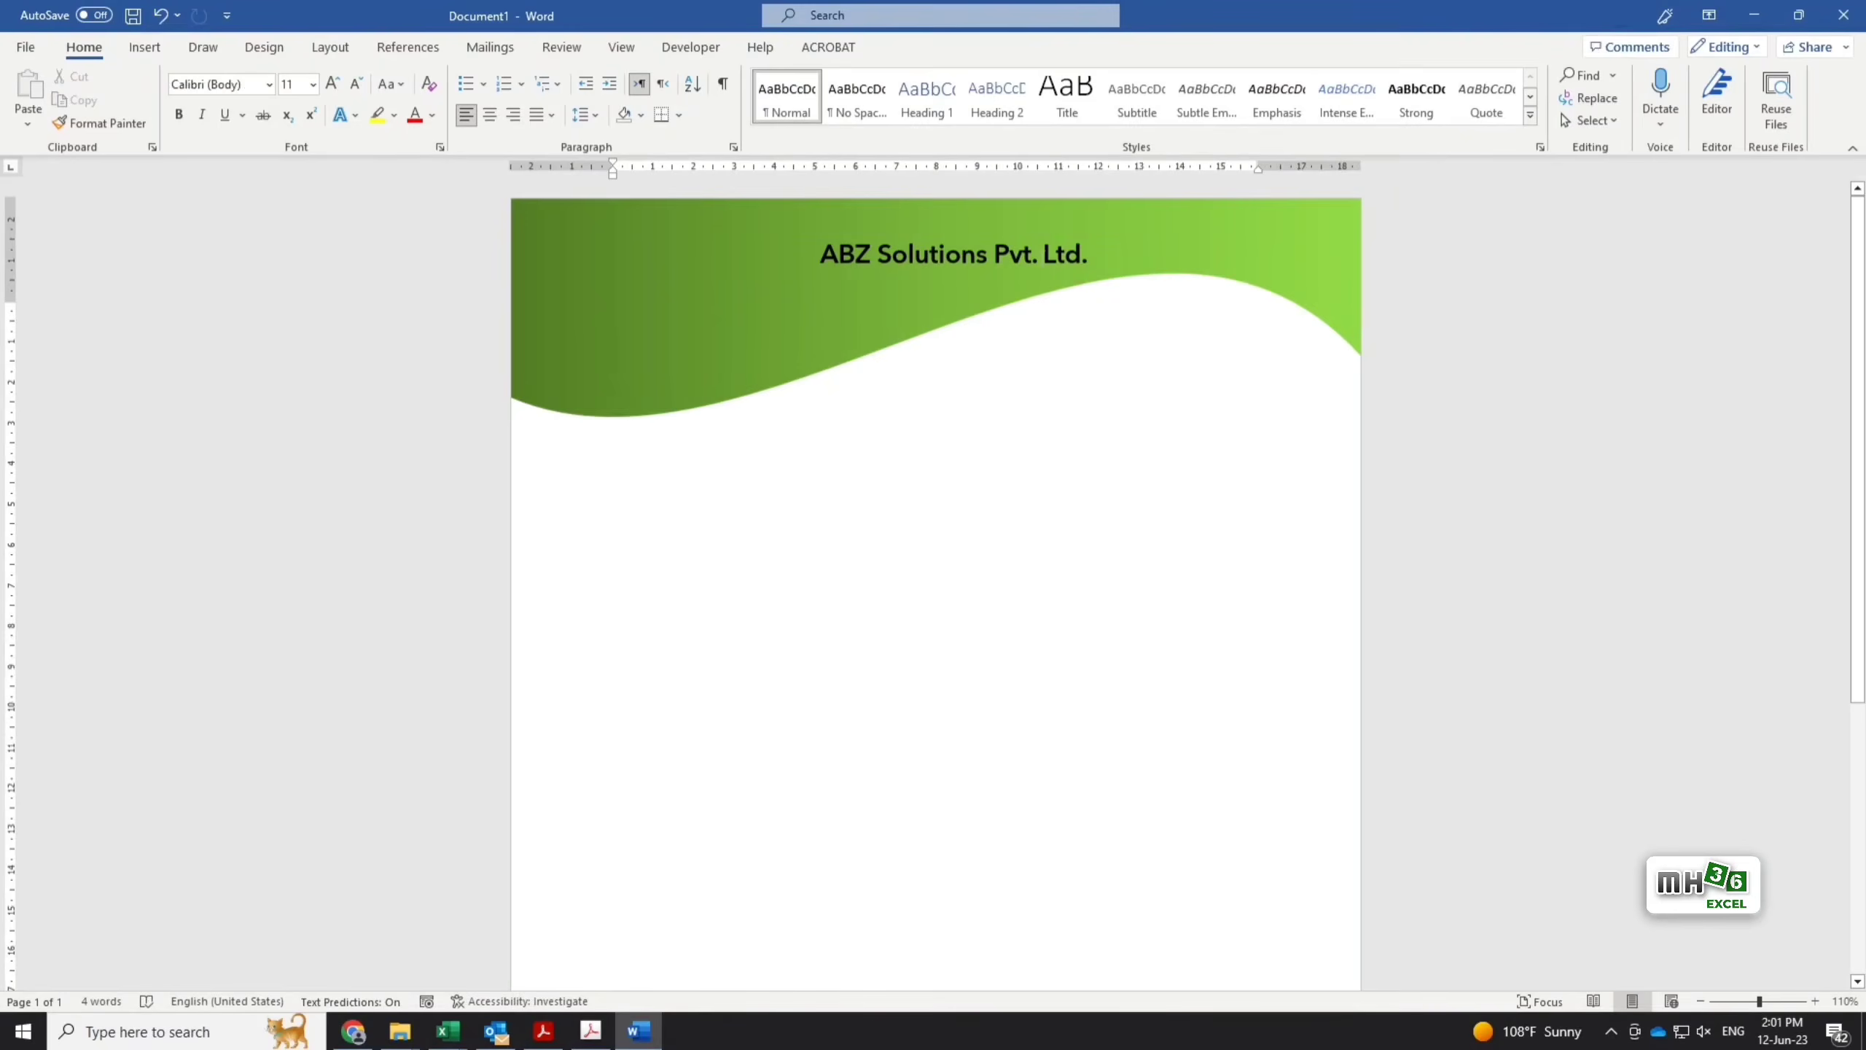
# Duplicate the company-name text box and place the copy directly beneath the original, just below the green wave.
pyautogui.click(1044, 255)
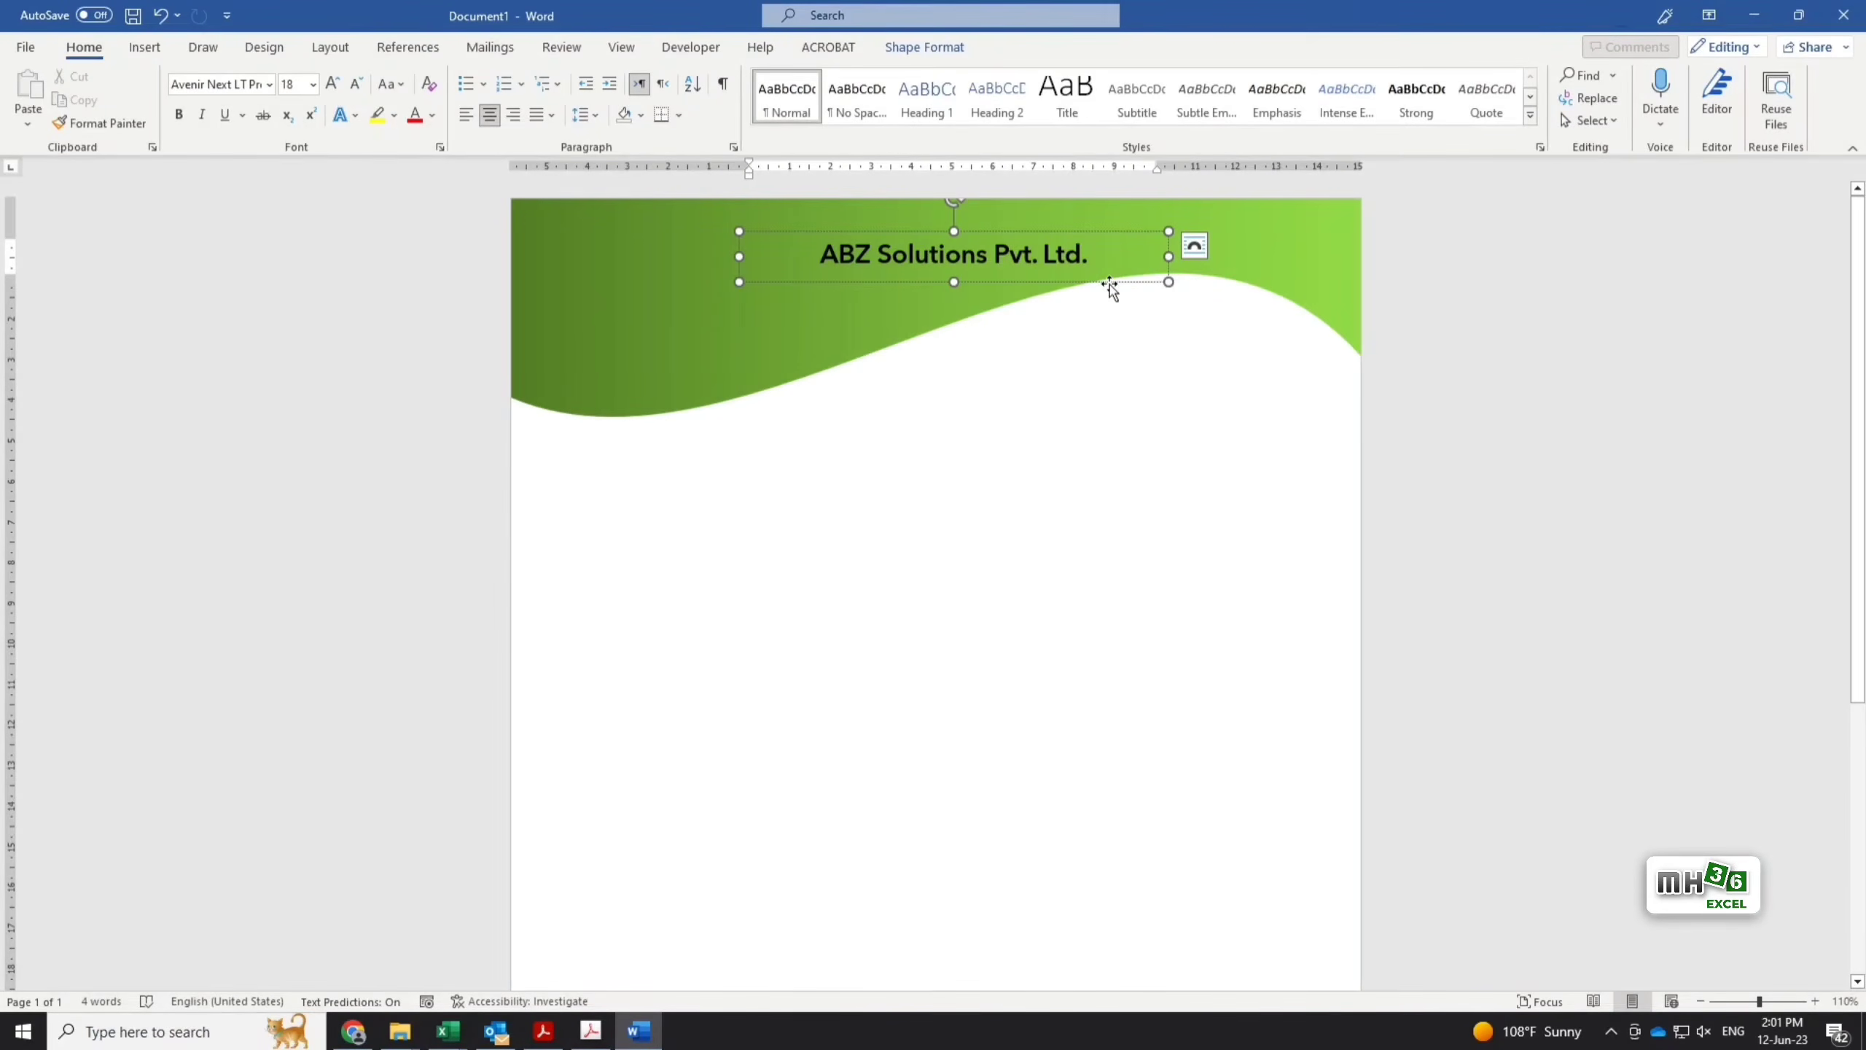
pyautogui.moveTo(1110, 285); pyautogui.dragTo(1106, 482)
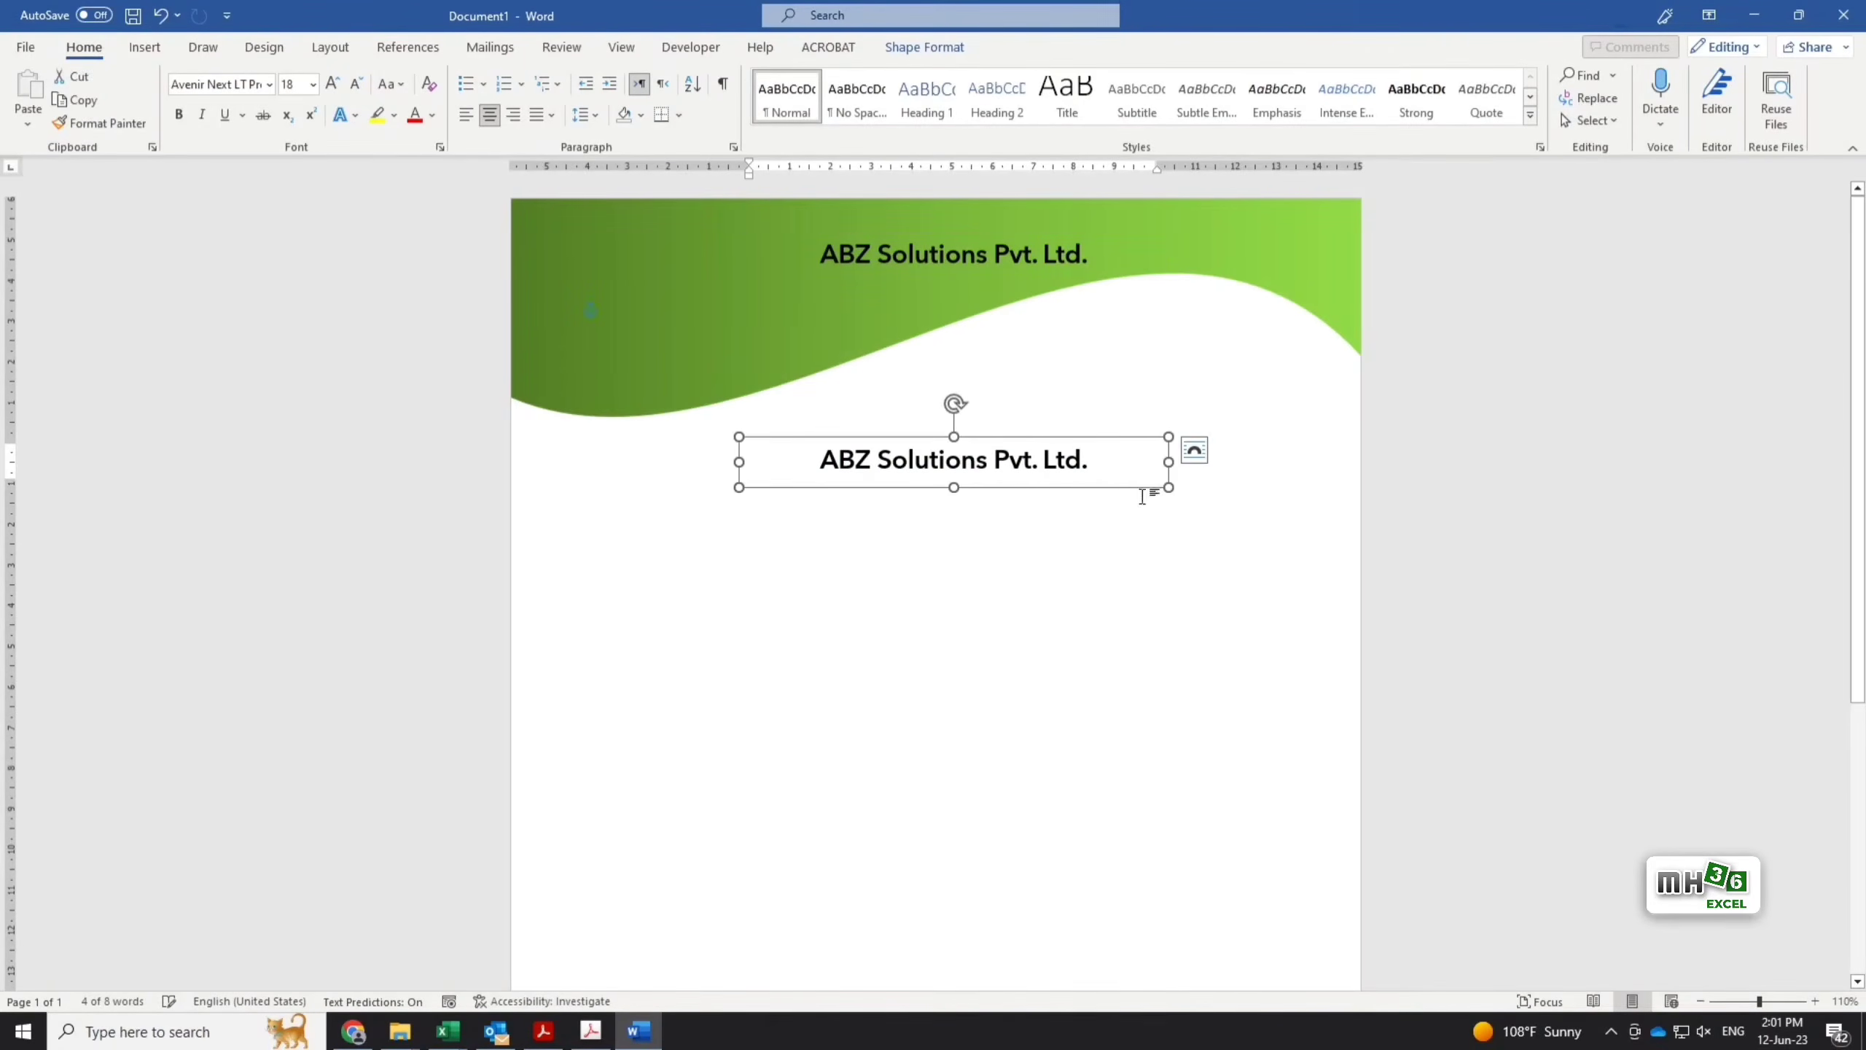
# Enlarge the duplicated text box downward and replace its text with the Structural Division's four-line postal address.
pyautogui.moveTo(955, 487); pyautogui.dragTo(969, 642)
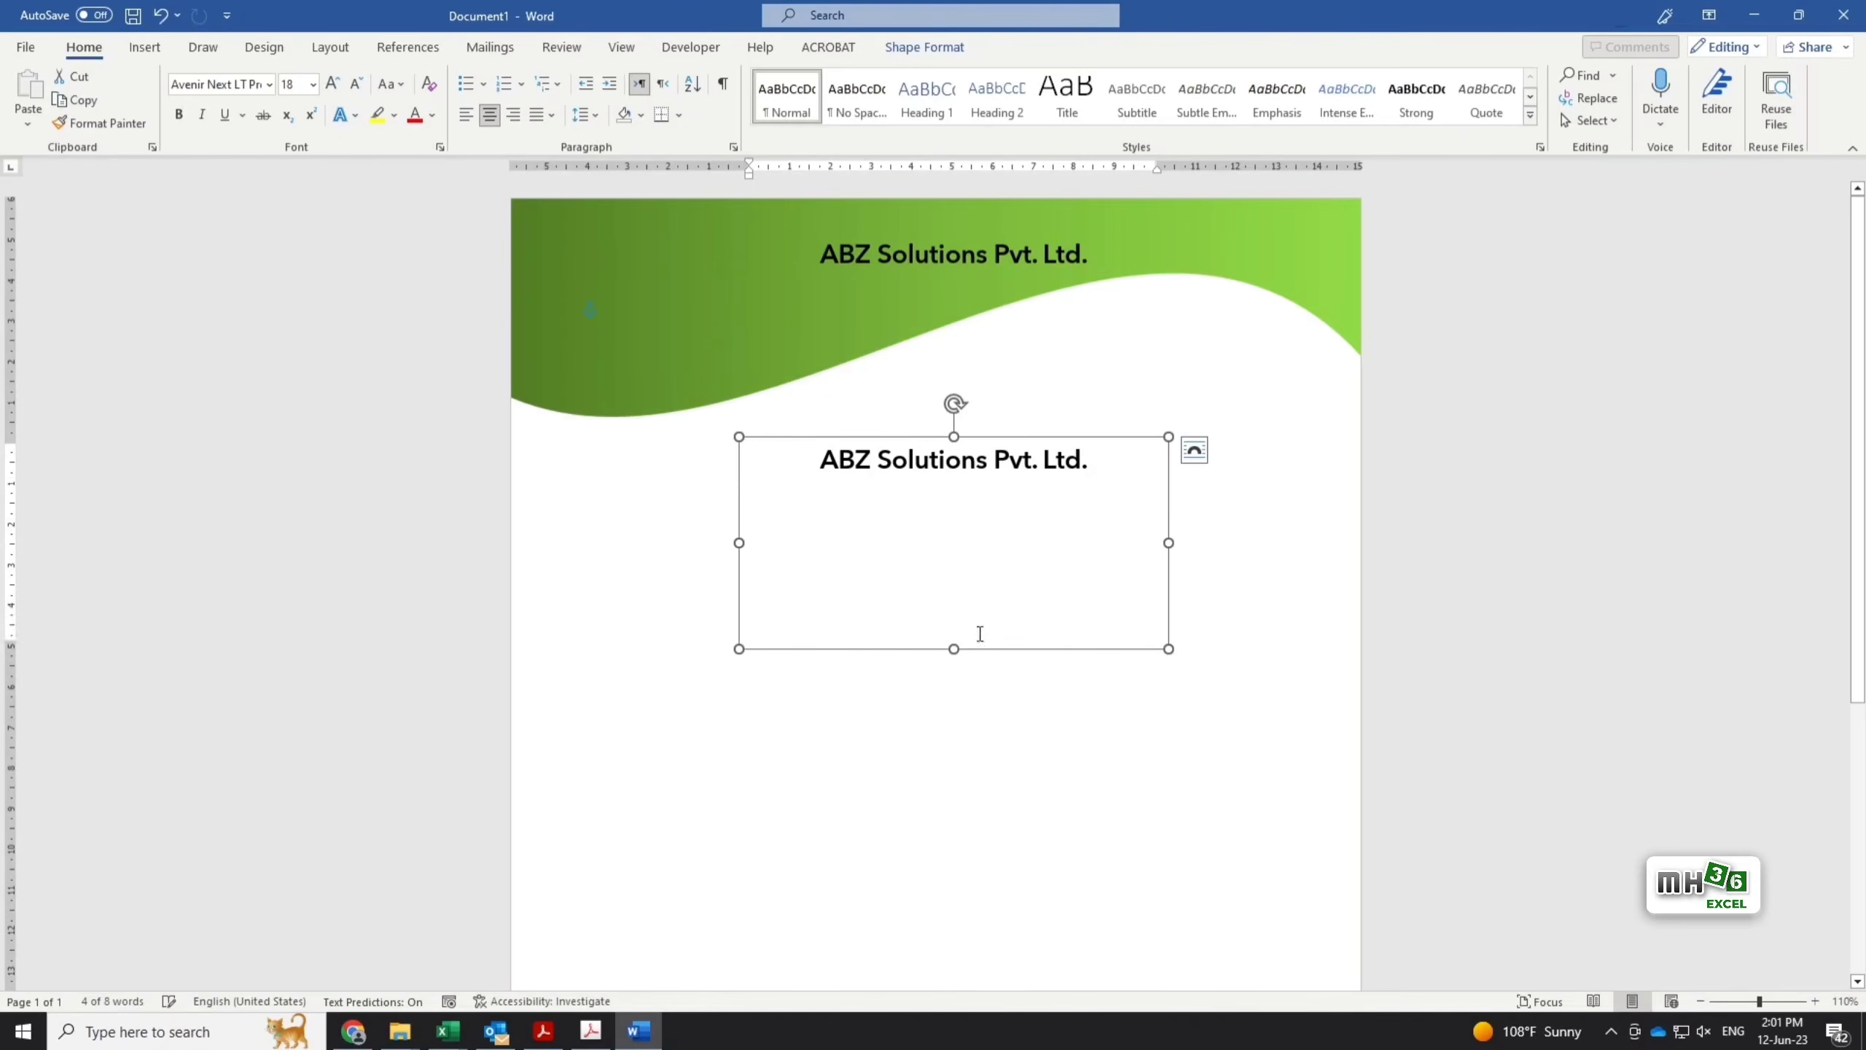
pyautogui.moveTo(1095, 465); pyautogui.dragTo(864, 496)
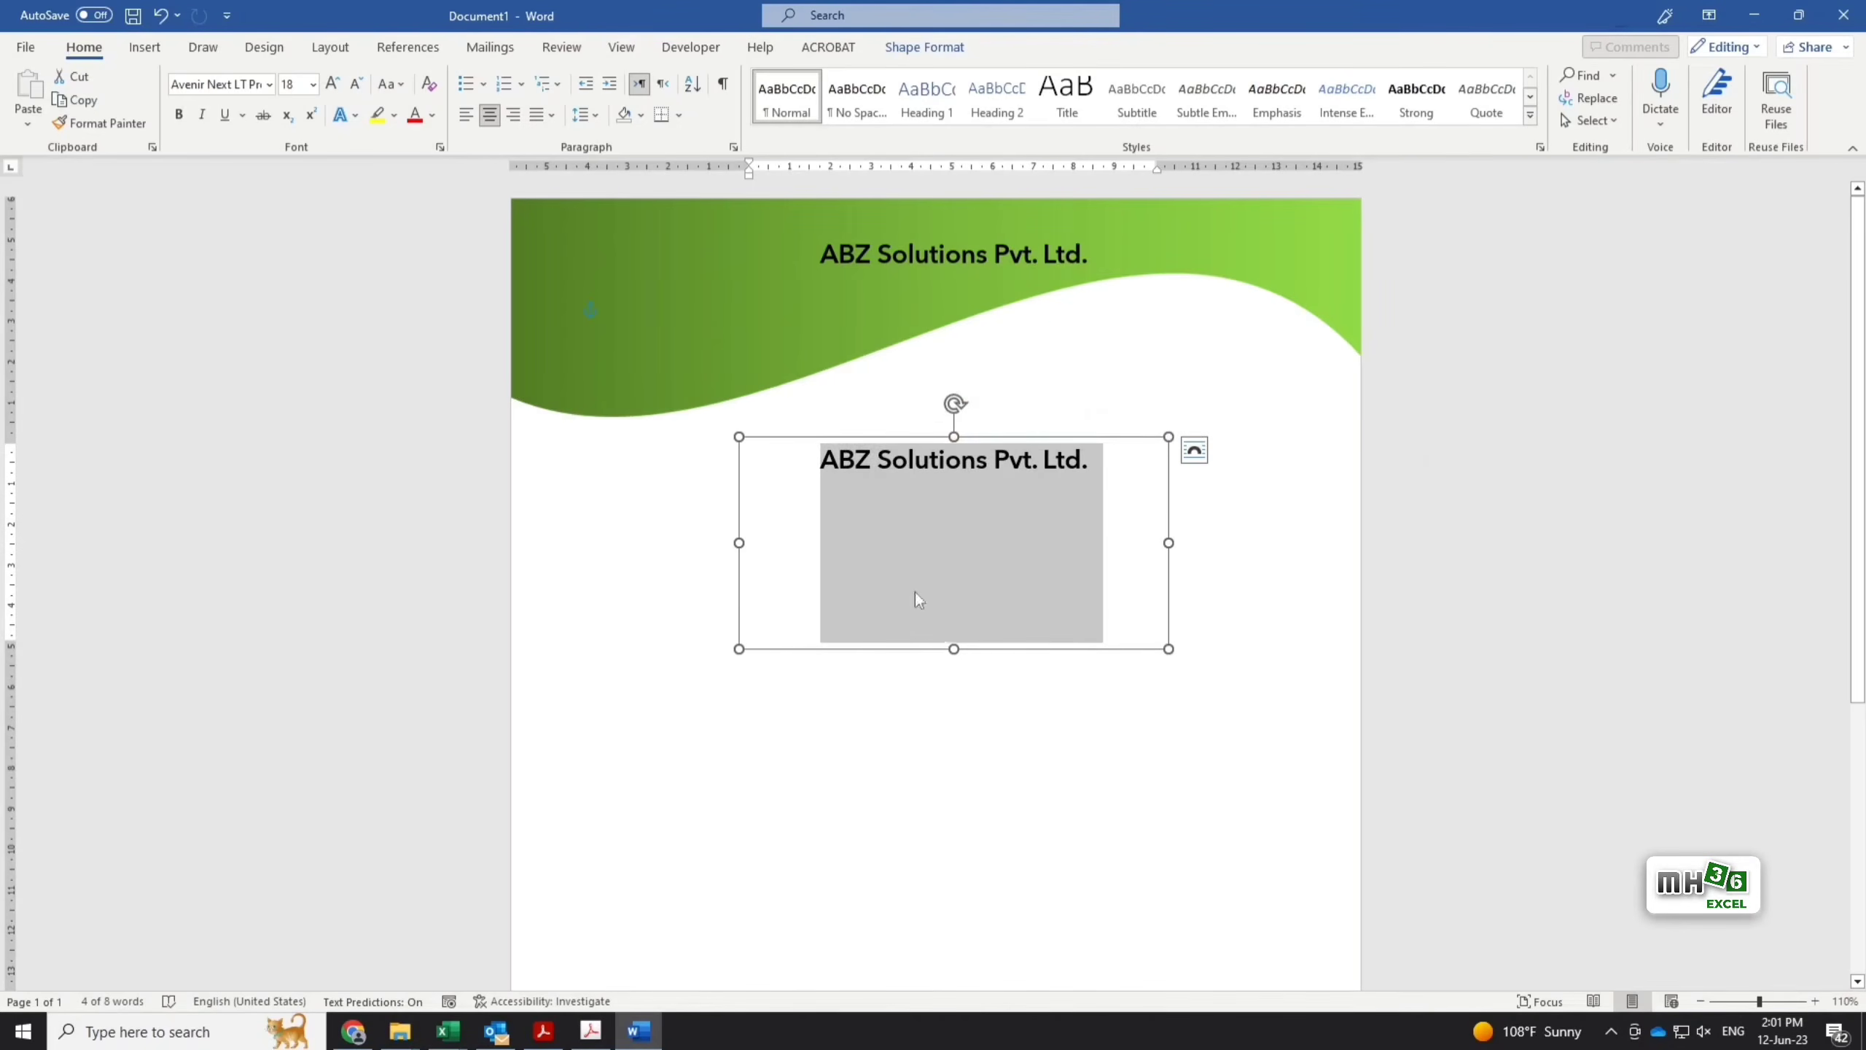
pyautogui.write('Stru')
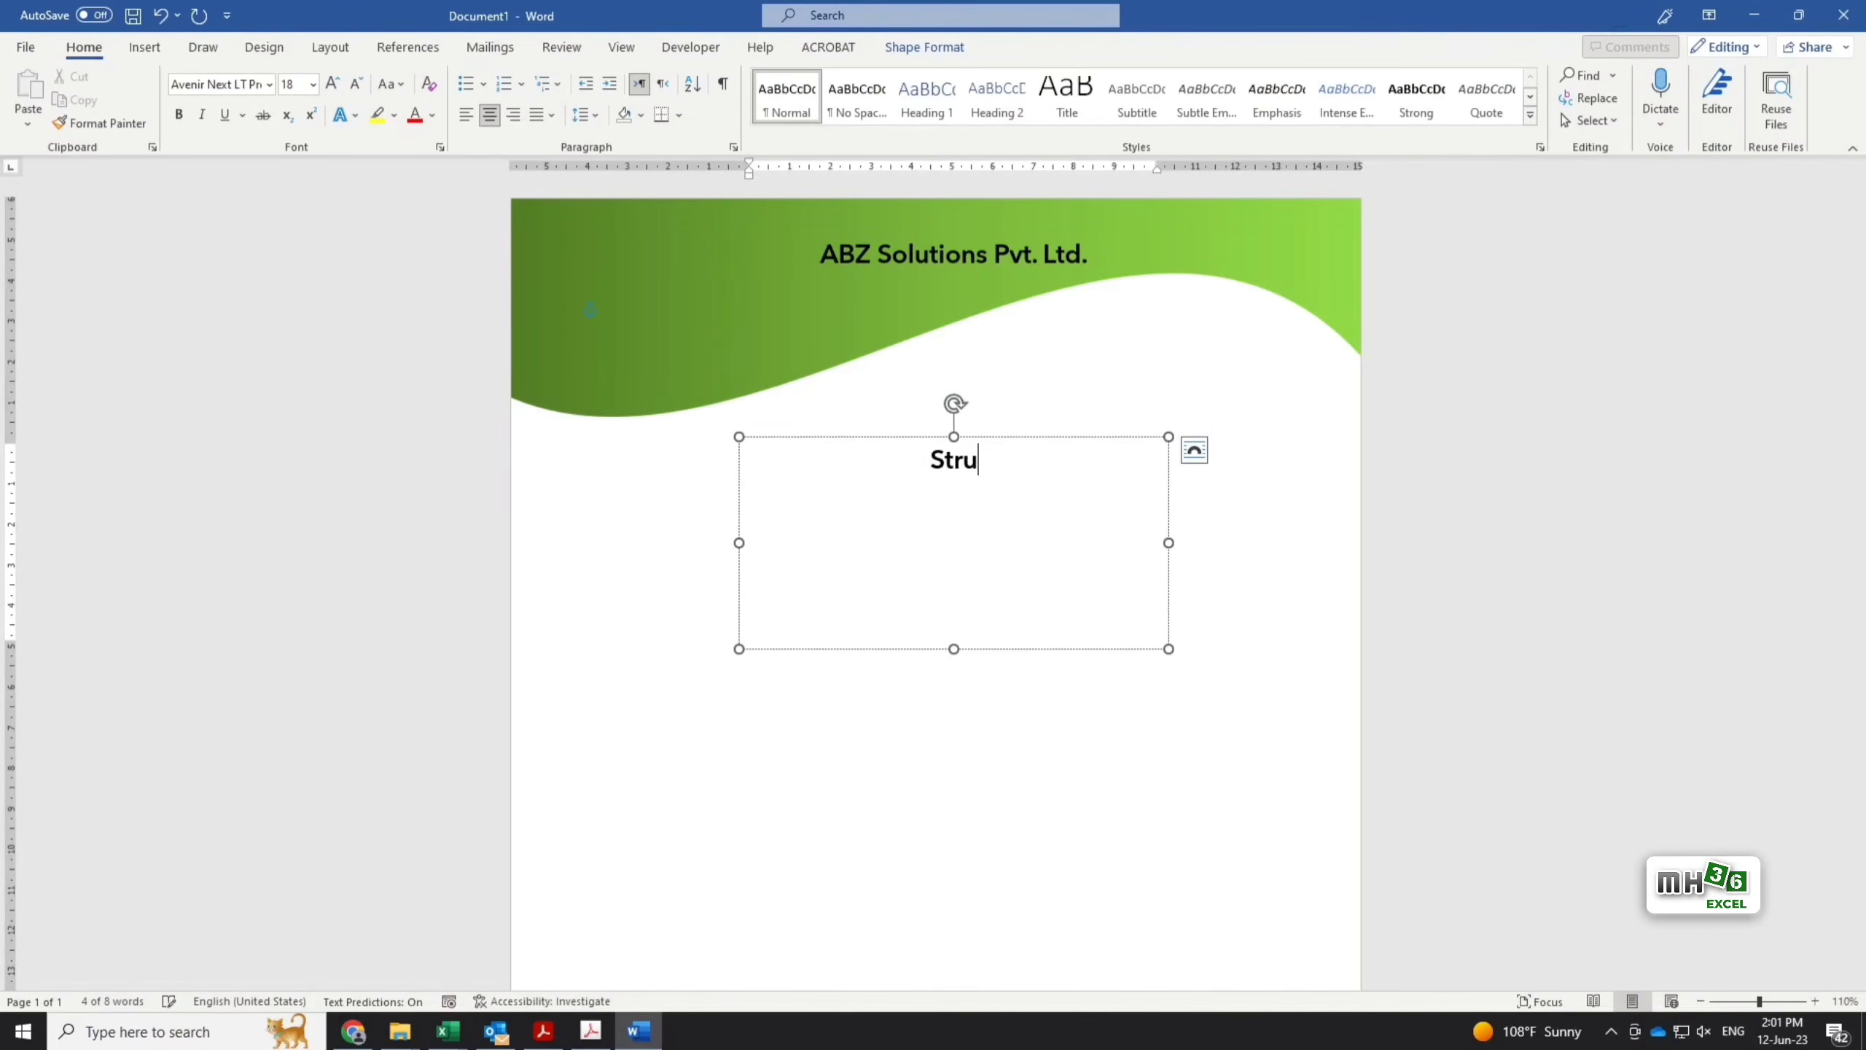
pyautogui.write('ctural Division, ')
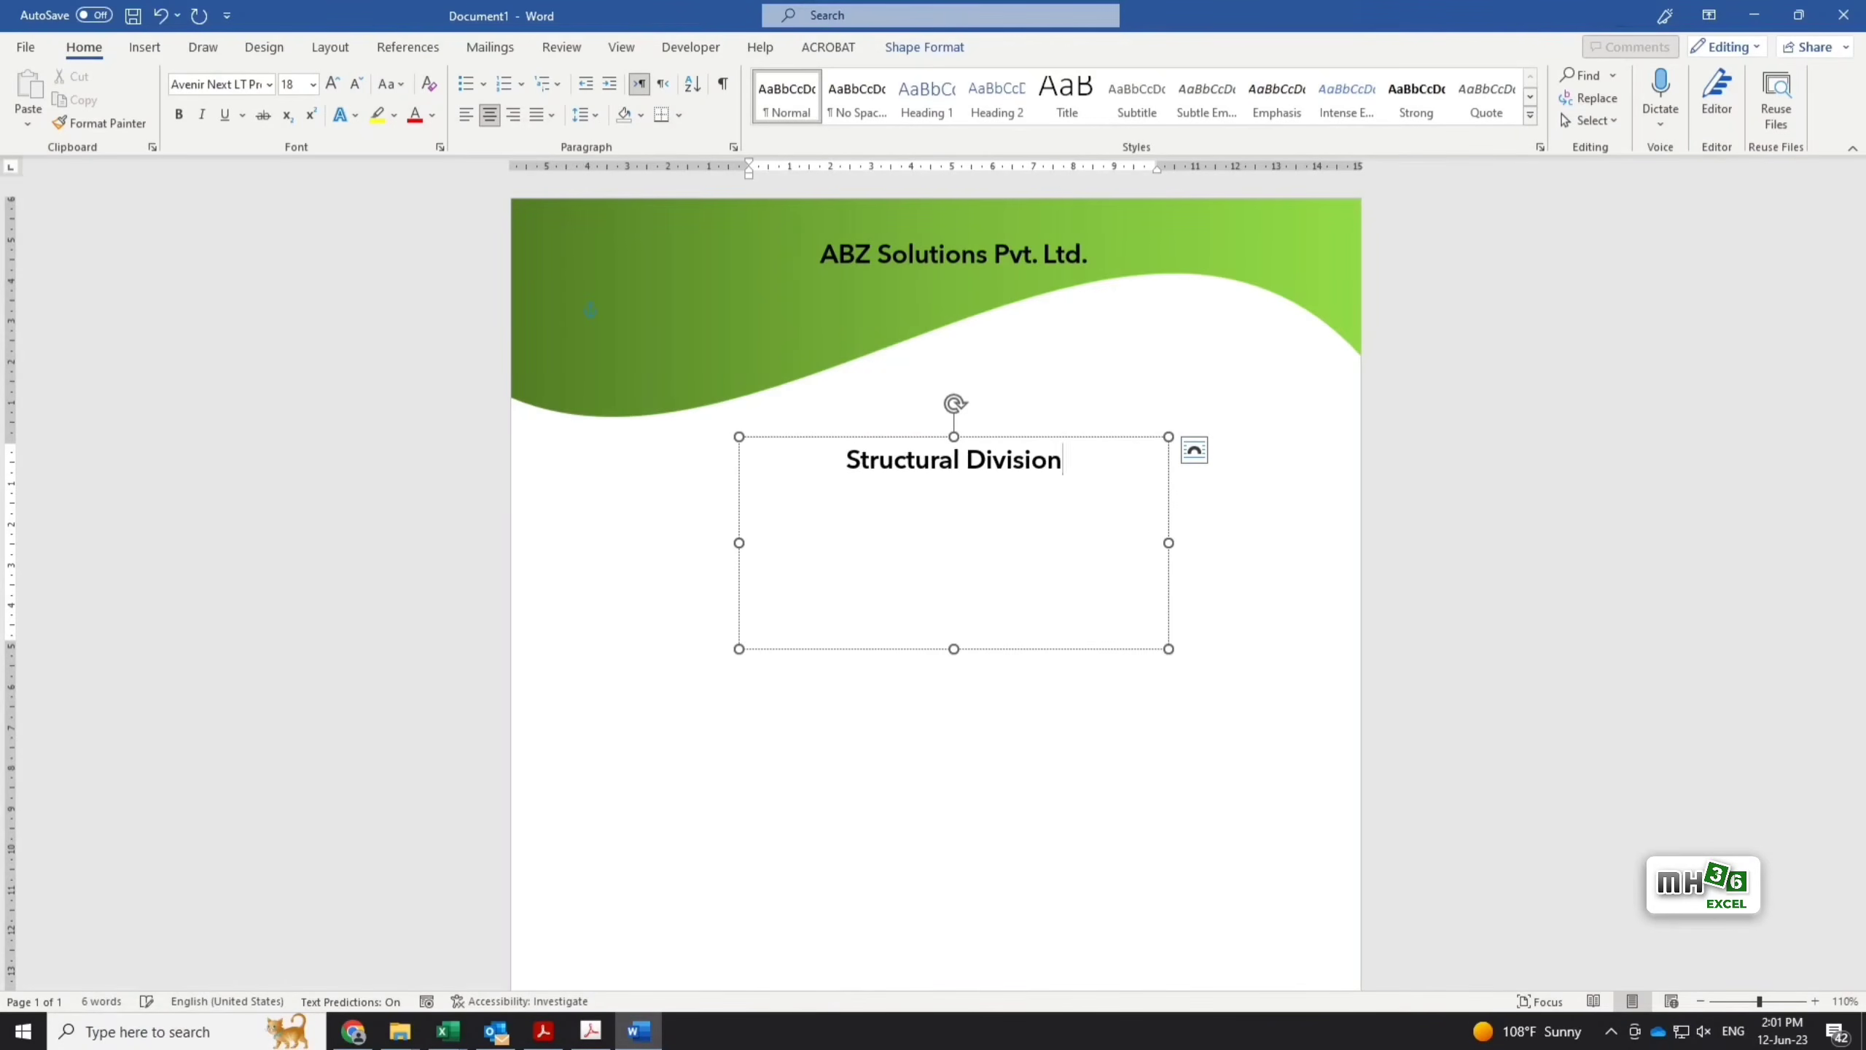
pyautogui.write('Po')
pyautogui.press('BackSpace')
pyautogui.write('O Box')
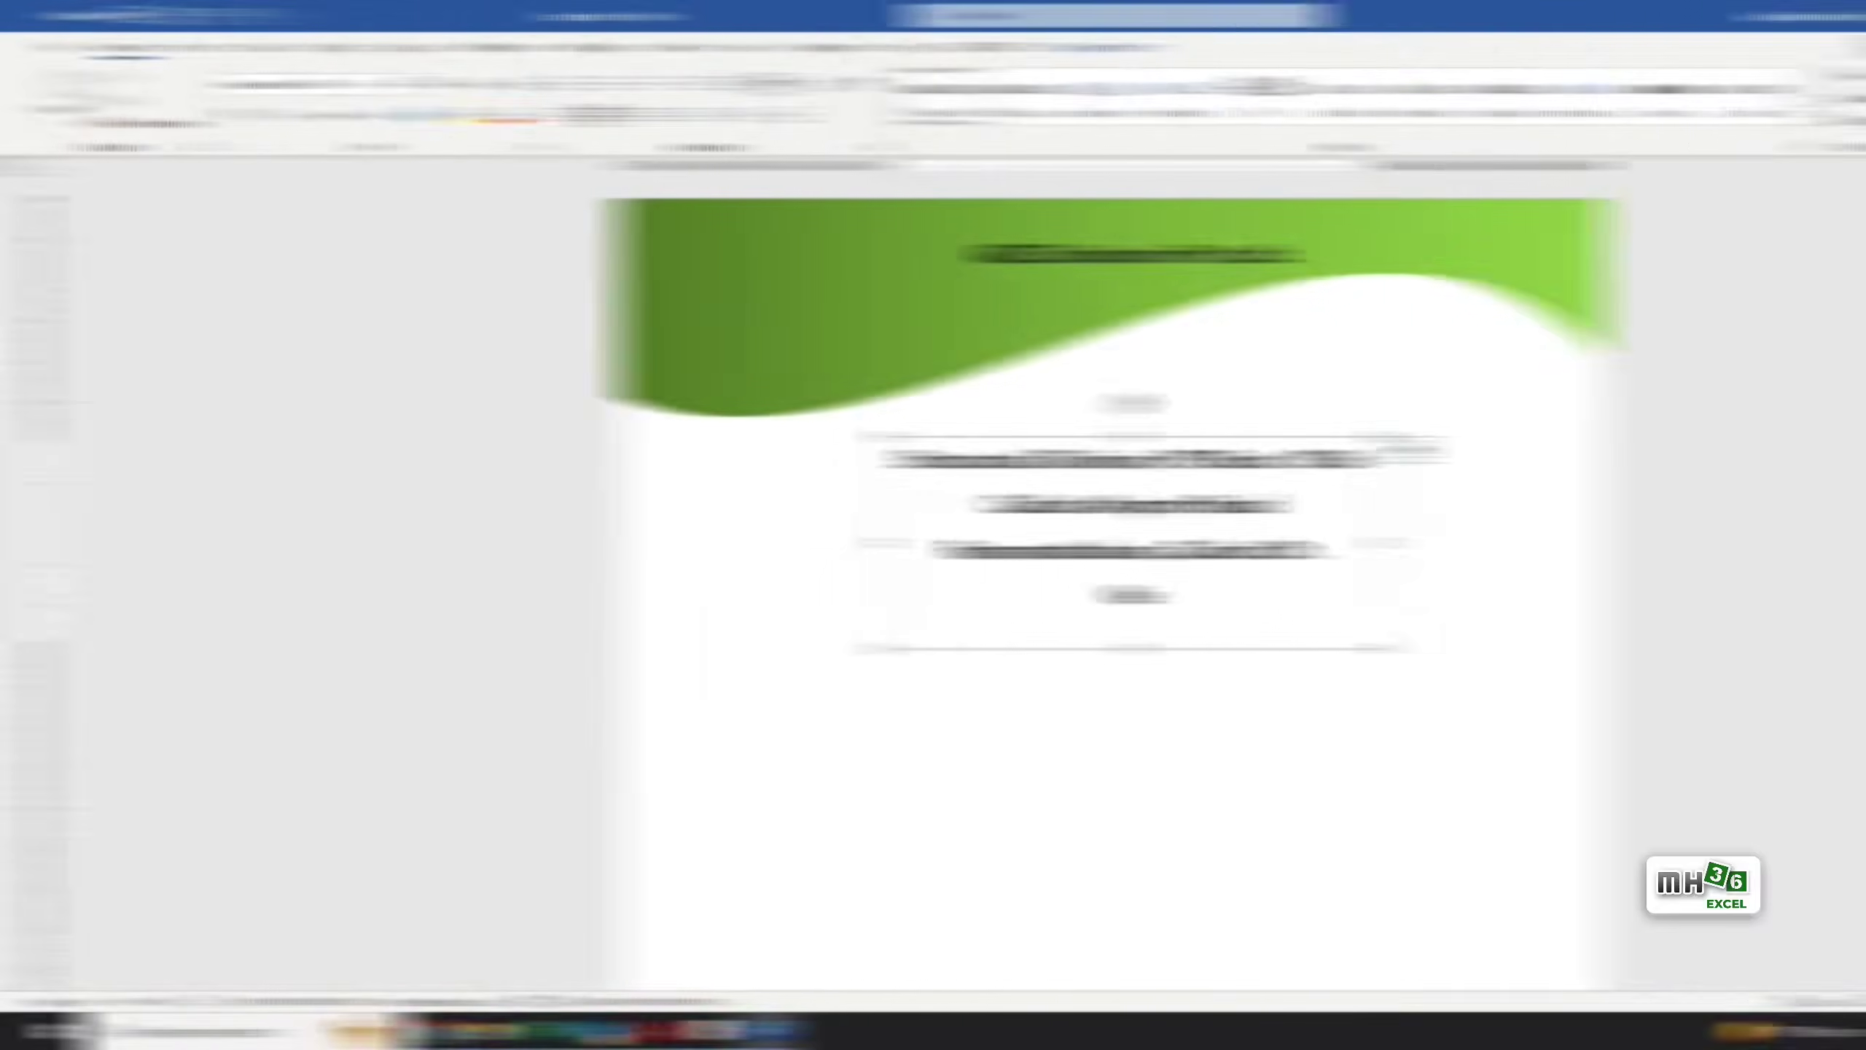
pyautogui.write('rala')
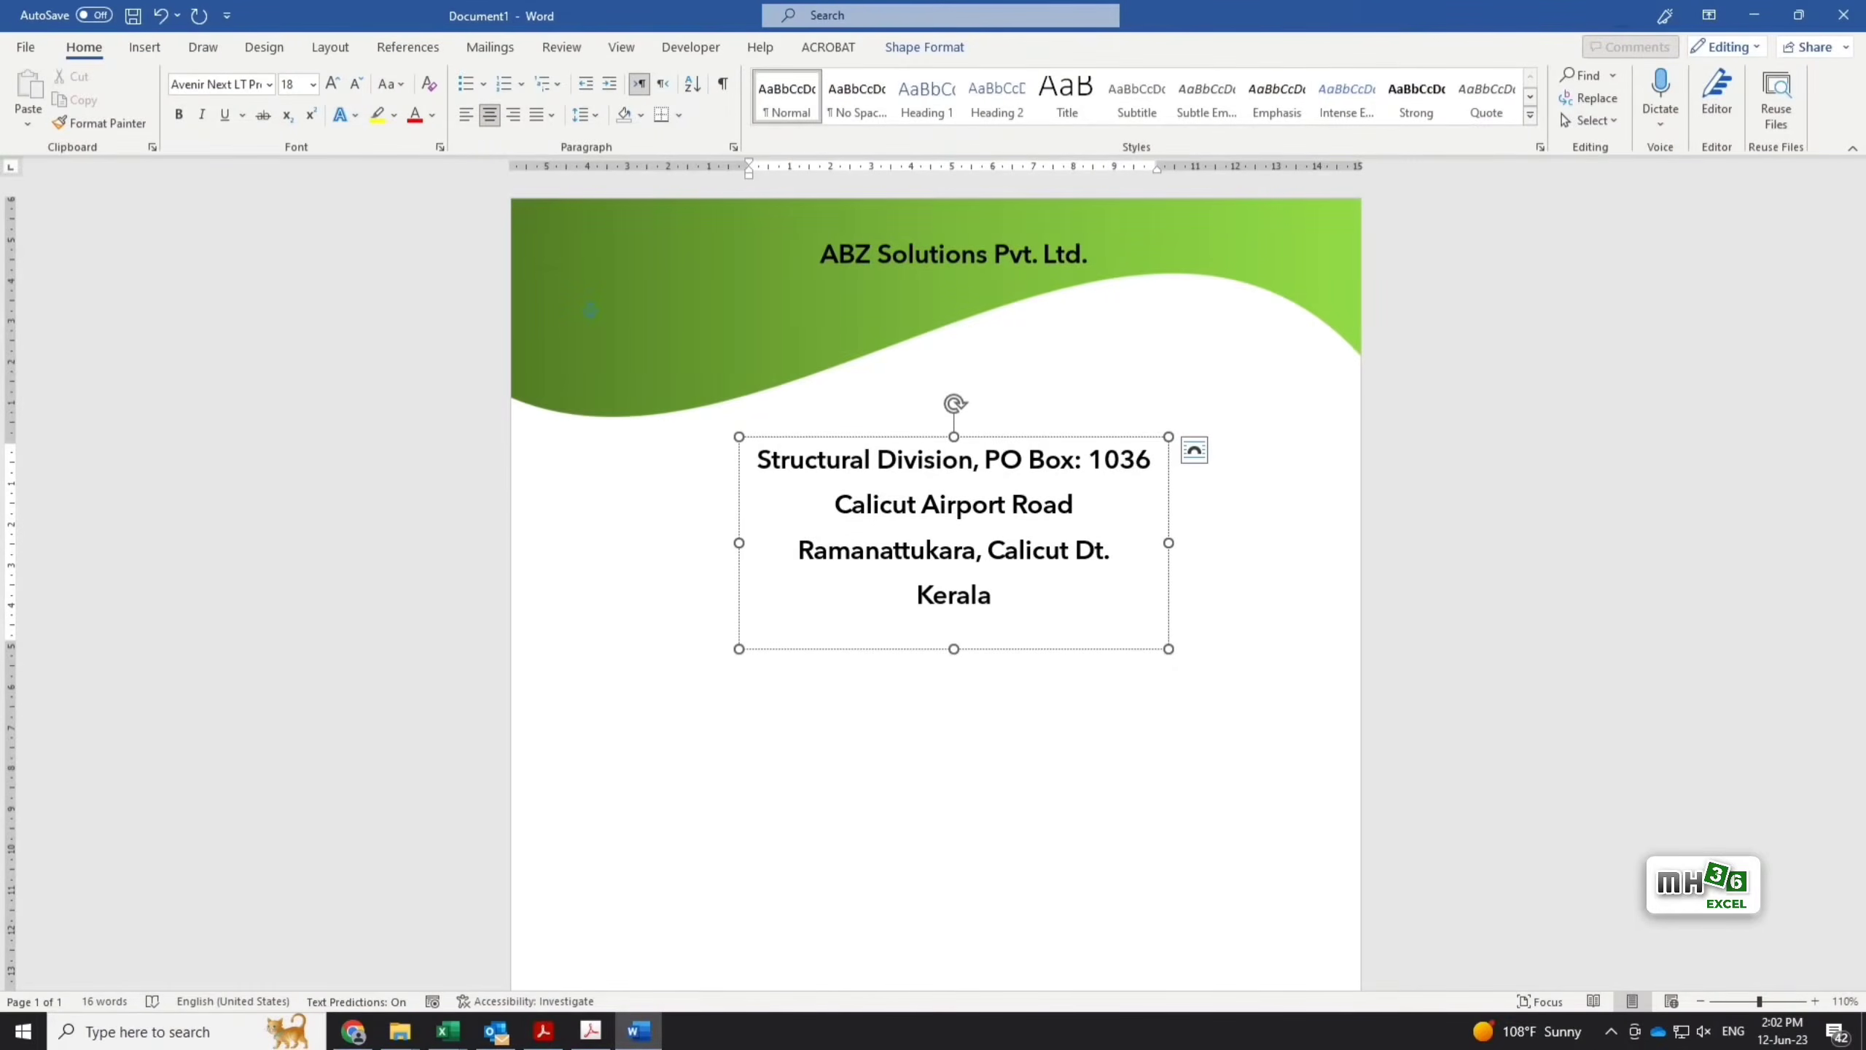
# Set all the address text to size 12 and align it left.
pyautogui.moveTo(1031, 602); pyautogui.dragTo(758, 469)
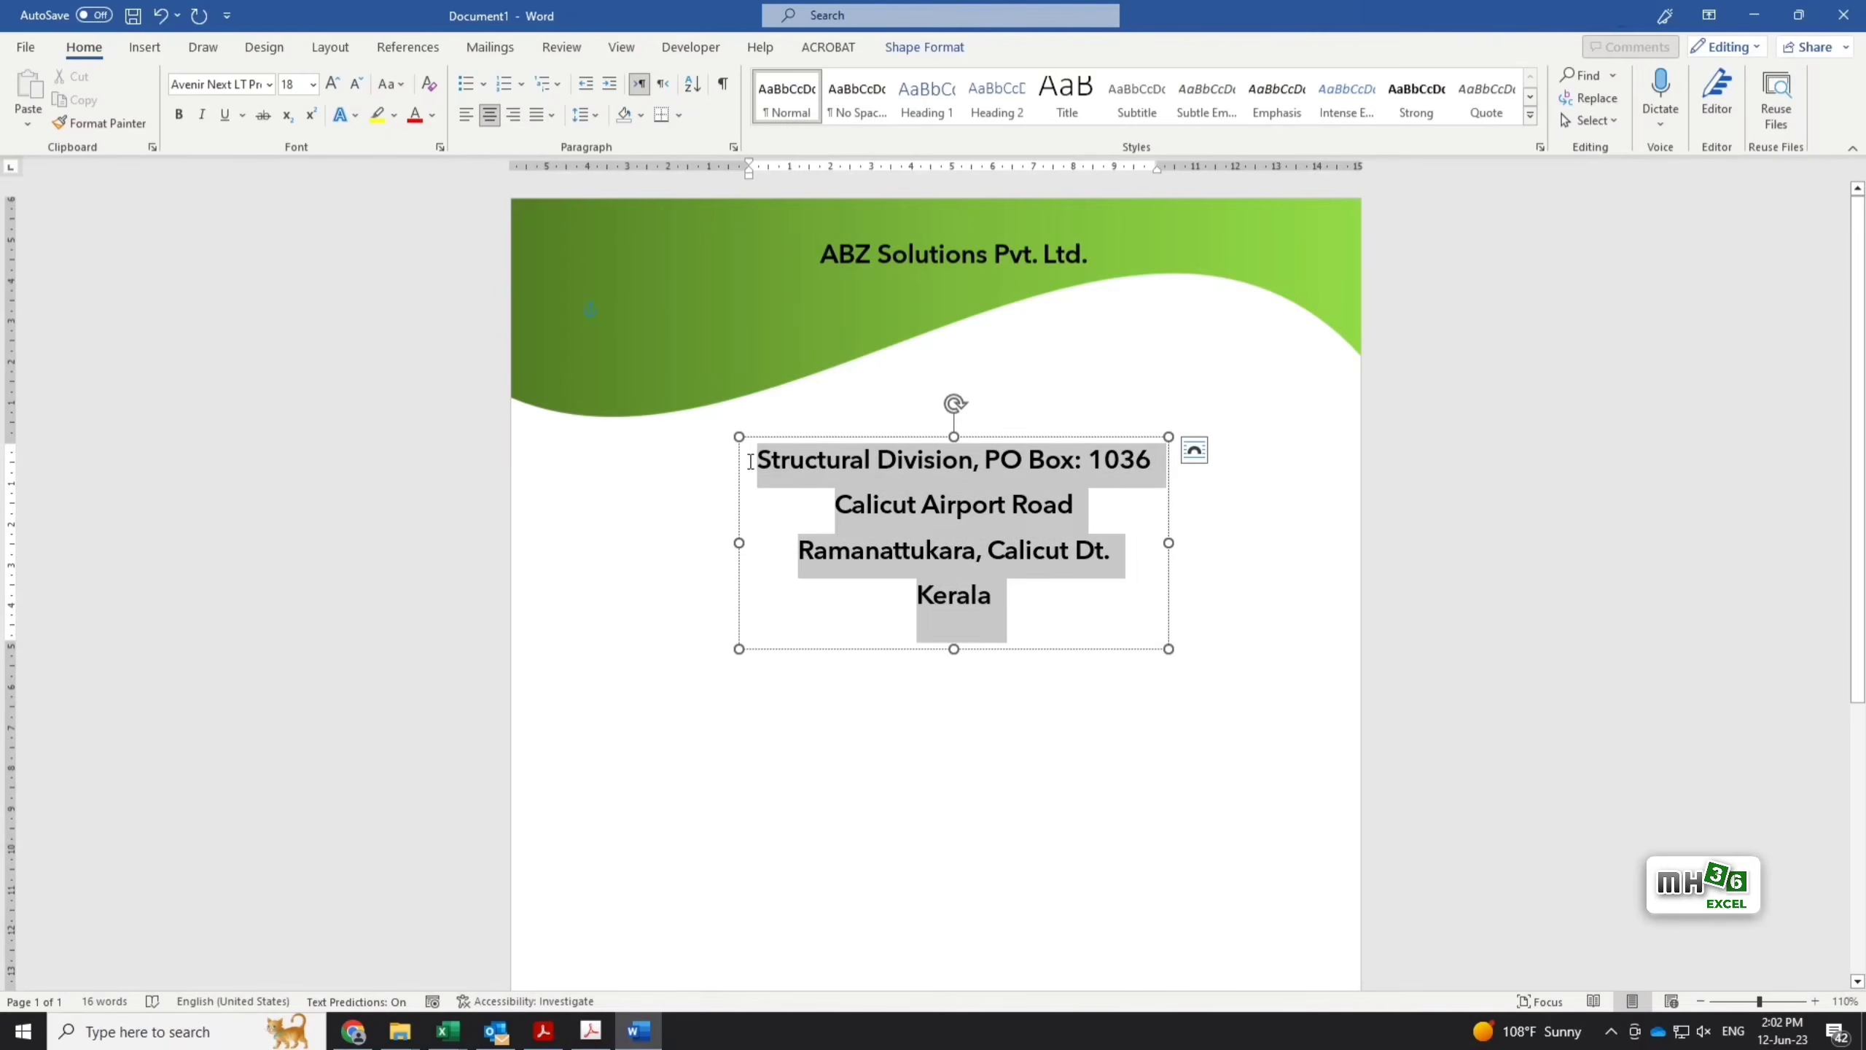
pyautogui.click(312, 84)
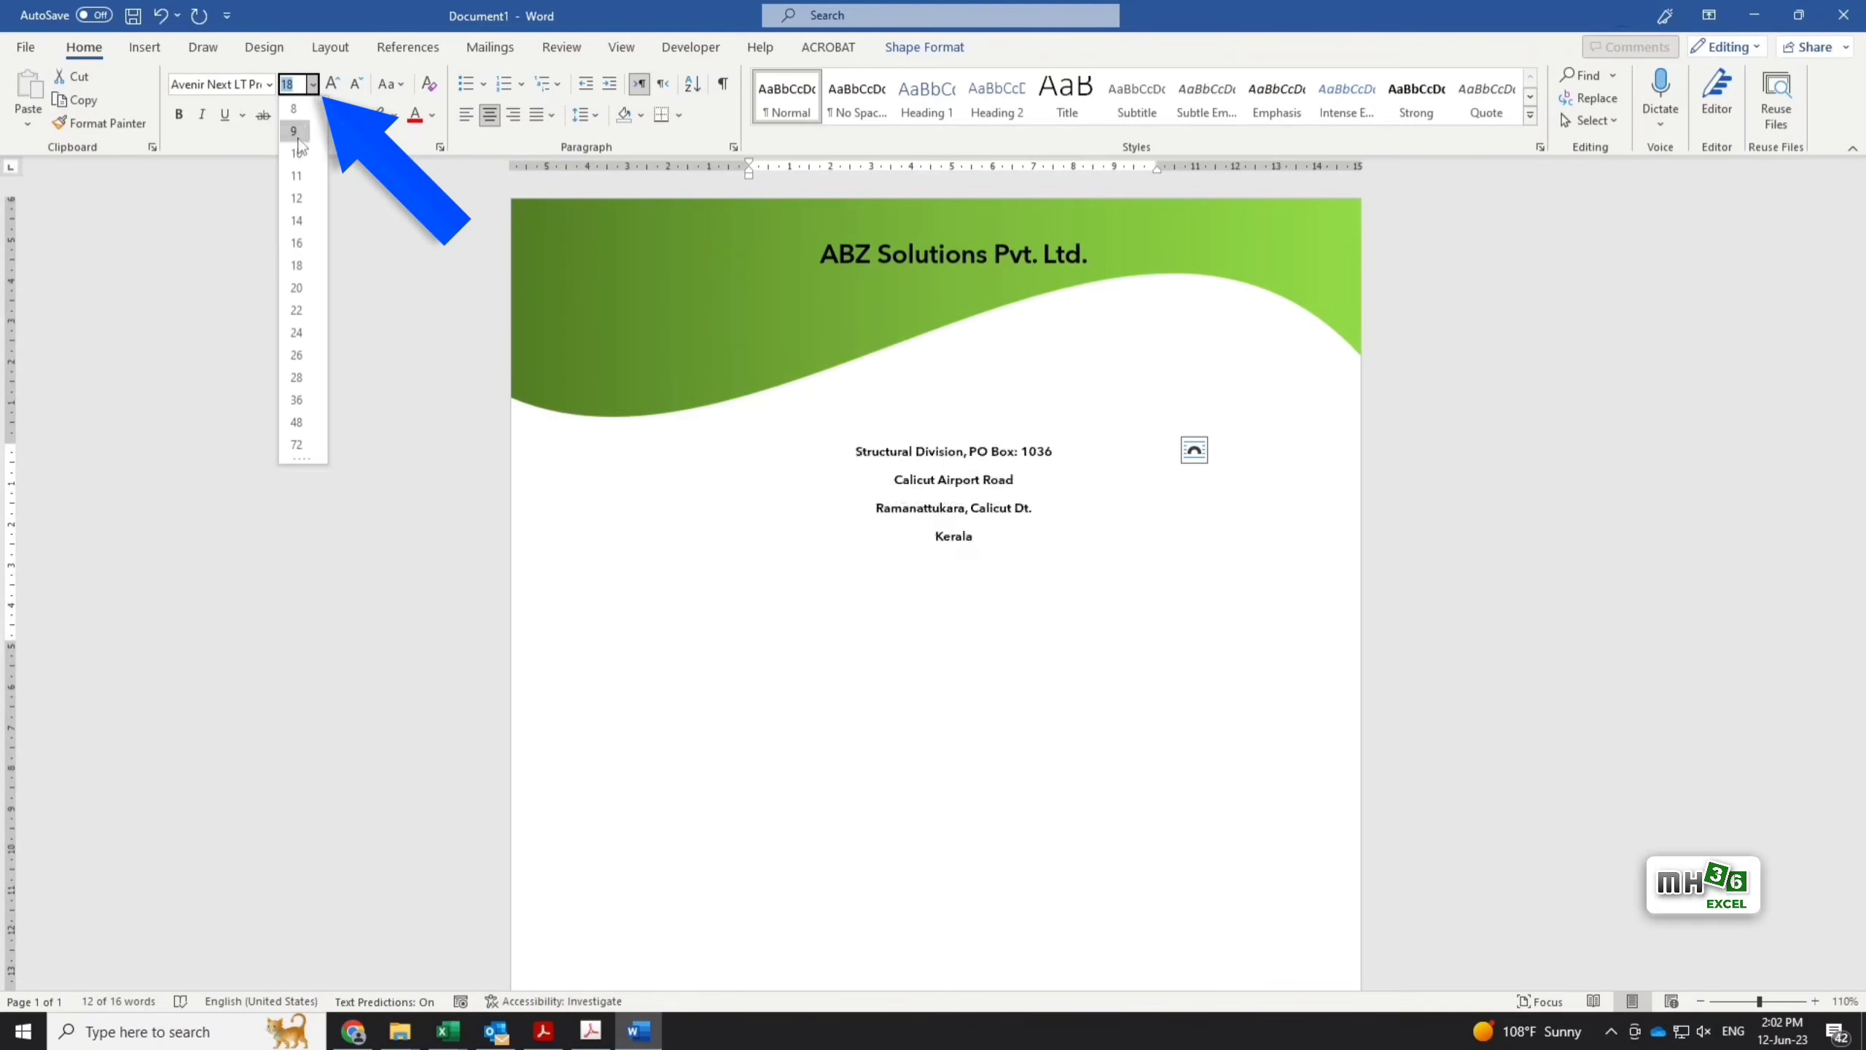
pyautogui.click(296, 197)
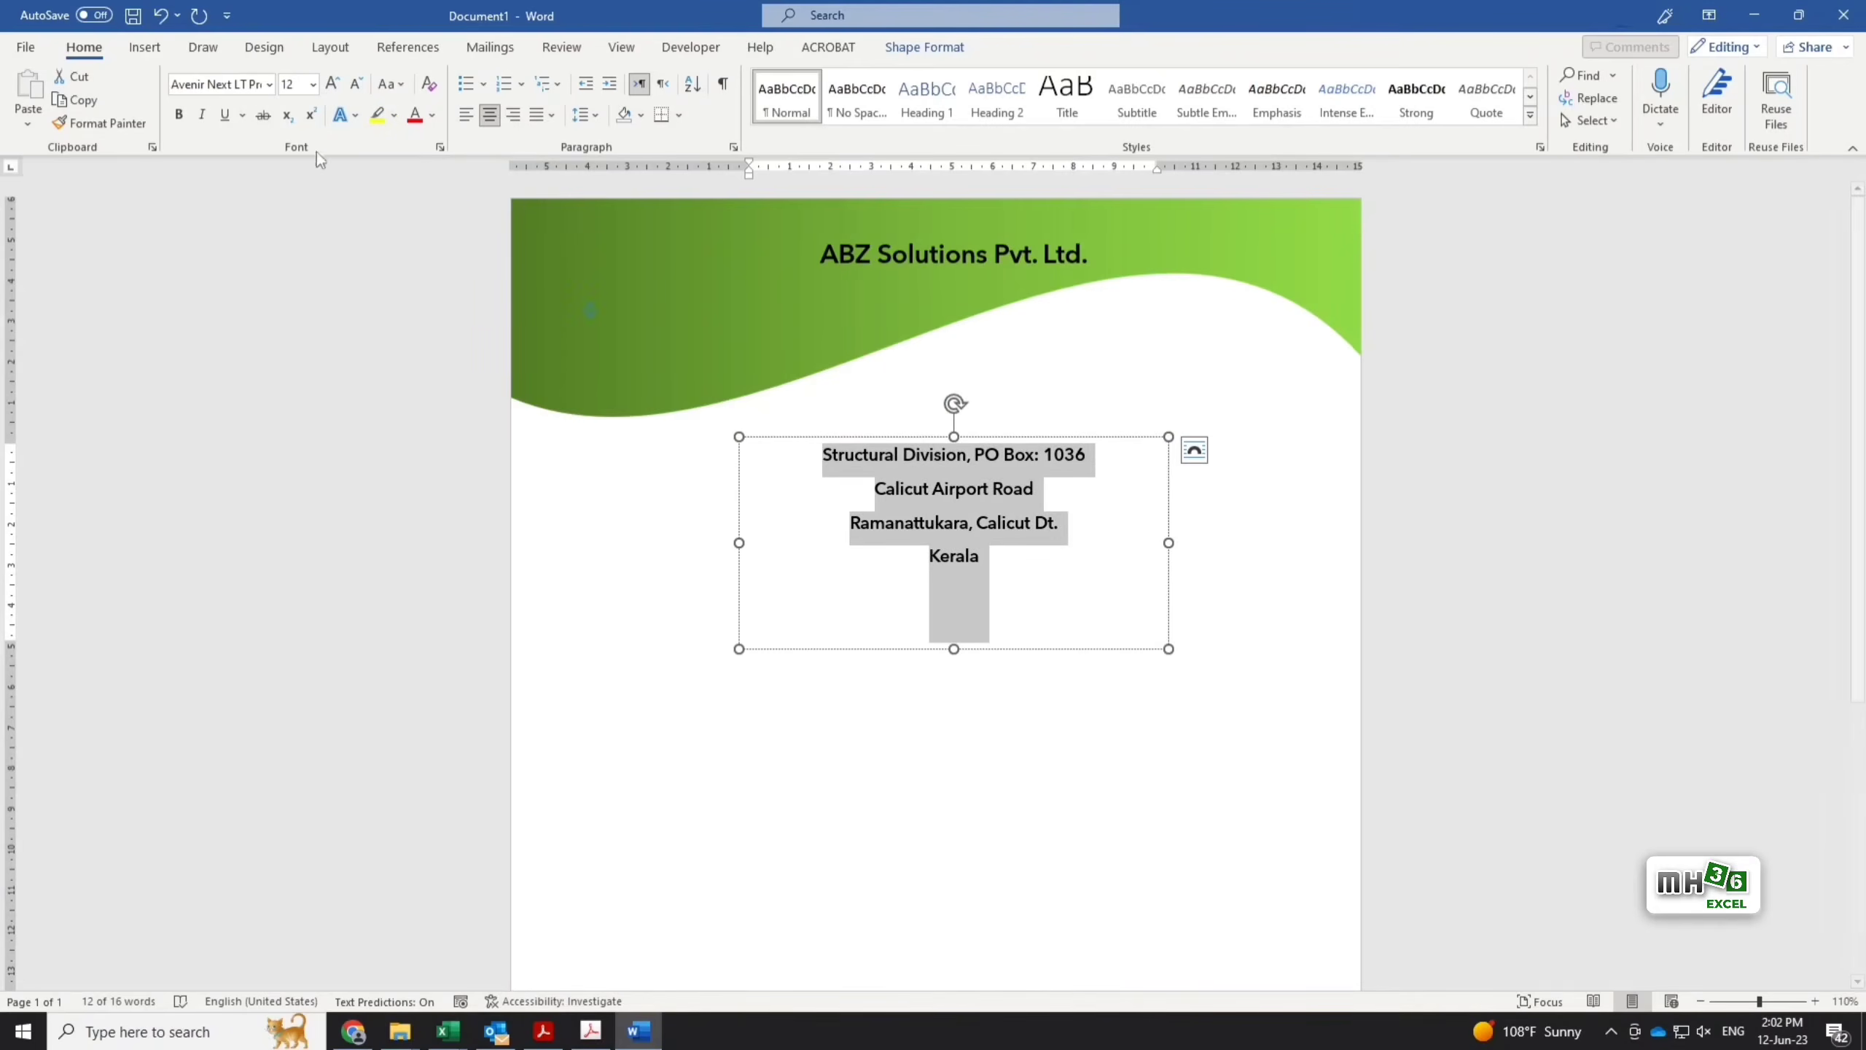
pyautogui.click(465, 117)
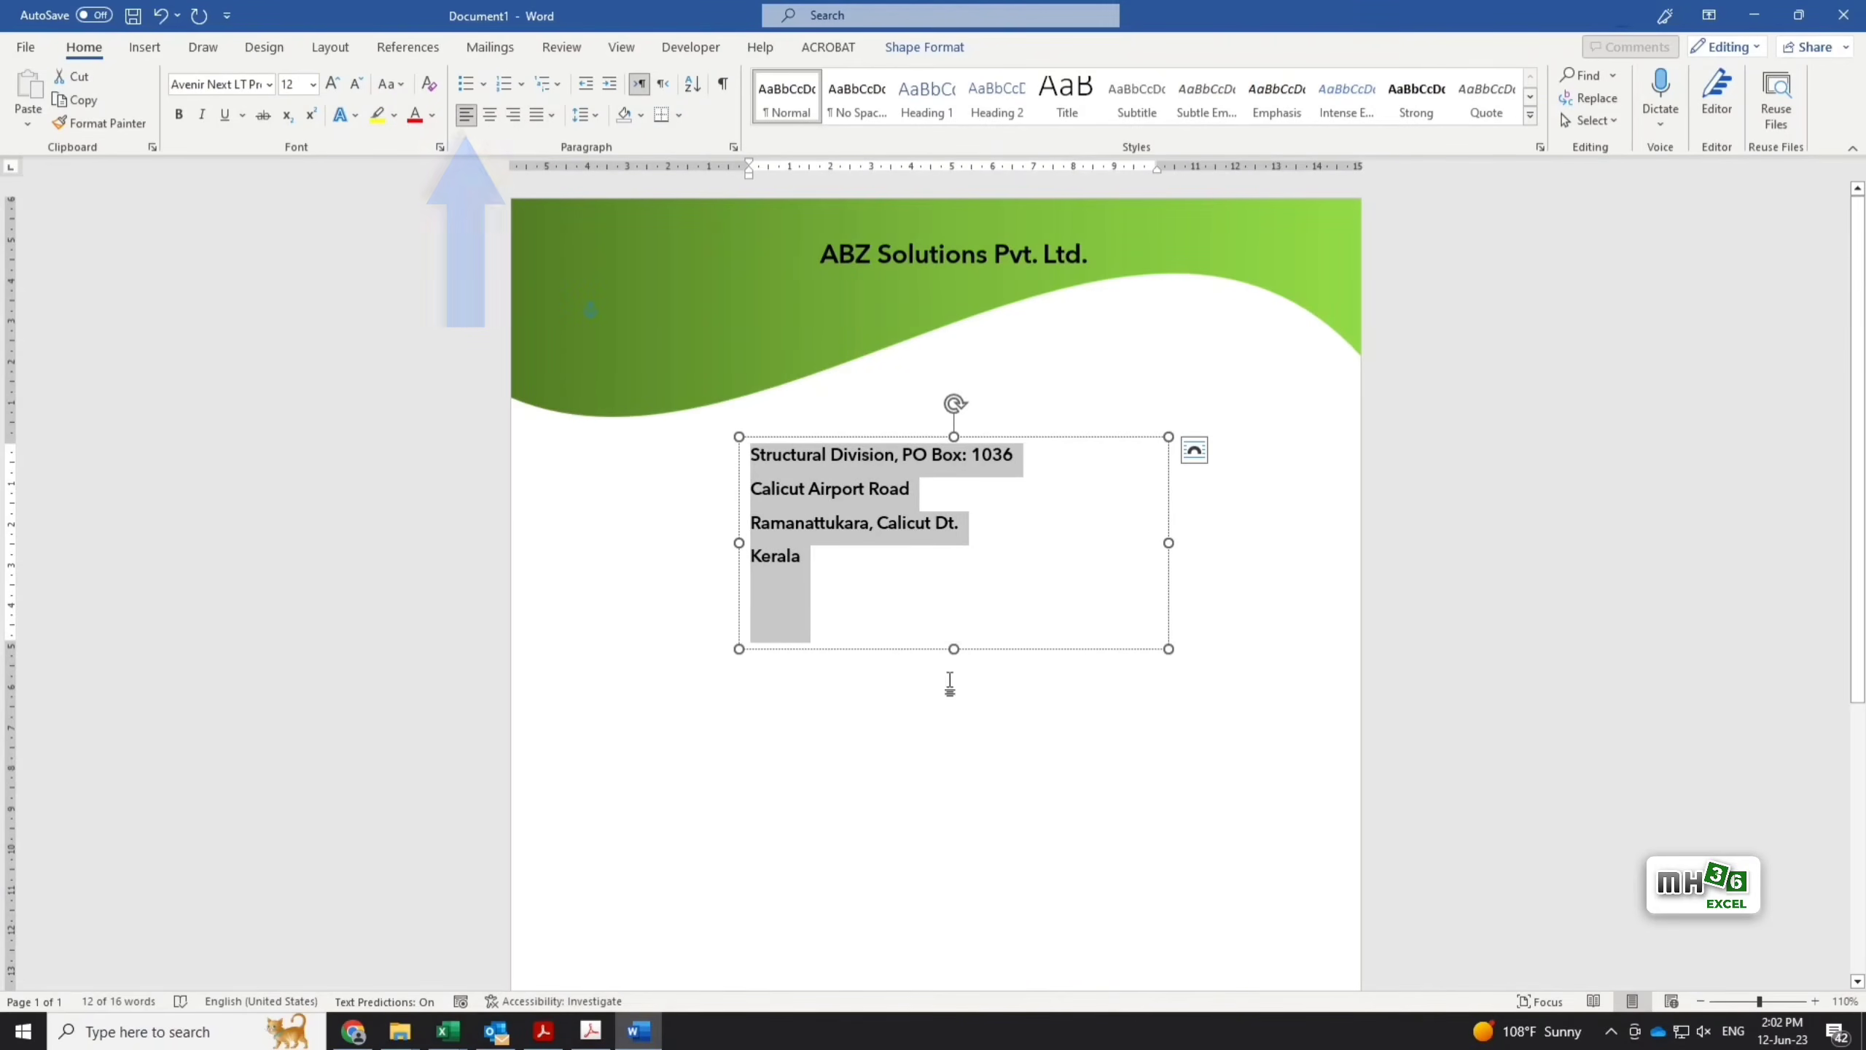
# Apply the No Spacing style to the address and fit its shrunken text box inside the left dip of the green wave.
pyautogui.moveTo(954, 648); pyautogui.dragTo(953, 575)
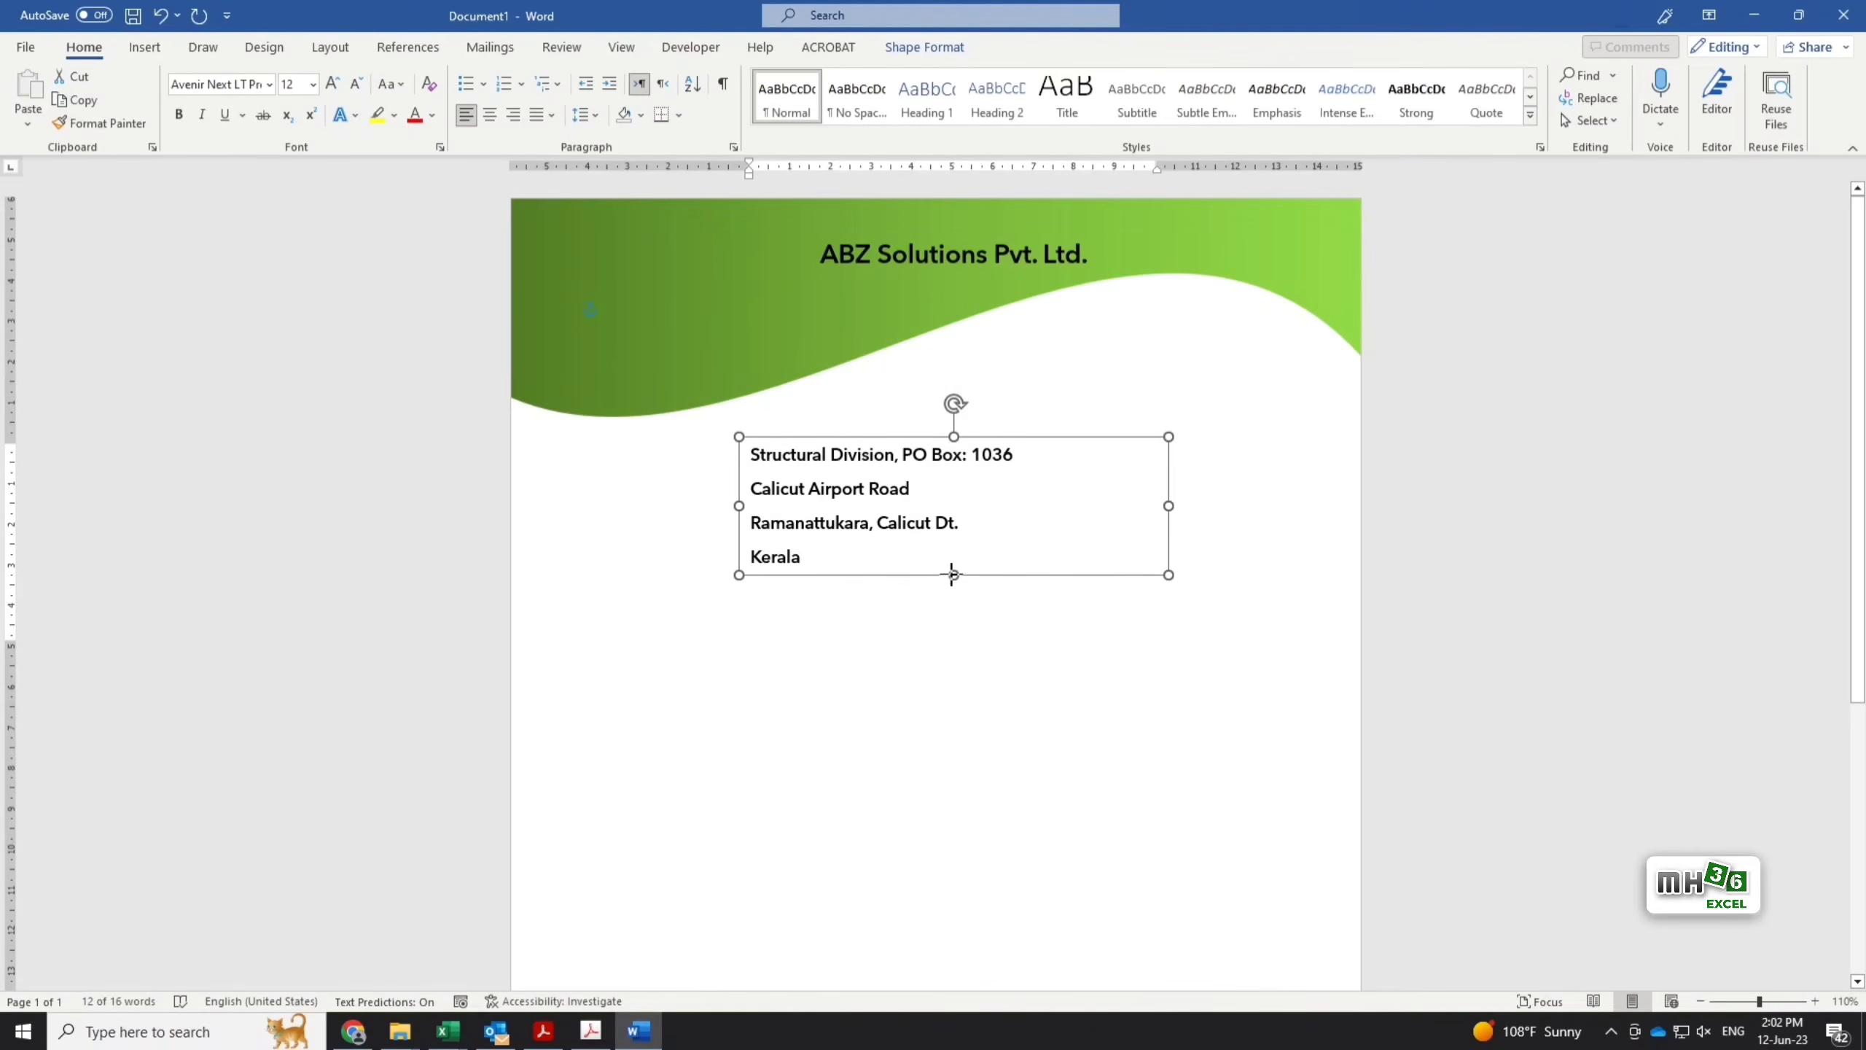
pyautogui.moveTo(1148, 579); pyautogui.dragTo(949, 409)
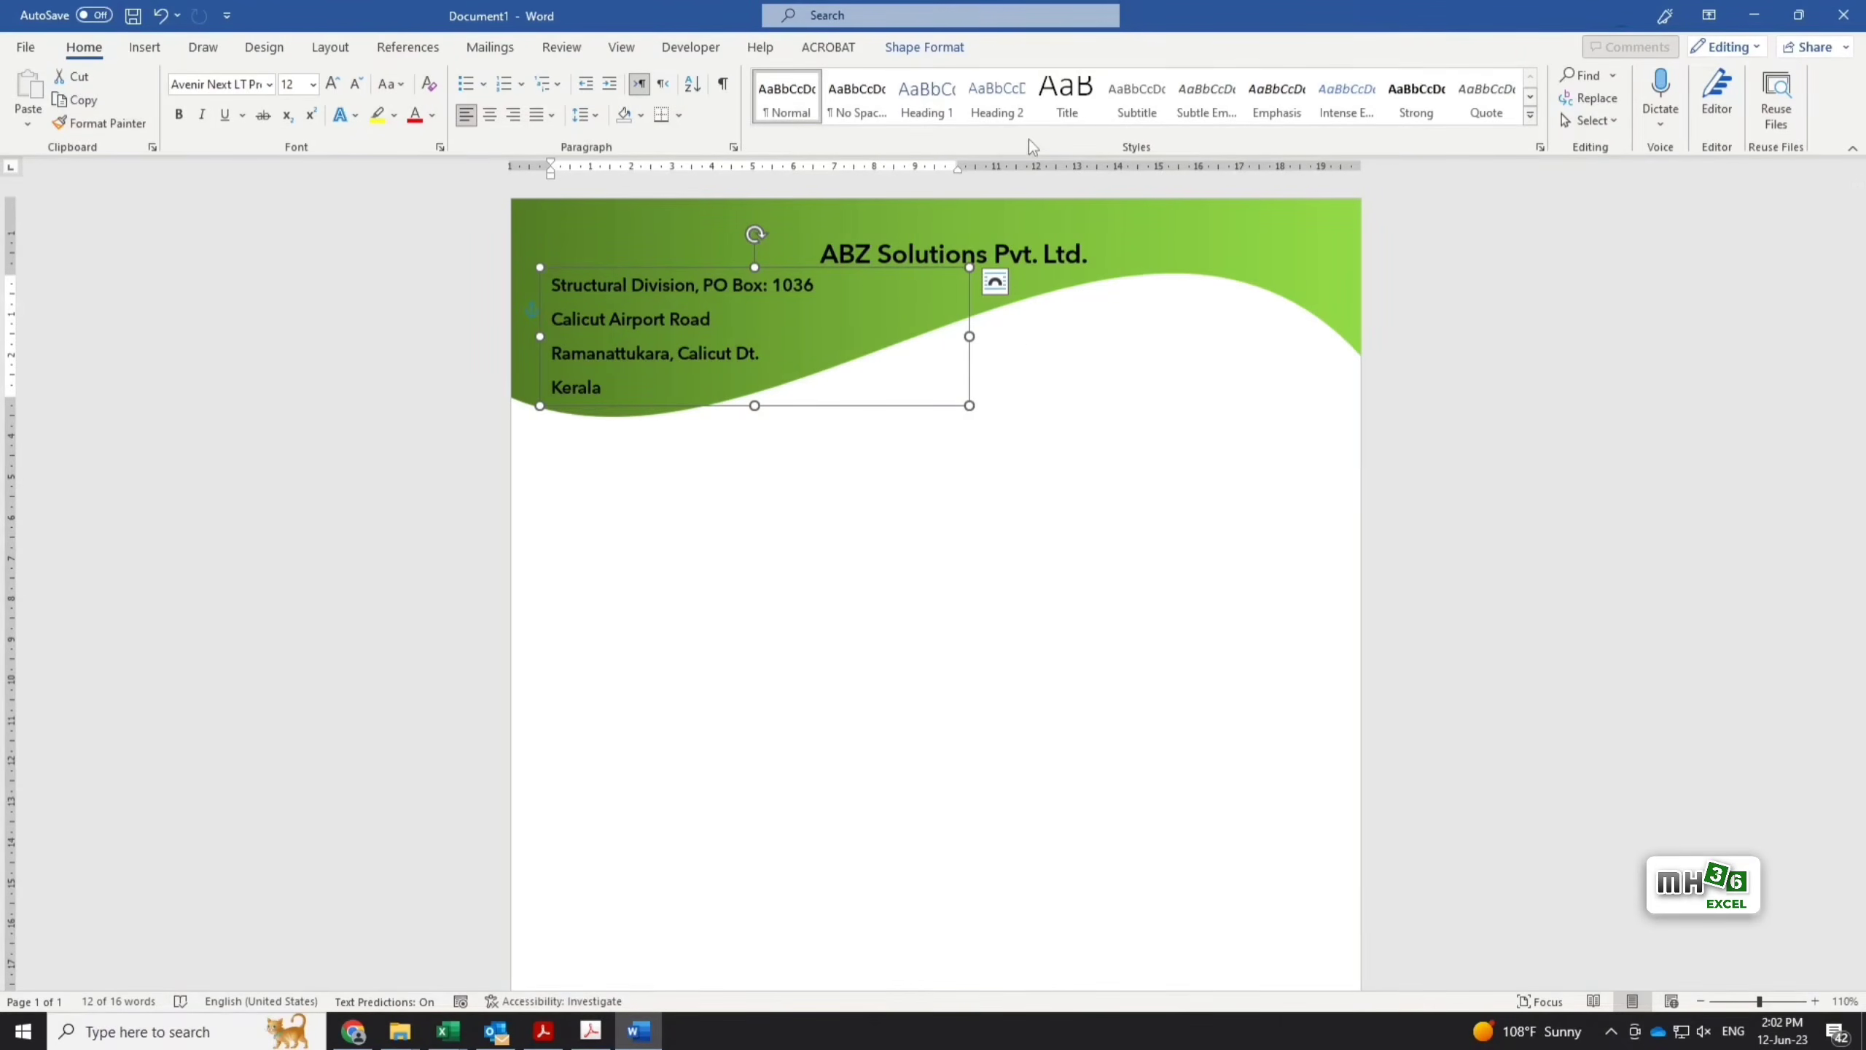
pyautogui.click(864, 115)
pyautogui.click(864, 115)
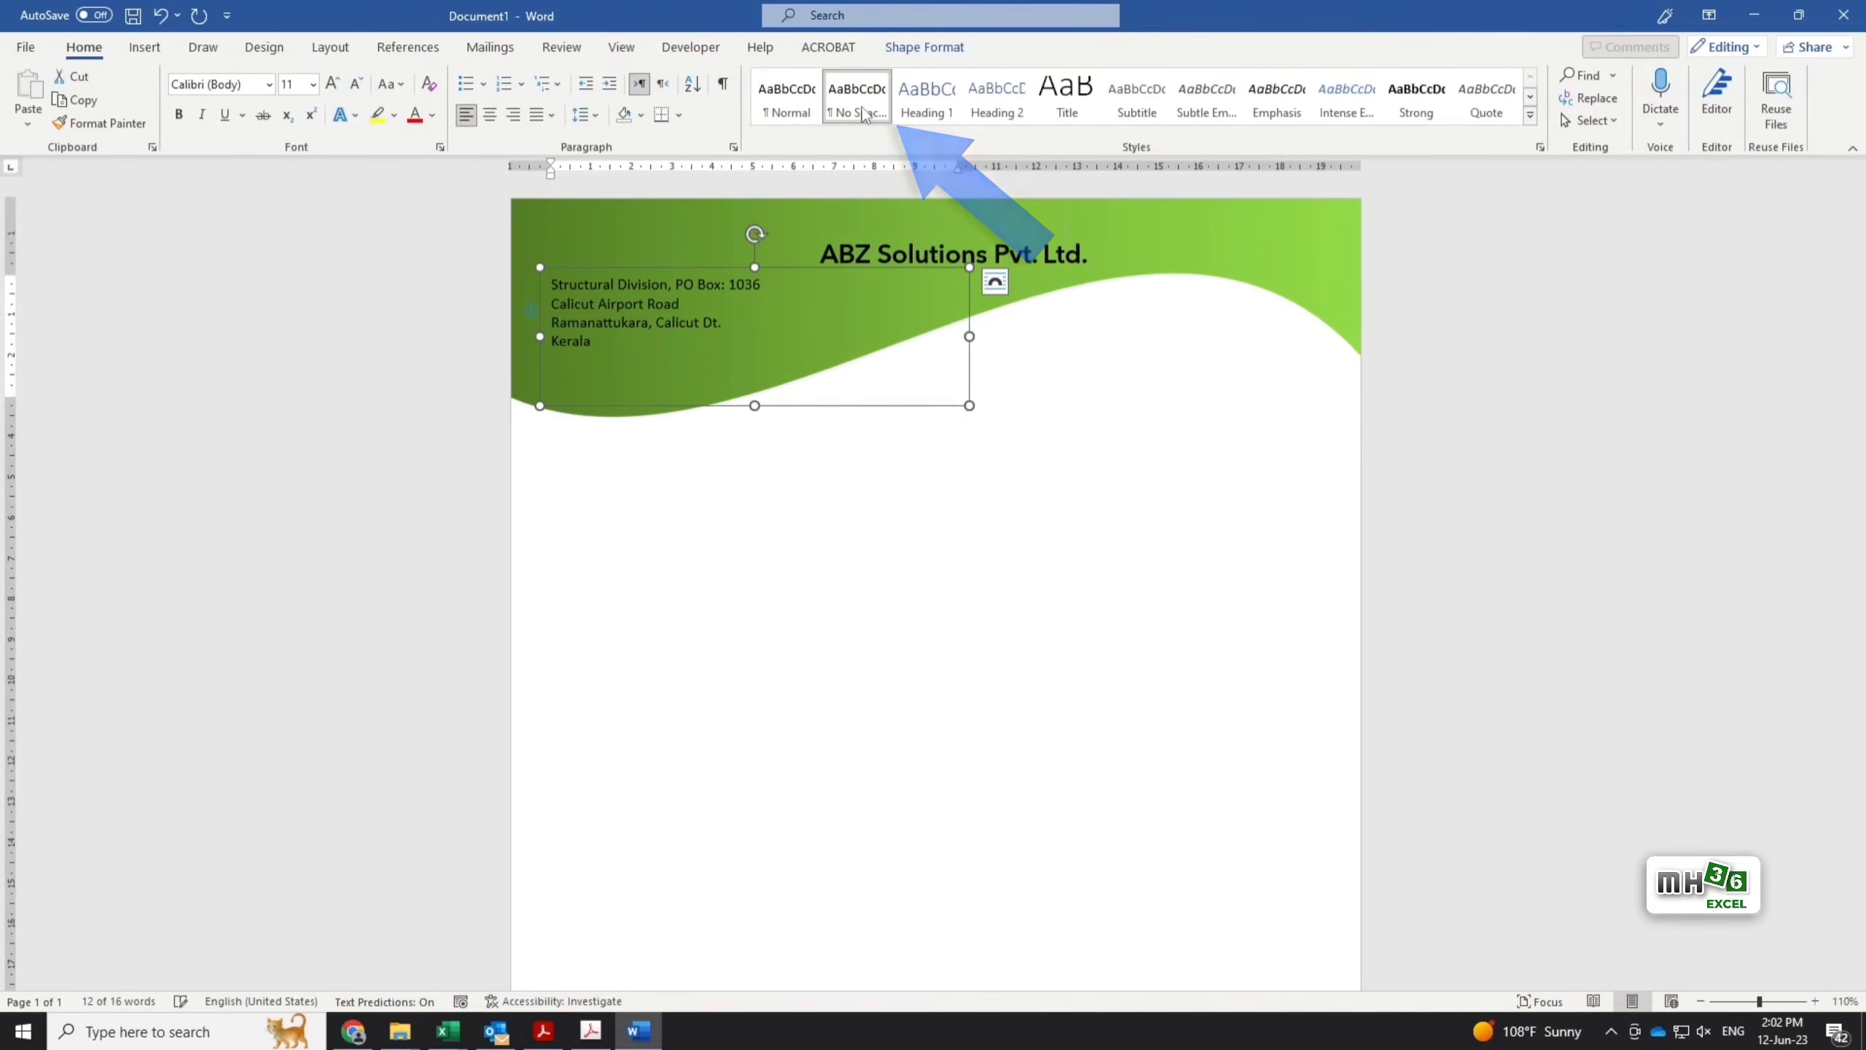
pyautogui.moveTo(754, 405); pyautogui.dragTo(754, 365)
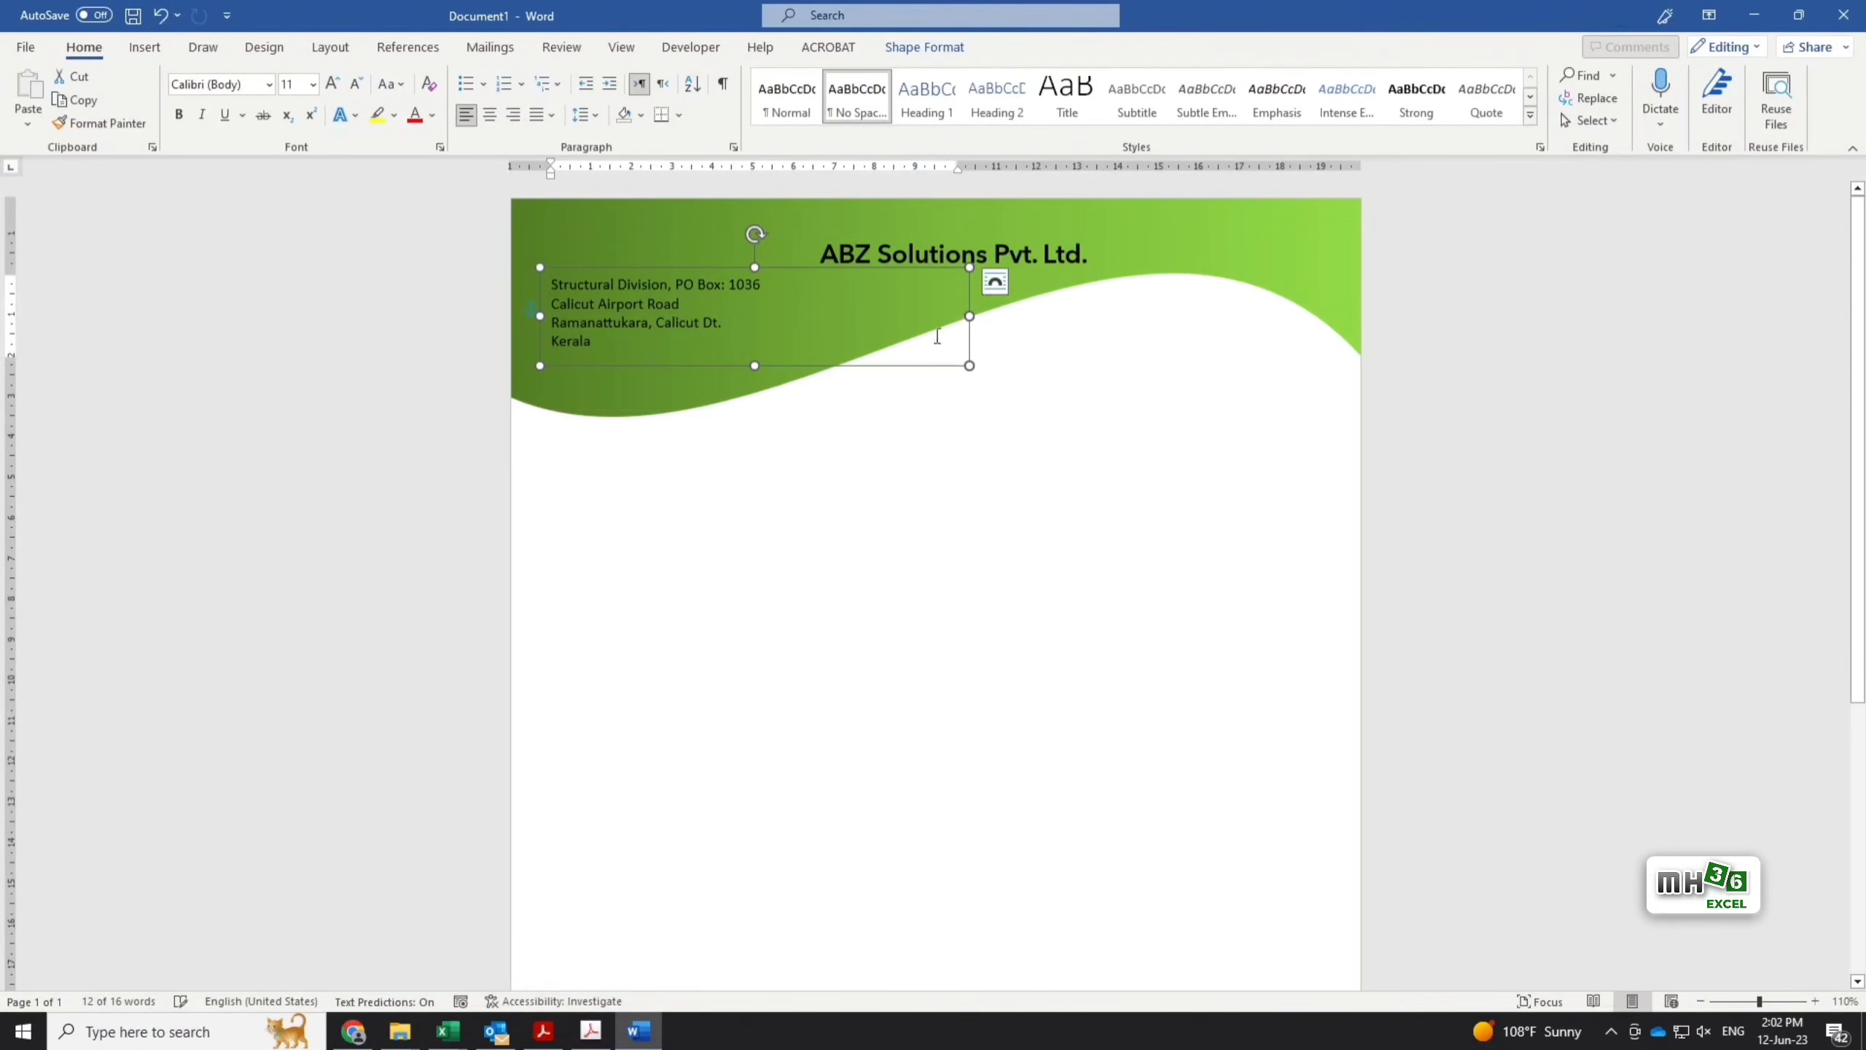
pyautogui.moveTo(969, 316); pyautogui.dragTo(779, 403)
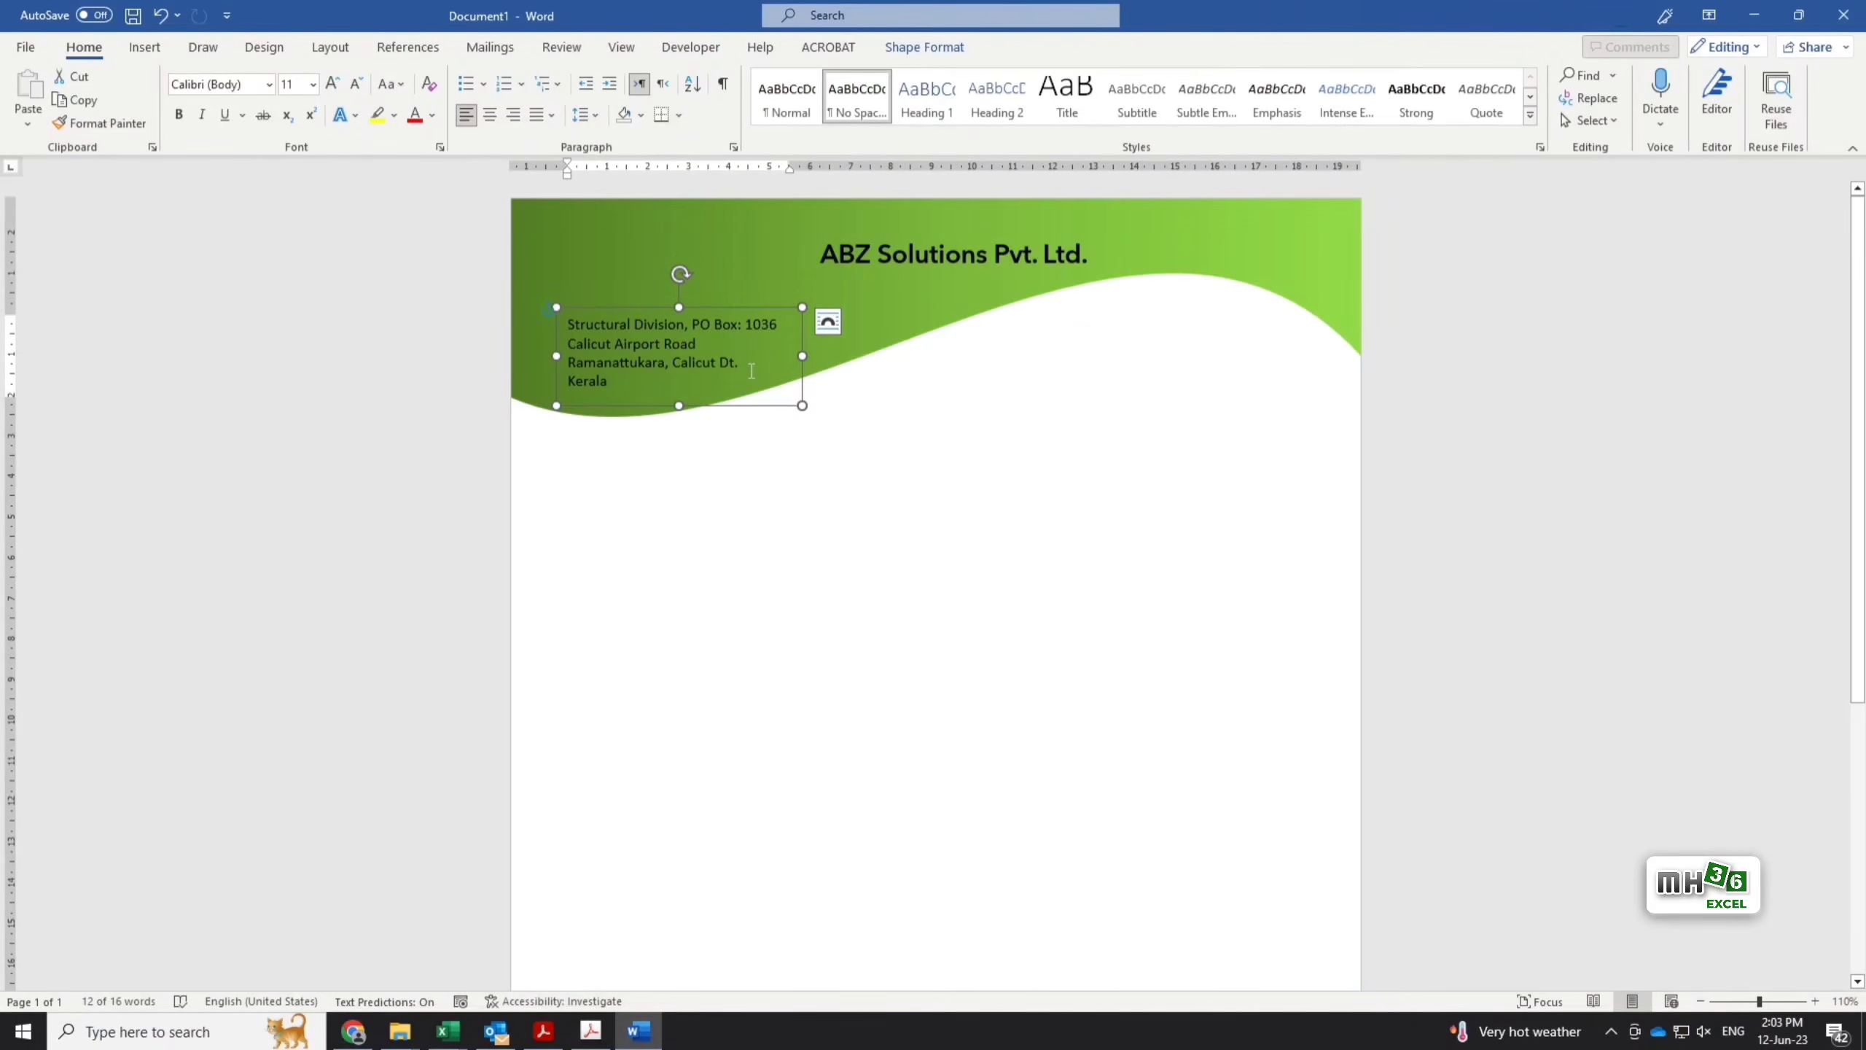
# Change the font color of the whole address to white.
pyautogui.hotkey('ctrl', 'a')
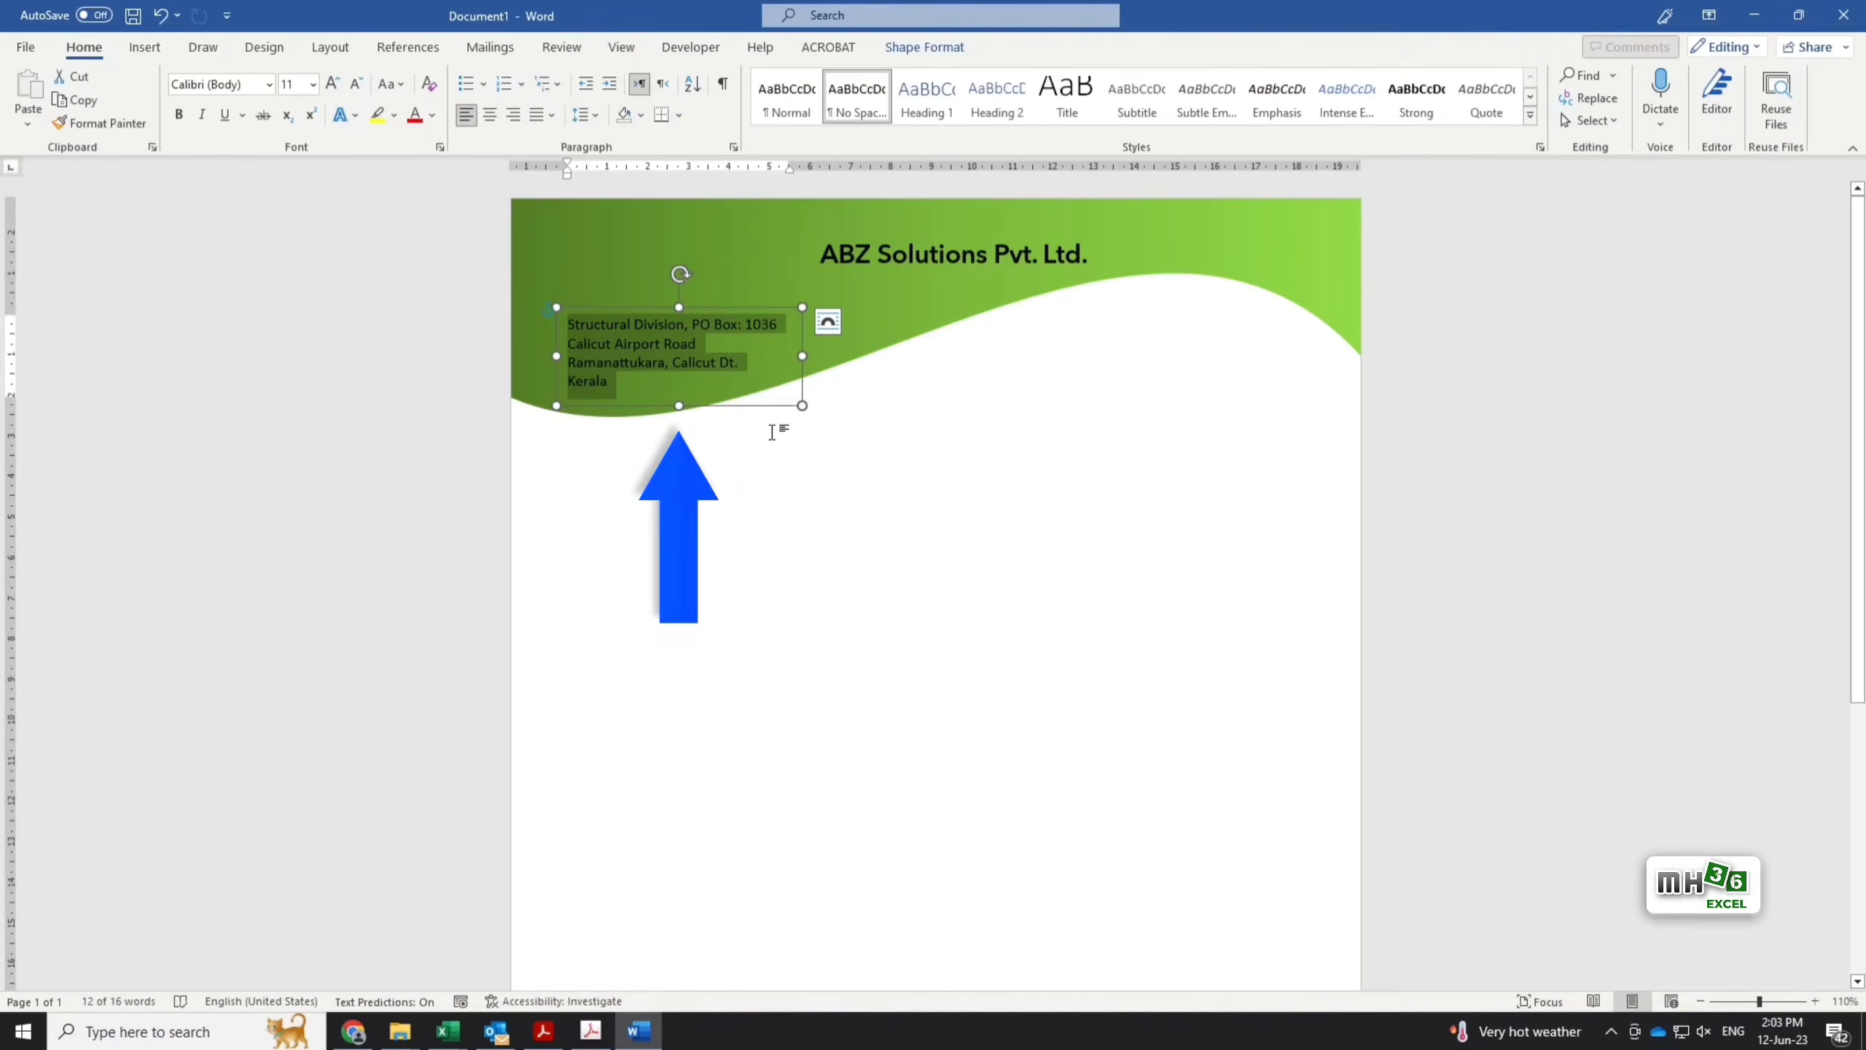
pyautogui.click(433, 115)
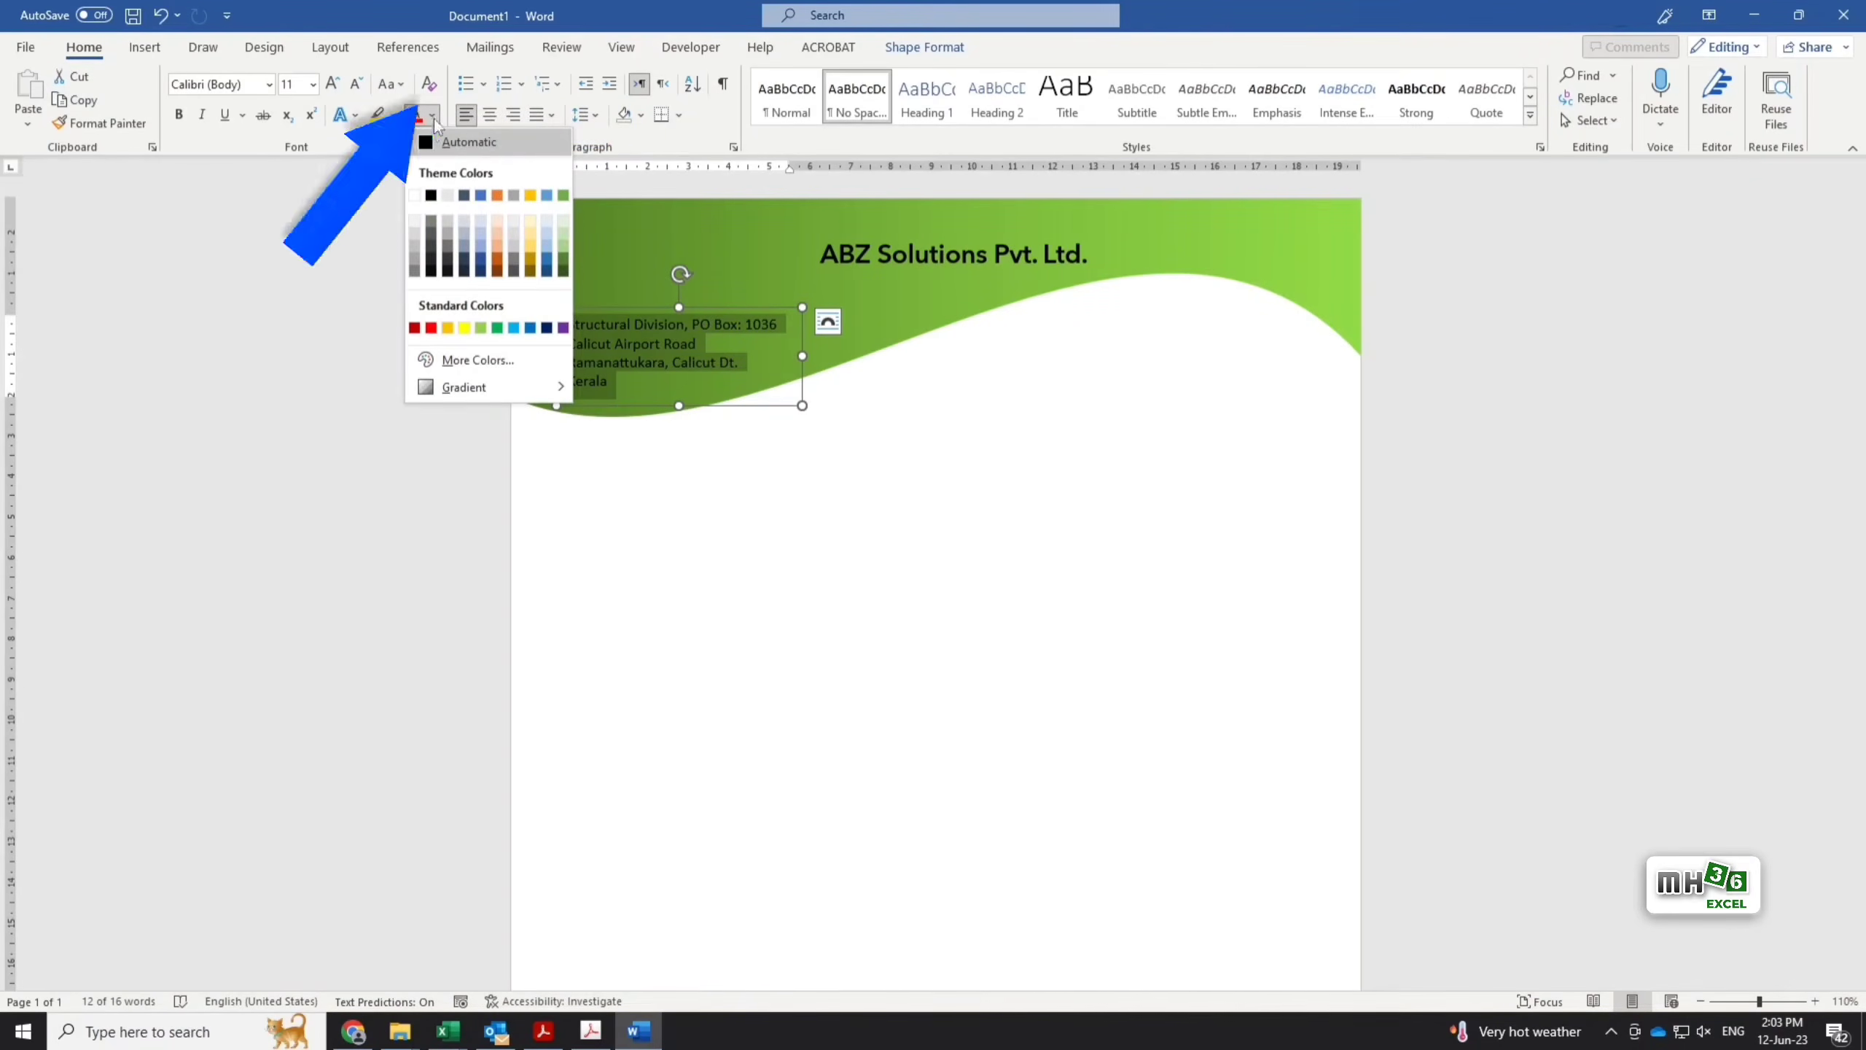
pyautogui.click(427, 180)
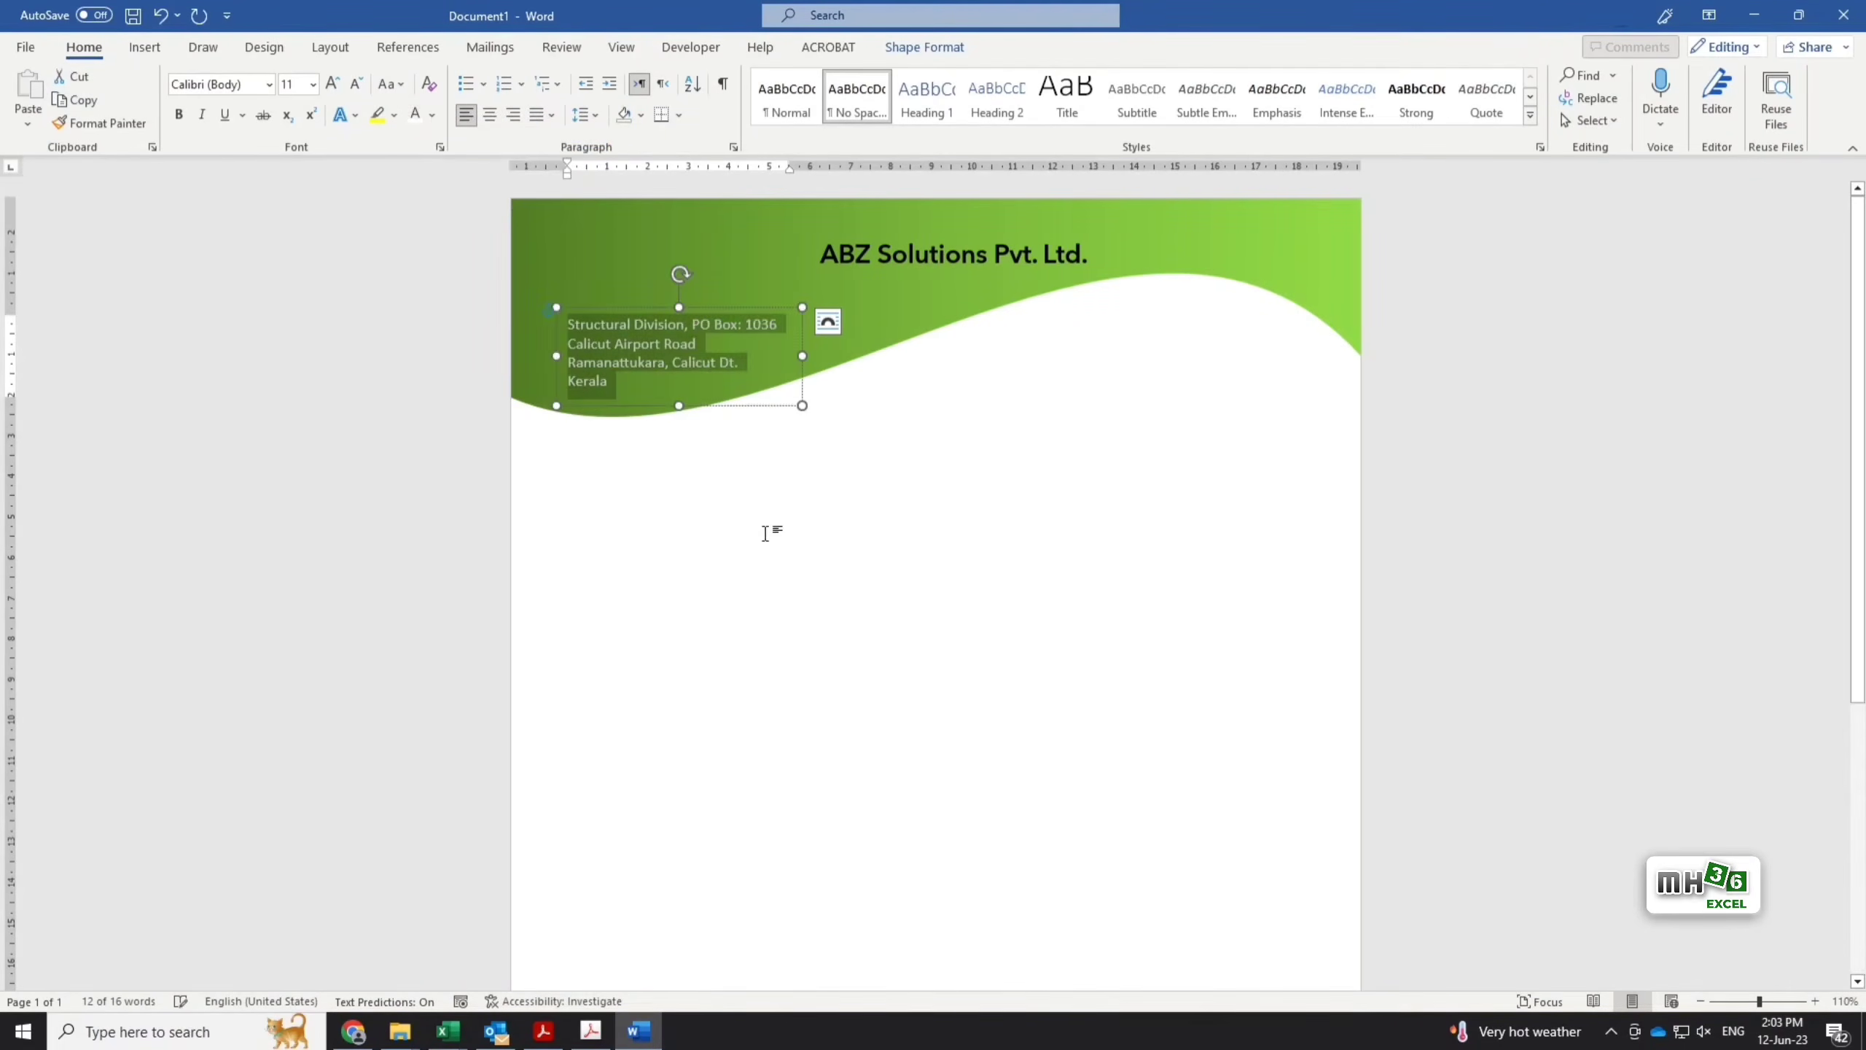
pyautogui.click(768, 531)
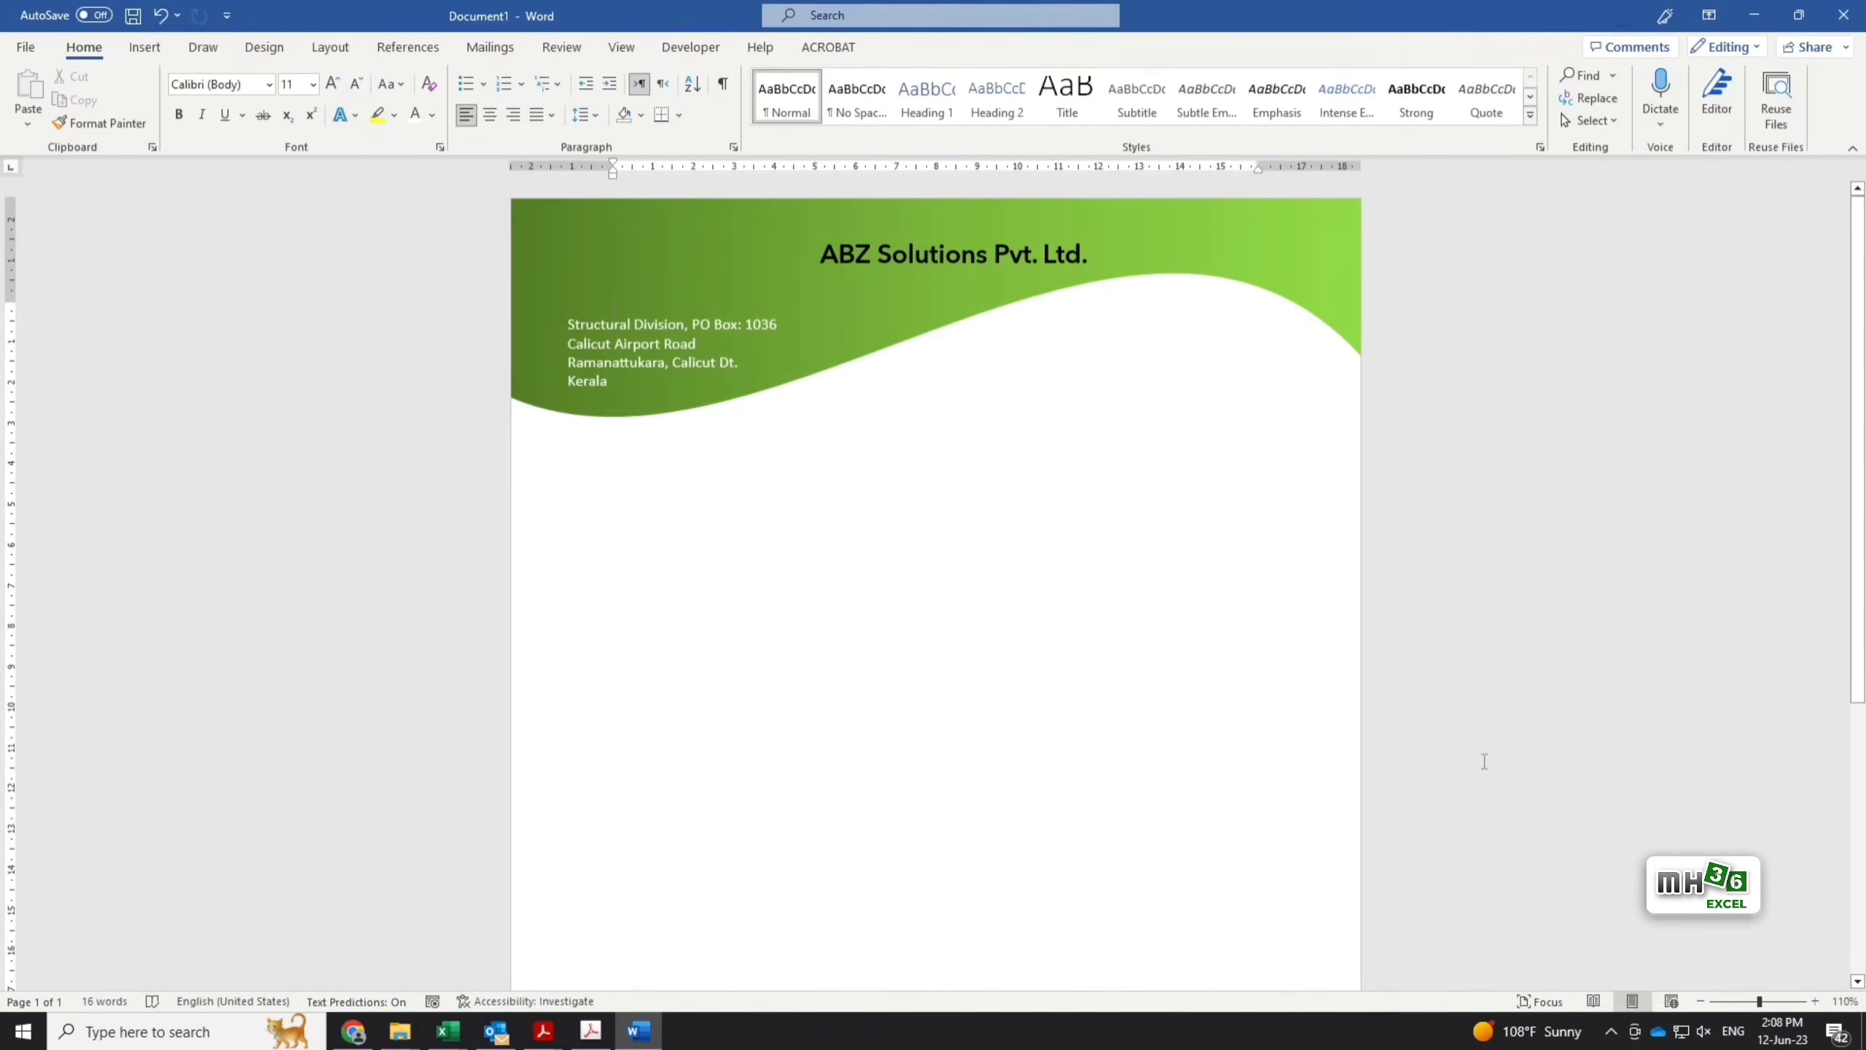
# Draw a rectangle about 11.88 cm wide and 4.91 cm high below the company name, reaching the page's right edge.
pyautogui.click(151, 50)
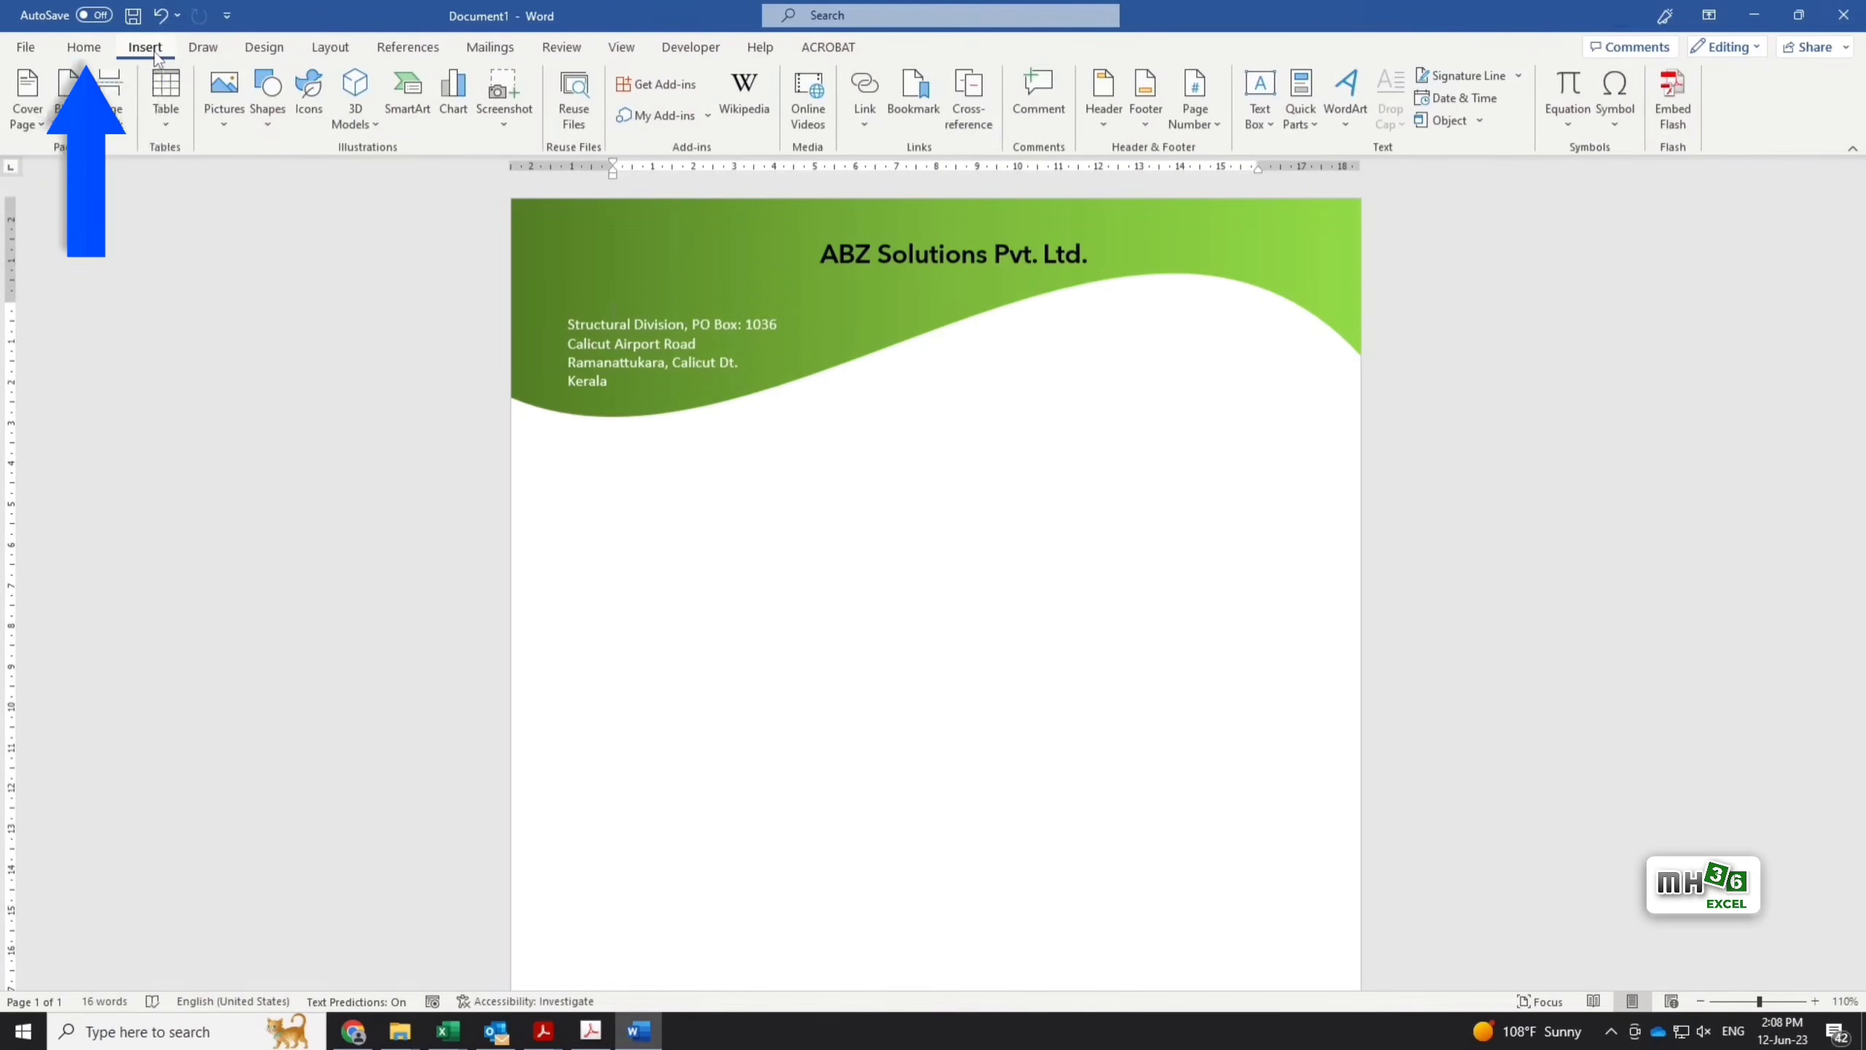
pyautogui.click(269, 121)
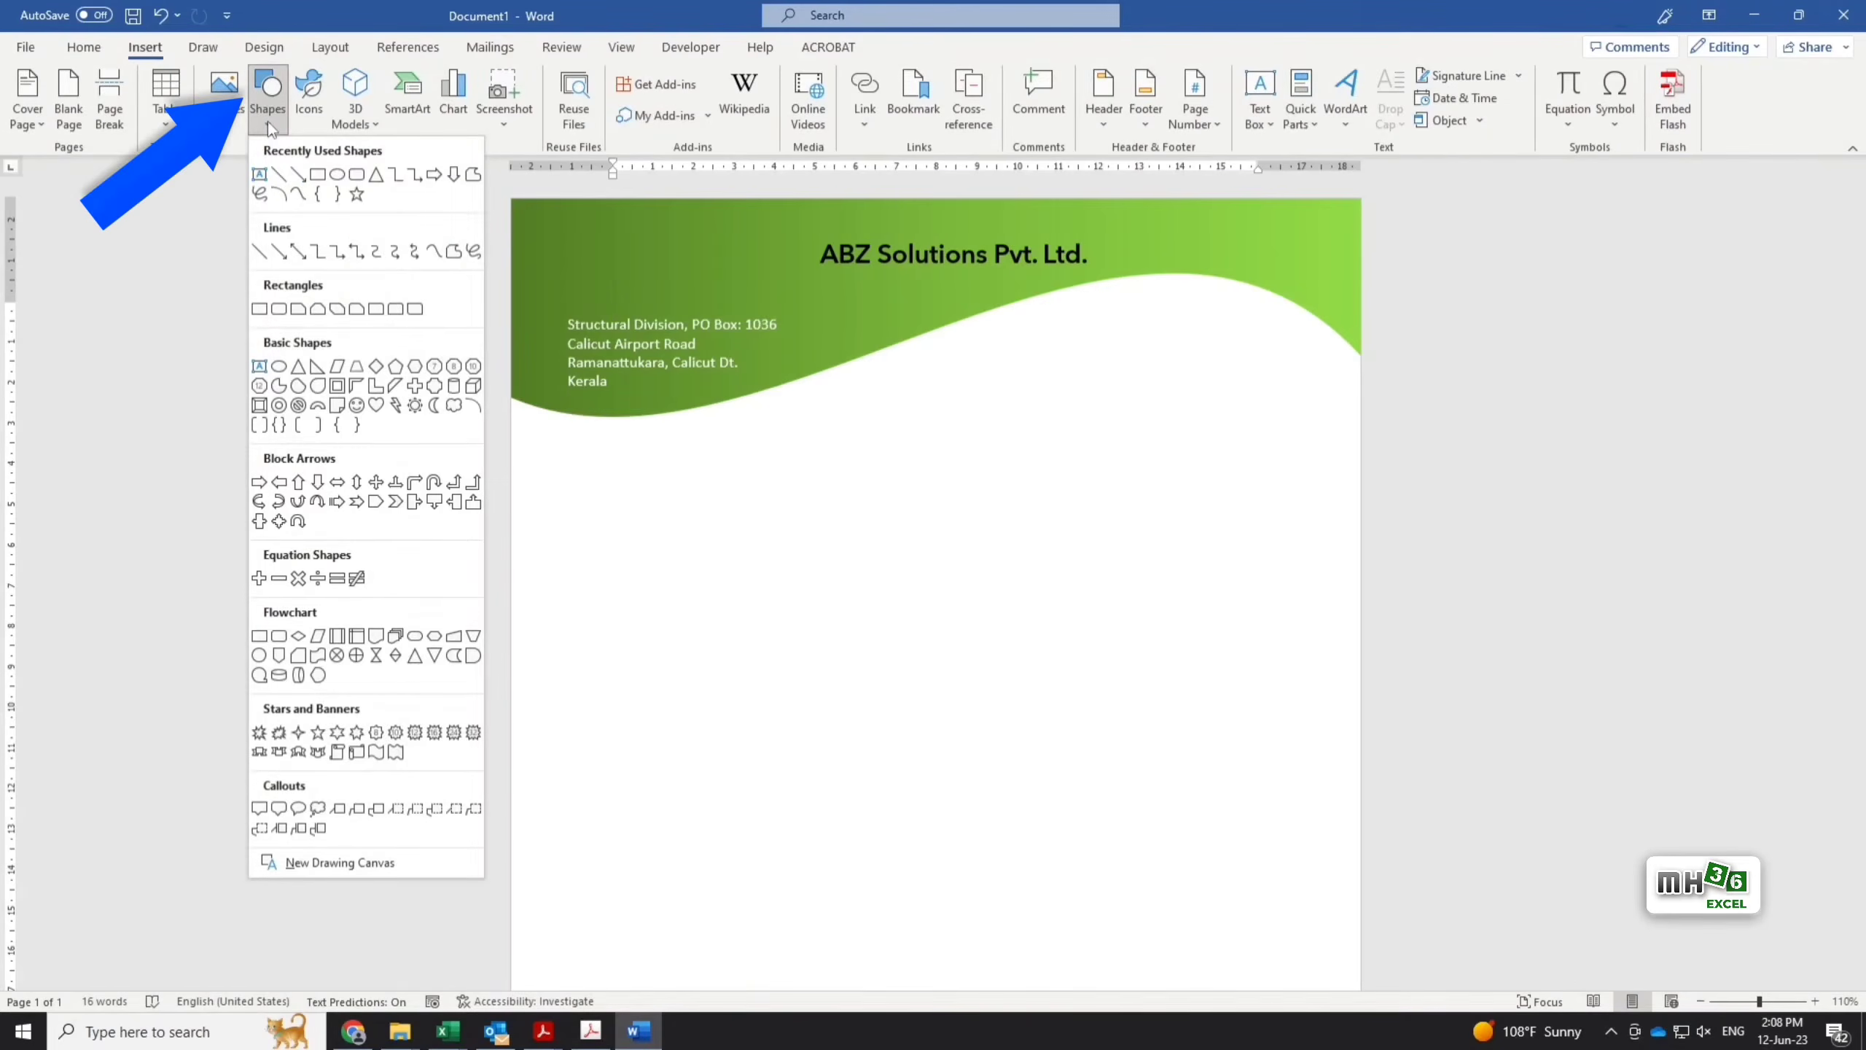
pyautogui.click(317, 175)
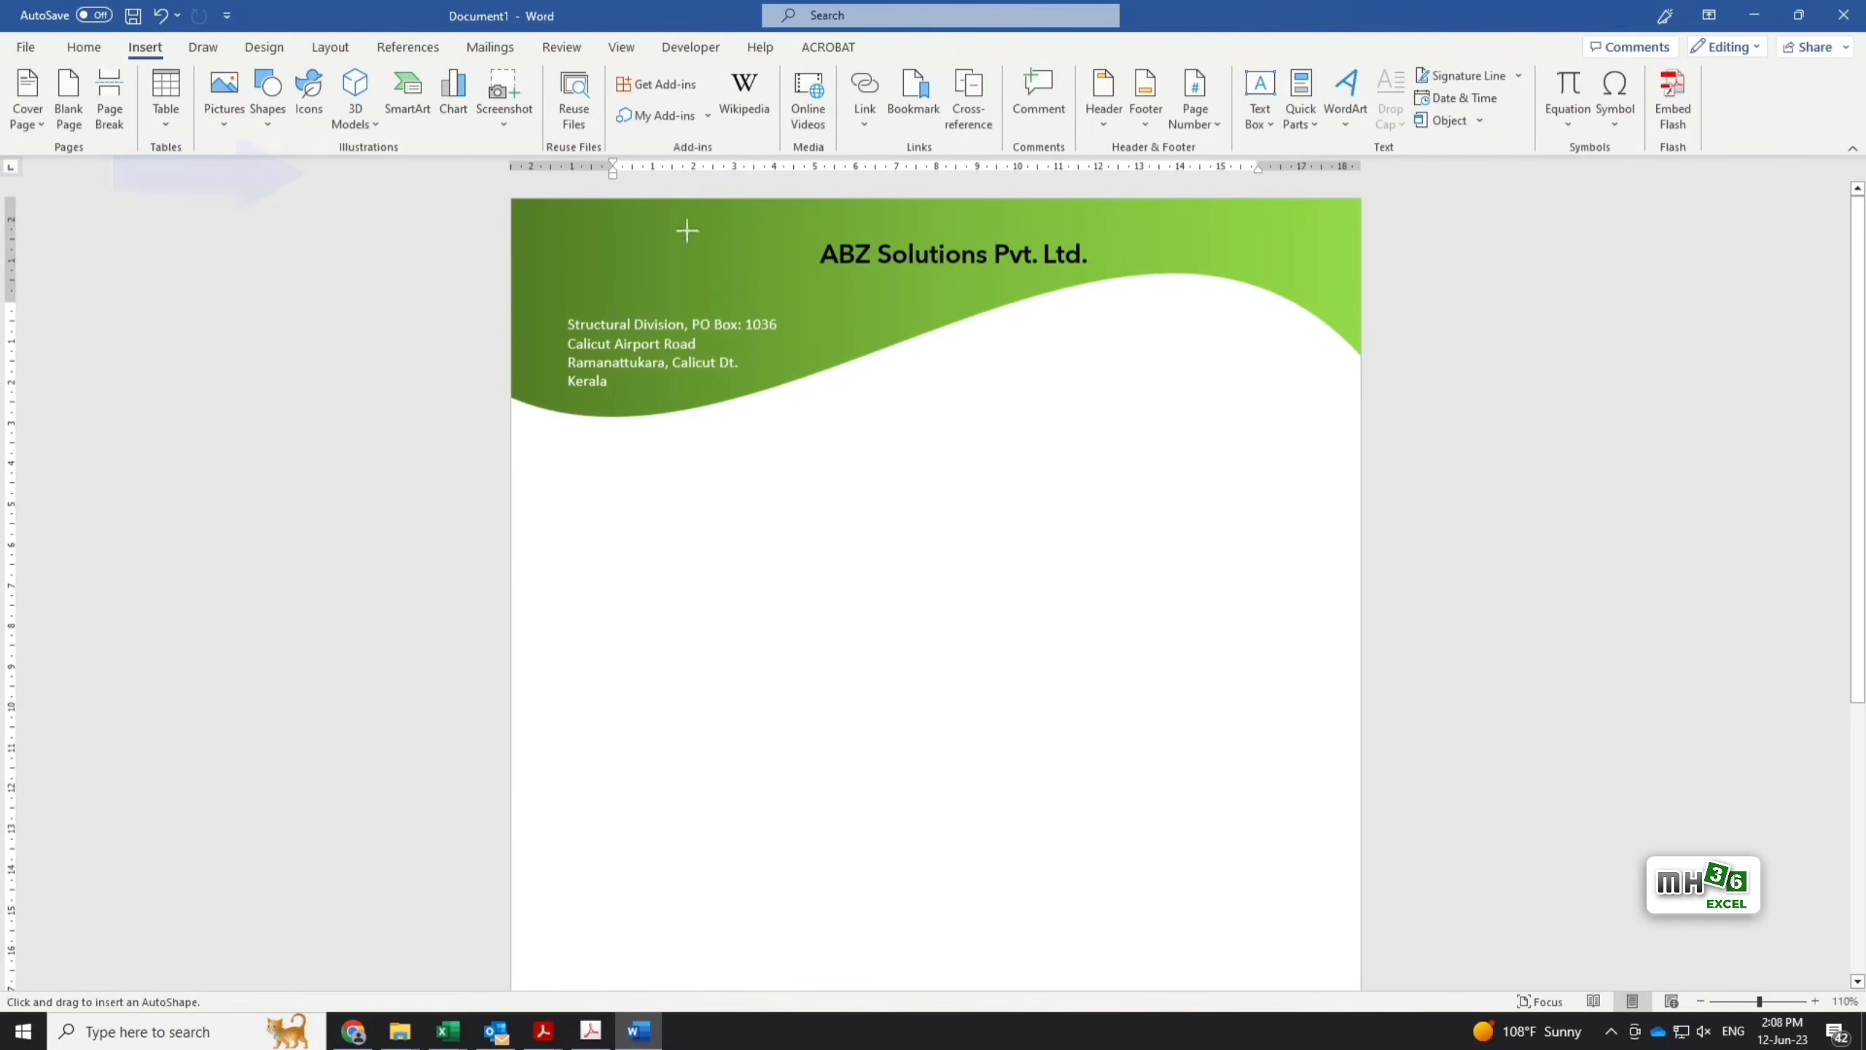
pyautogui.moveTo(881, 282); pyautogui.dragTo(1358, 483)
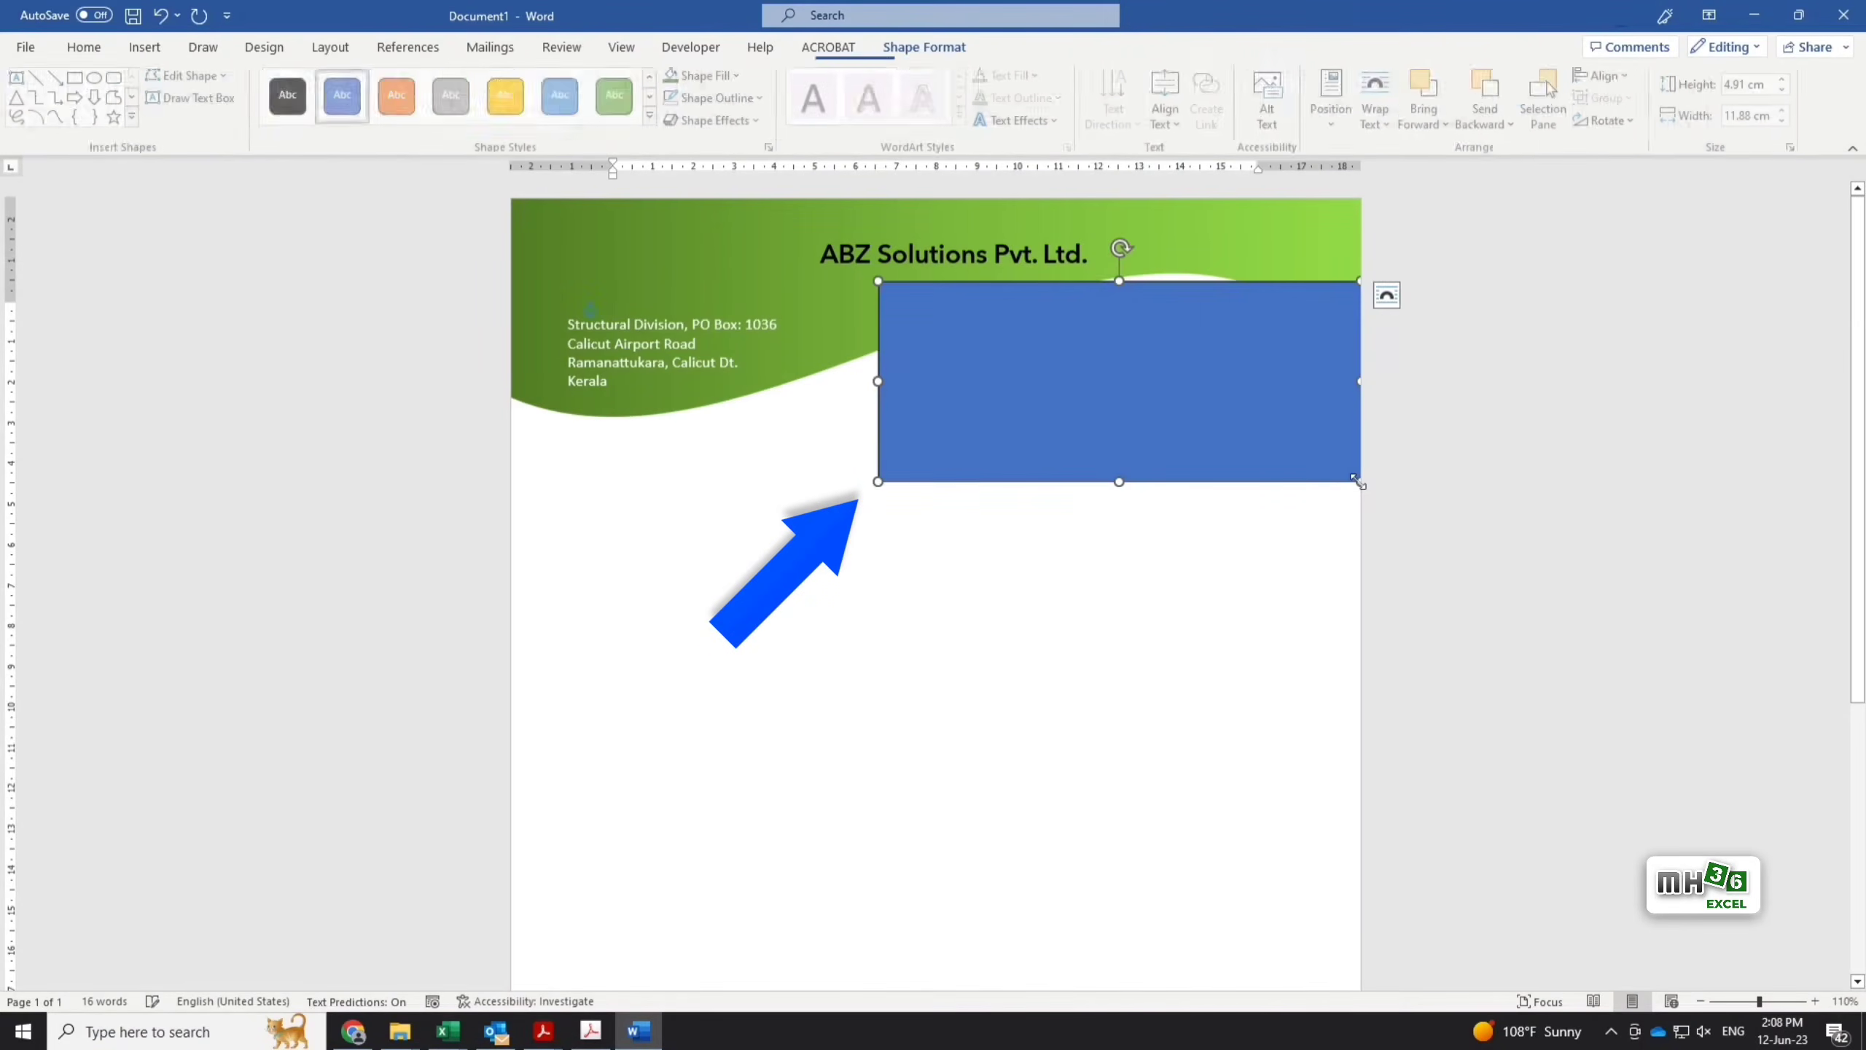
# Remove the rectangle's outline and fill it with a dark green theme color.
pyautogui.click(764, 98)
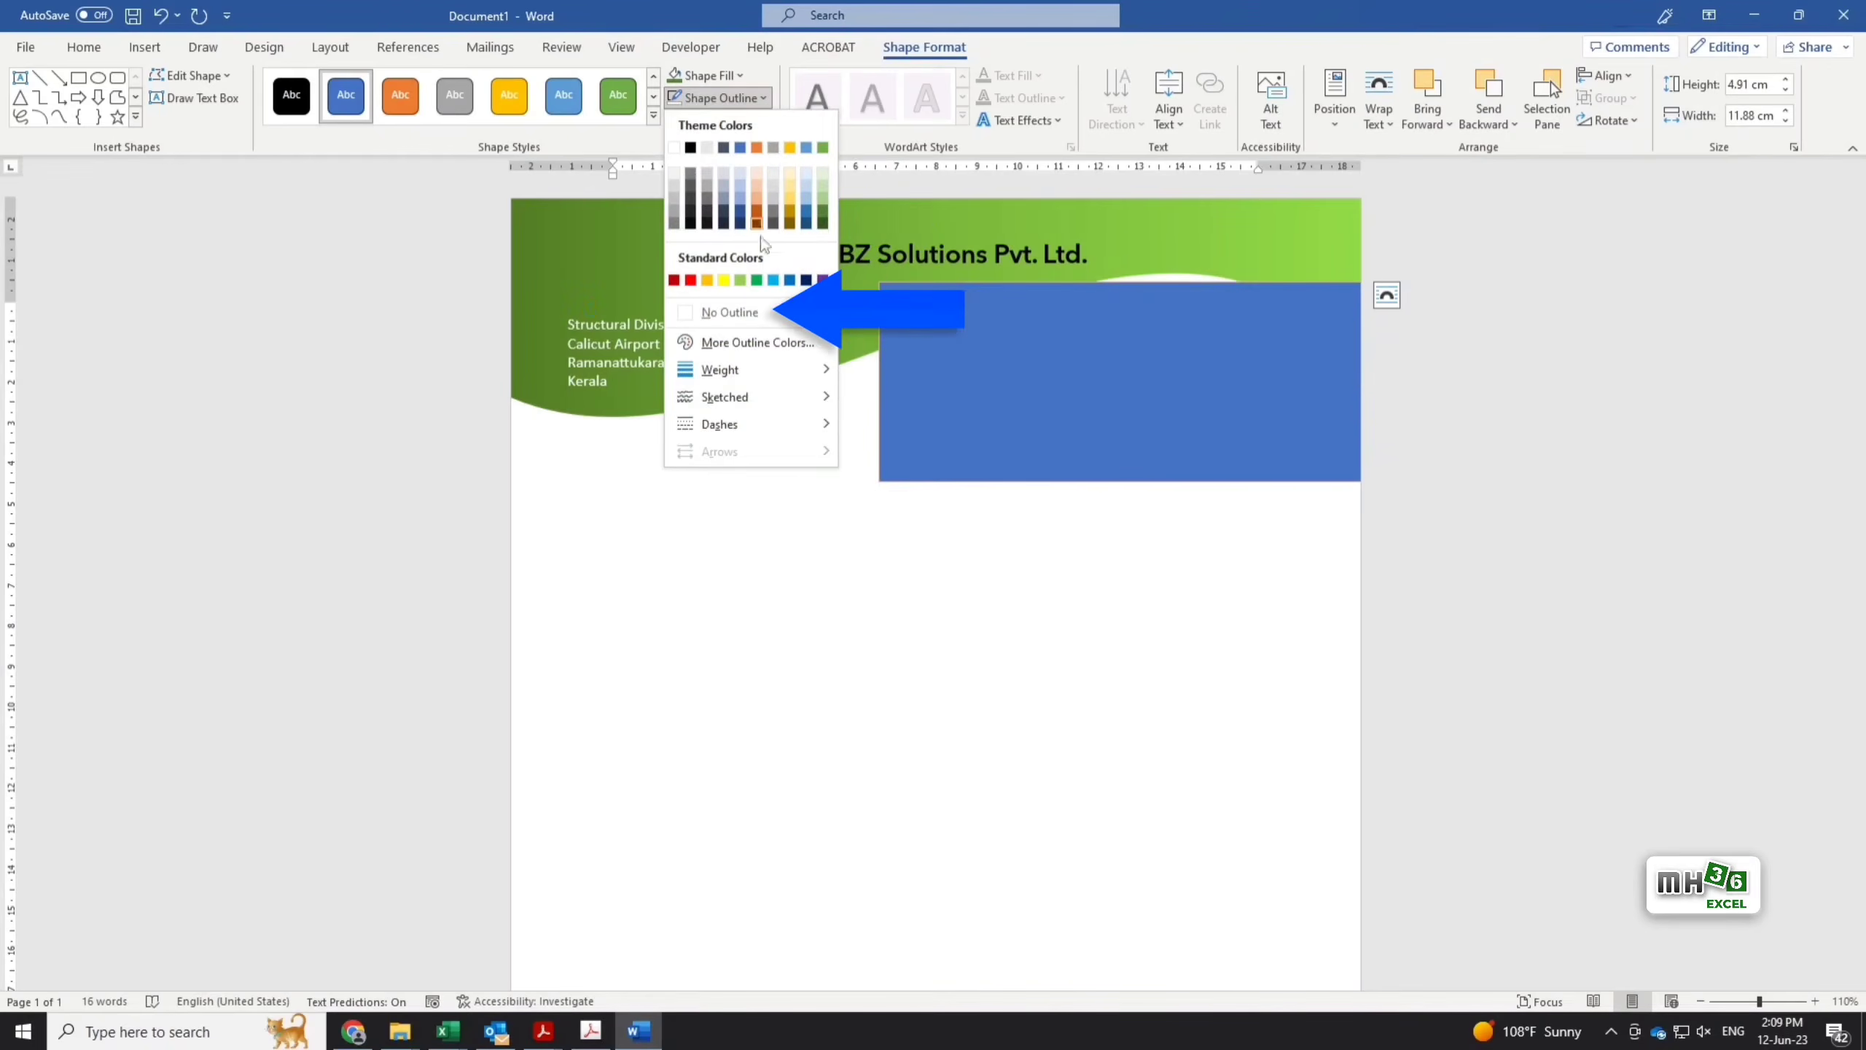
pyautogui.click(746, 314)
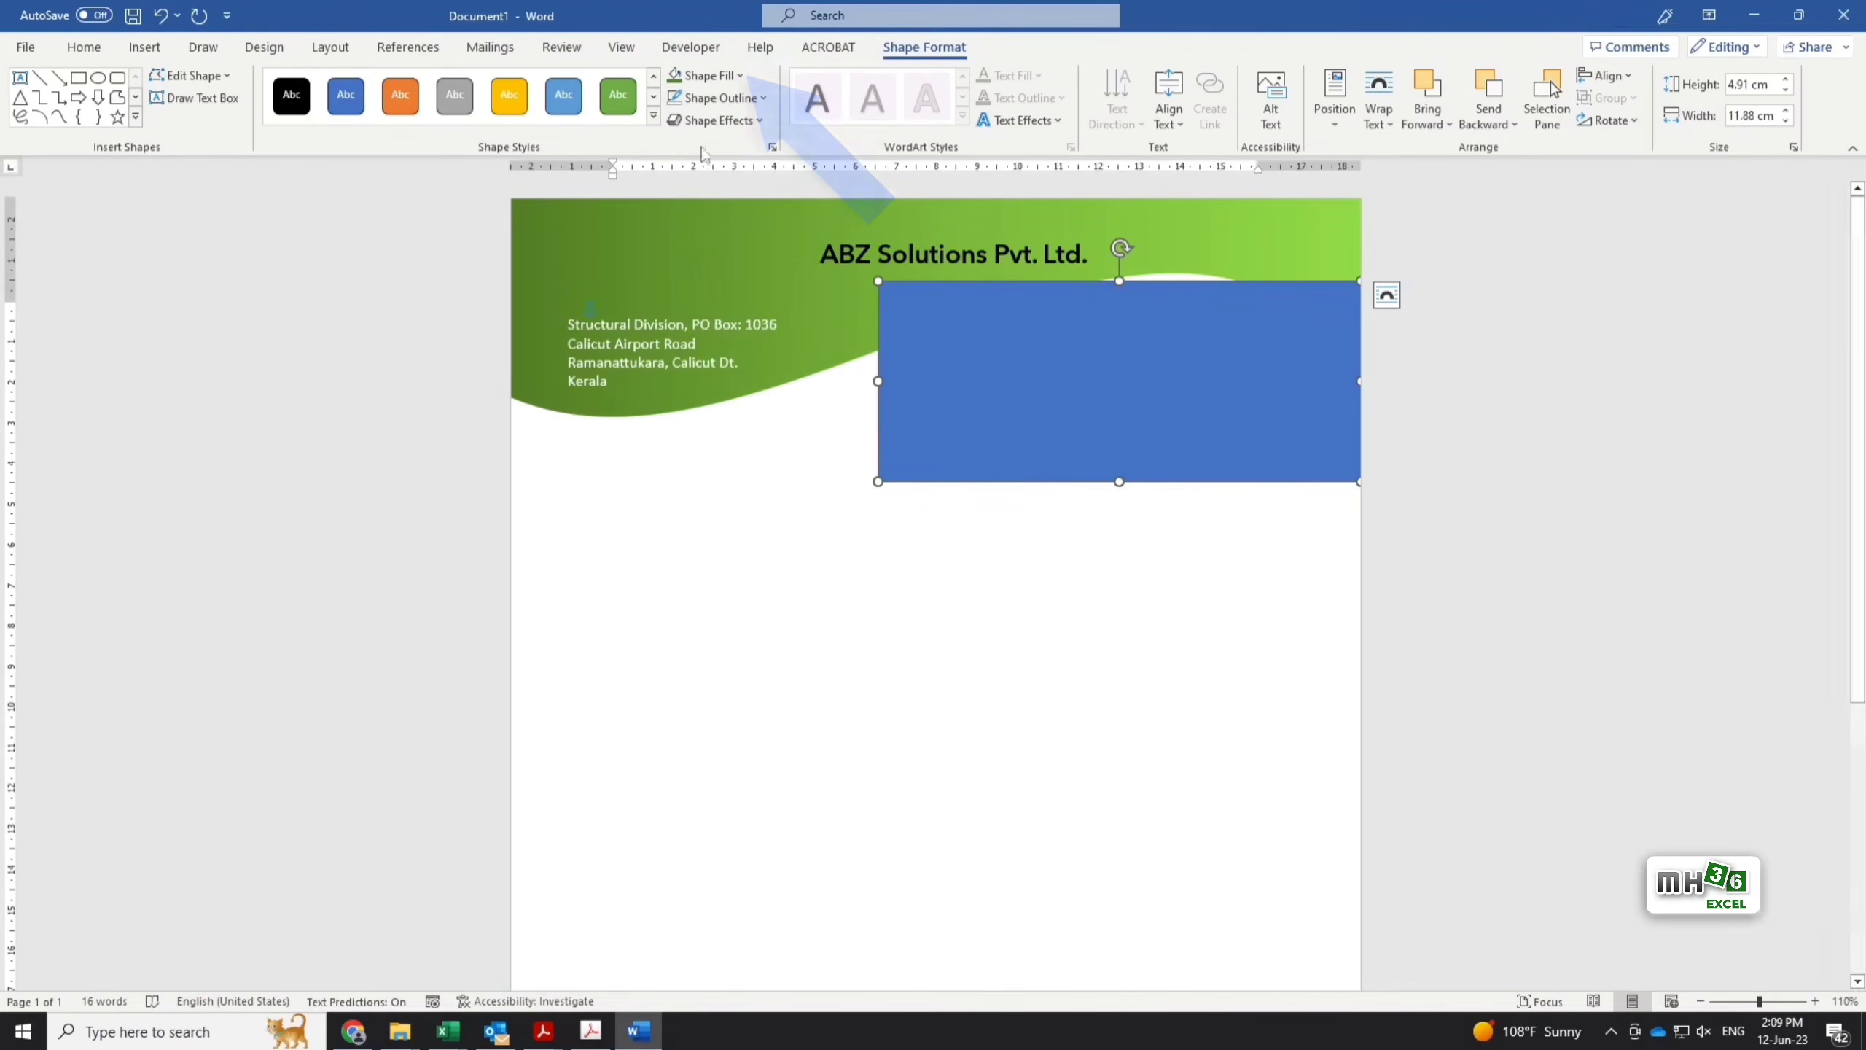
pyautogui.click(740, 76)
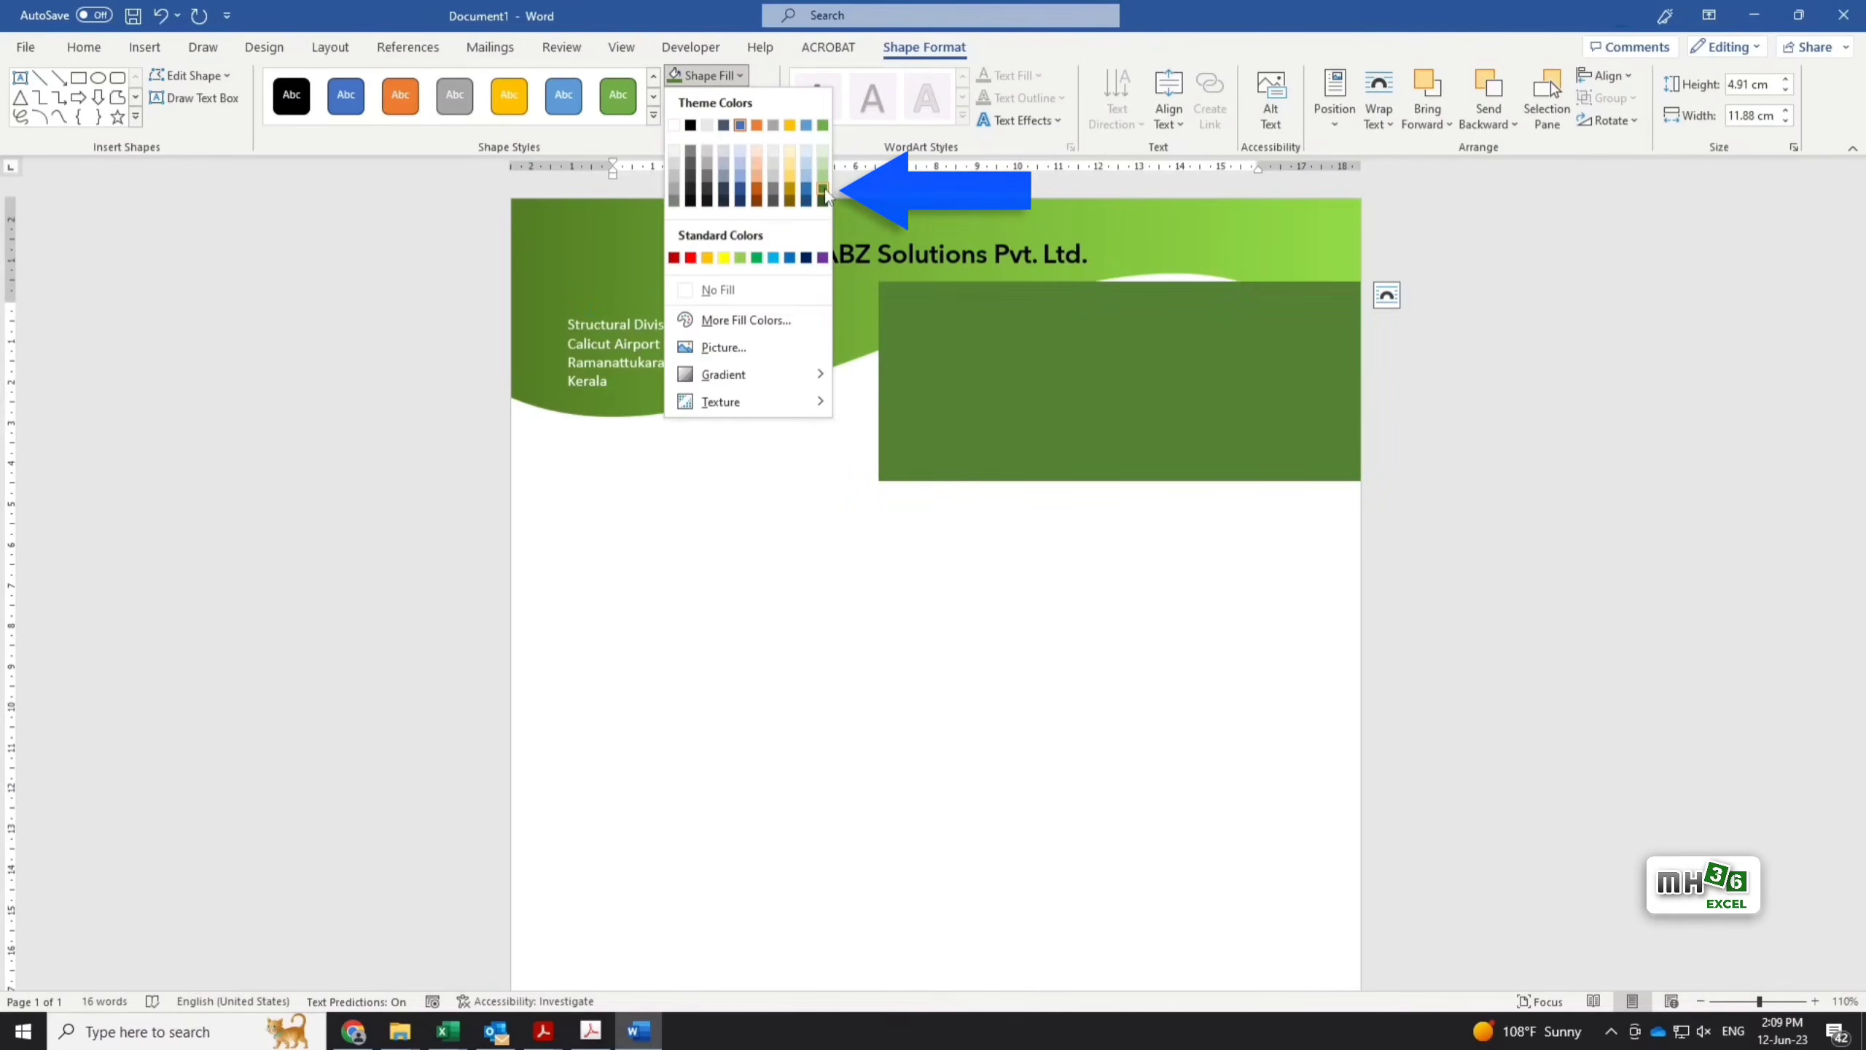
pyautogui.click(823, 188)
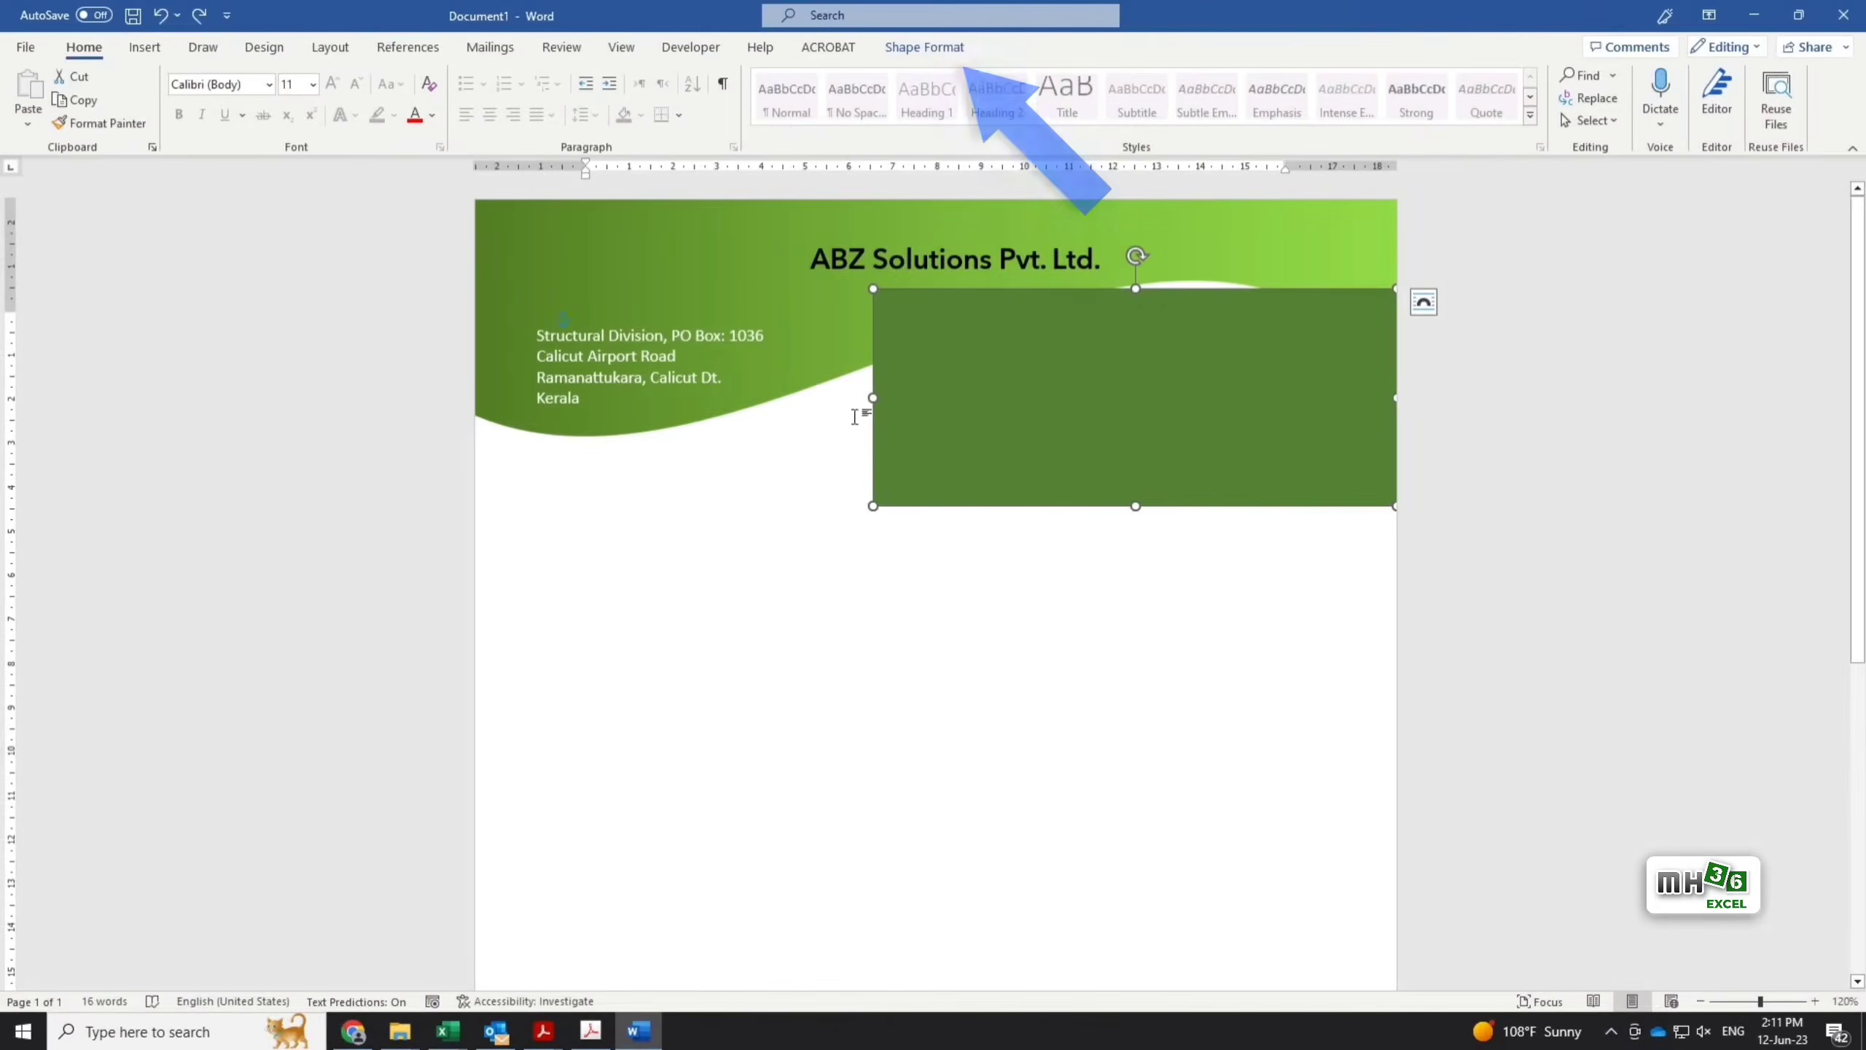
# Edit the rectangle's points, lowering both upper corners and curving the upper edge to follow the wave.
pyautogui.click(924, 47)
pyautogui.click(228, 76)
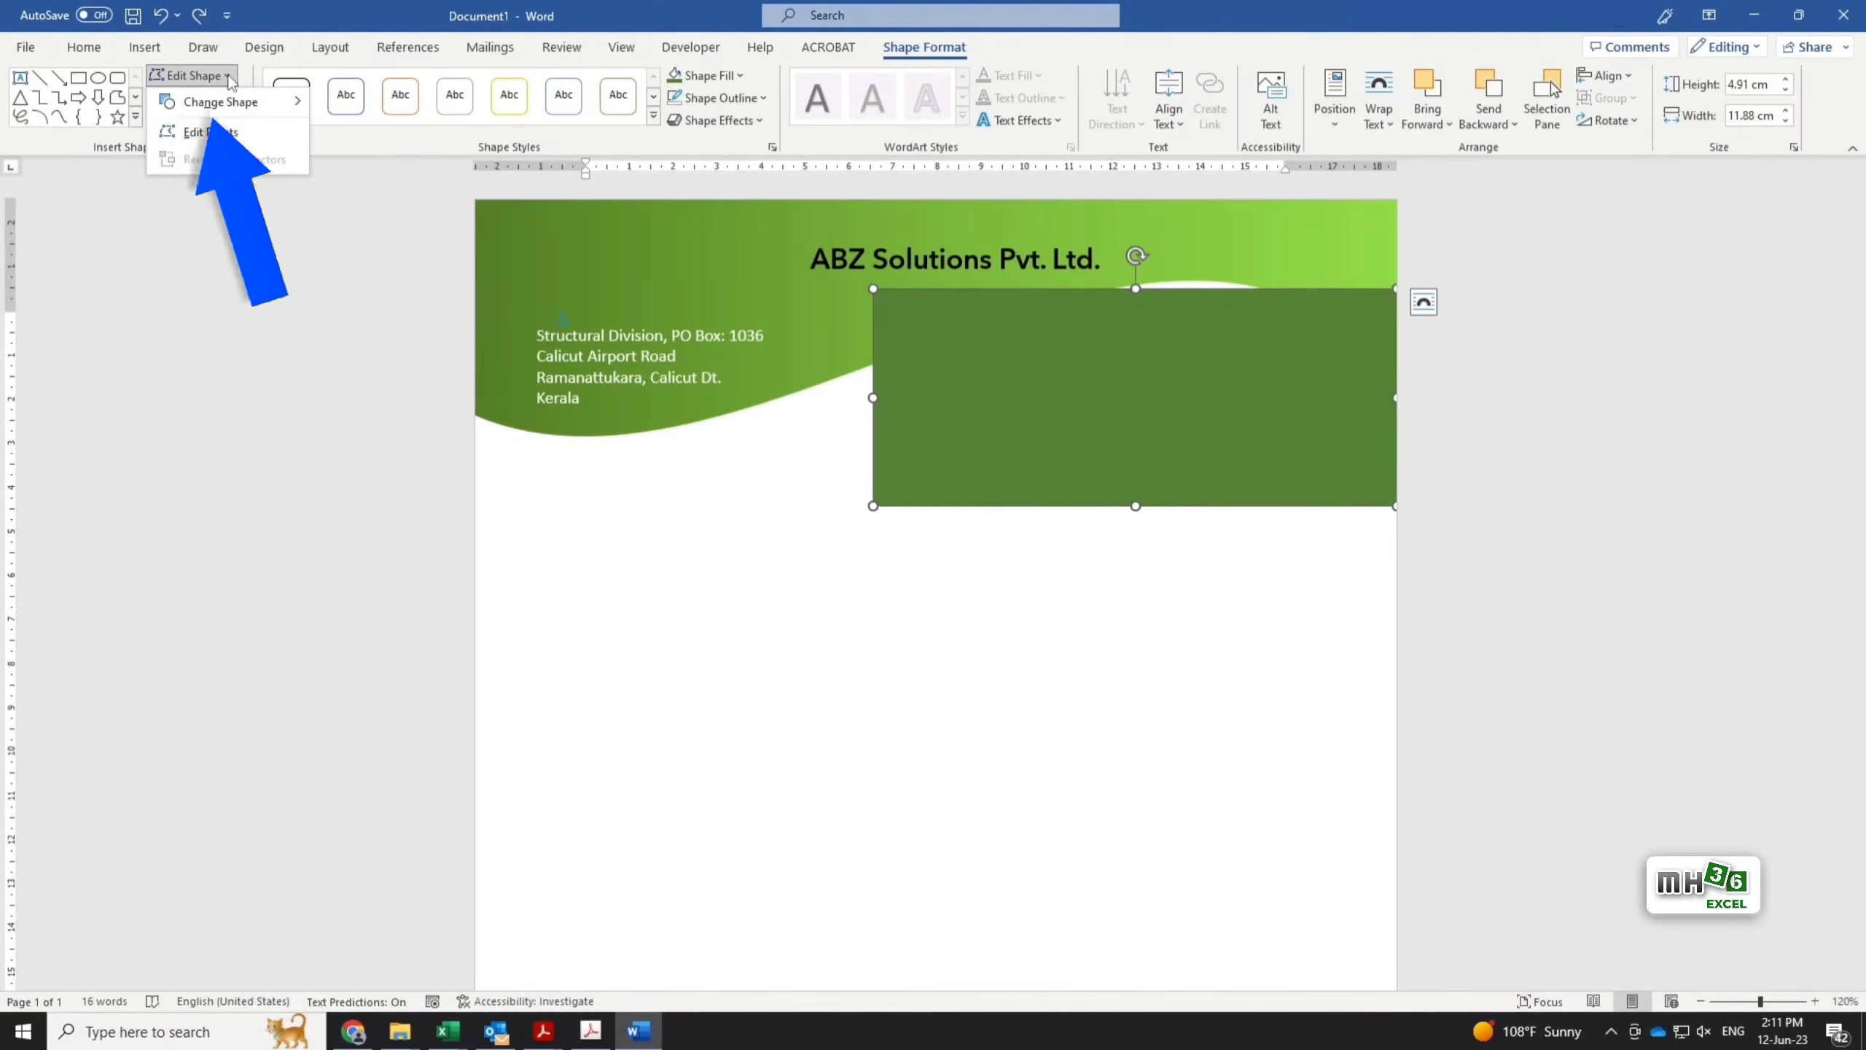
pyautogui.click(199, 134)
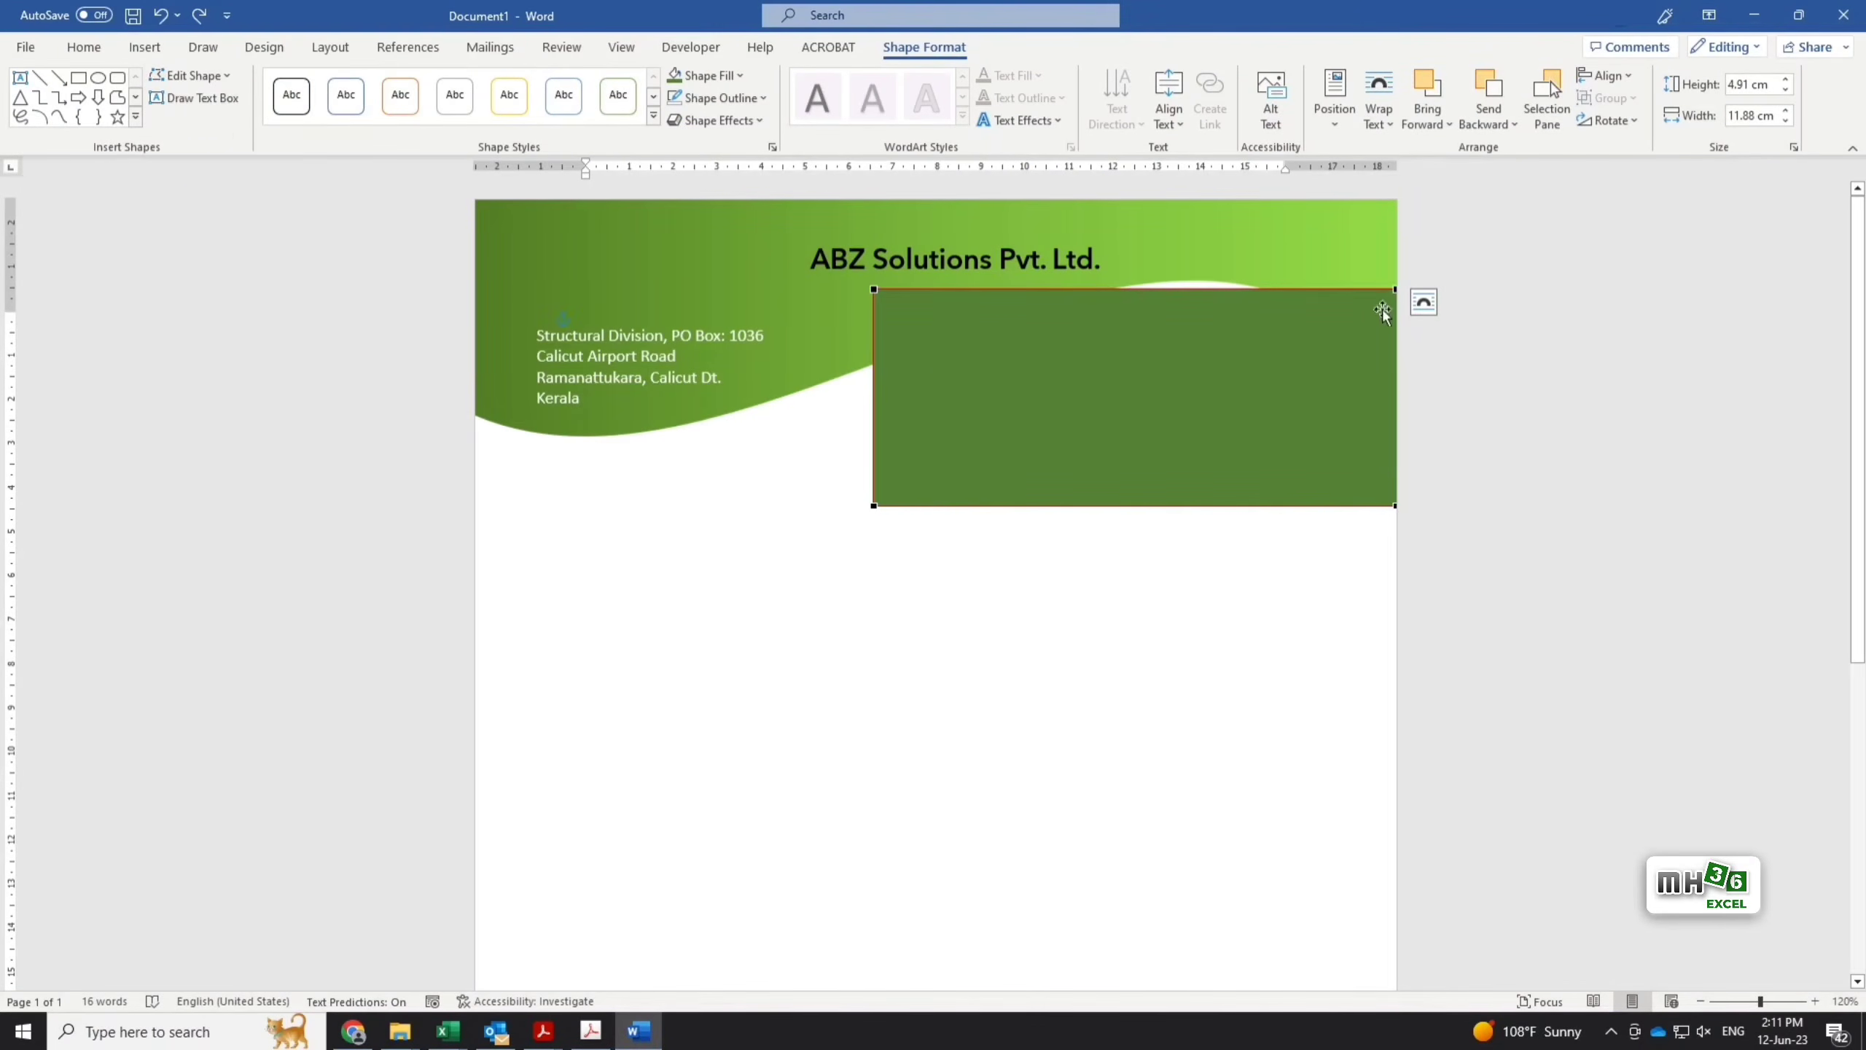
pyautogui.moveTo(1396, 288); pyautogui.dragTo(1396, 415)
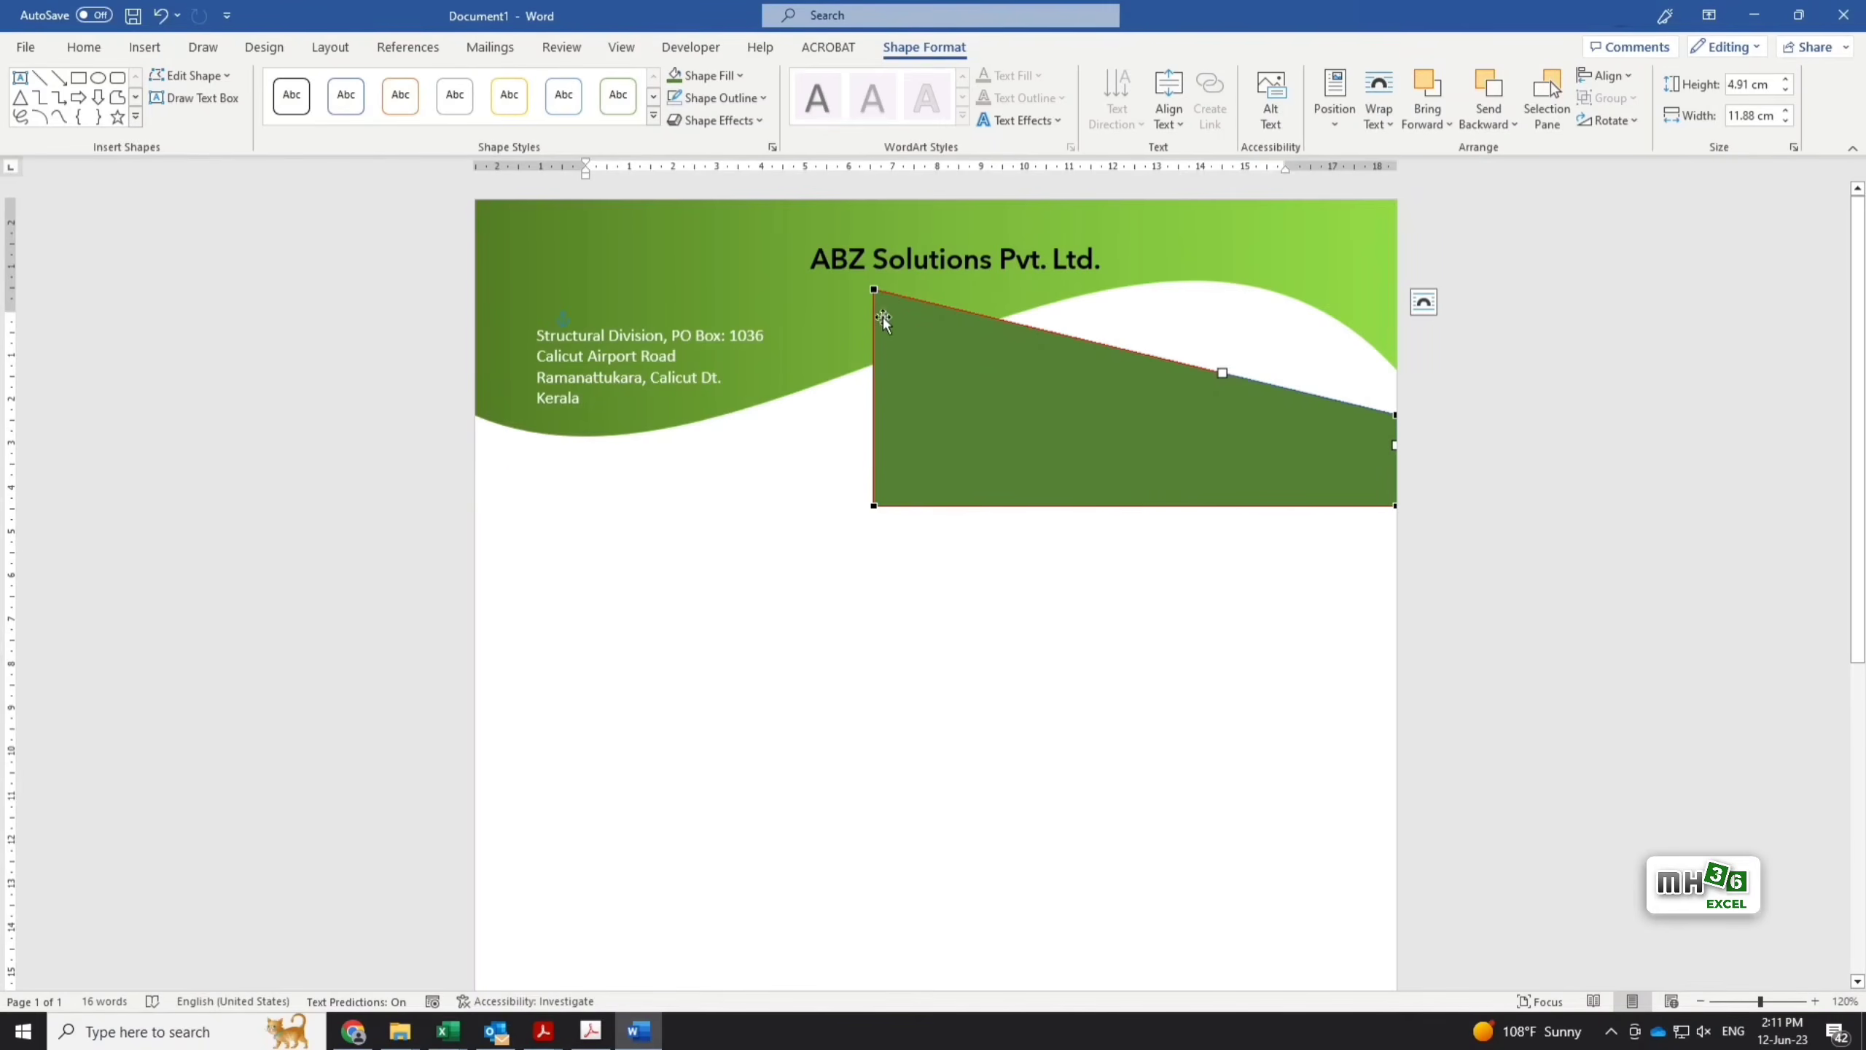
pyautogui.moveTo(873, 288); pyautogui.dragTo(872, 373)
pyautogui.moveTo(1059, 399); pyautogui.dragTo(1067, 304)
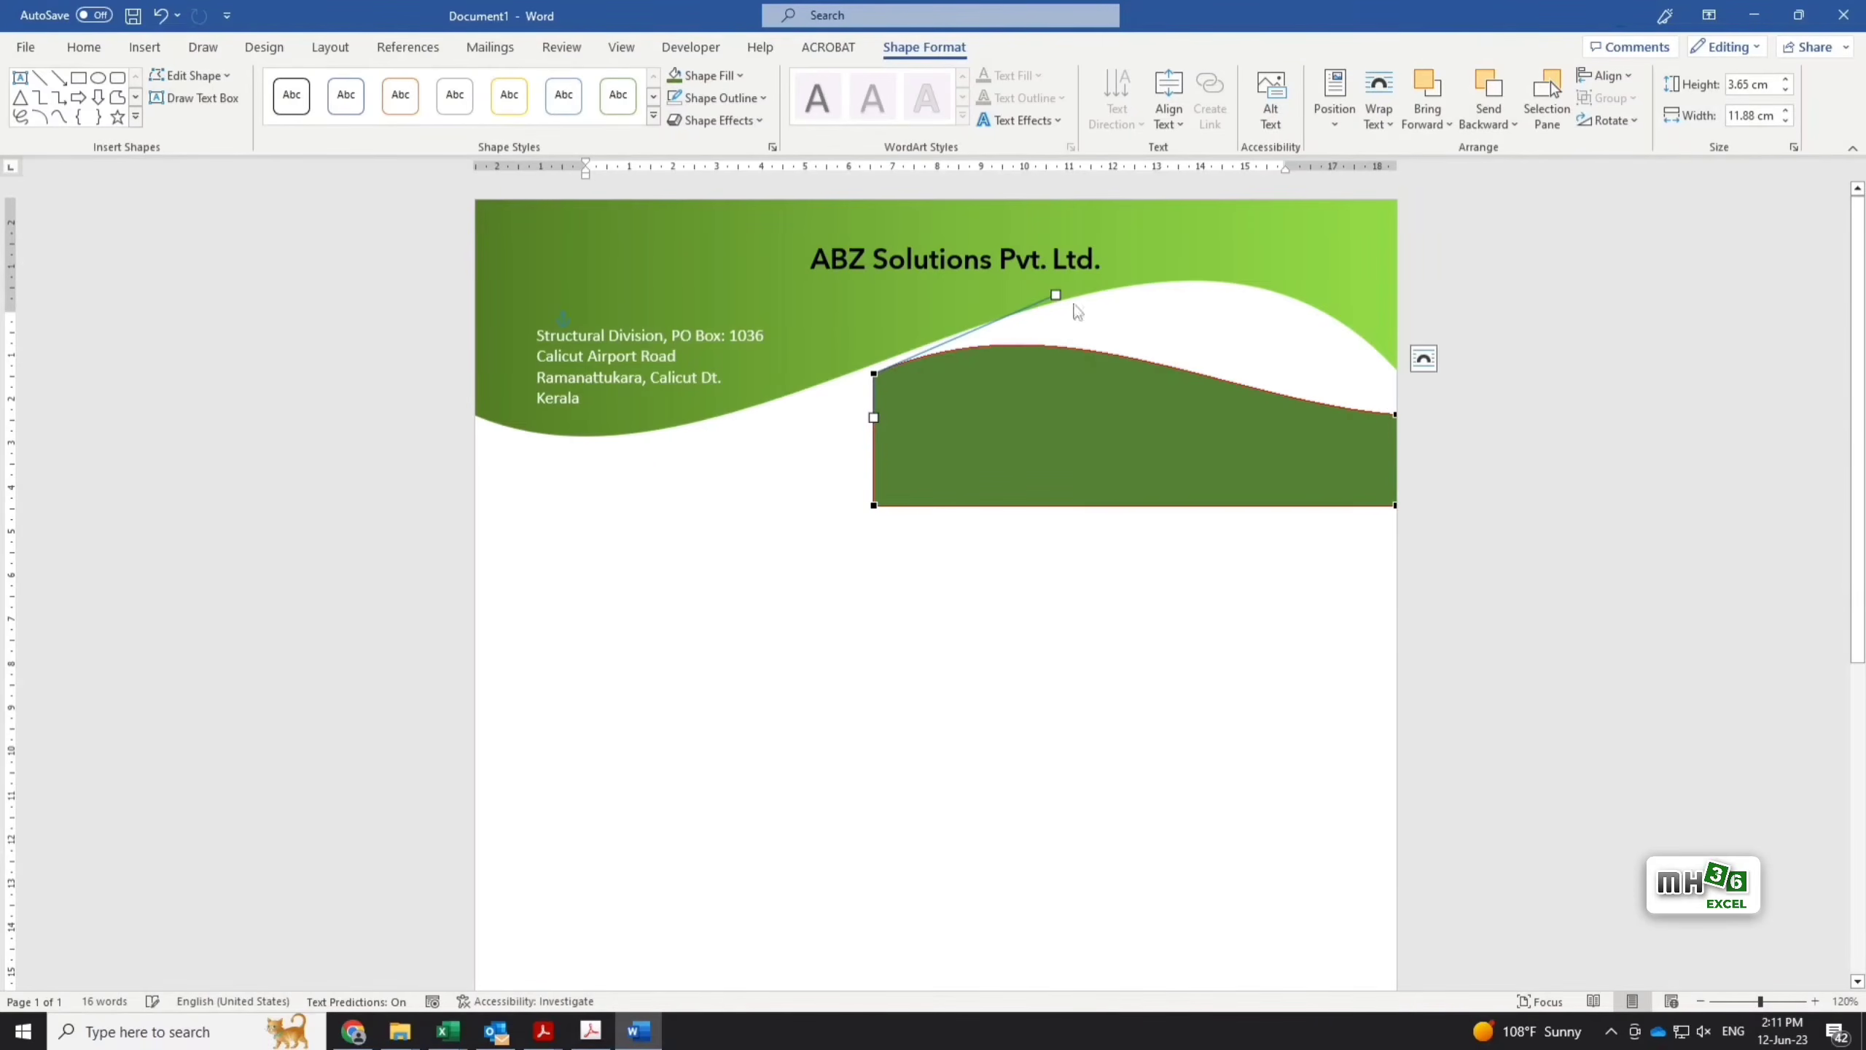
pyautogui.click(1395, 415)
pyautogui.moveTo(1222, 401); pyautogui.dragTo(1285, 269)
# Raise the shape's lower corners and curve its lower edge to form a swoosh tapering to a point on the left.
pyautogui.click(1395, 502)
pyautogui.moveTo(1395, 502); pyautogui.dragTo(1394, 460)
pyautogui.click(874, 504)
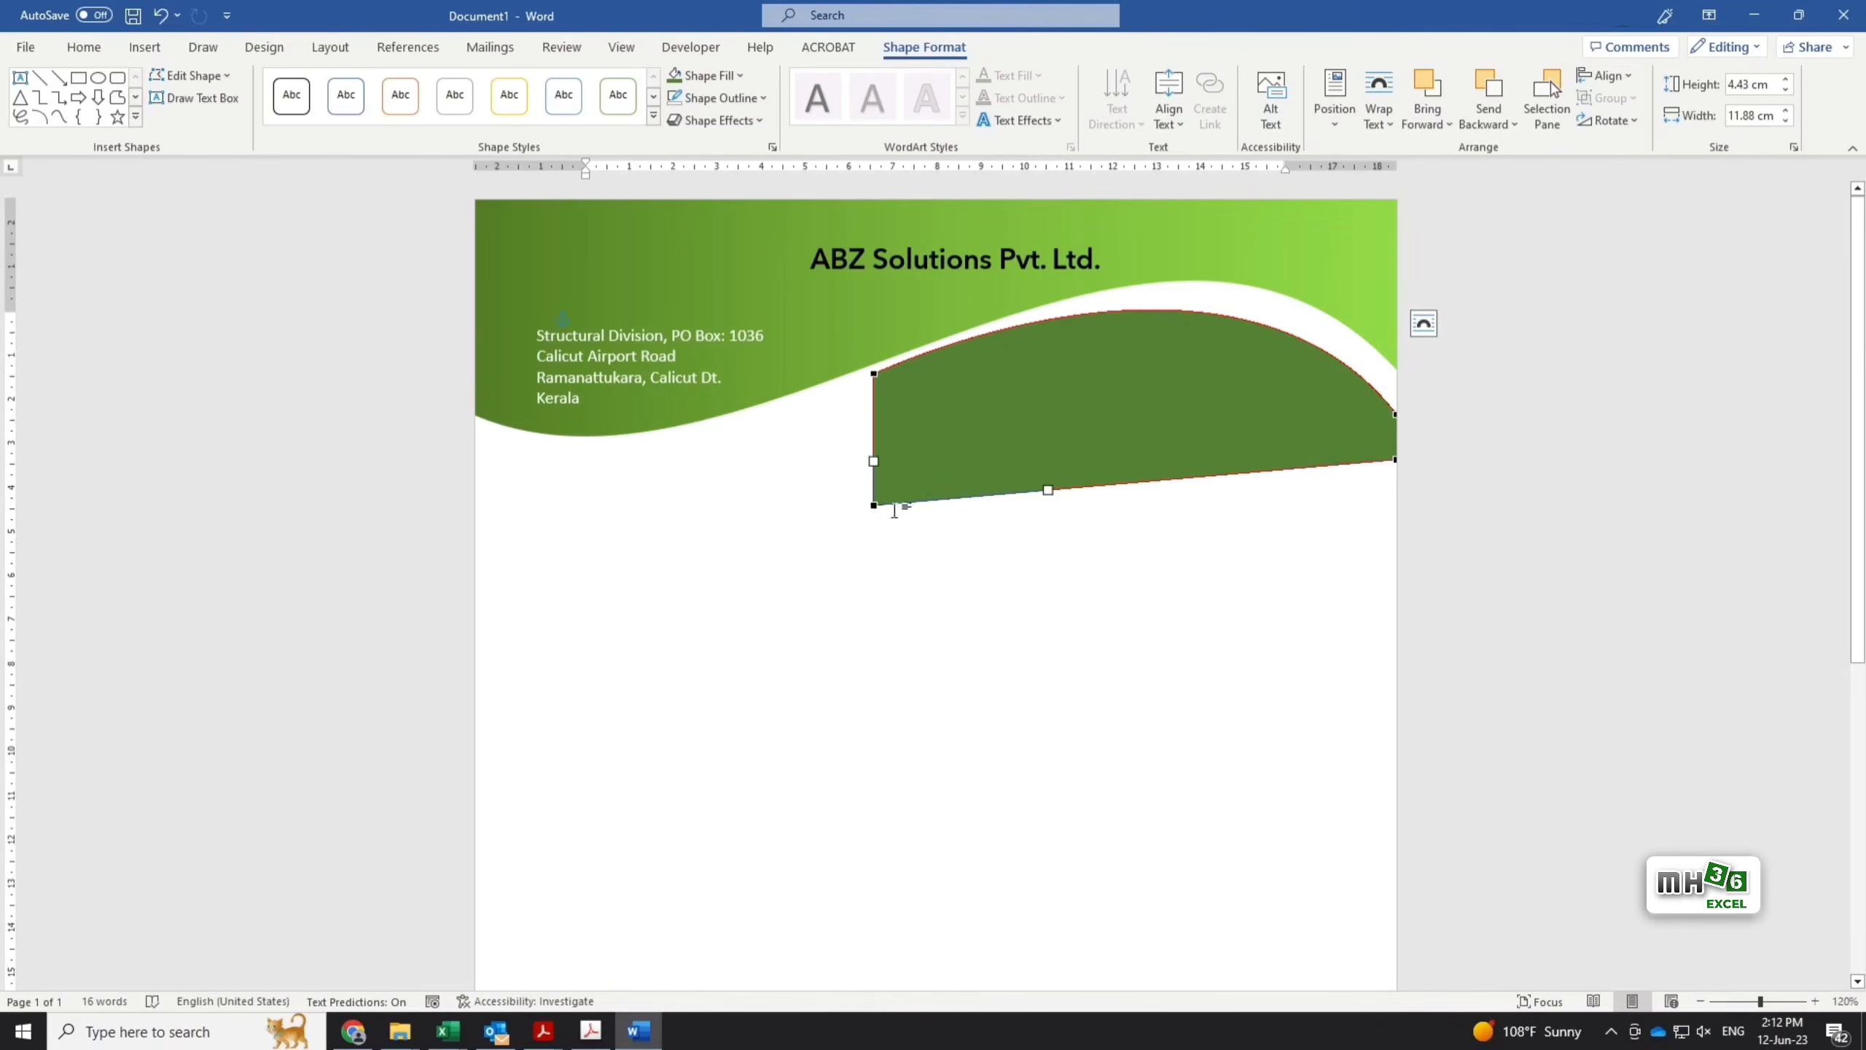
pyautogui.moveTo(875, 504); pyautogui.dragTo(874, 373)
pyautogui.moveTo(1048, 401); pyautogui.dragTo(1095, 286)
pyautogui.click(1393, 459)
pyautogui.moveTo(1221, 433); pyautogui.dragTo(1274, 343)
pyautogui.moveTo(1395, 460); pyautogui.dragTo(1400, 467)
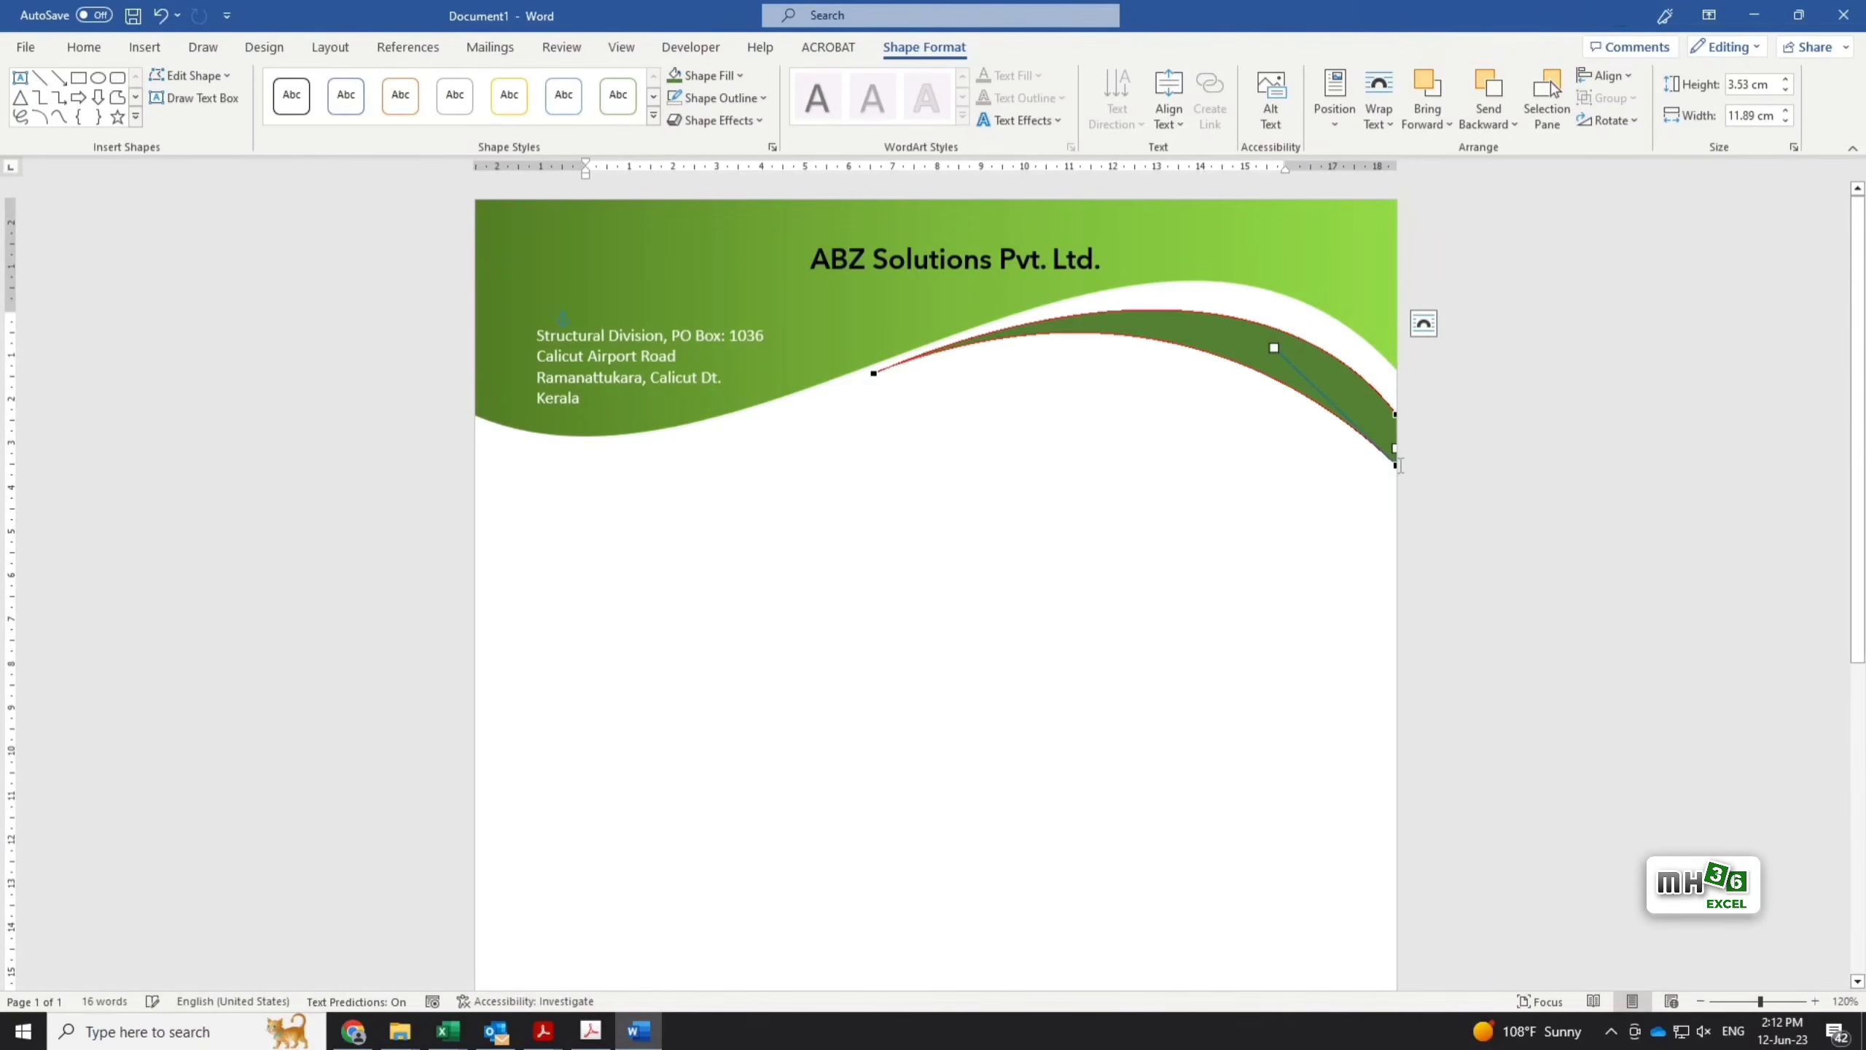
pyautogui.click(1304, 531)
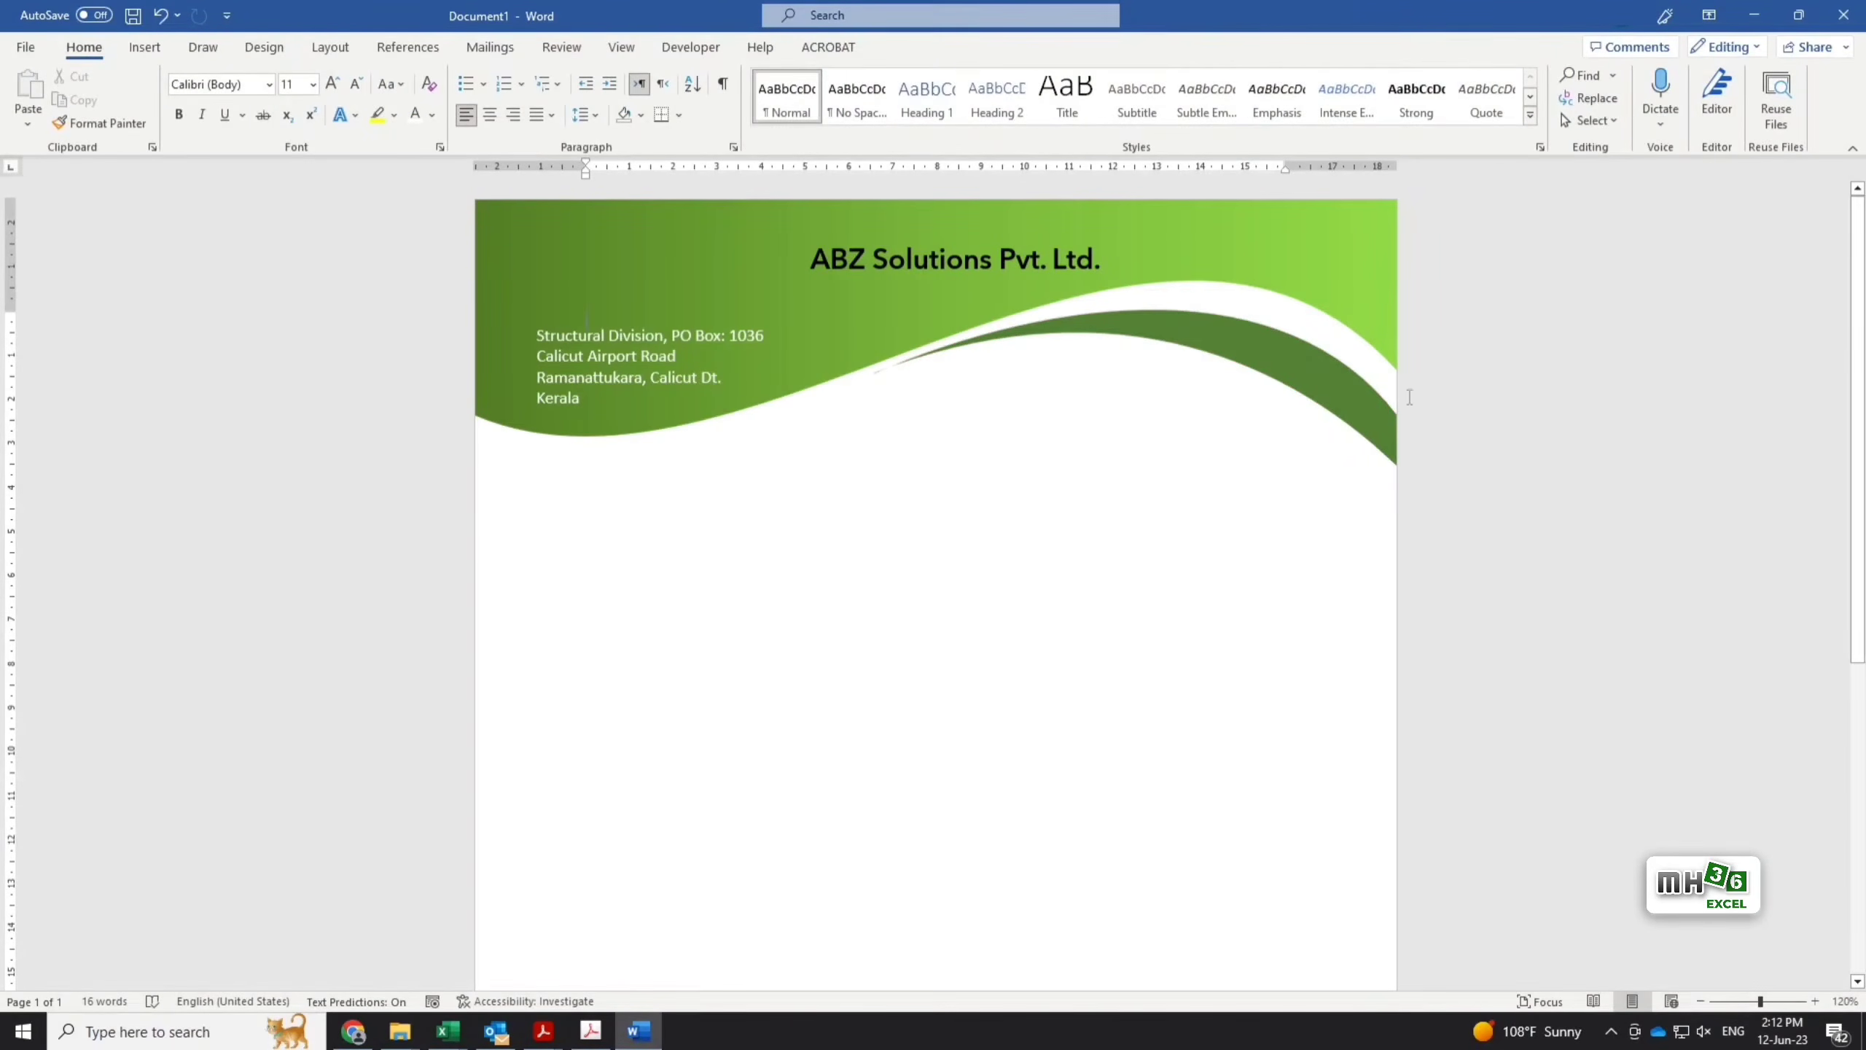
# Undo the last swoosh edit and refine its points, lowering the lower right corner slightly and bulging the lower edge near it.
pyautogui.click(1391, 436)
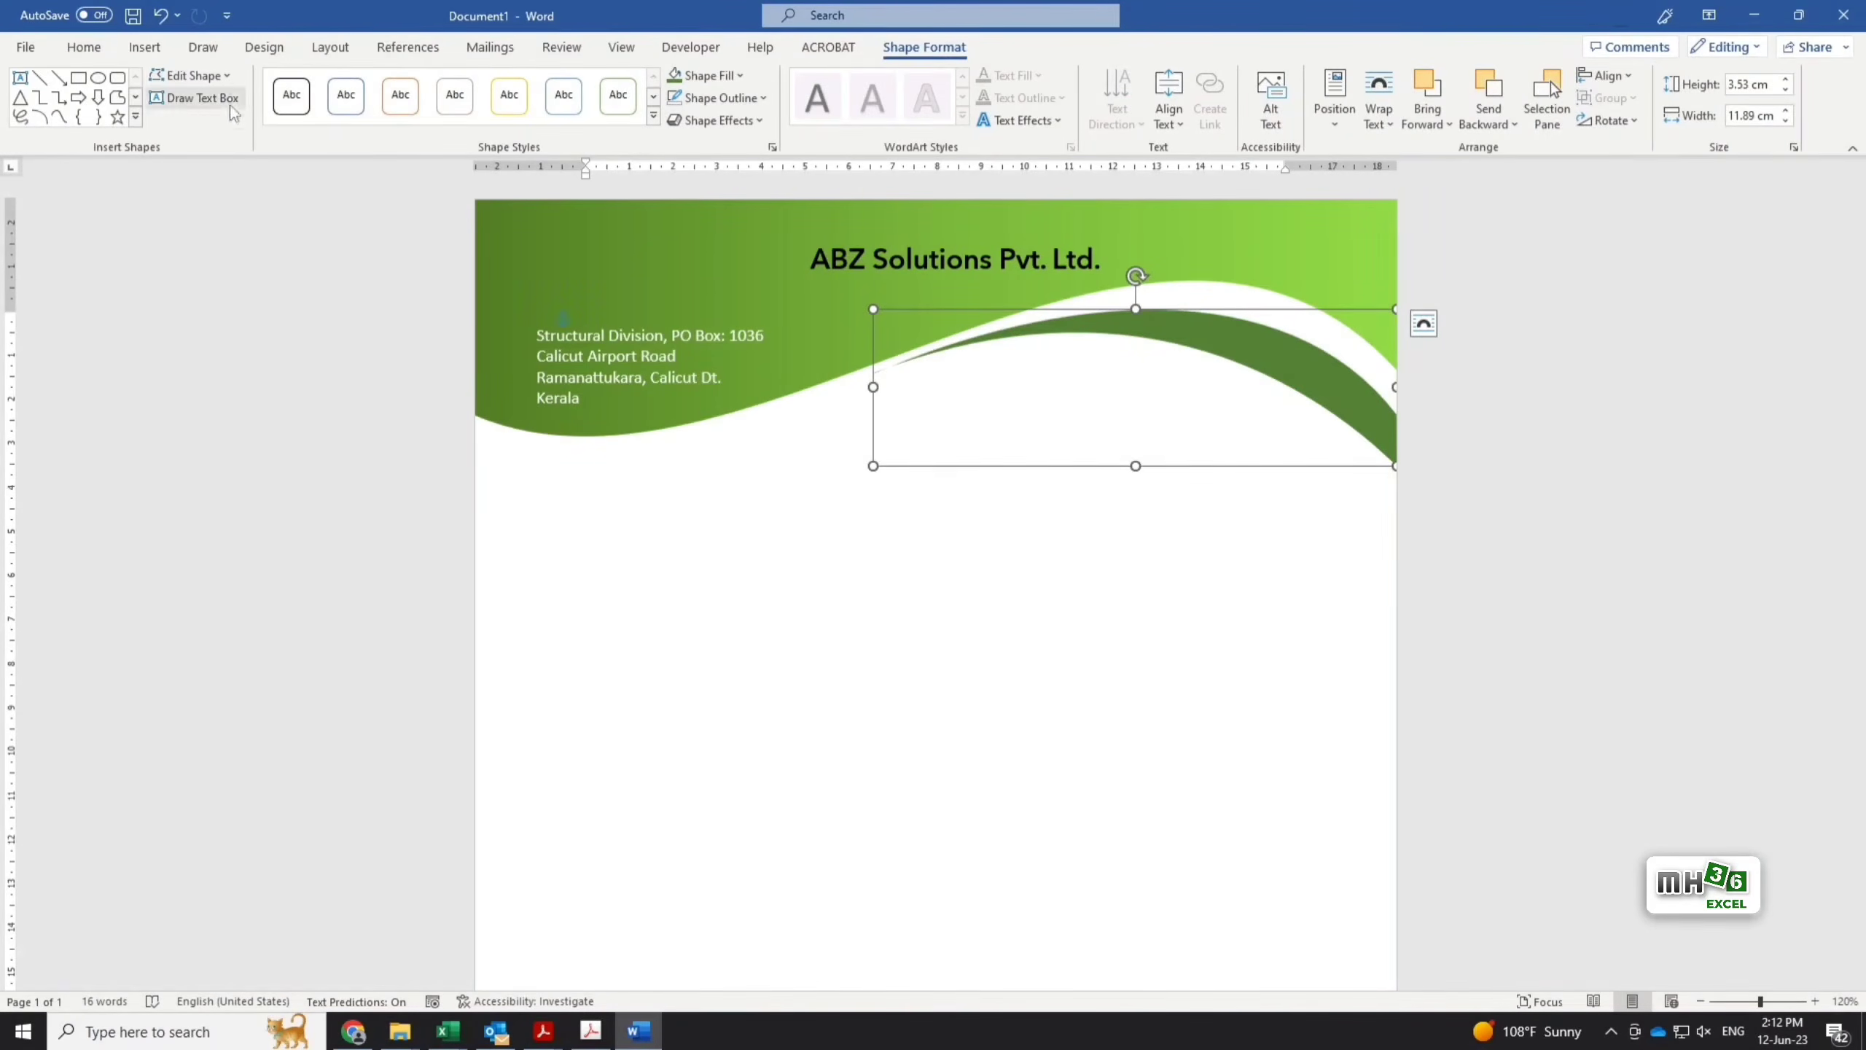
pyautogui.hotkey('ctrl', 'z')
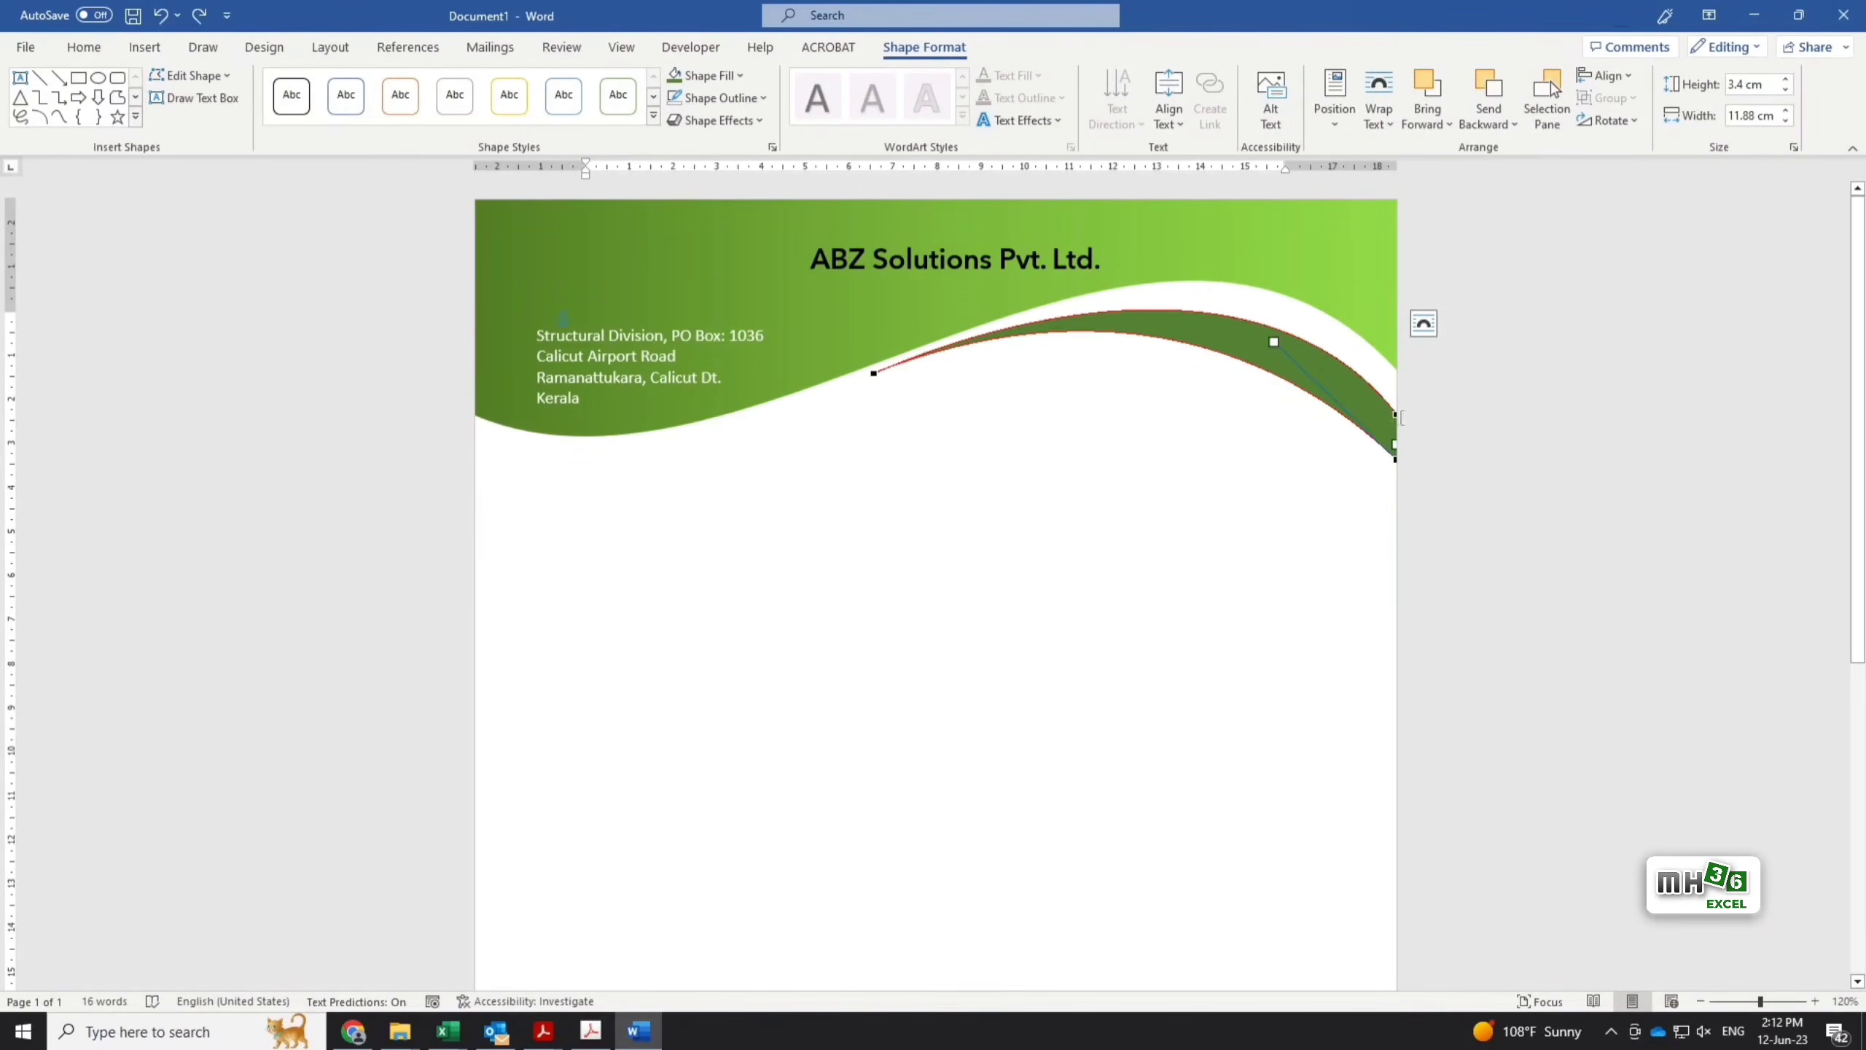
pyautogui.click(1394, 414)
pyautogui.moveTo(1285, 271)
pyautogui.mouseDown()
pyautogui.moveTo(1264, 277)
pyautogui.moveTo(1295, 258)
pyautogui.moveTo(1283, 271)
pyautogui.mouseUp()
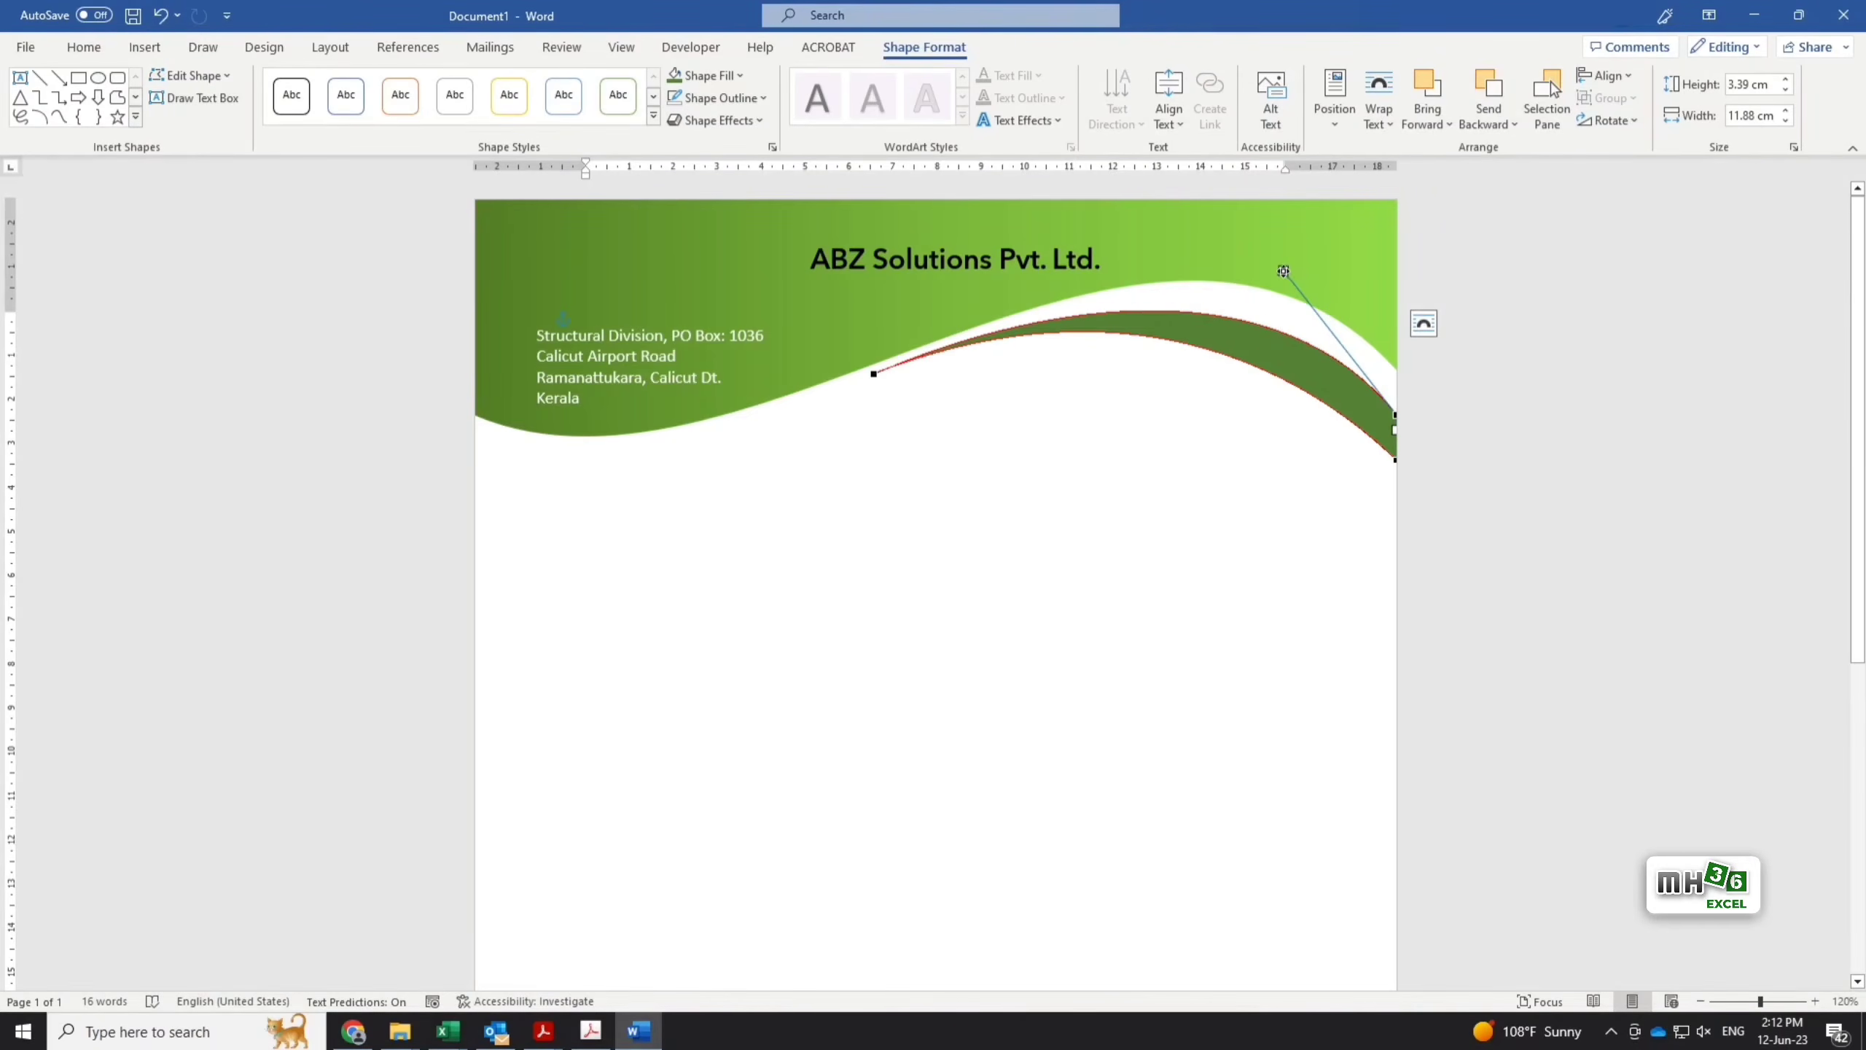
pyautogui.moveTo(1395, 459); pyautogui.dragTo(1396, 464)
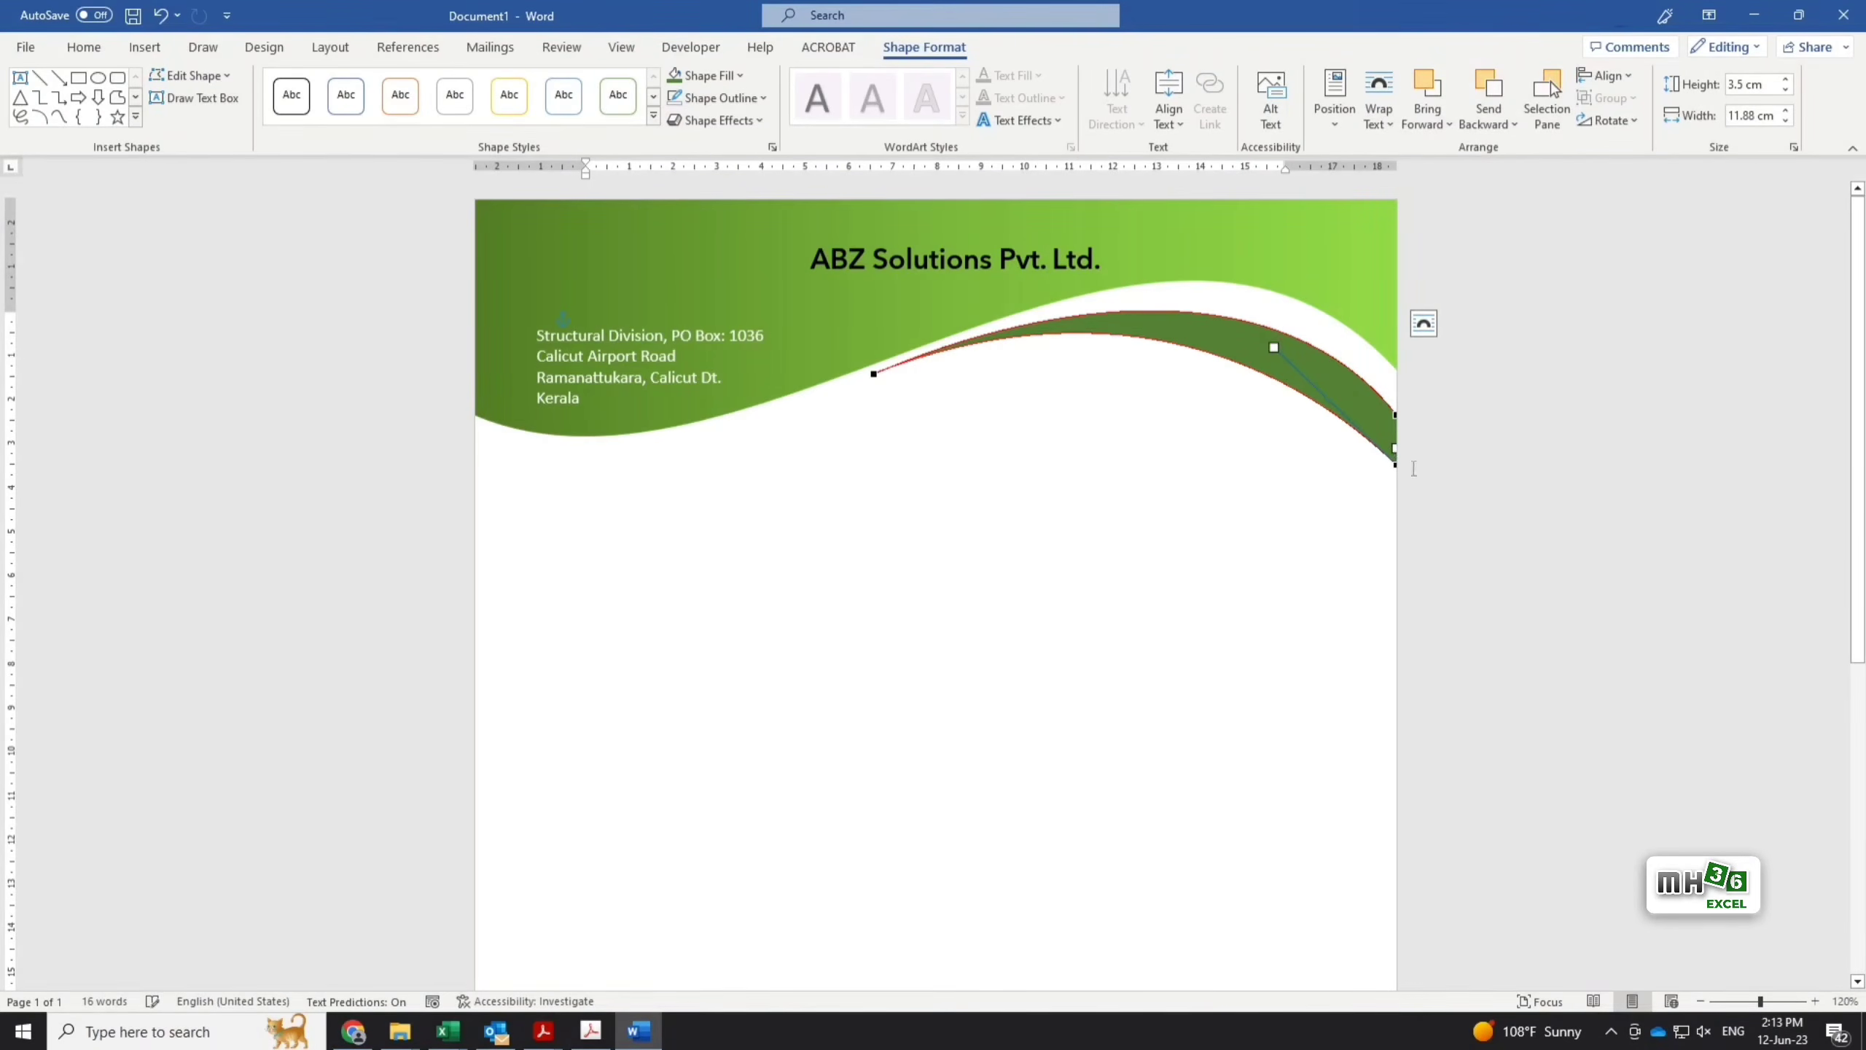
pyautogui.moveTo(1274, 347); pyautogui.dragTo(1307, 335)
pyautogui.click(1300, 582)
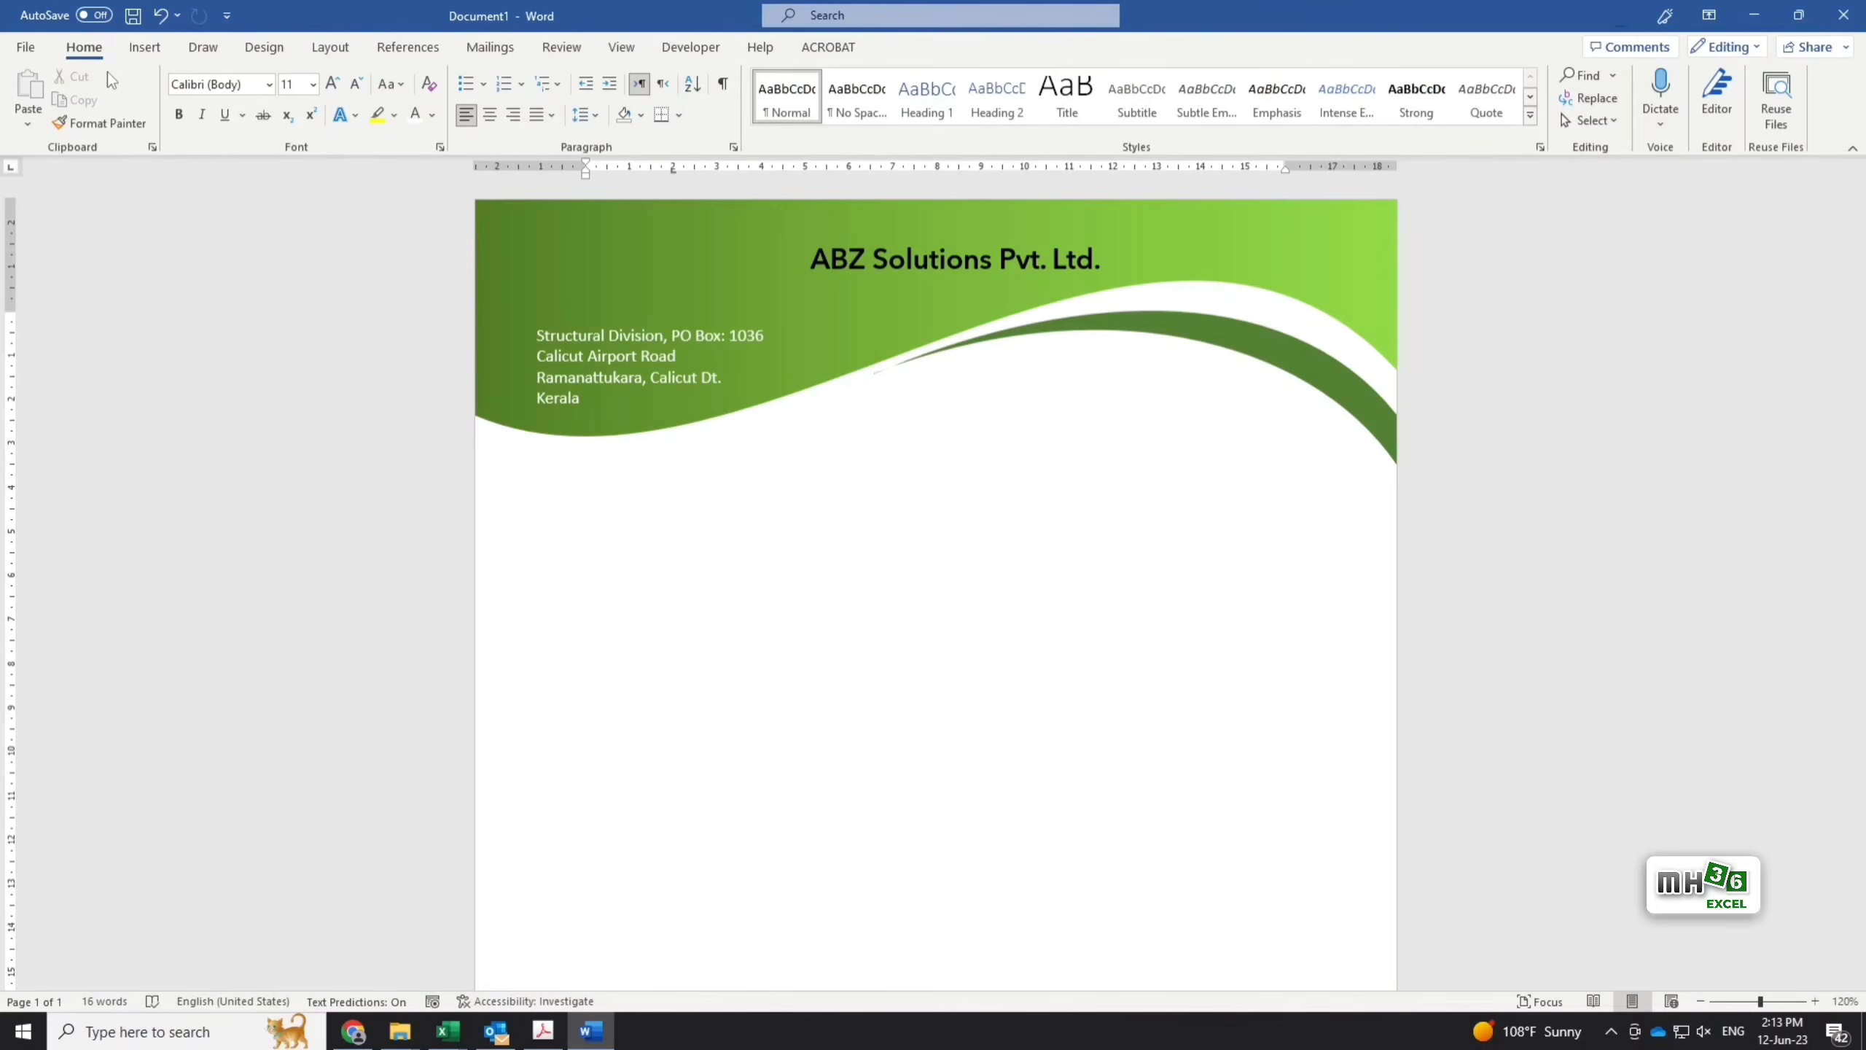
# Insert the solid bar chart icon with a diagonal arrow from the stock icons into the page below the header.
pyautogui.click(147, 49)
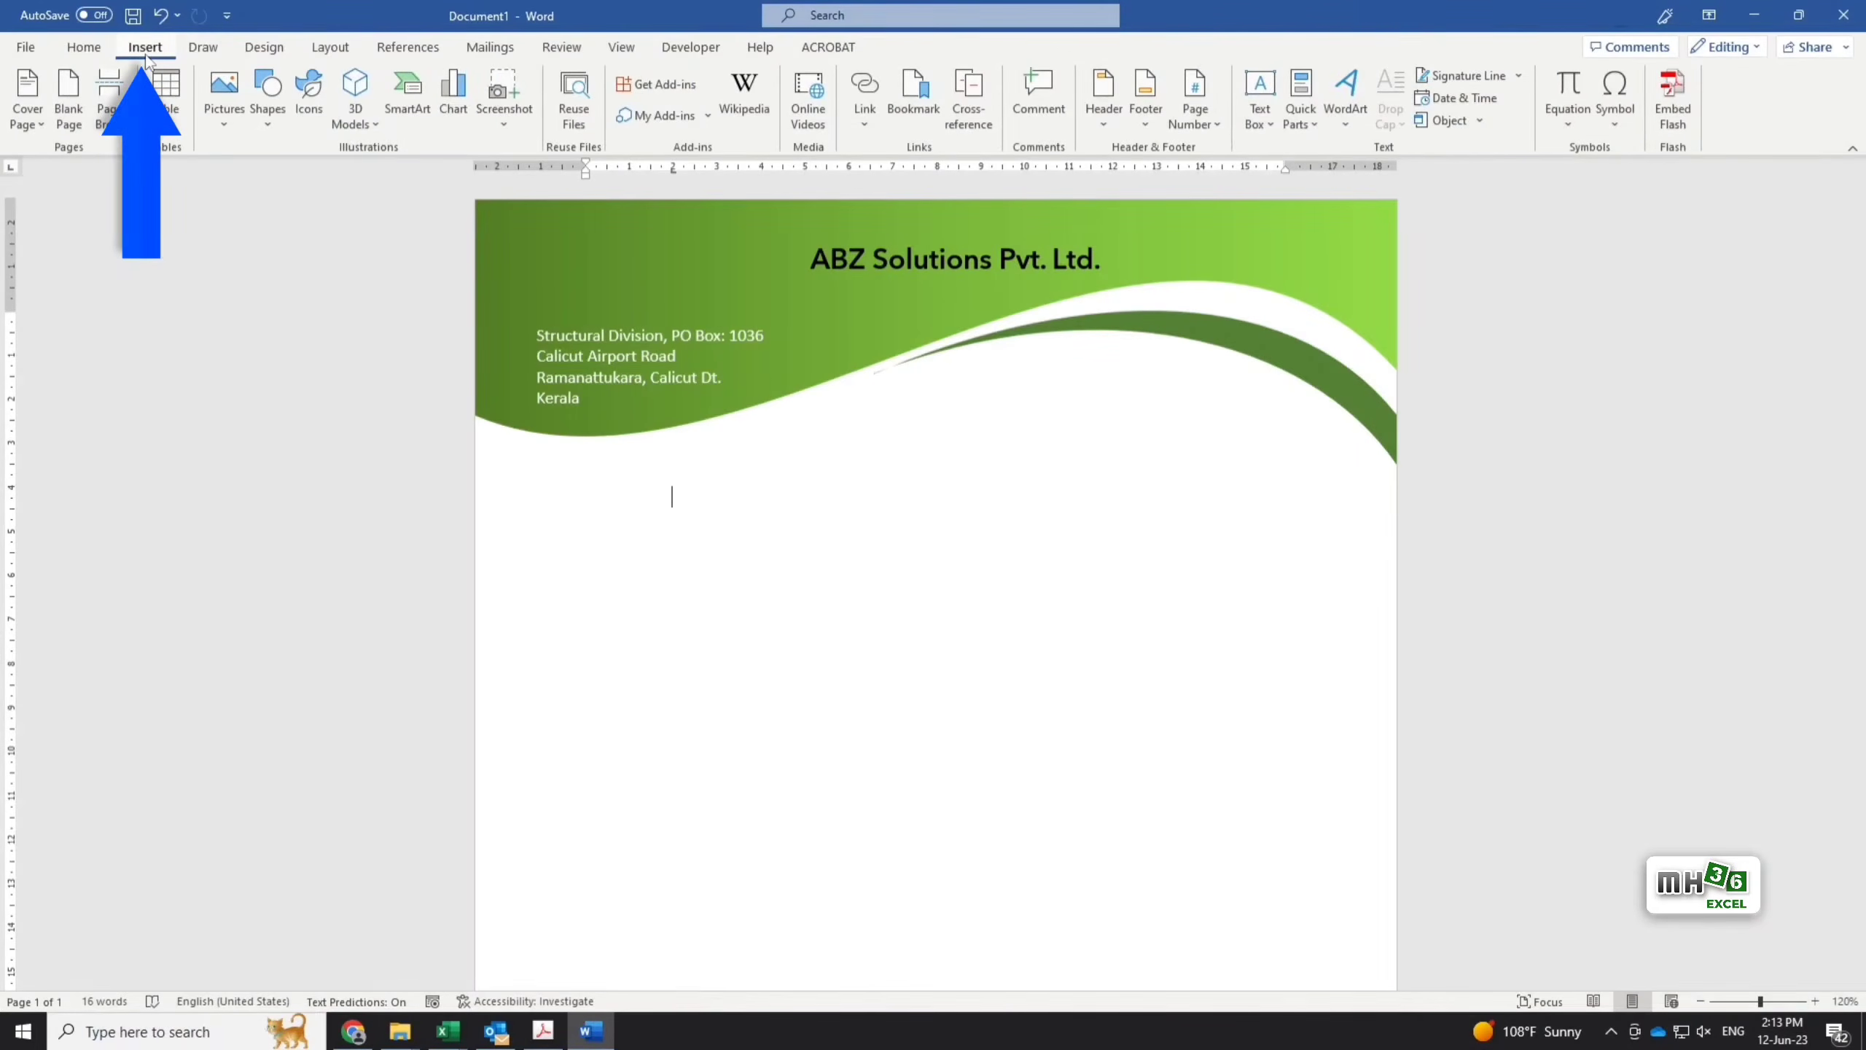
pyautogui.click(315, 88)
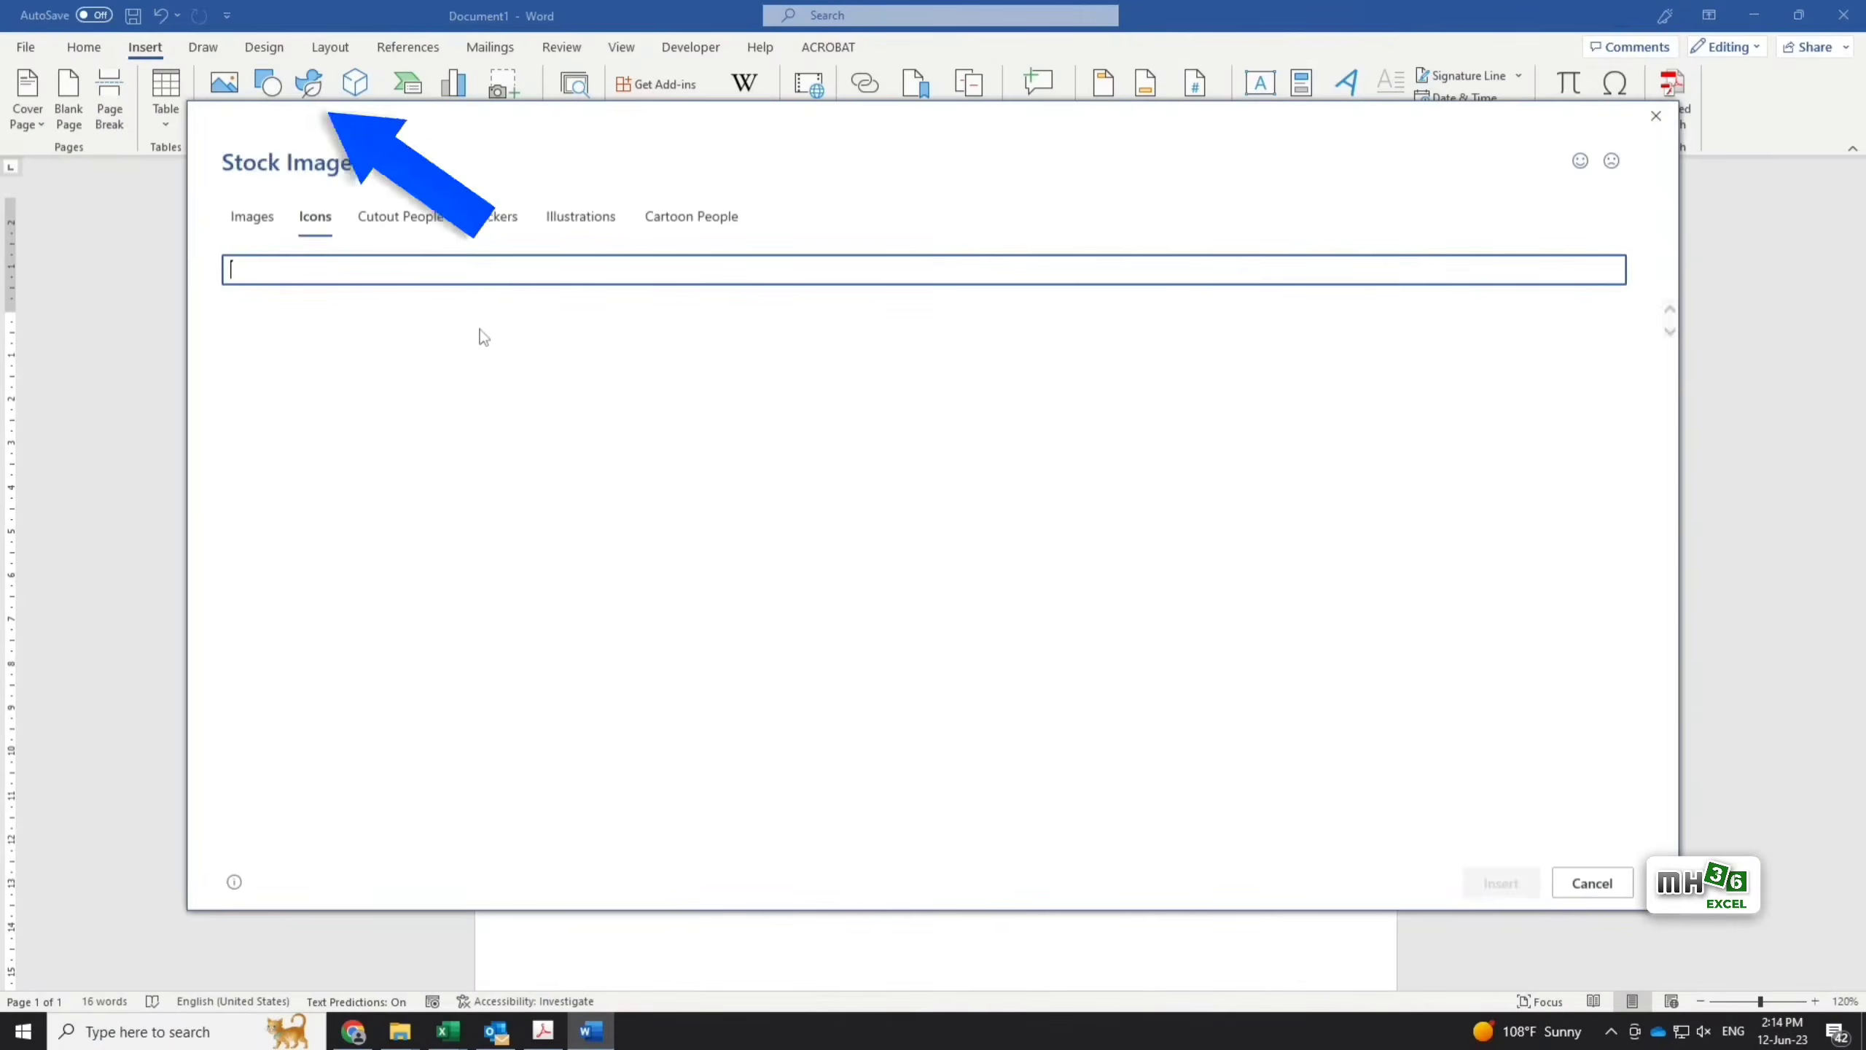
pyautogui.scroll(-2, 755, 601)
pyautogui.scroll(-4, 755, 601)
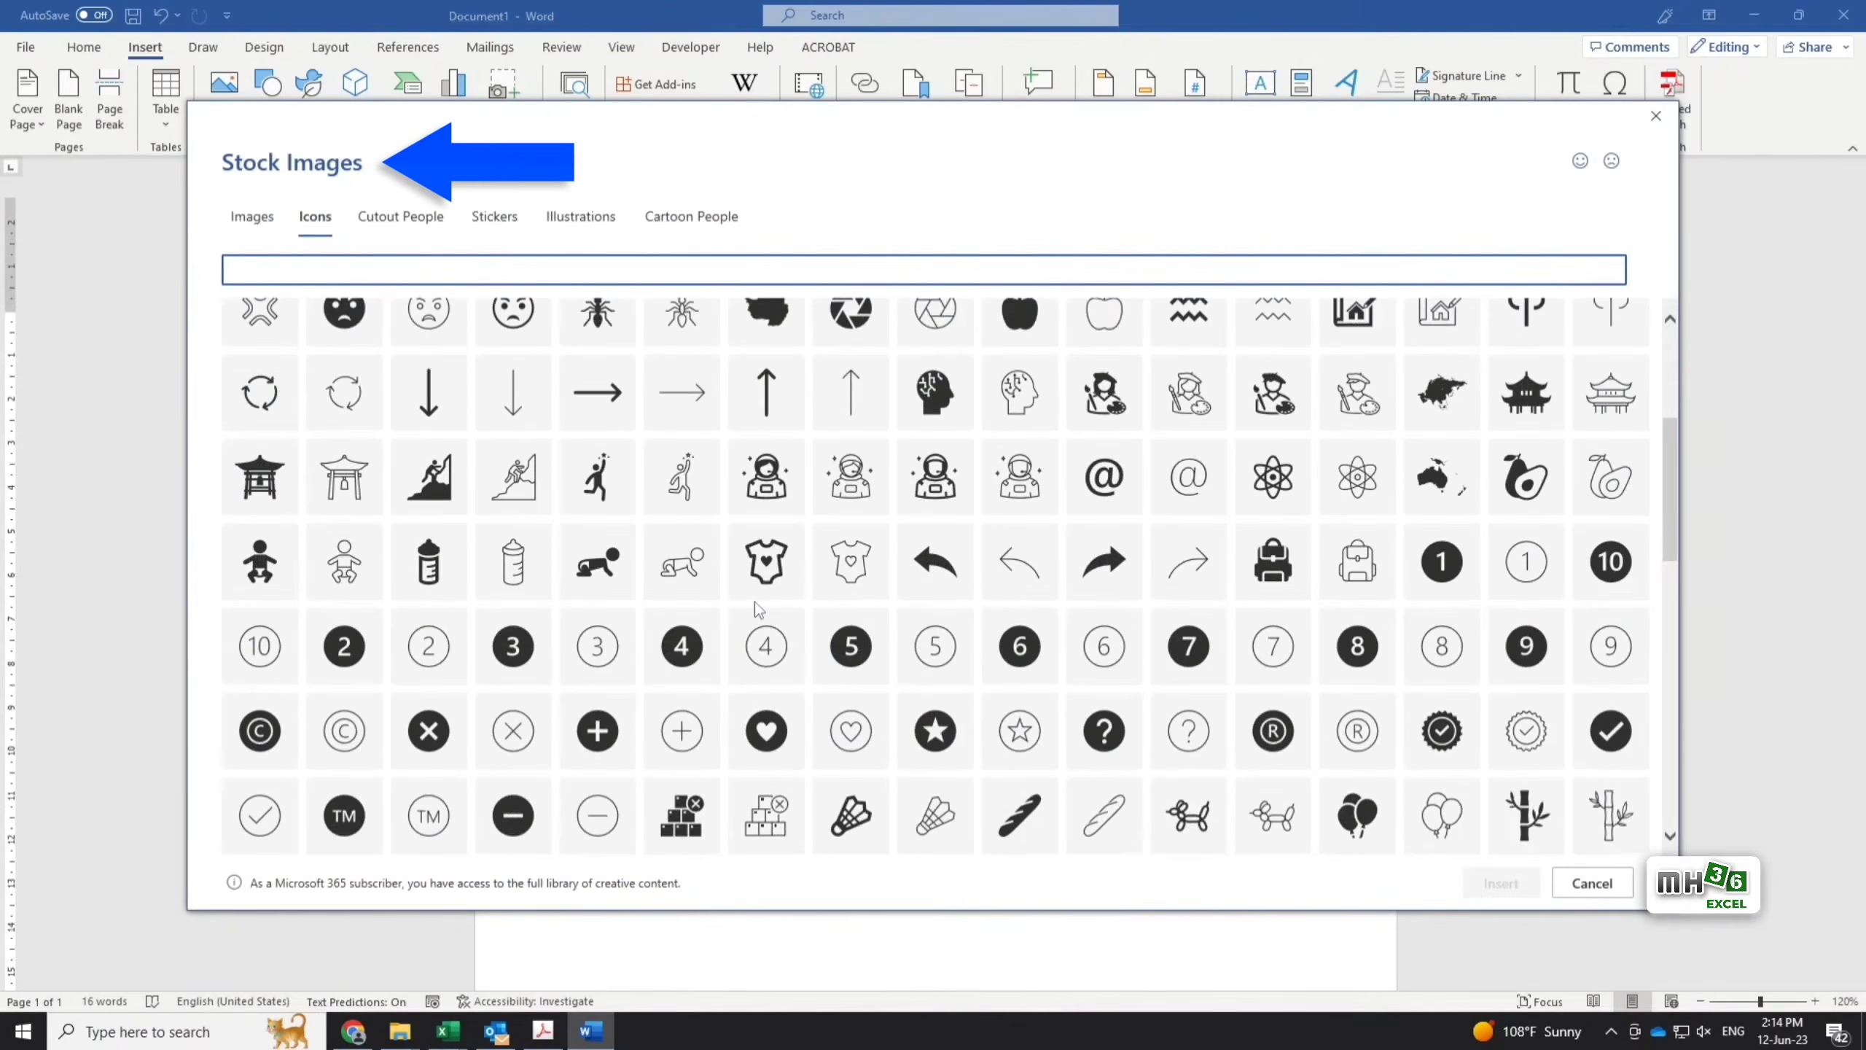
pyautogui.scroll(-2, 758, 620)
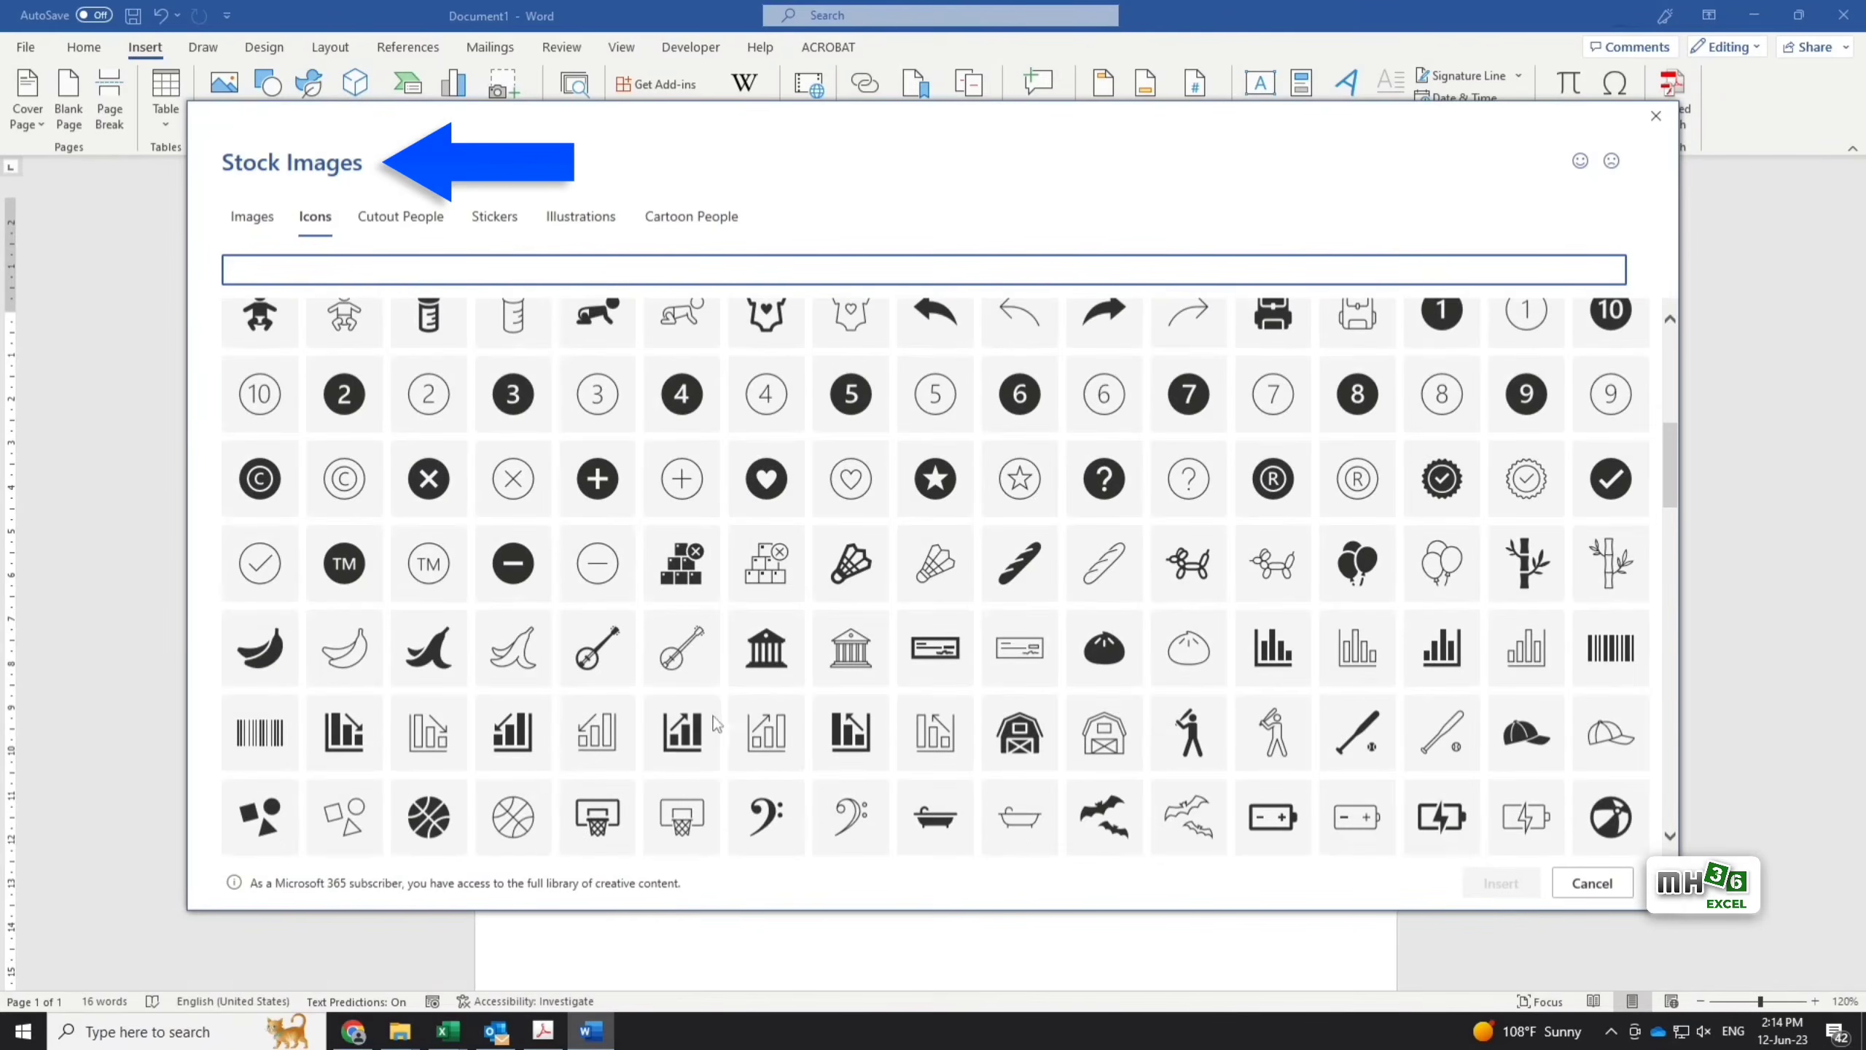
pyautogui.click(528, 657)
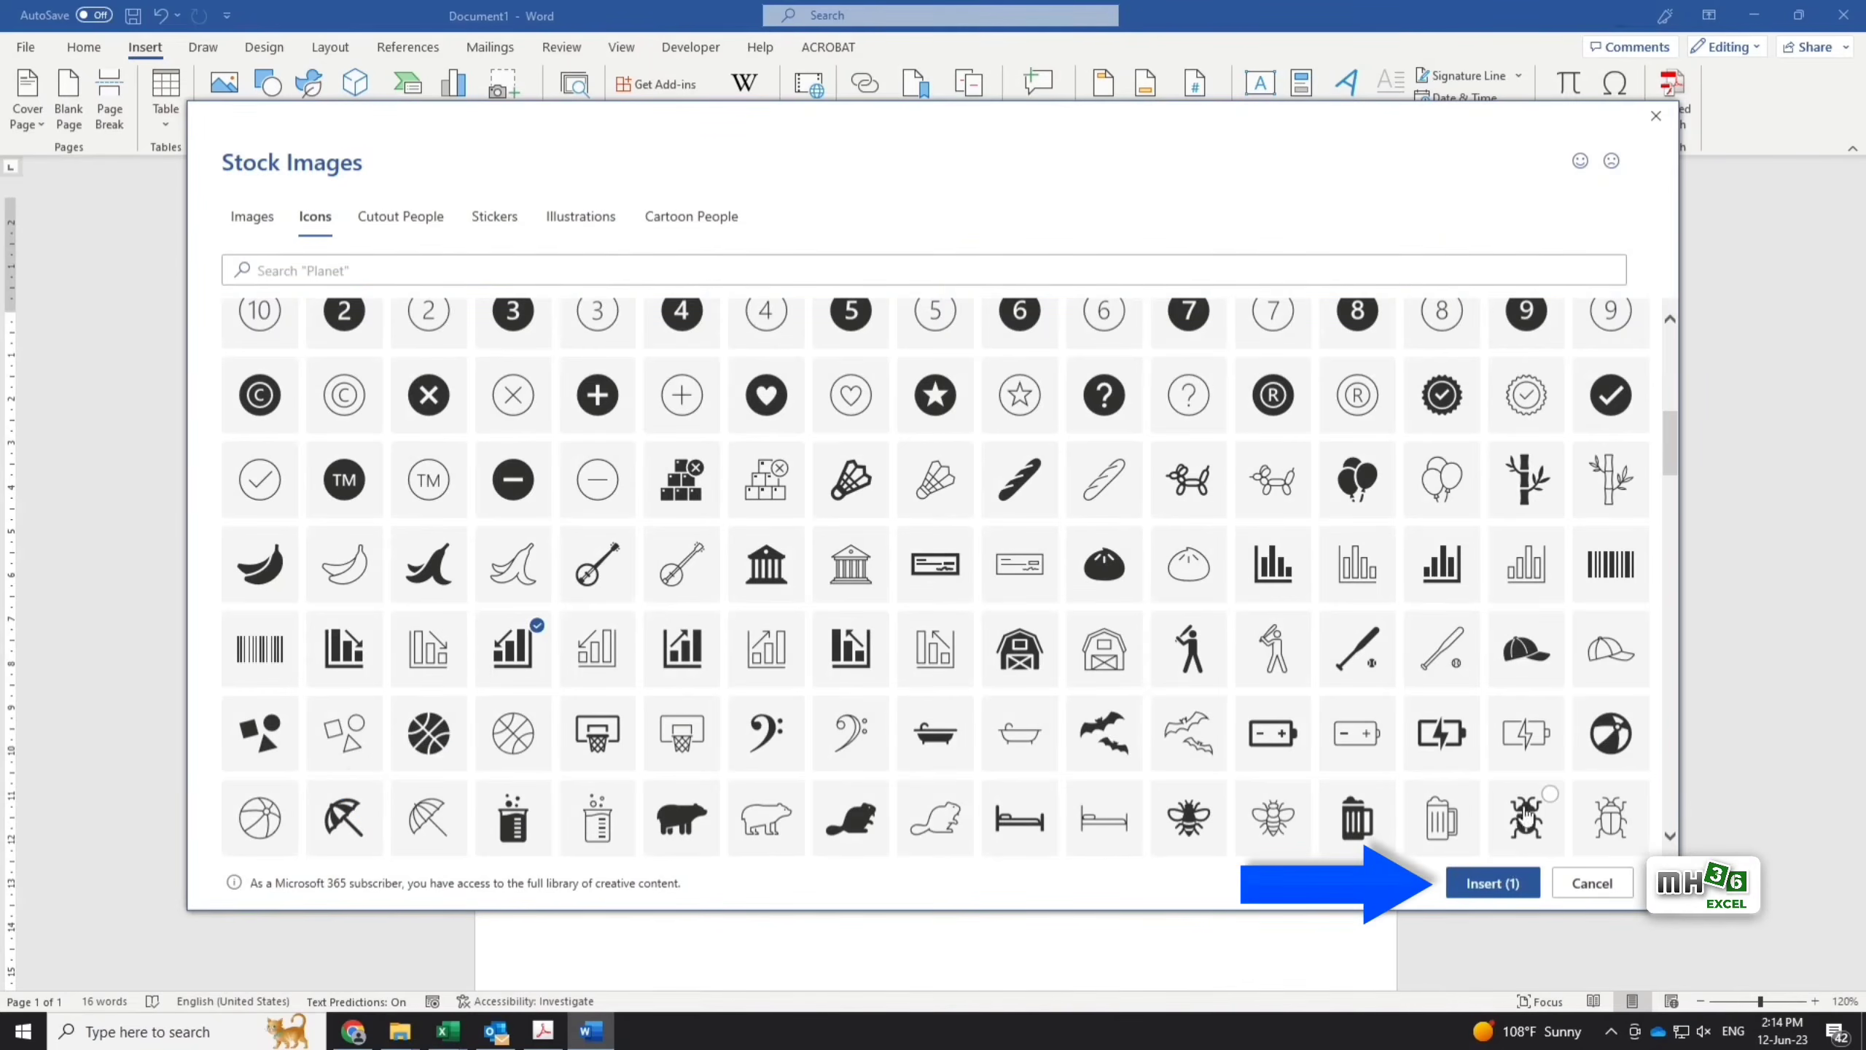
pyautogui.click(1506, 885)
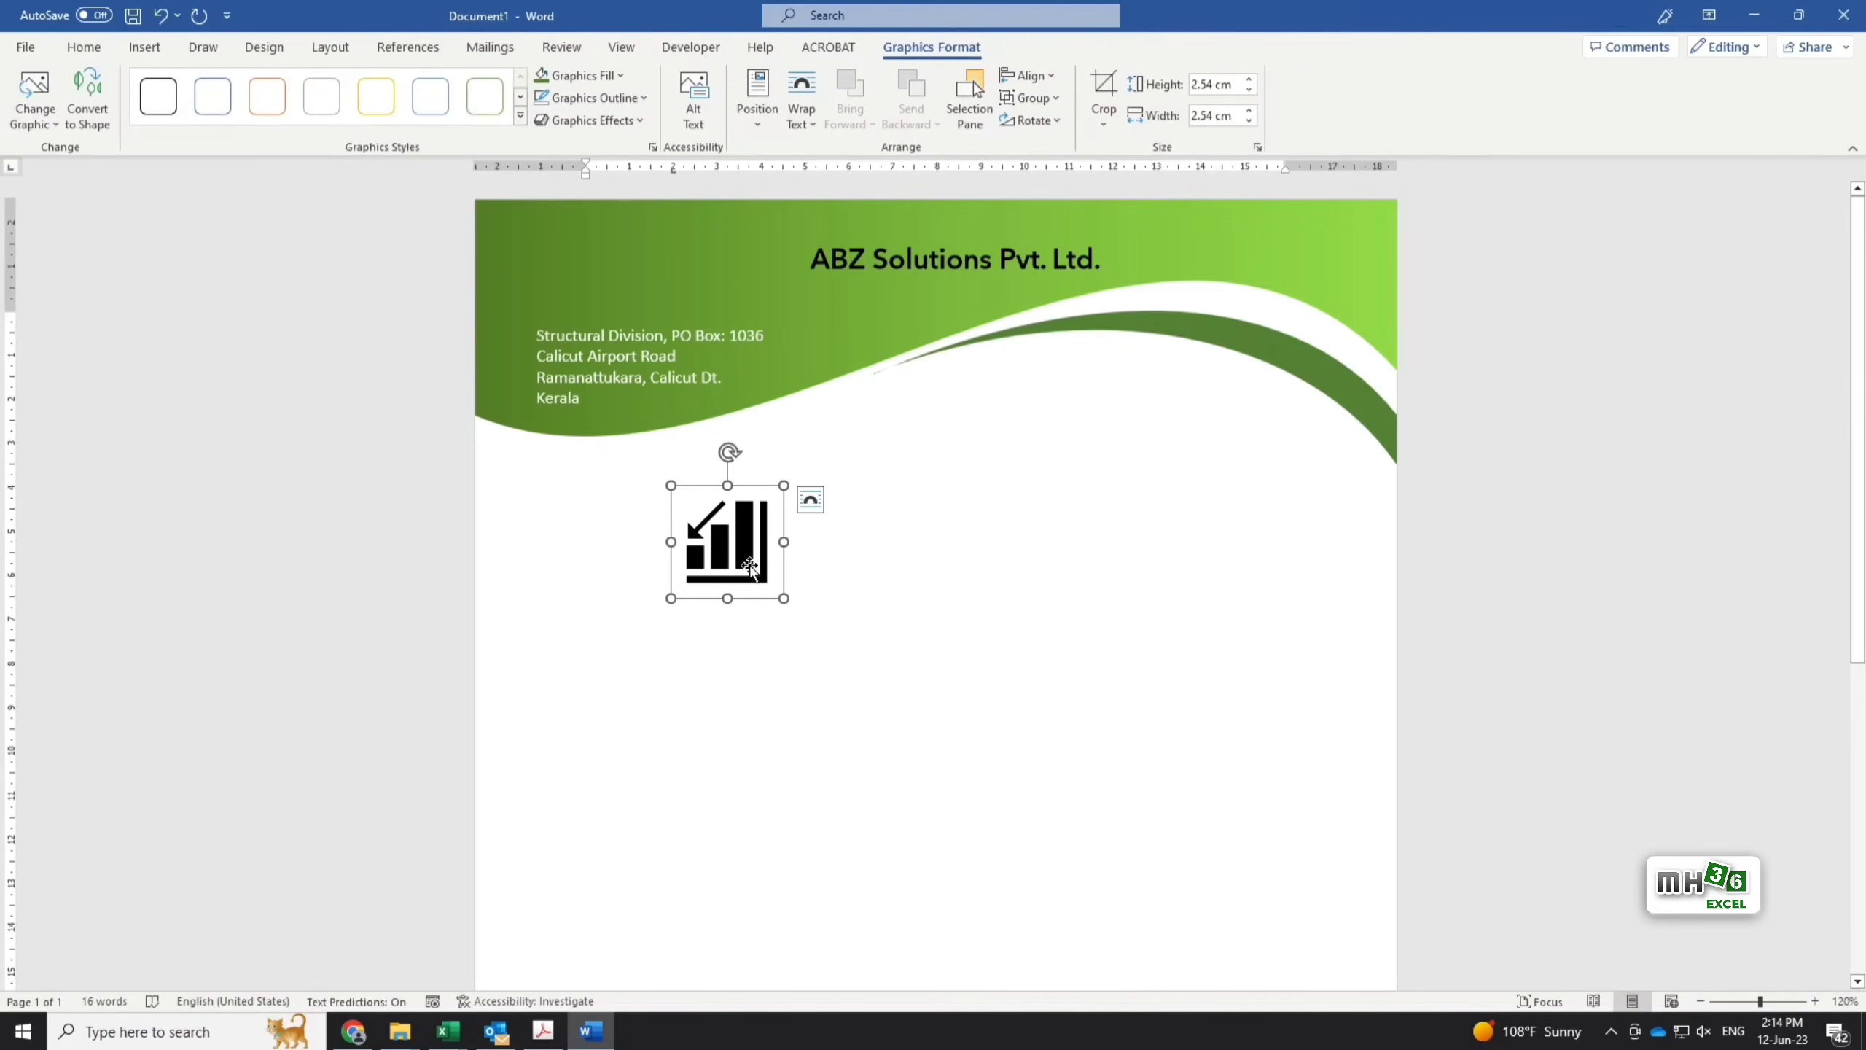
# Shrink the chart icon to about 2.01 cm square and set its text wrapping to in front of text.
pyautogui.moveTo(784, 598); pyautogui.dragTo(760, 575)
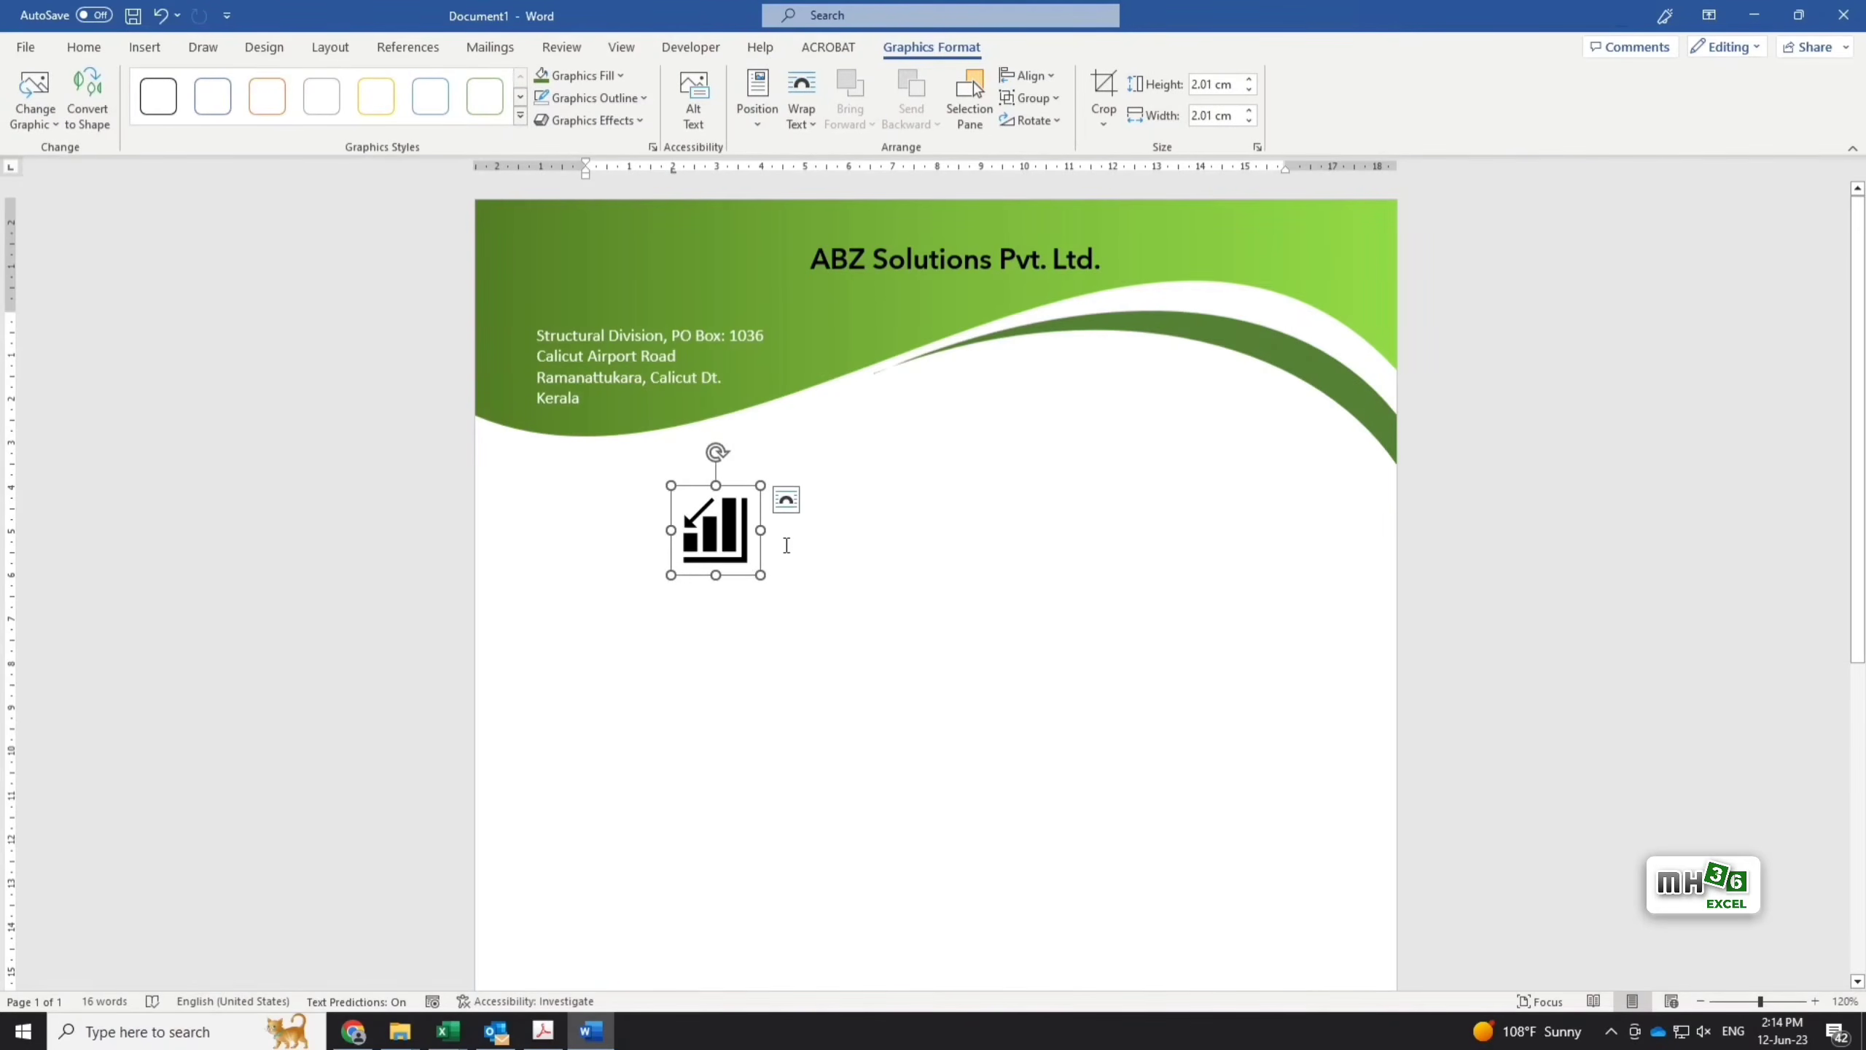
pyautogui.click(787, 503)
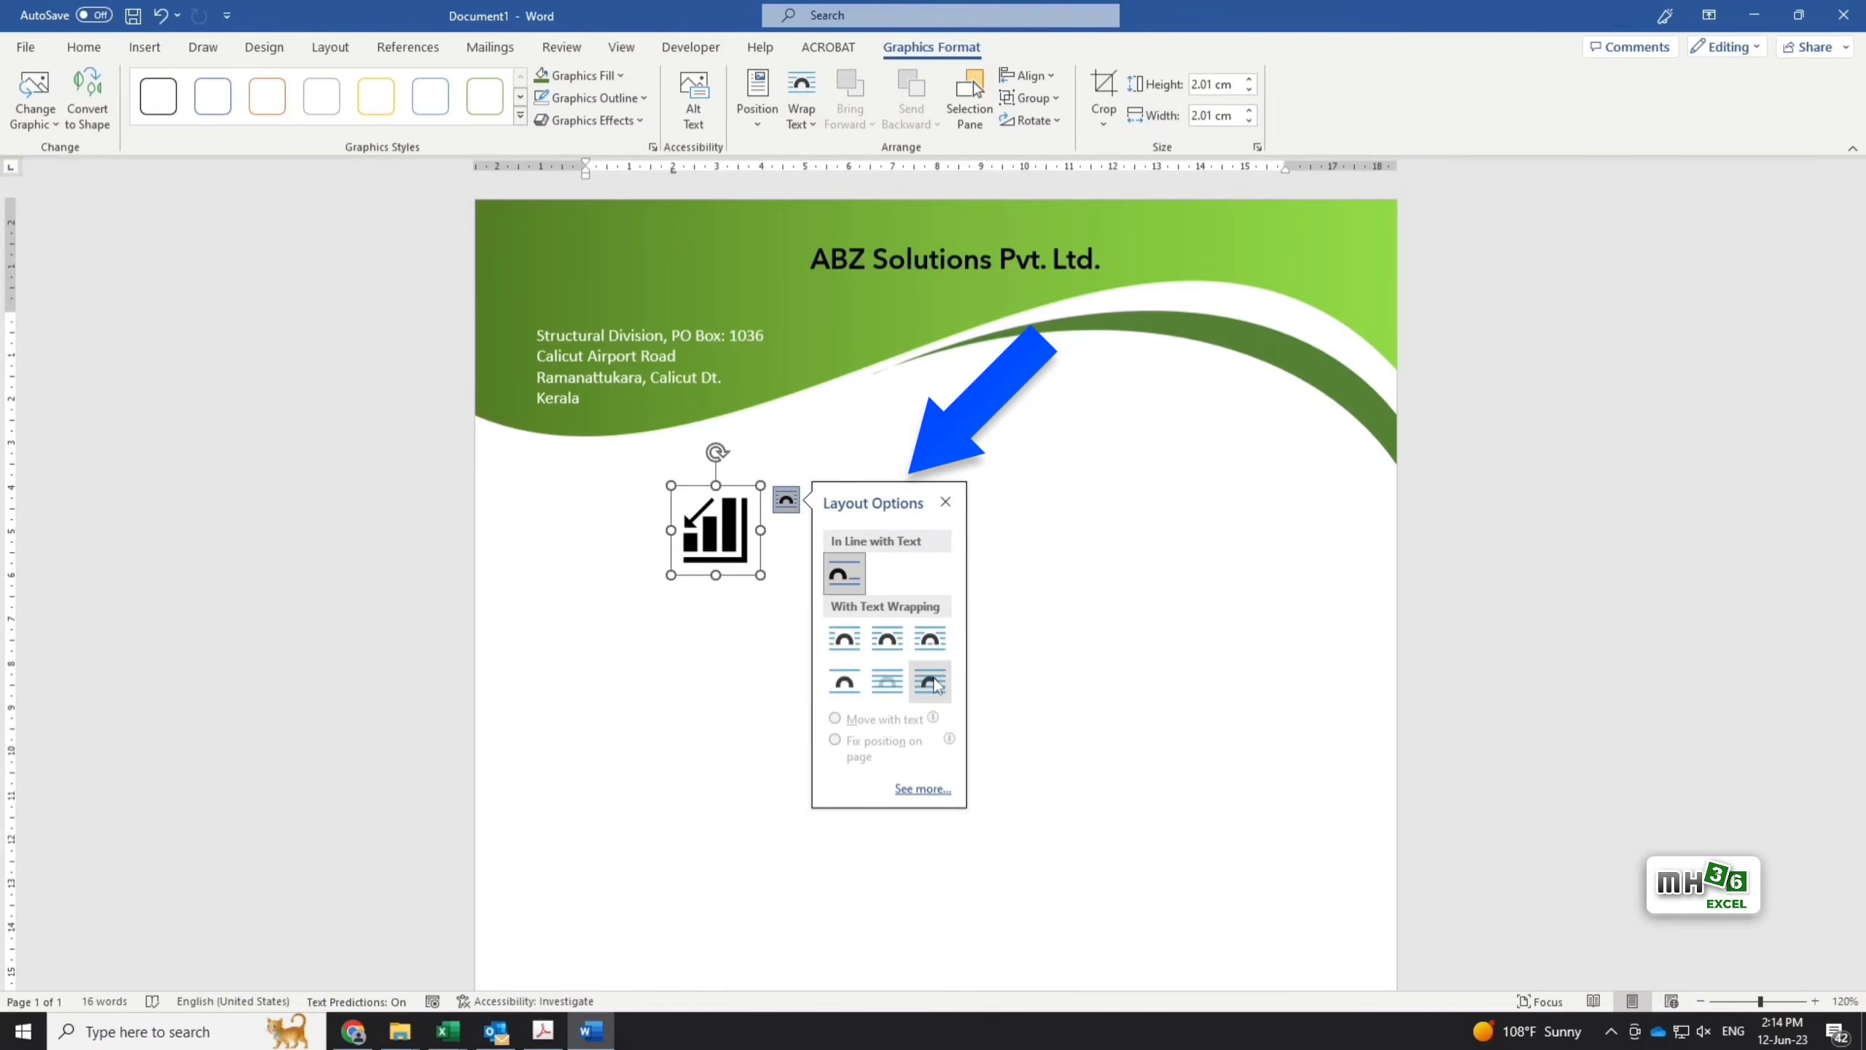
pyautogui.click(935, 683)
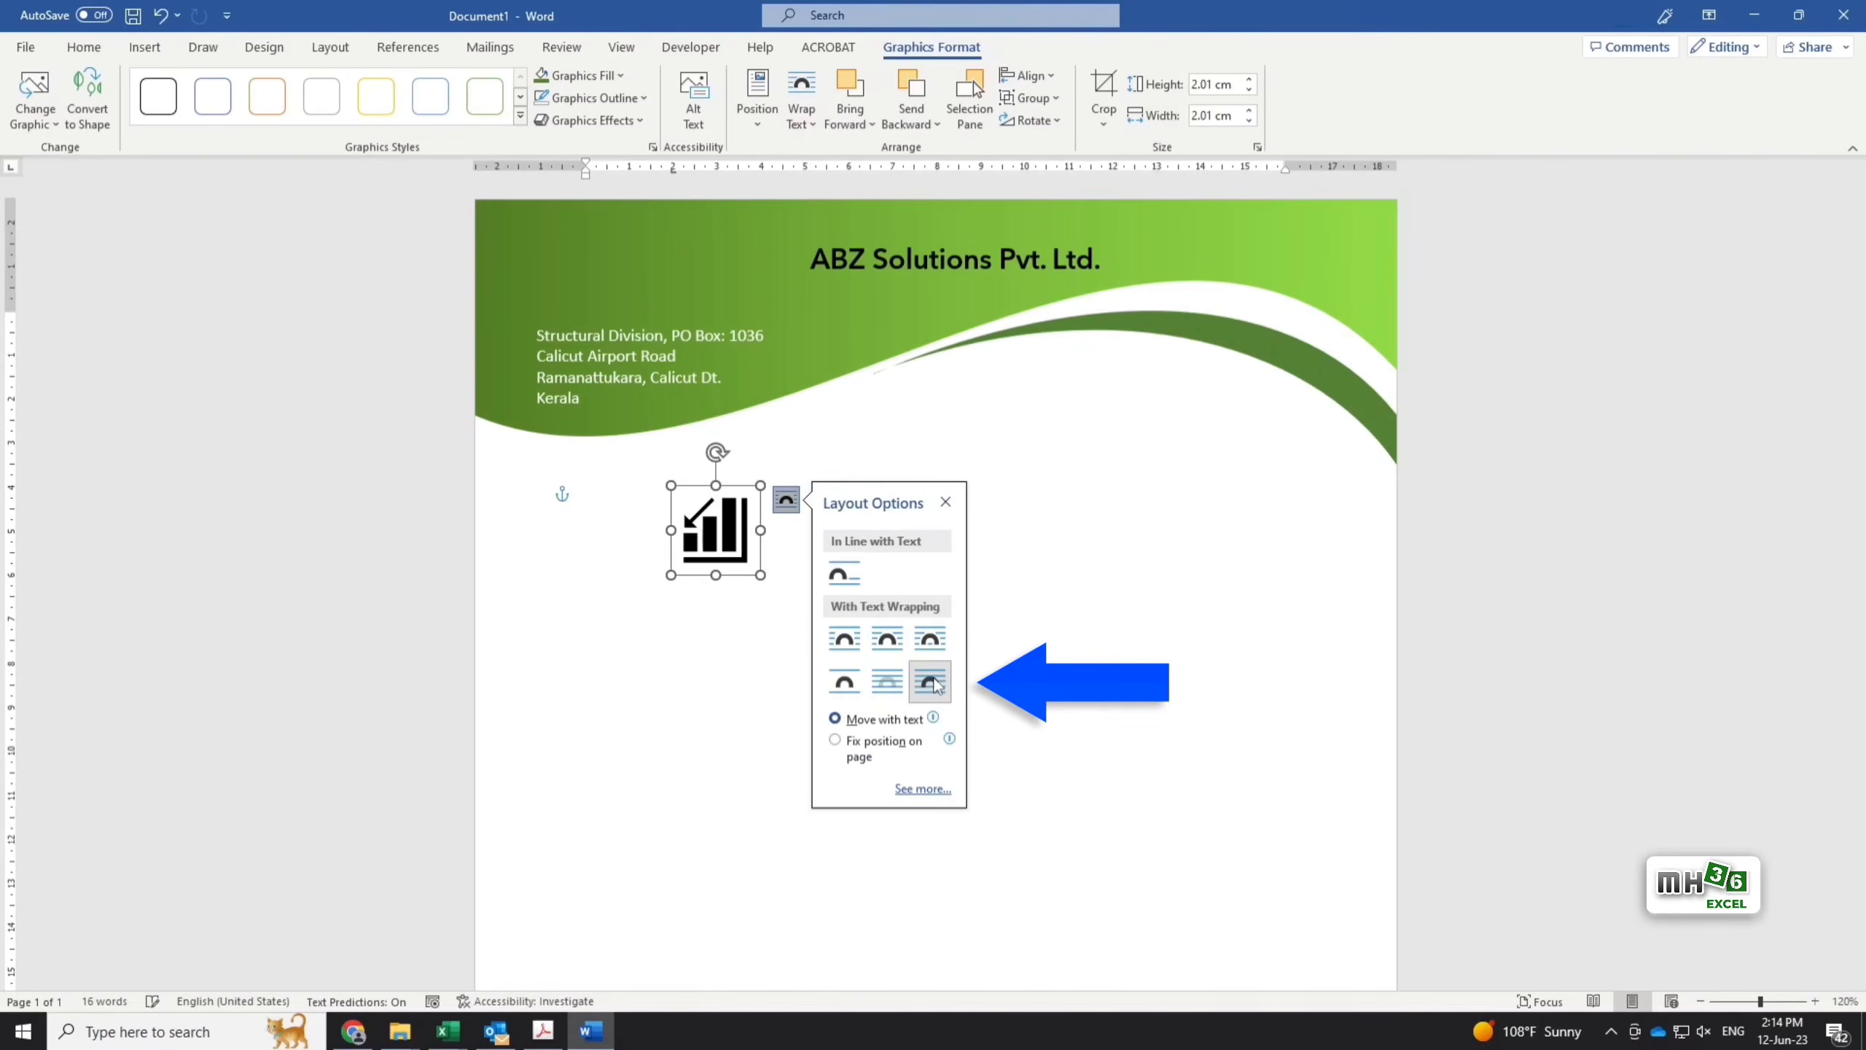
# Place the chart icon in the green header above the address at about 1.68 cm square and fill it white.
pyautogui.click(740, 542)
pyautogui.moveTo(740, 543); pyautogui.dragTo(646, 287)
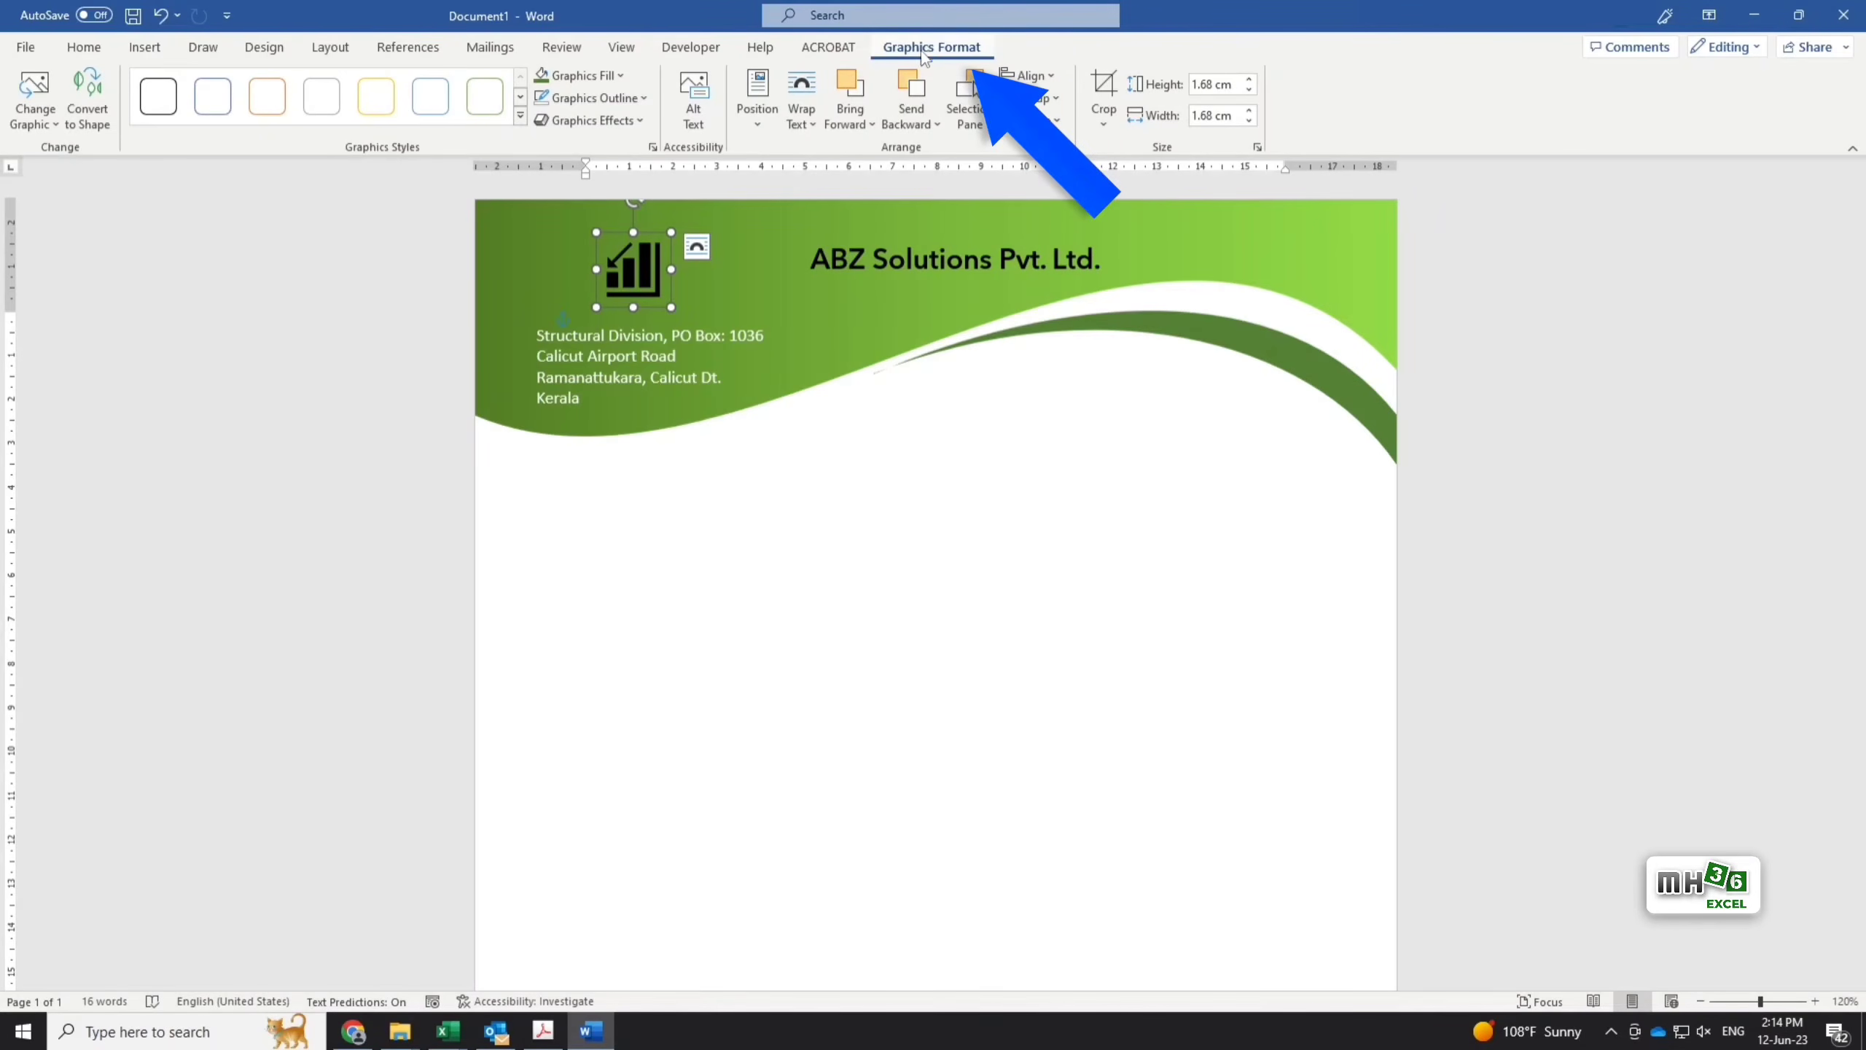
pyautogui.click(621, 76)
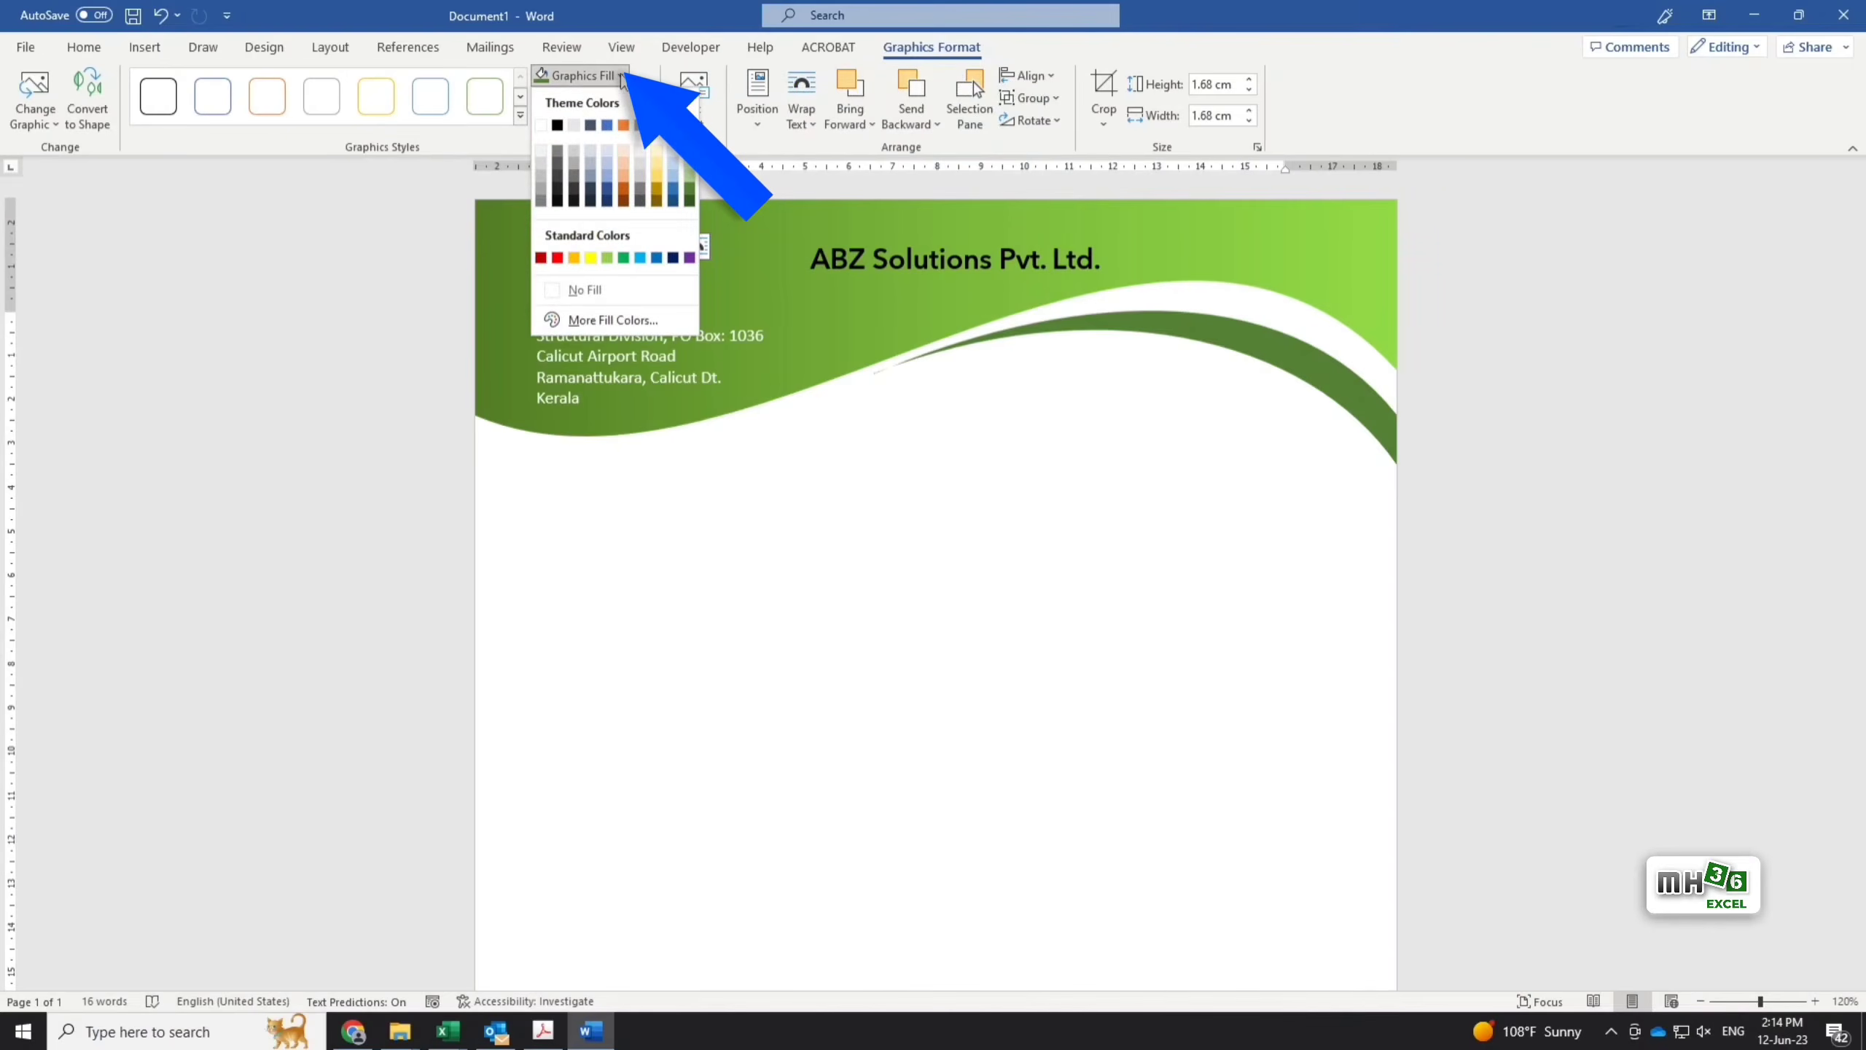
pyautogui.click(541, 125)
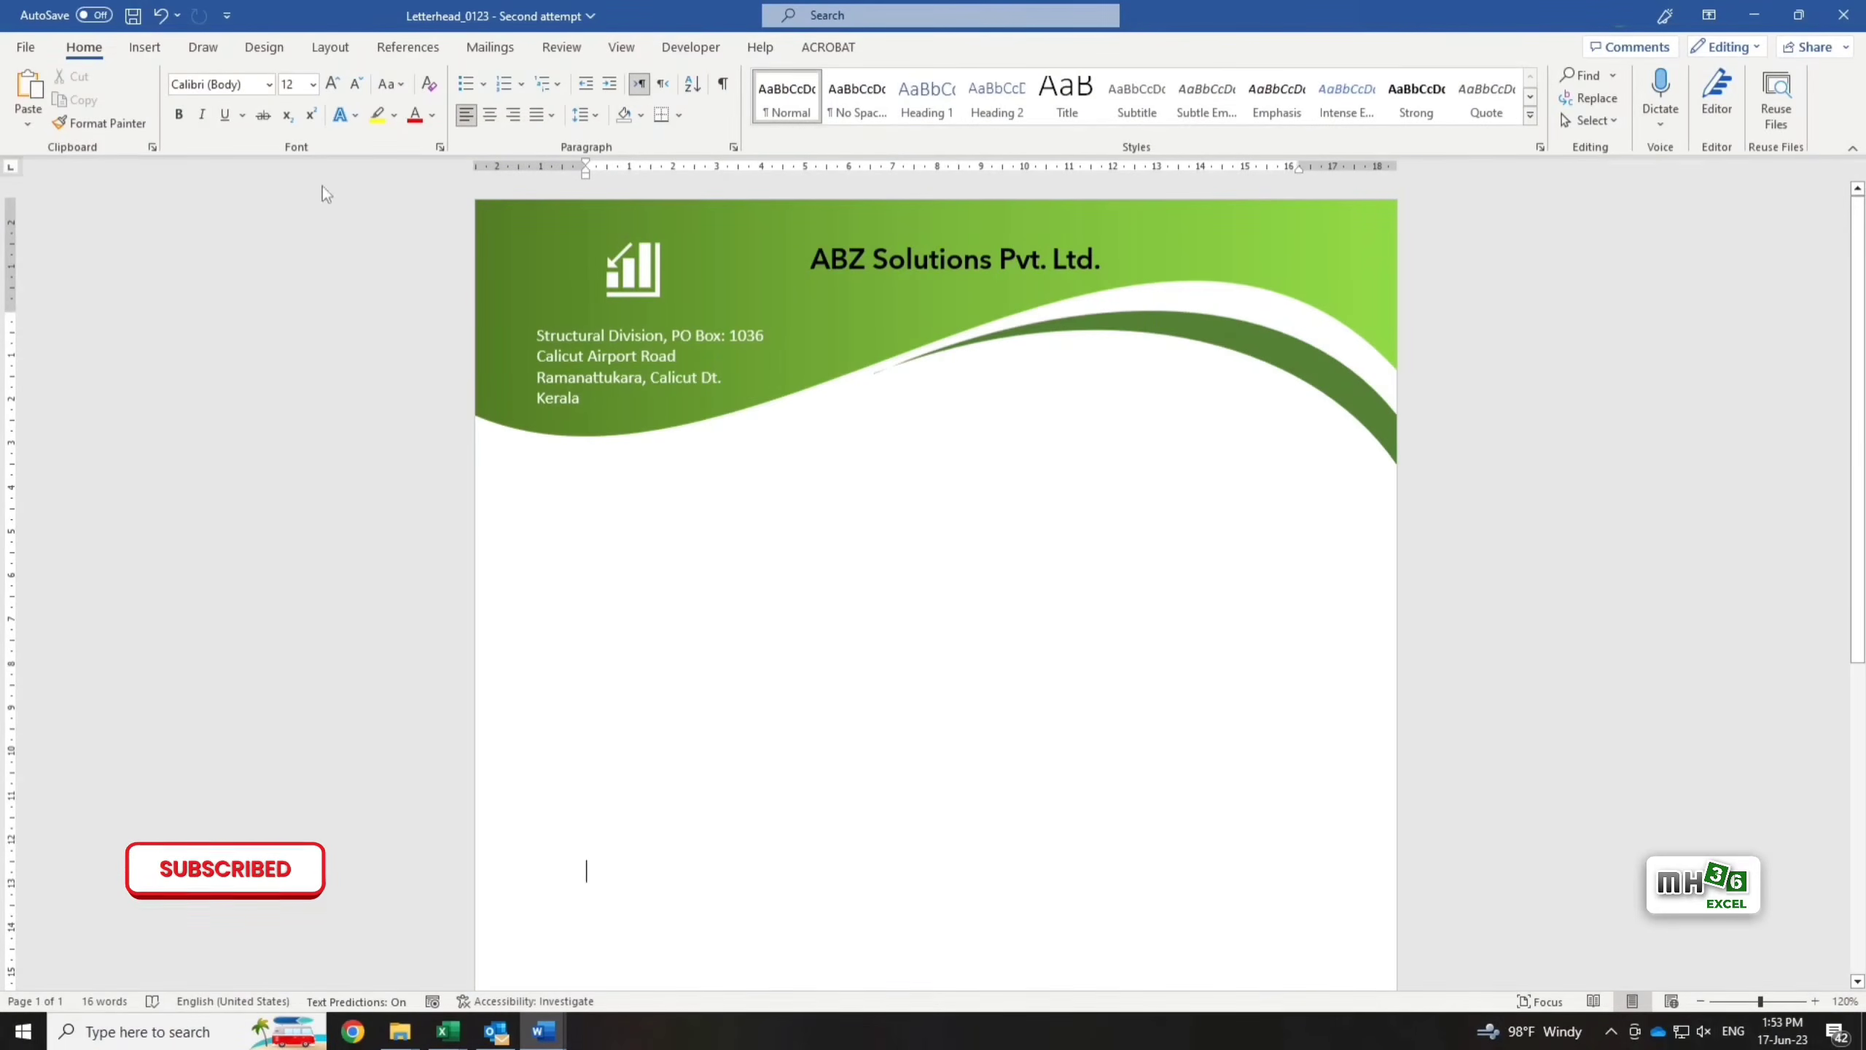
# Add a picture watermark from the file 1686994906455.png with automatic scale and Washout turned off.
pyautogui.click(281, 54)
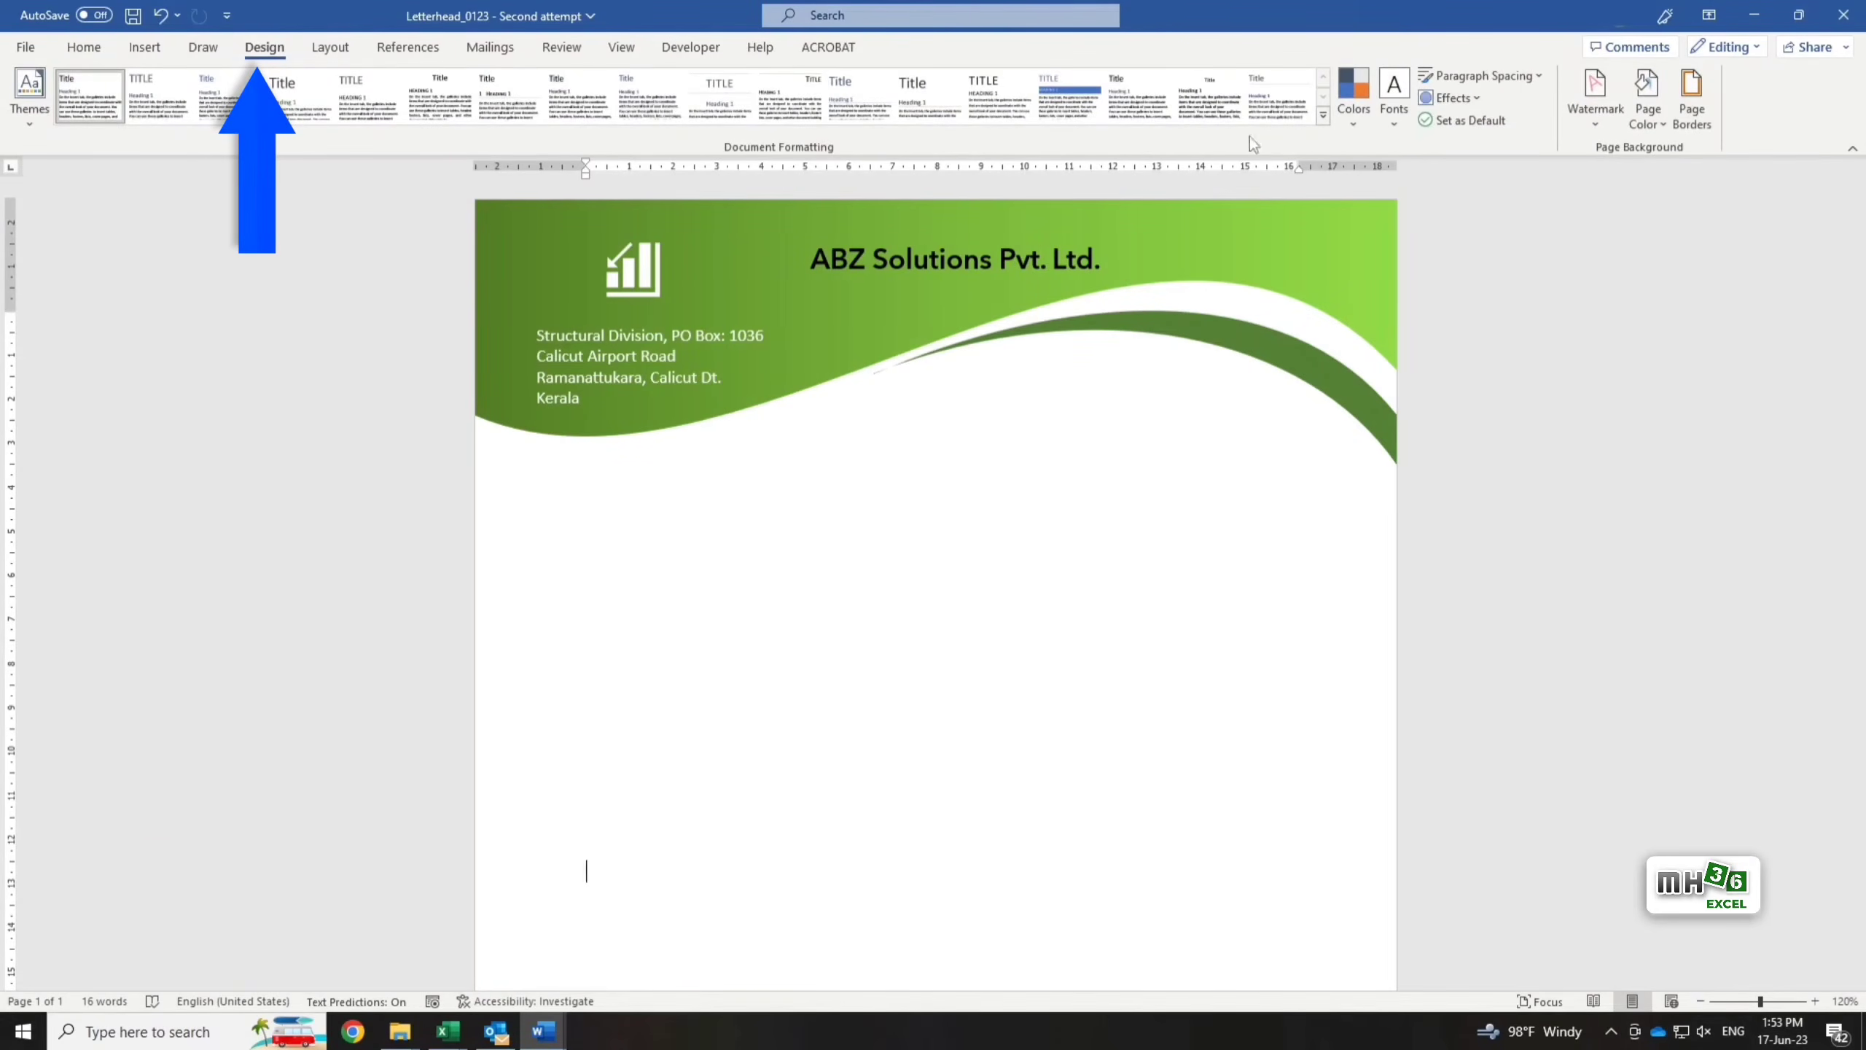
pyautogui.click(1599, 122)
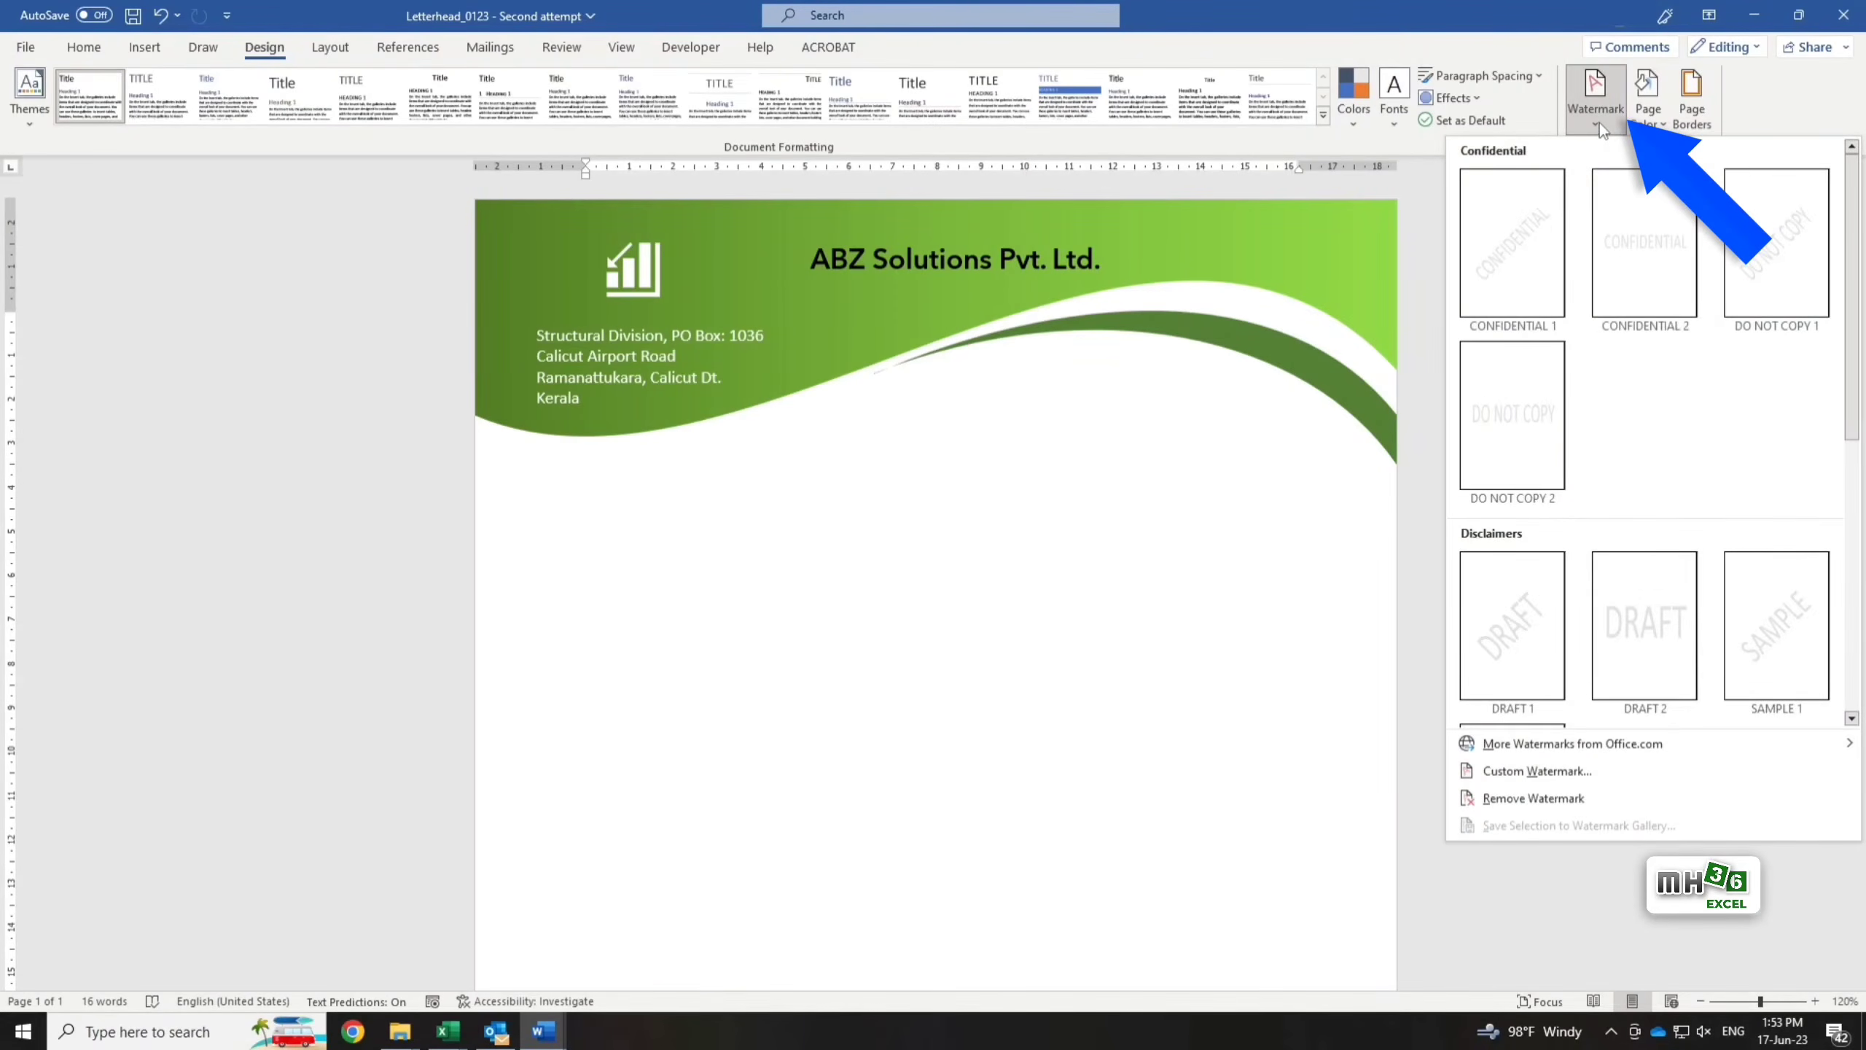
pyautogui.click(1600, 781)
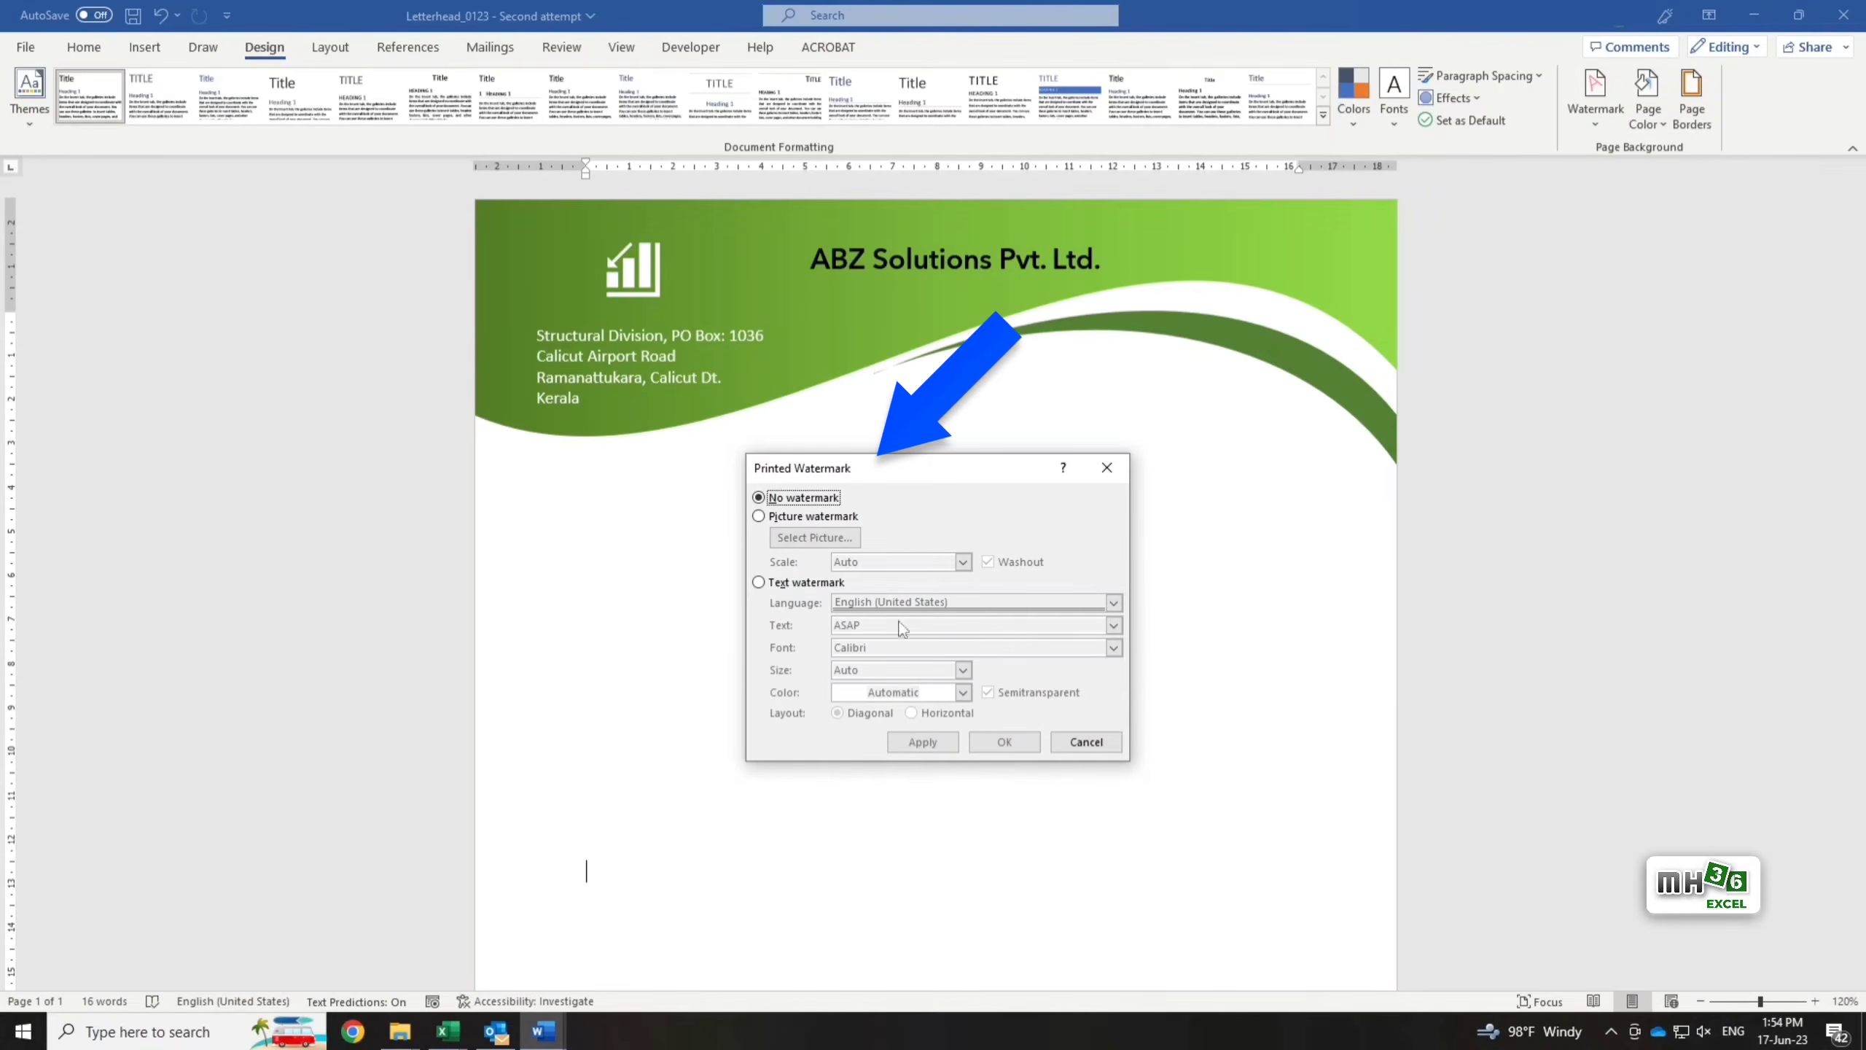
pyautogui.click(760, 520)
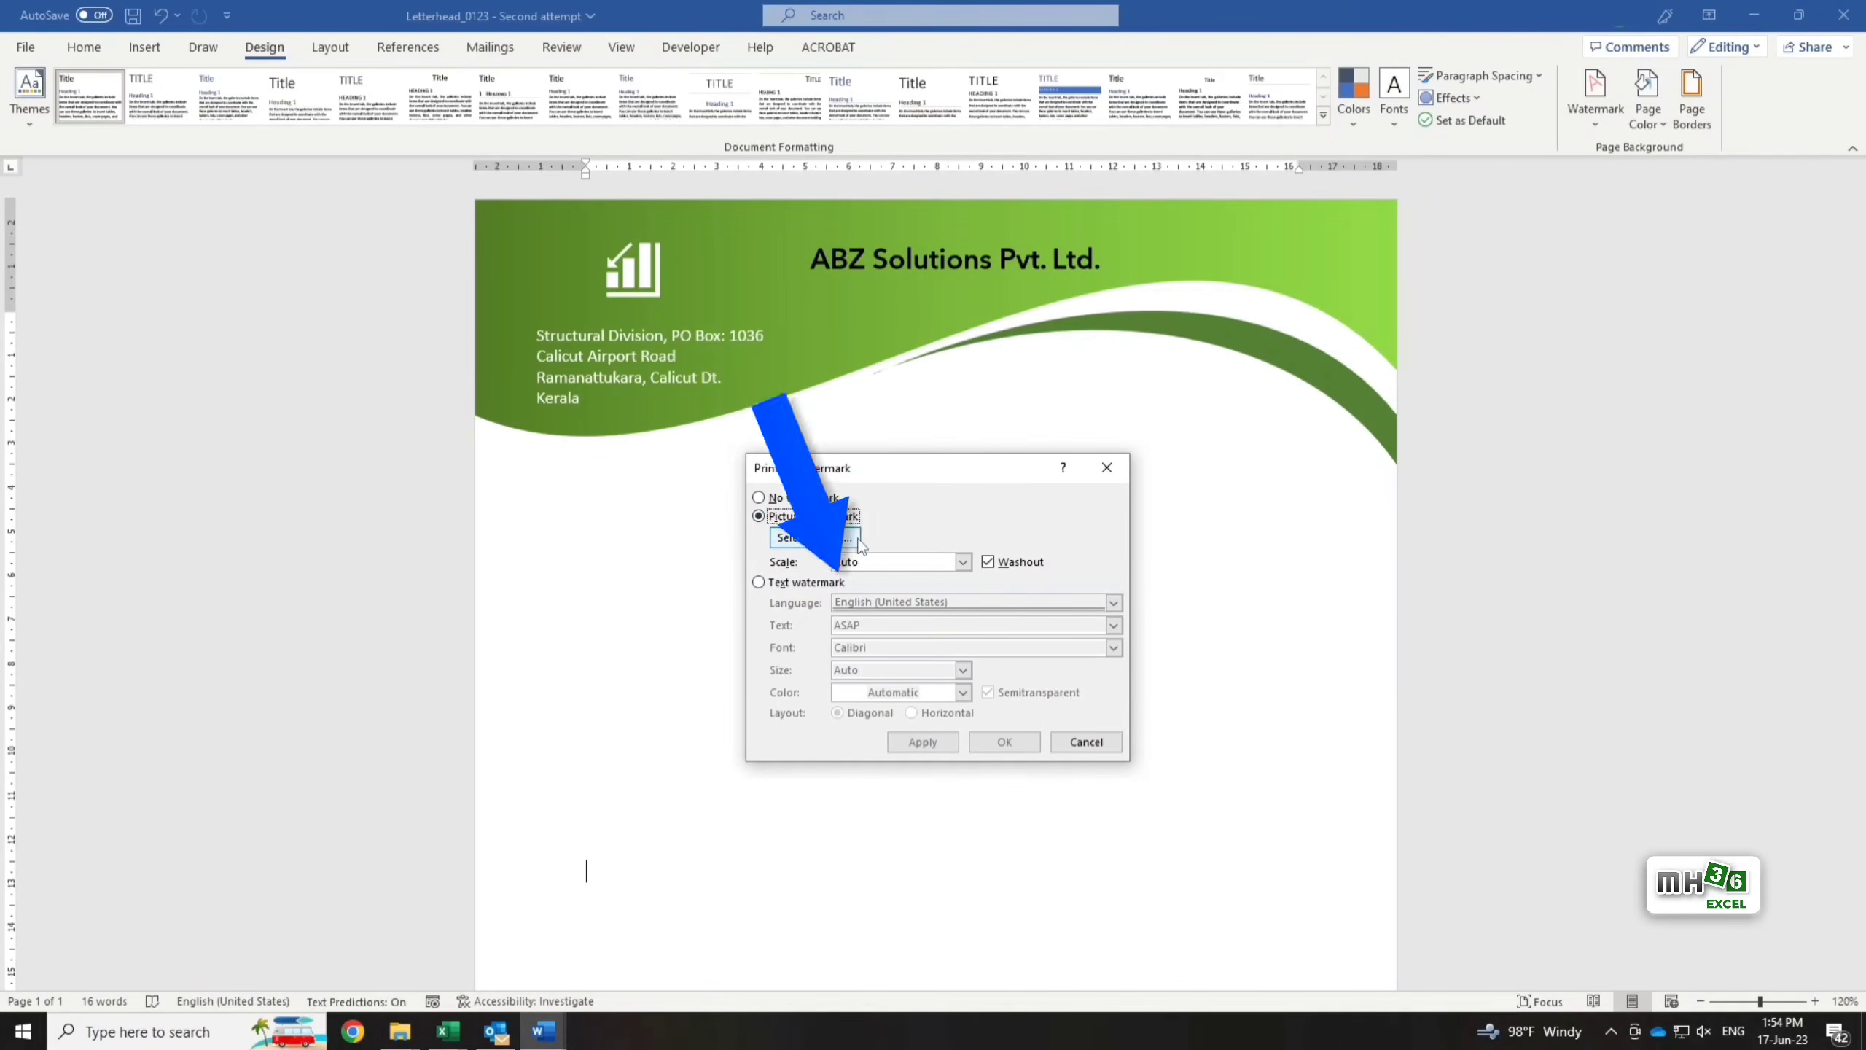
pyautogui.click(808, 536)
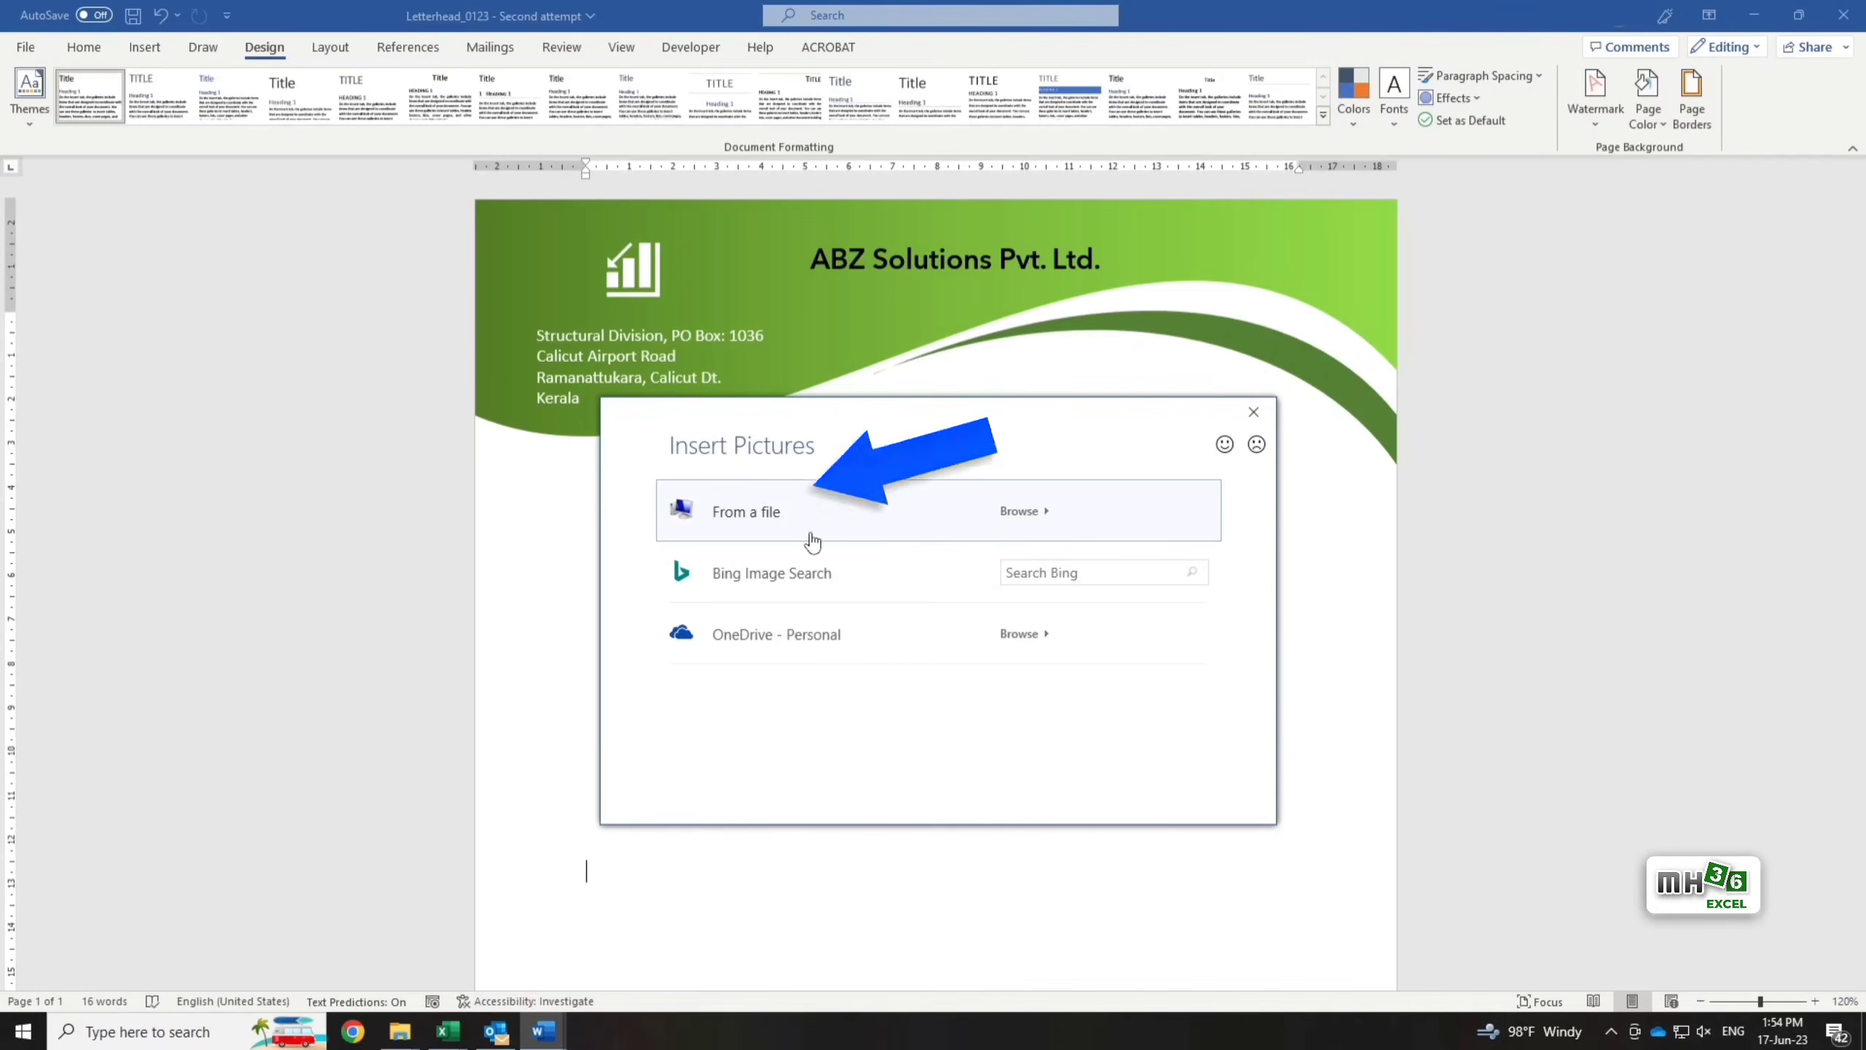
pyautogui.click(812, 542)
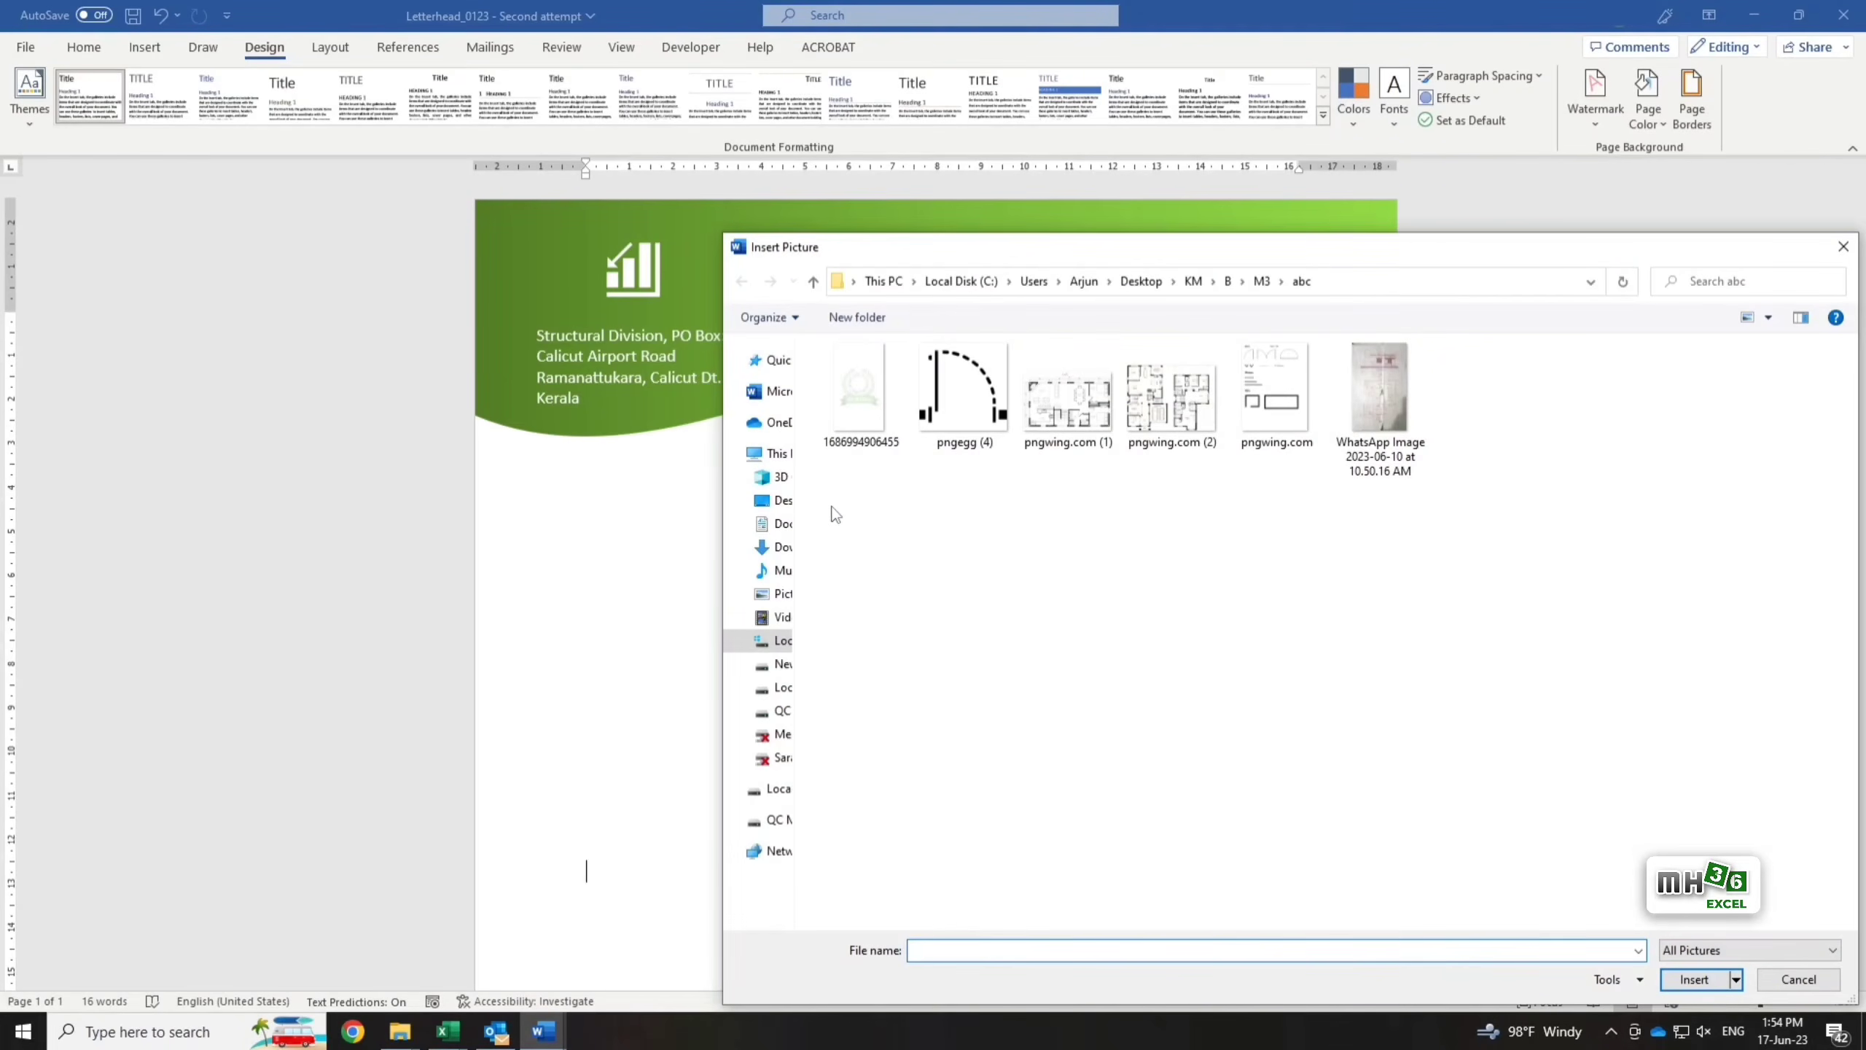
pyautogui.doubleClick(880, 419)
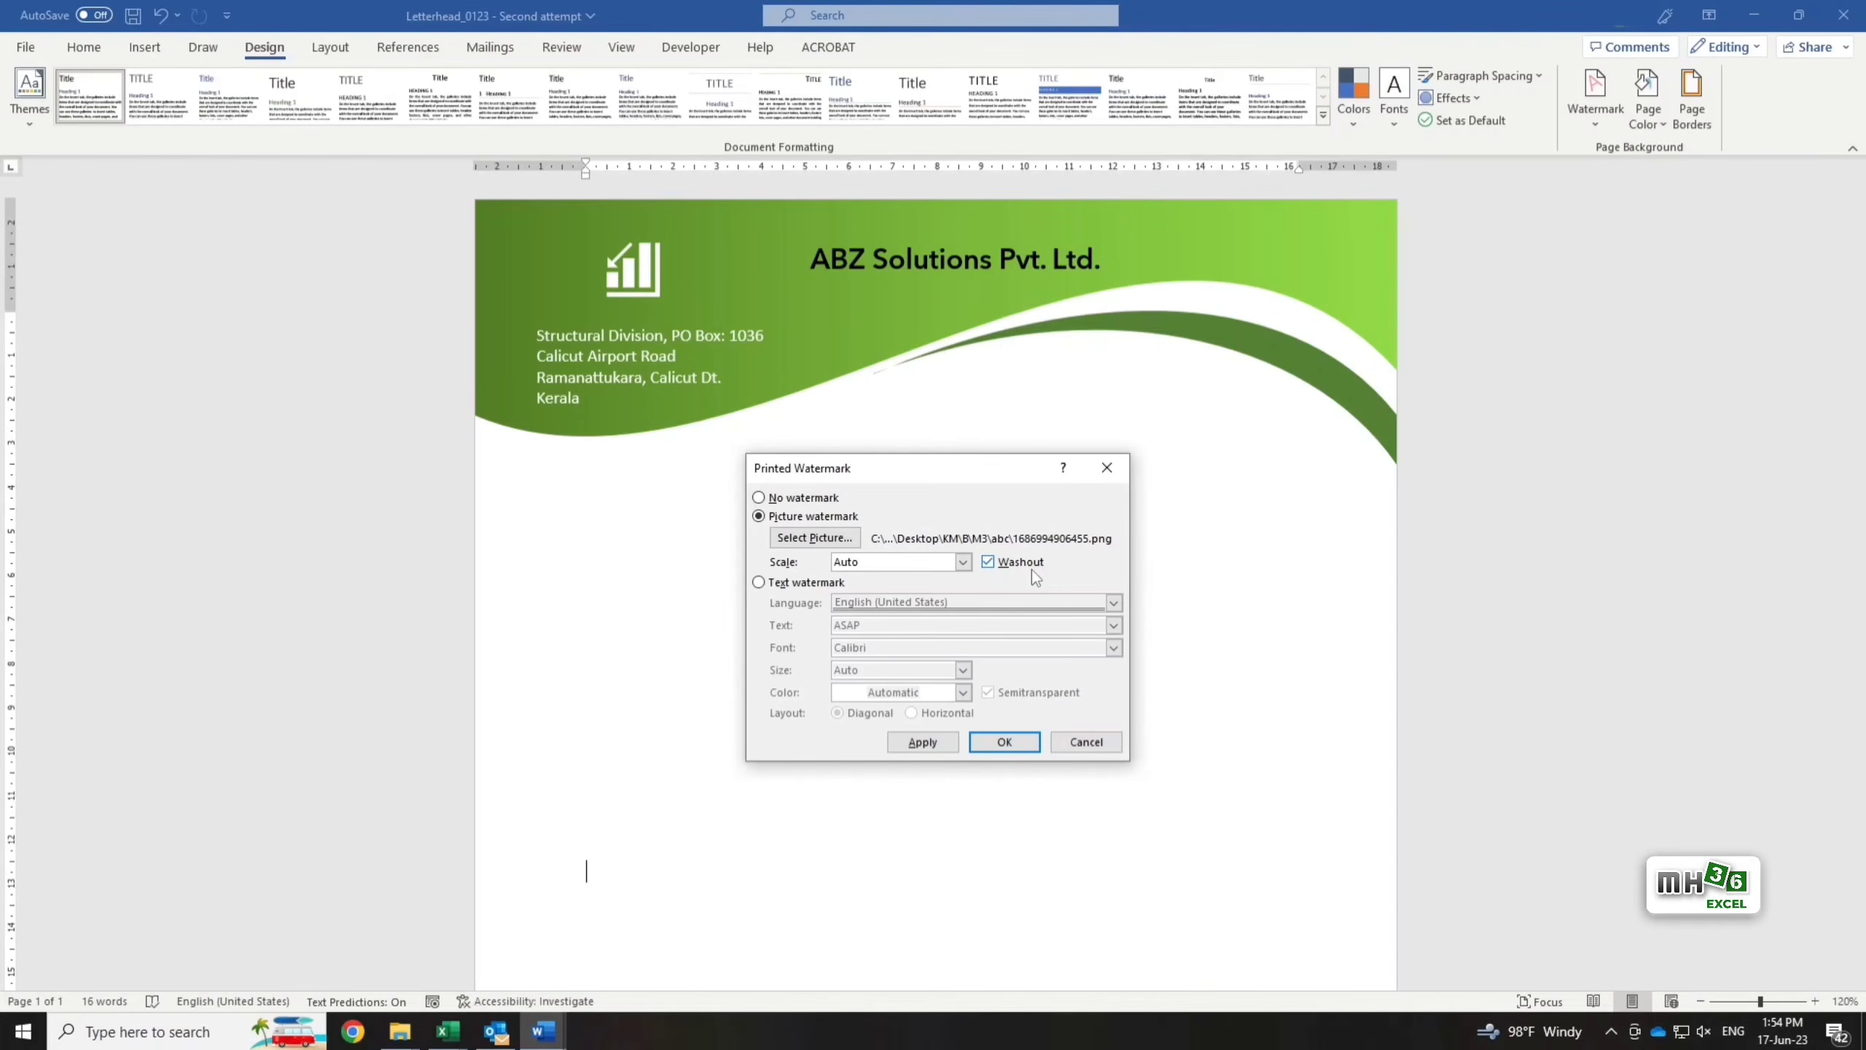
pyautogui.click(989, 563)
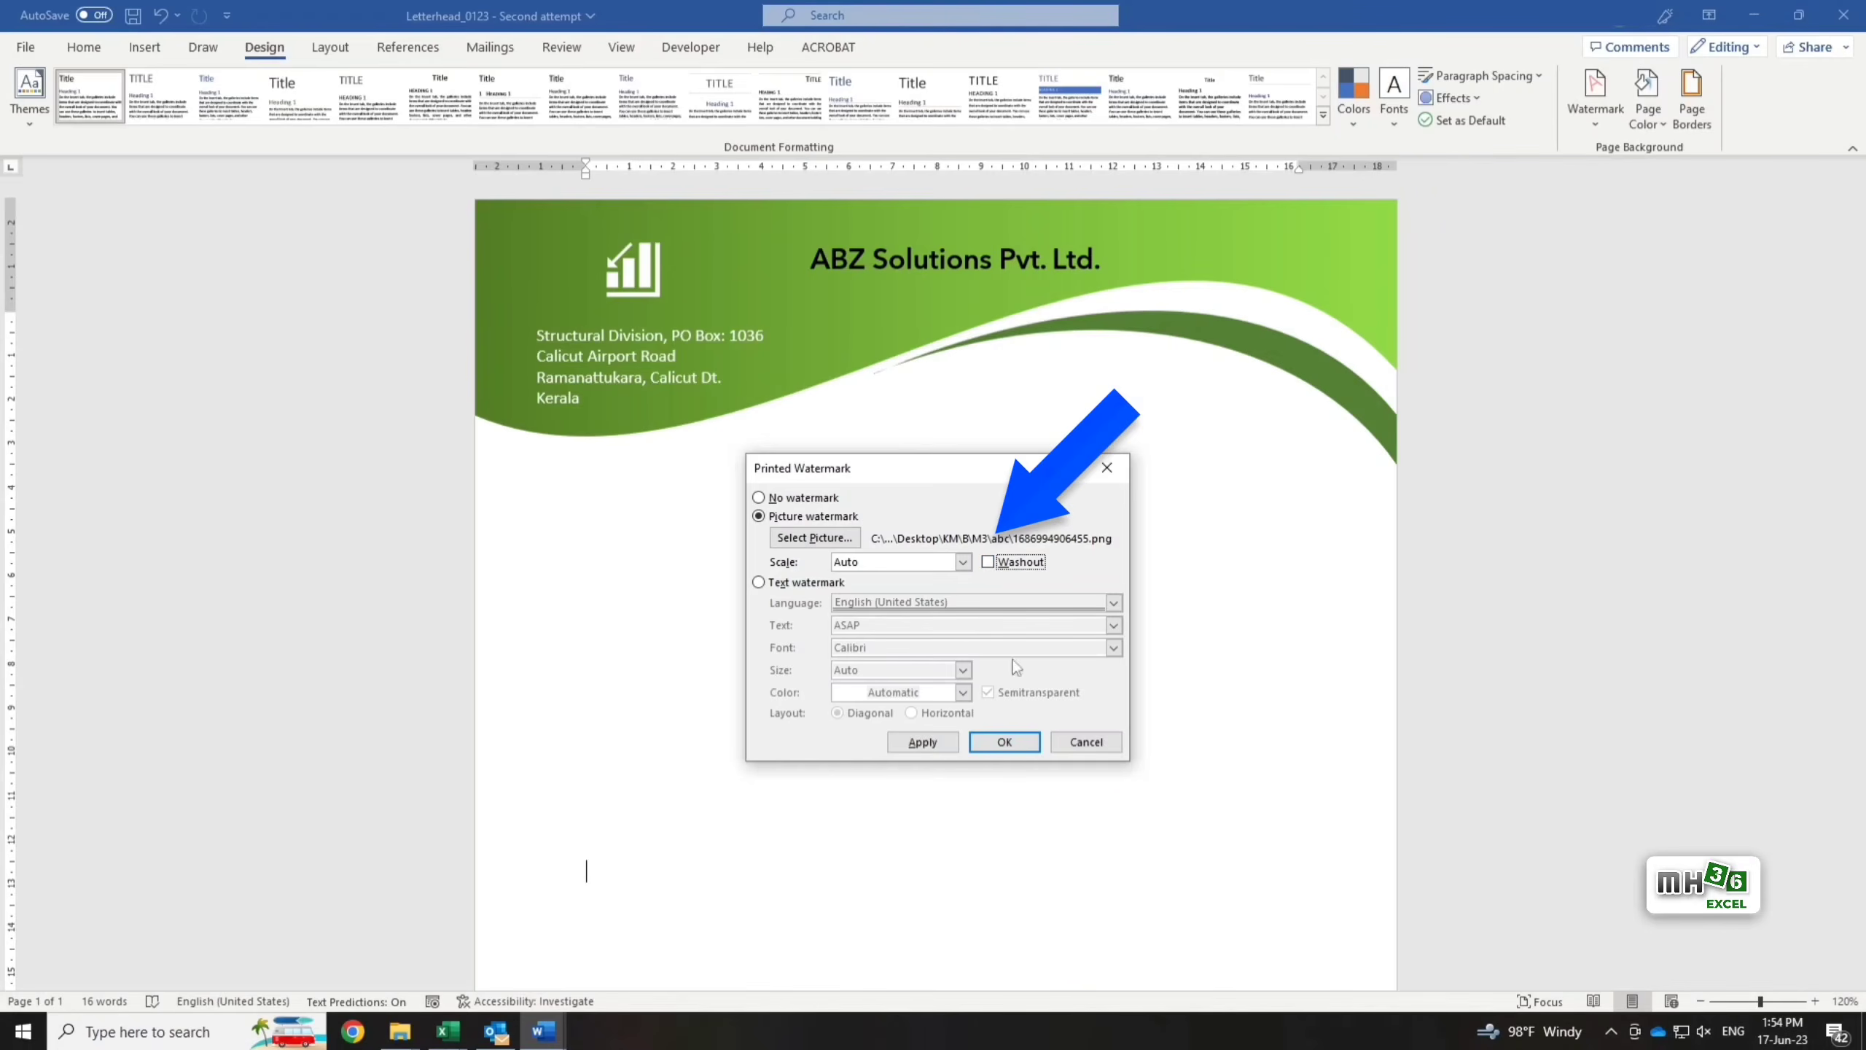
pyautogui.click(1004, 741)
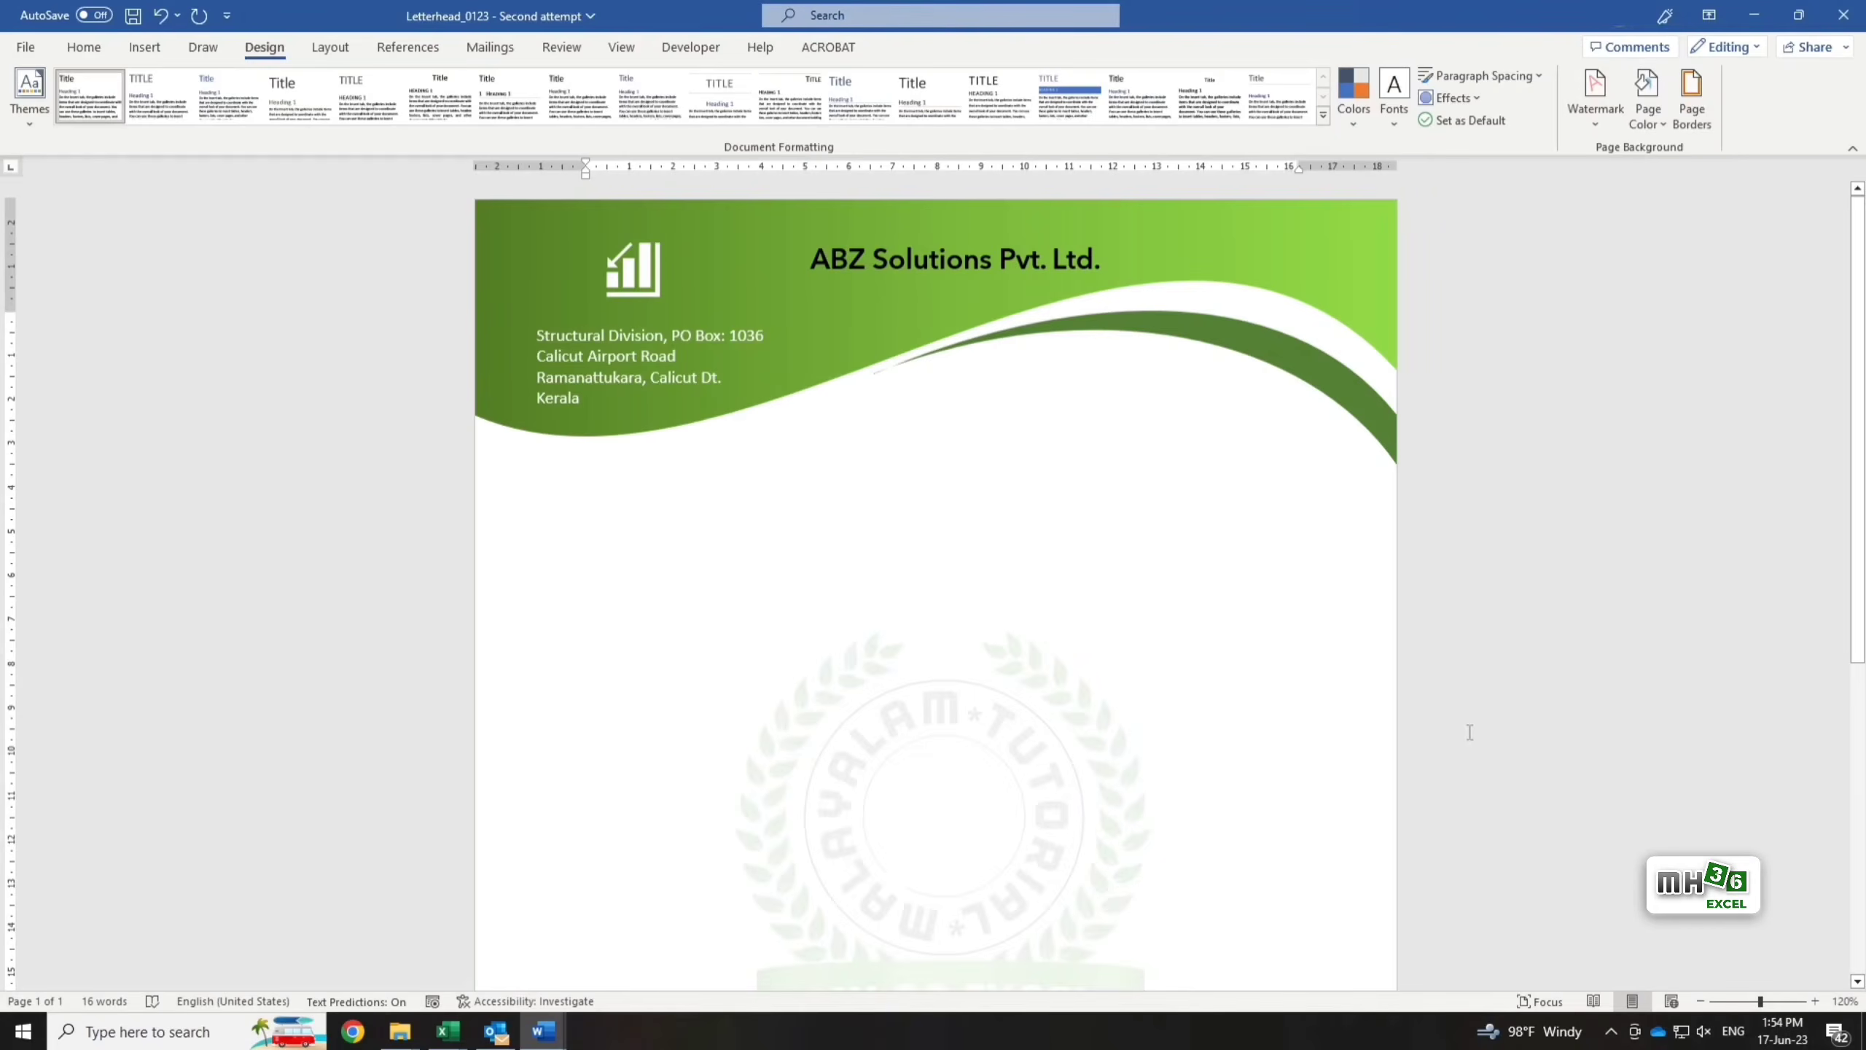
# Draw a square about 6.98 cm on each side in the page's lower left corner.
pyautogui.scroll(-4, 1470, 732)
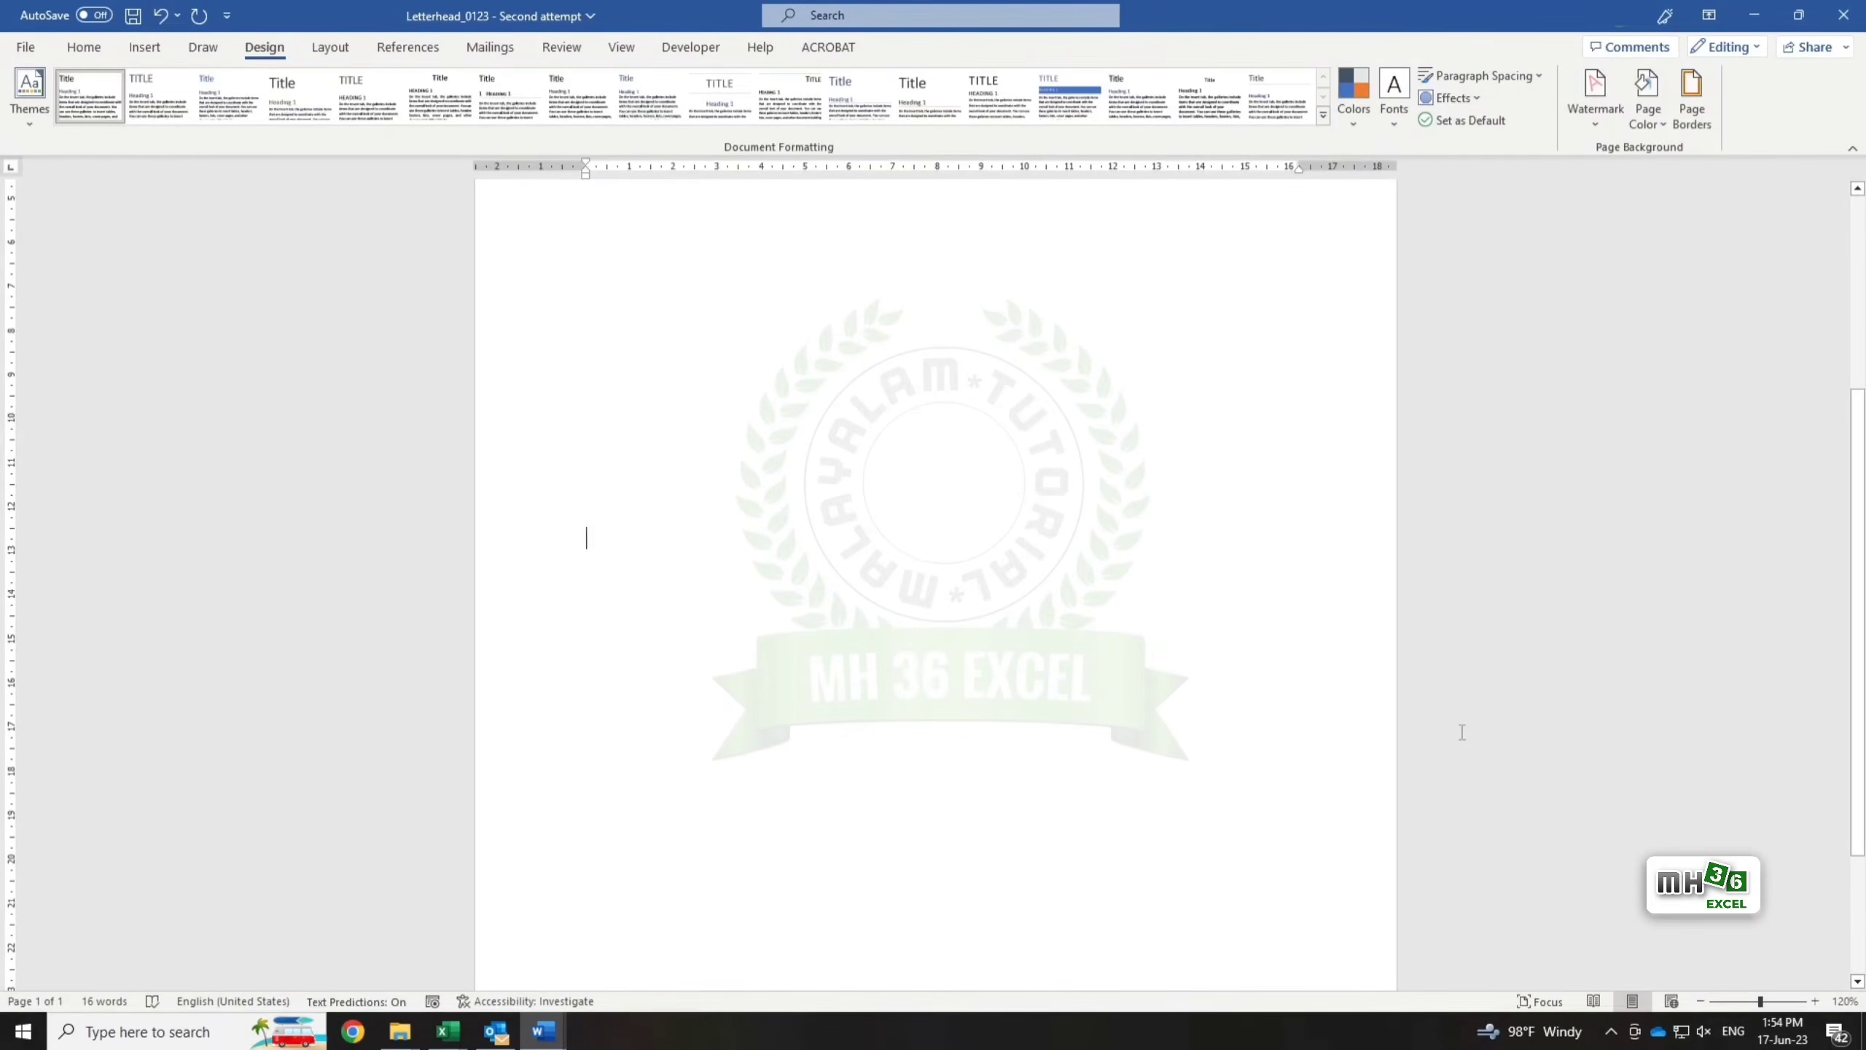
pyautogui.scroll(-3, 1462, 731)
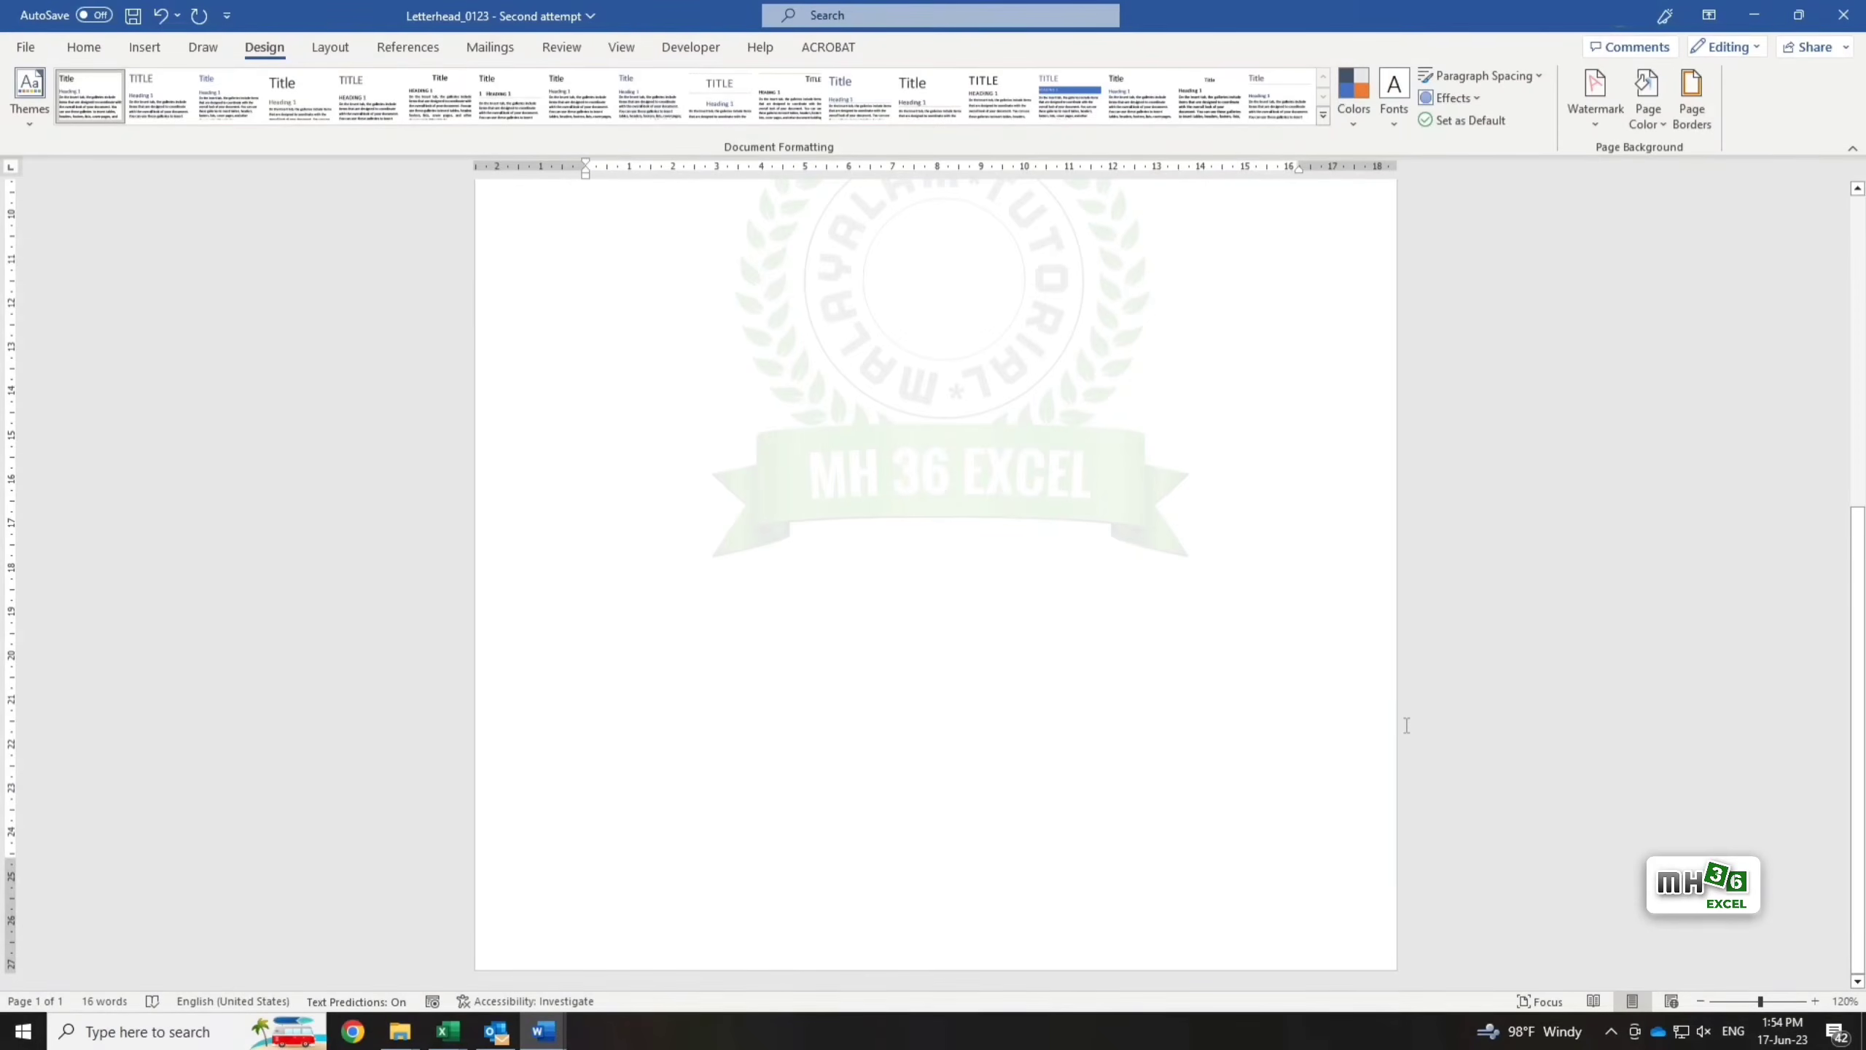
pyautogui.click(147, 49)
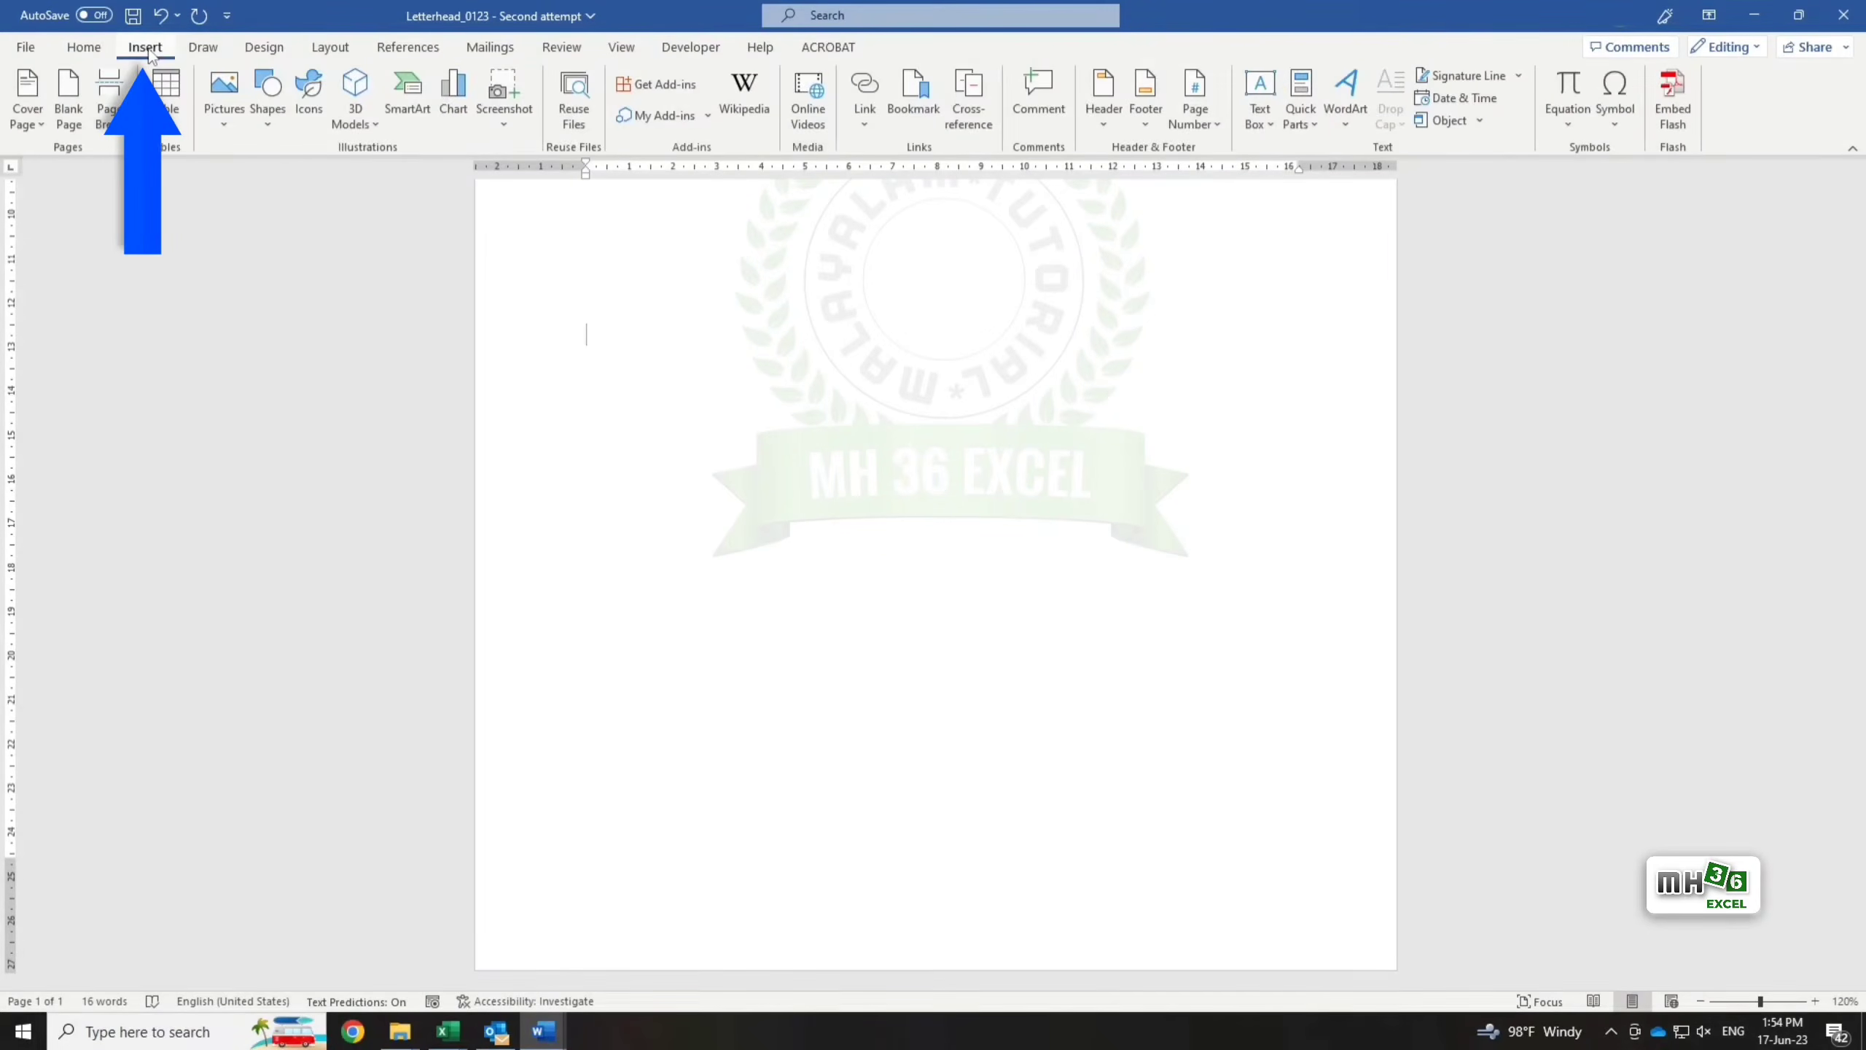
pyautogui.click(267, 103)
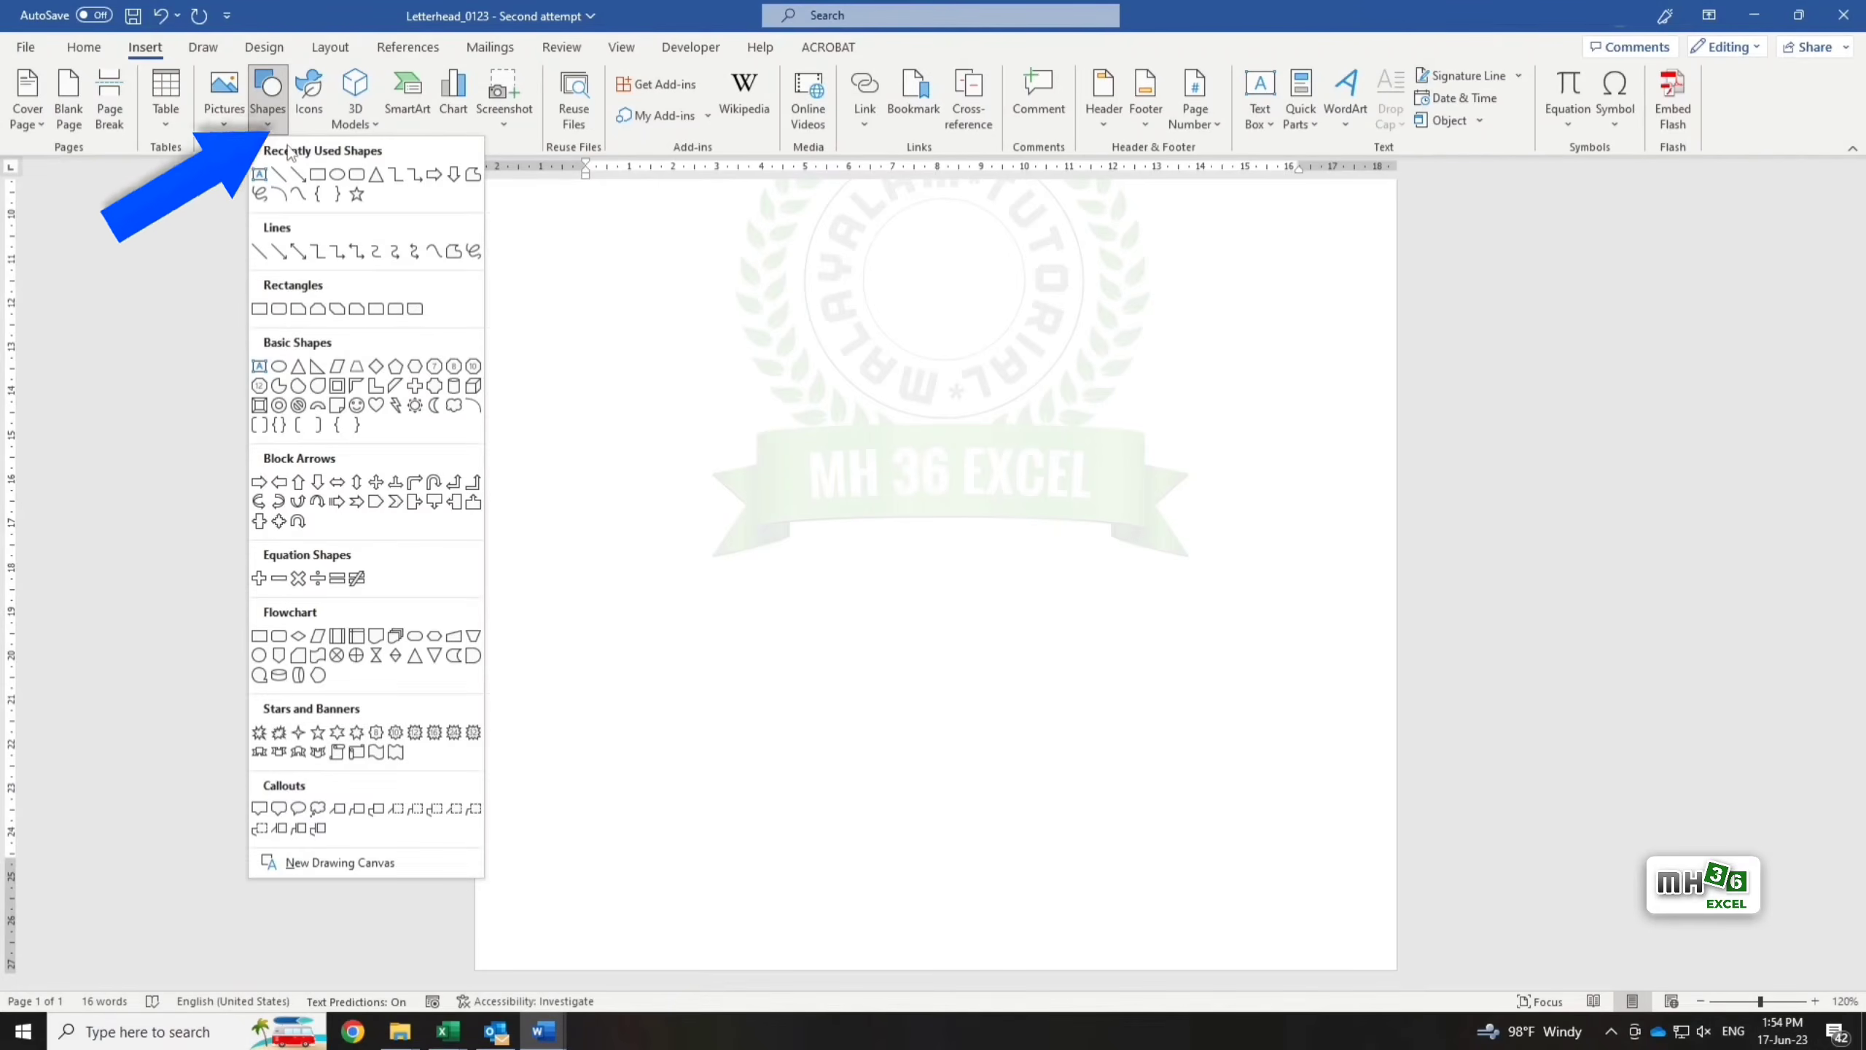
pyautogui.click(318, 179)
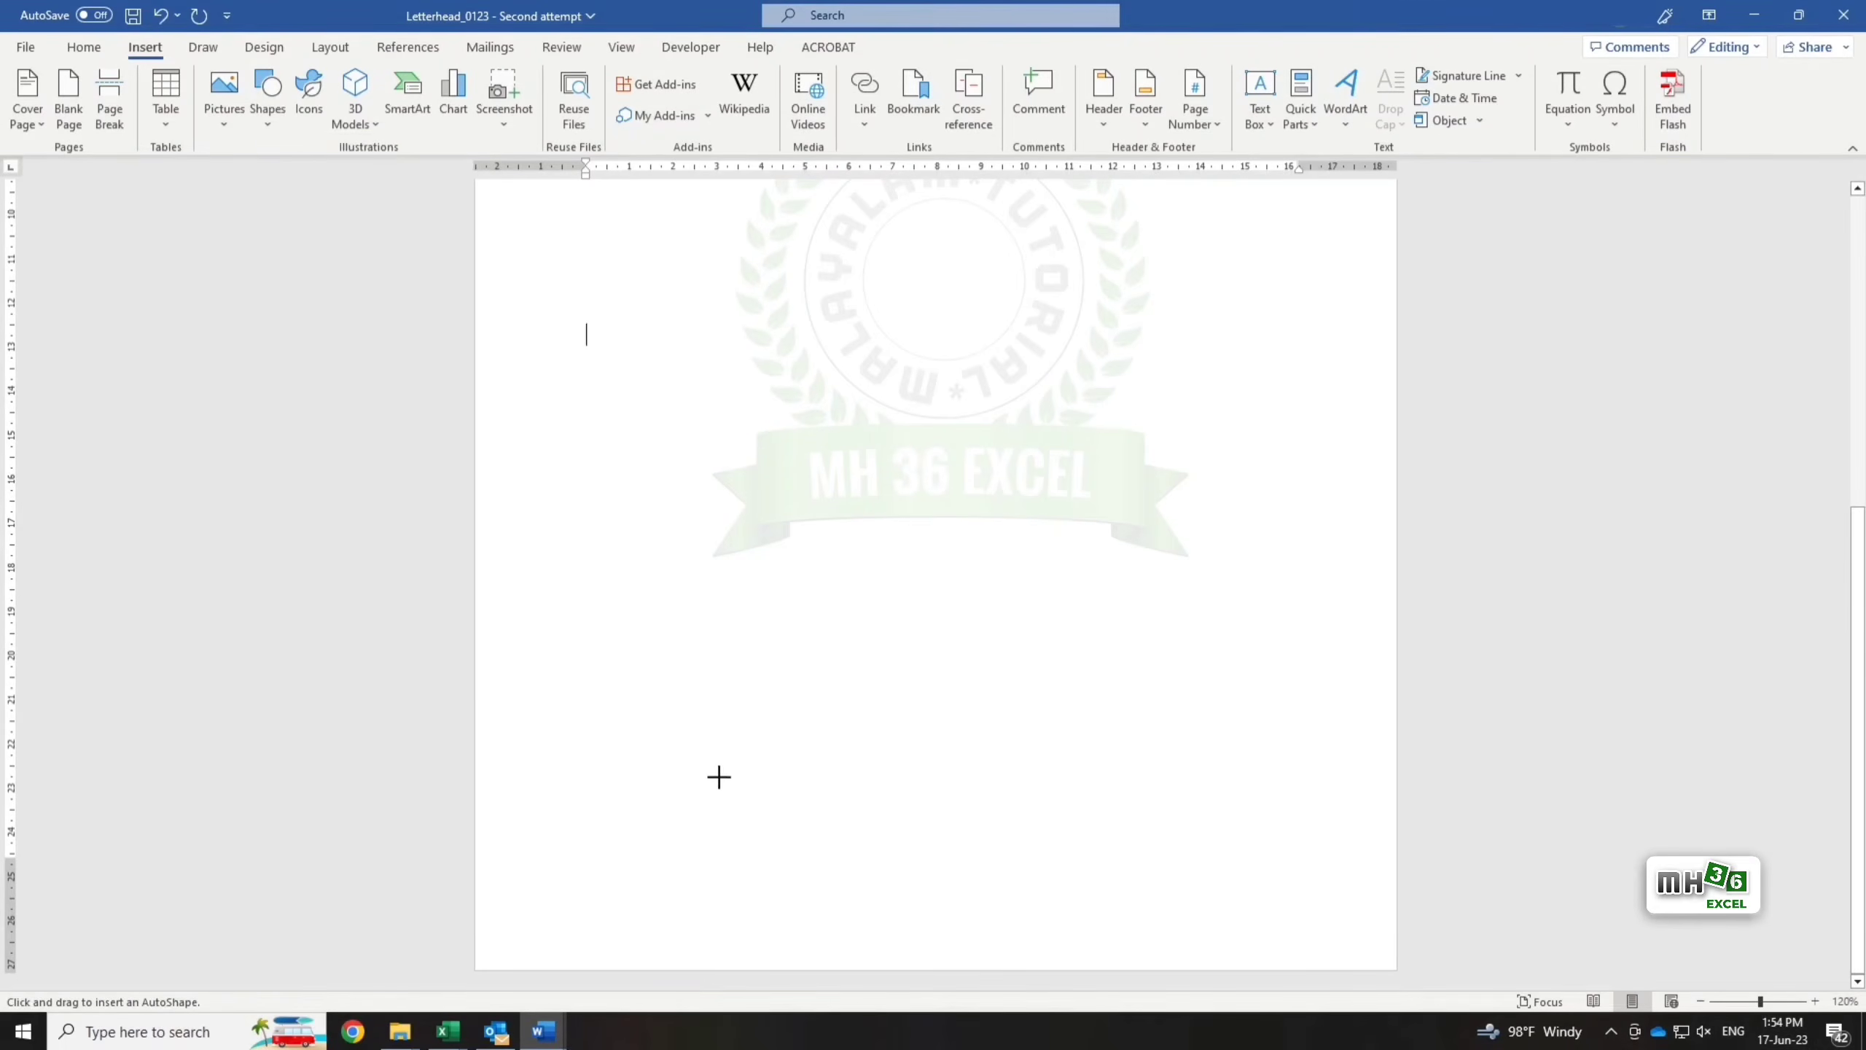
pyautogui.moveTo(477, 664); pyautogui.dragTo(728, 972)
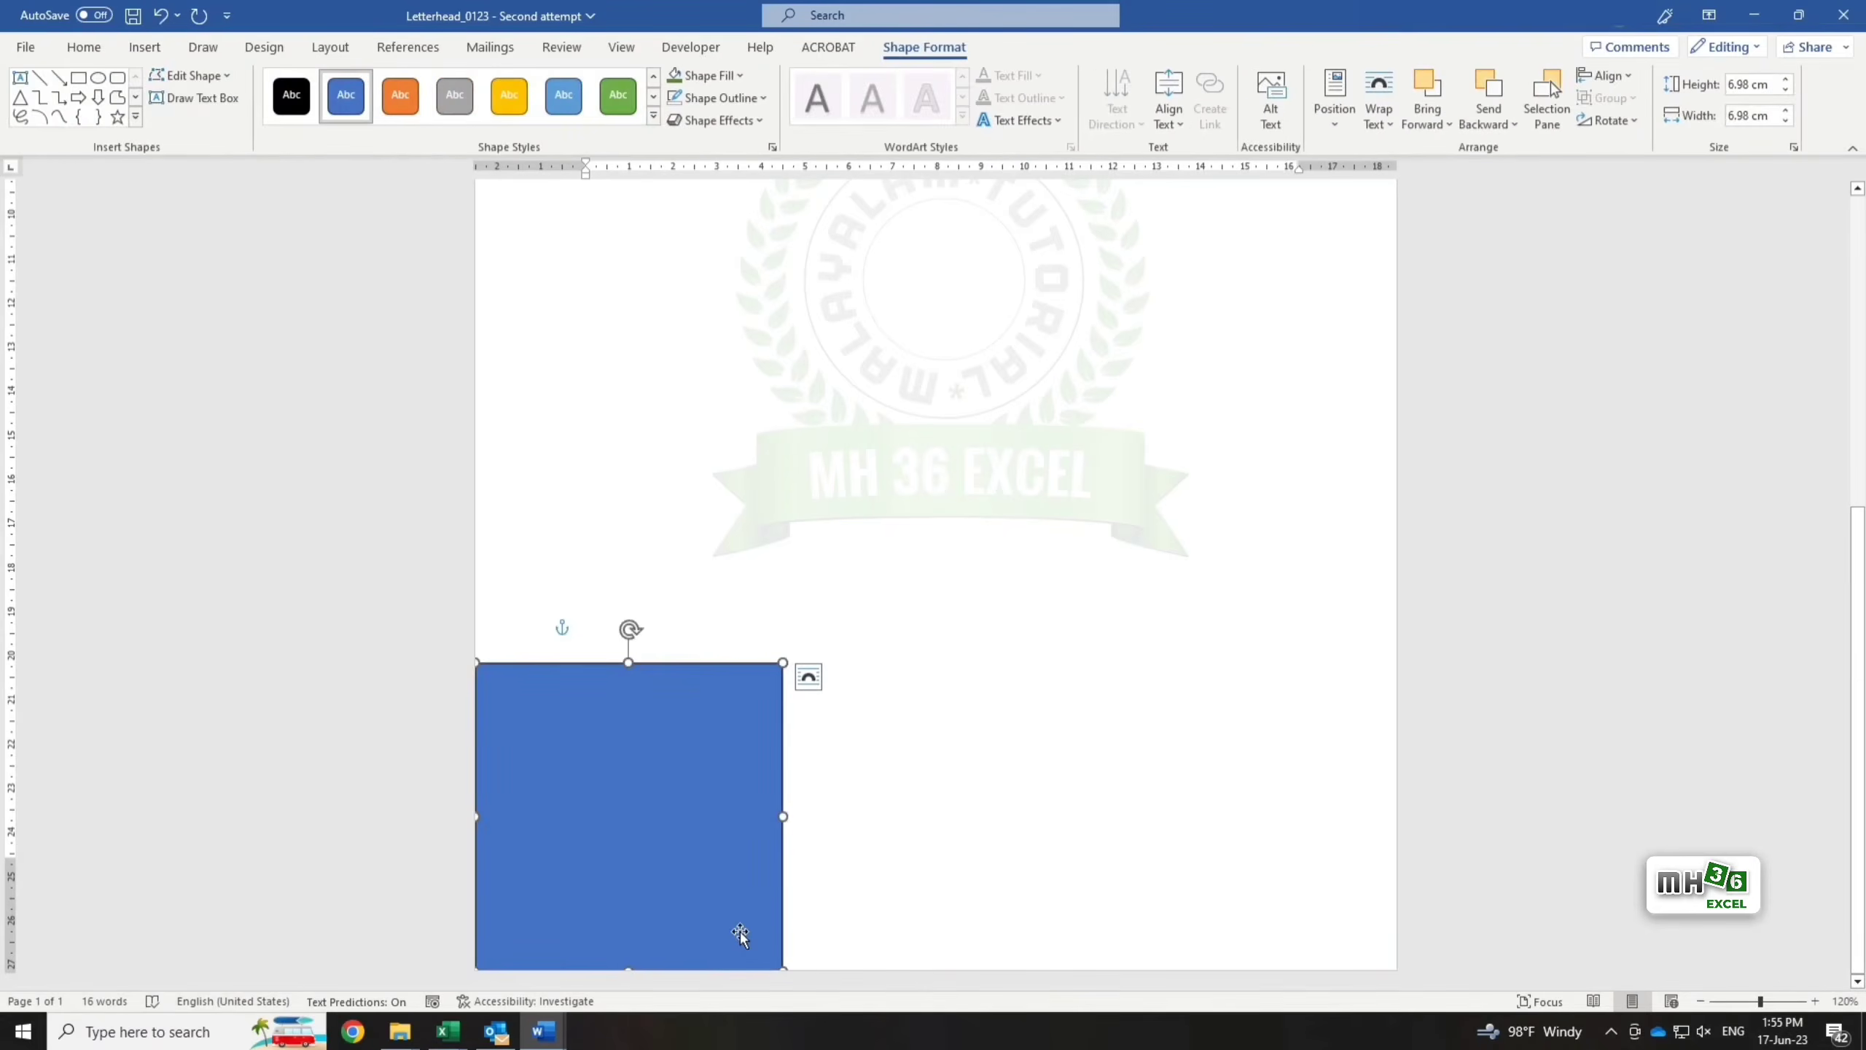
# Fill the square in the page's lower left corner with dark green and remove its outline.
pyautogui.click(741, 77)
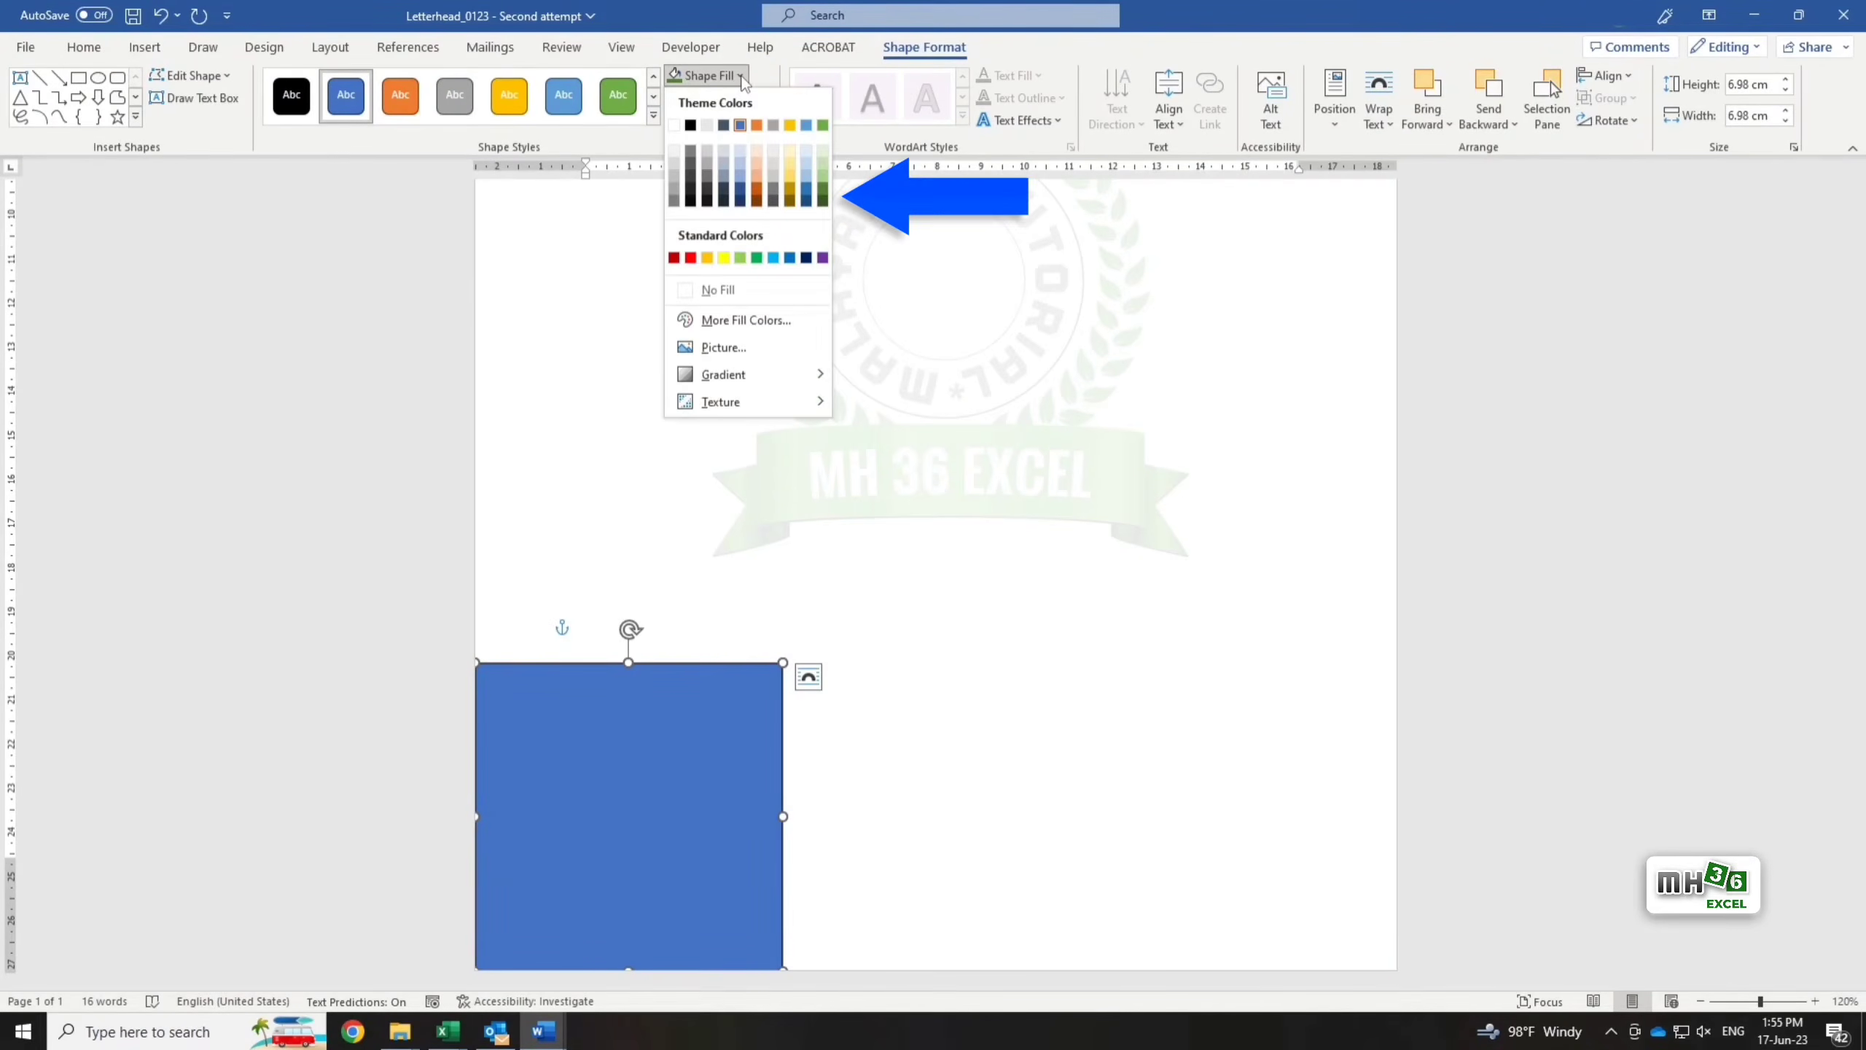
pyautogui.click(823, 187)
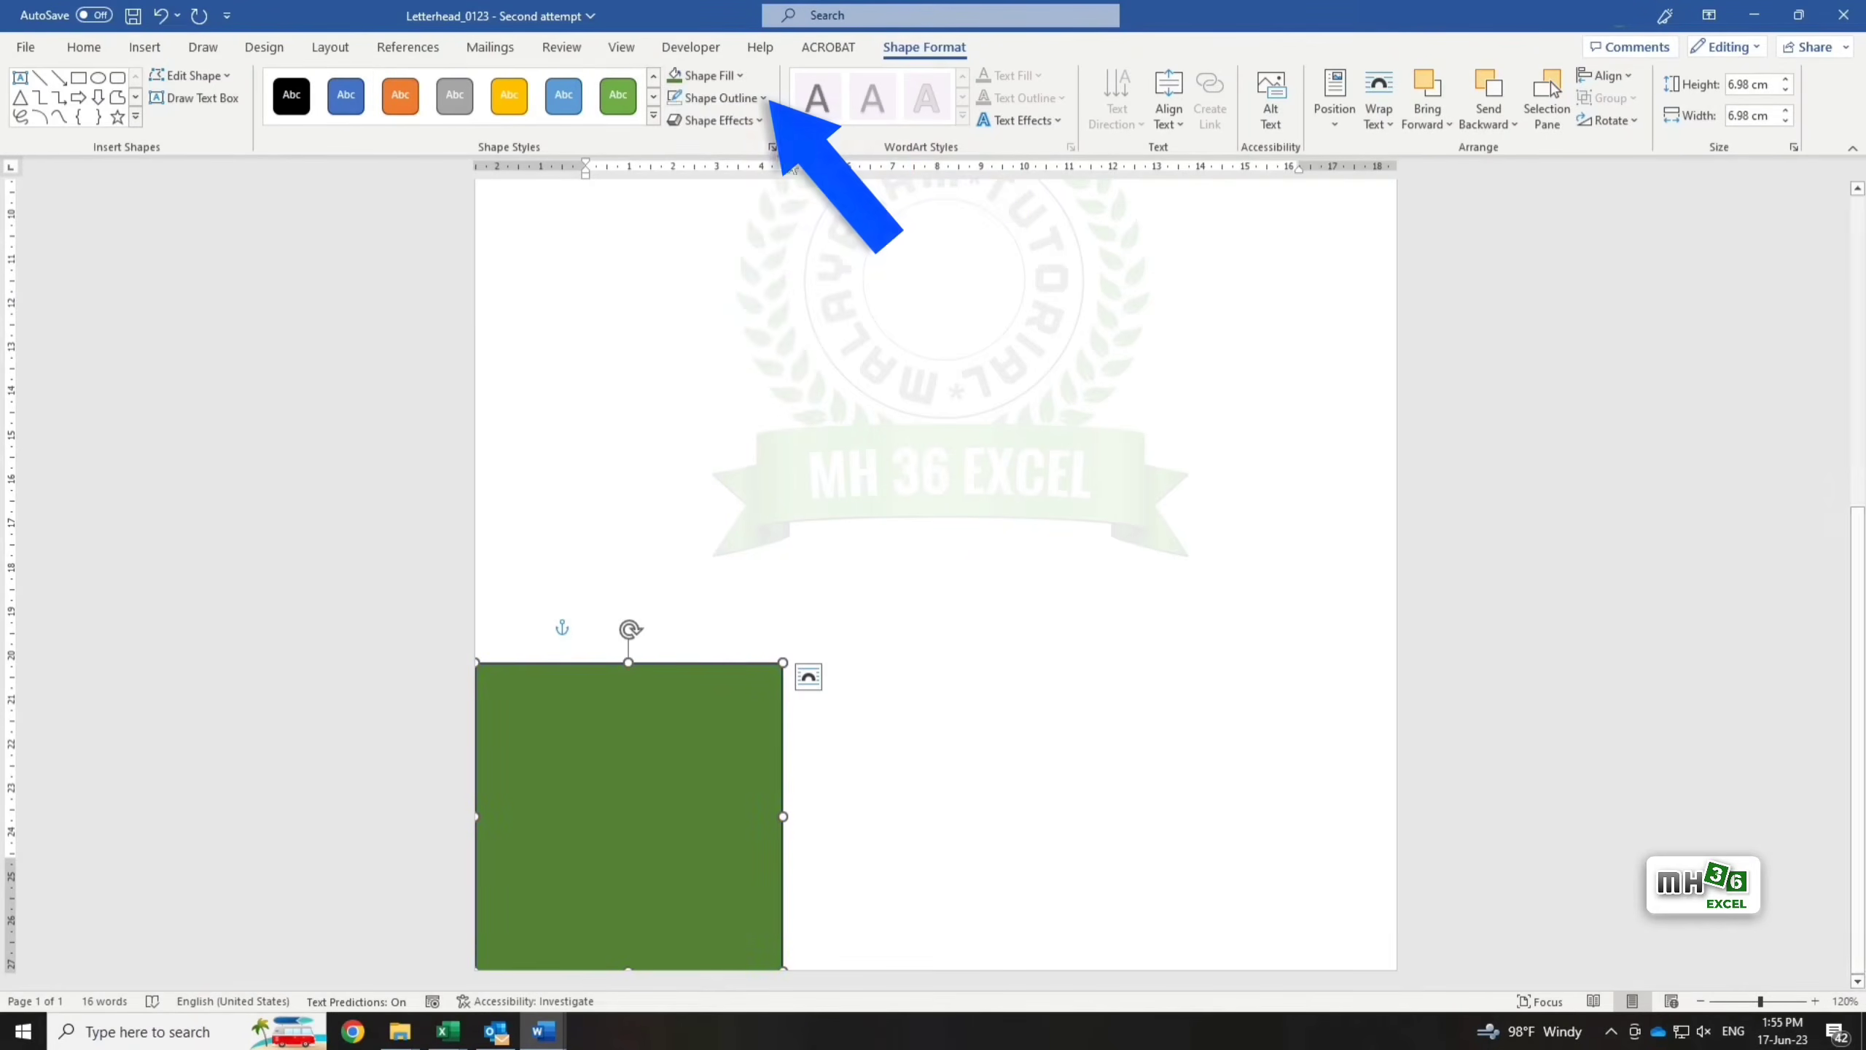
pyautogui.click(763, 98)
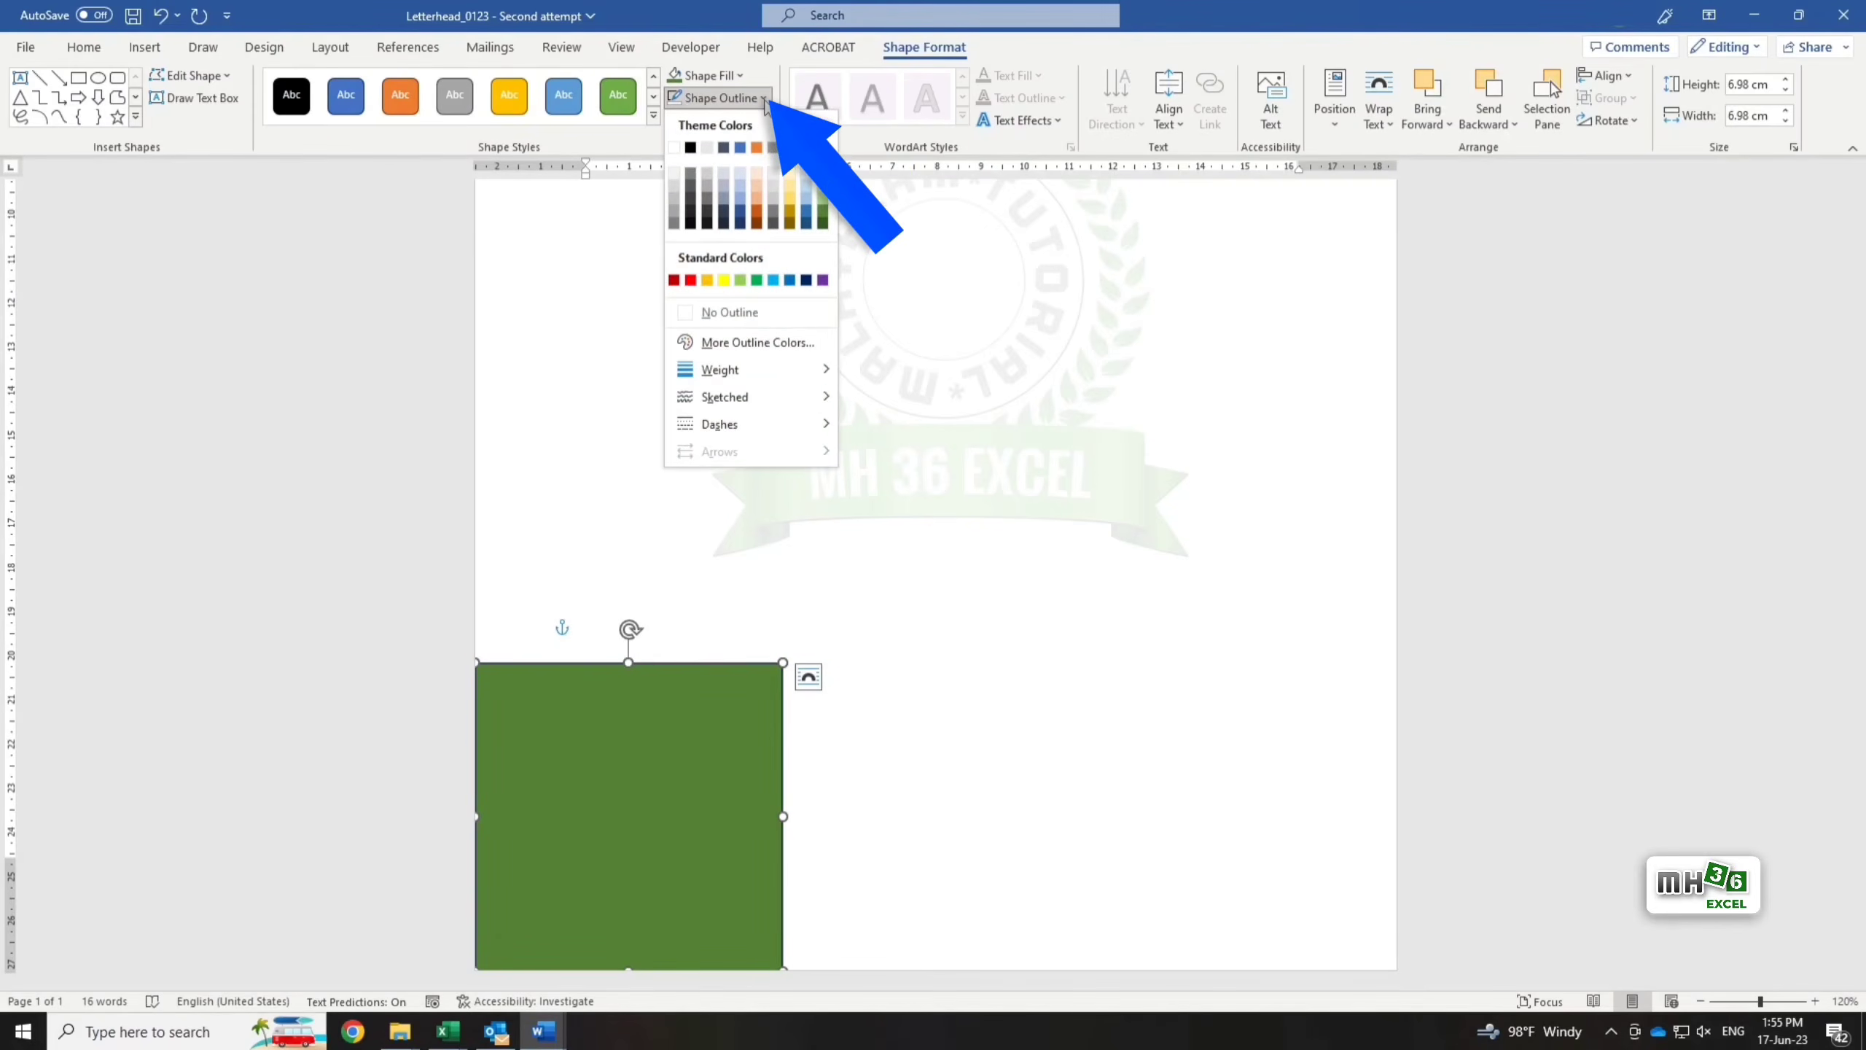
pyautogui.click(760, 321)
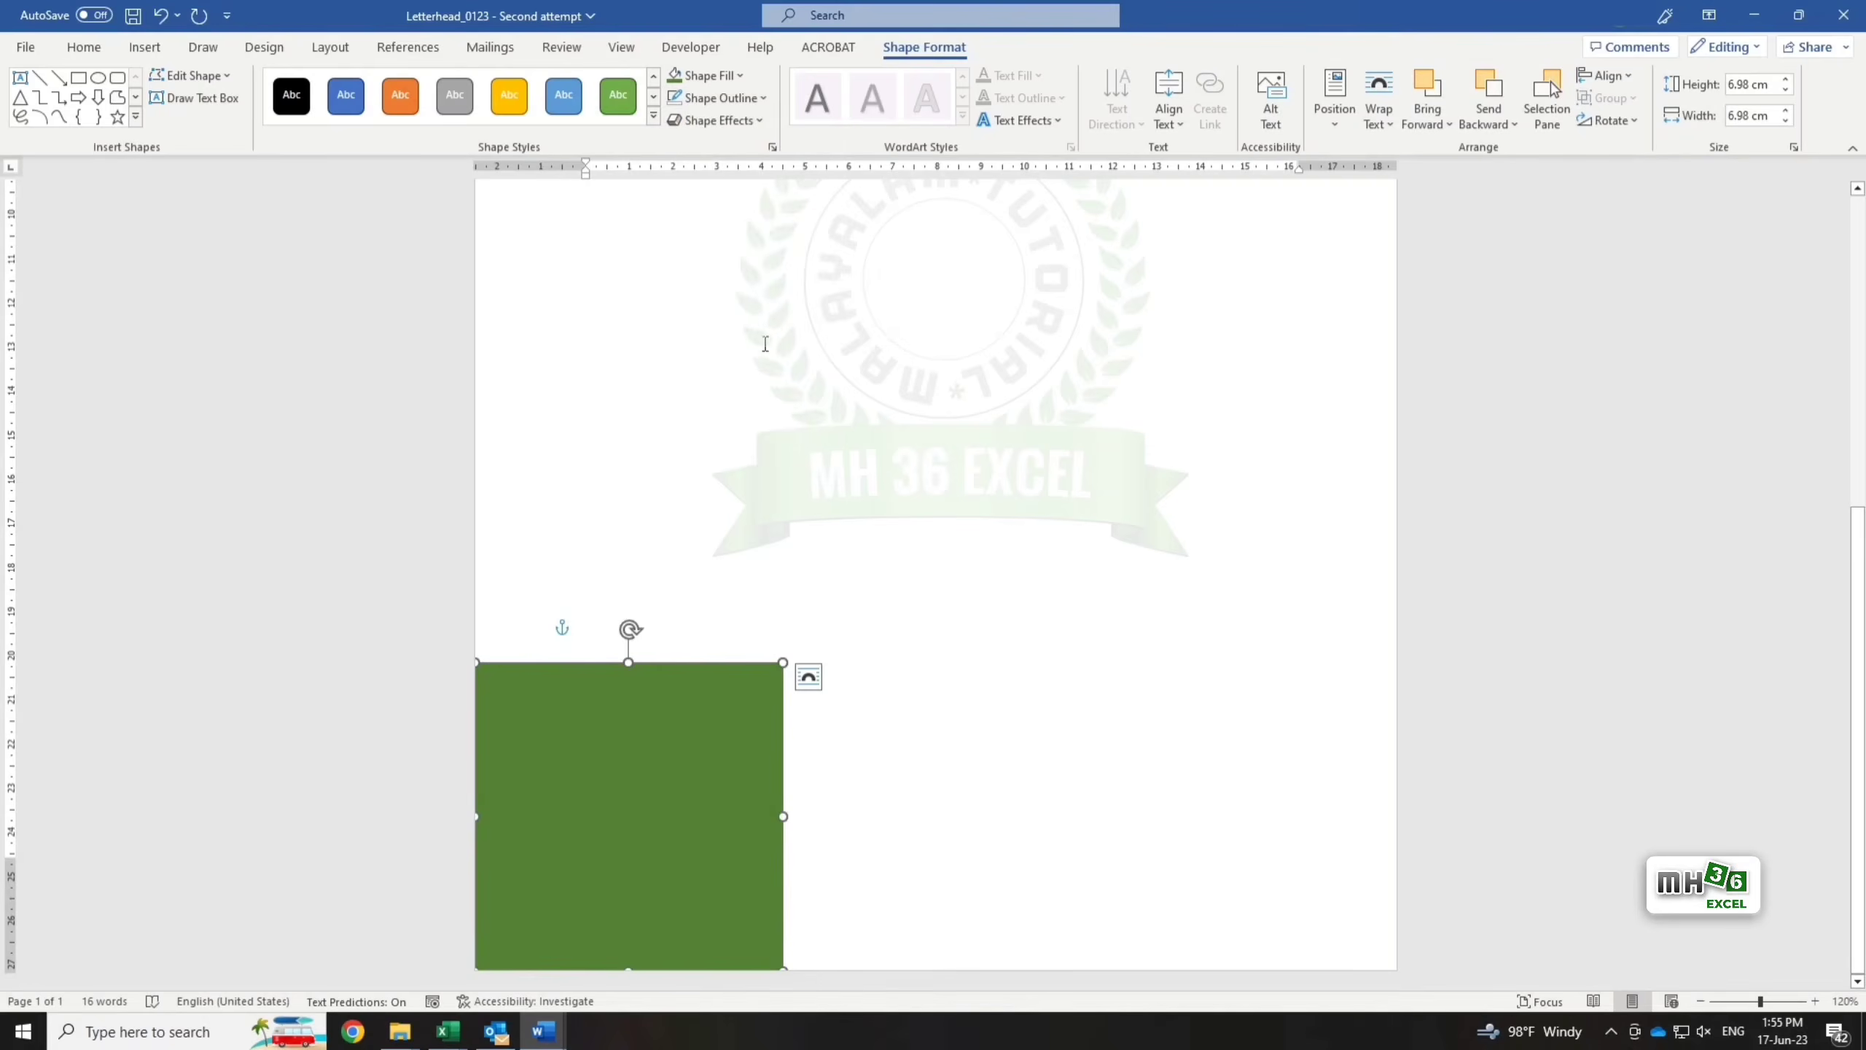
# Edit the green square's points, pulling its upper right corner inward and adjusting that point's handles to form a concave curve.
pyautogui.click(228, 76)
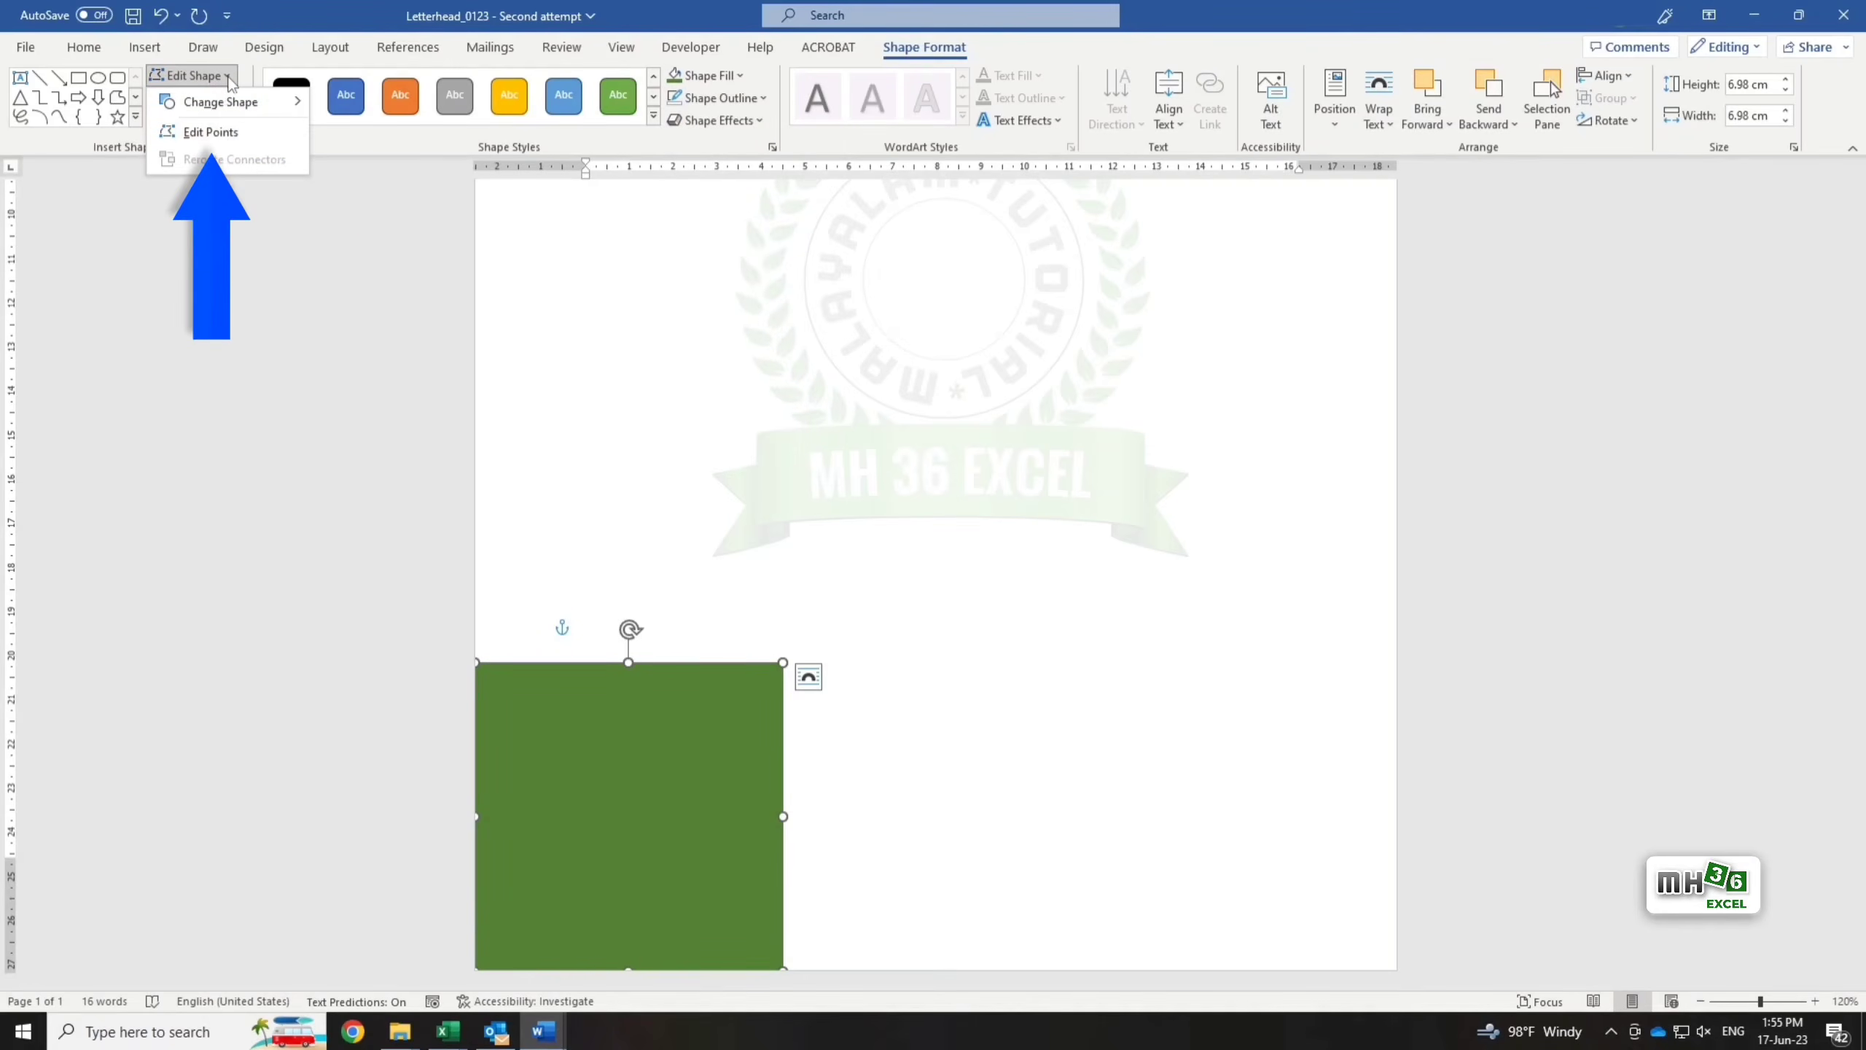
pyautogui.click(232, 132)
pyautogui.moveTo(779, 664); pyautogui.dragTo(588, 872)
pyautogui.moveTo(549, 806); pyautogui.dragTo(523, 823)
pyautogui.moveTo(654, 904); pyautogui.dragTo(639, 929)
pyautogui.moveTo(525, 821); pyautogui.dragTo(526, 818)
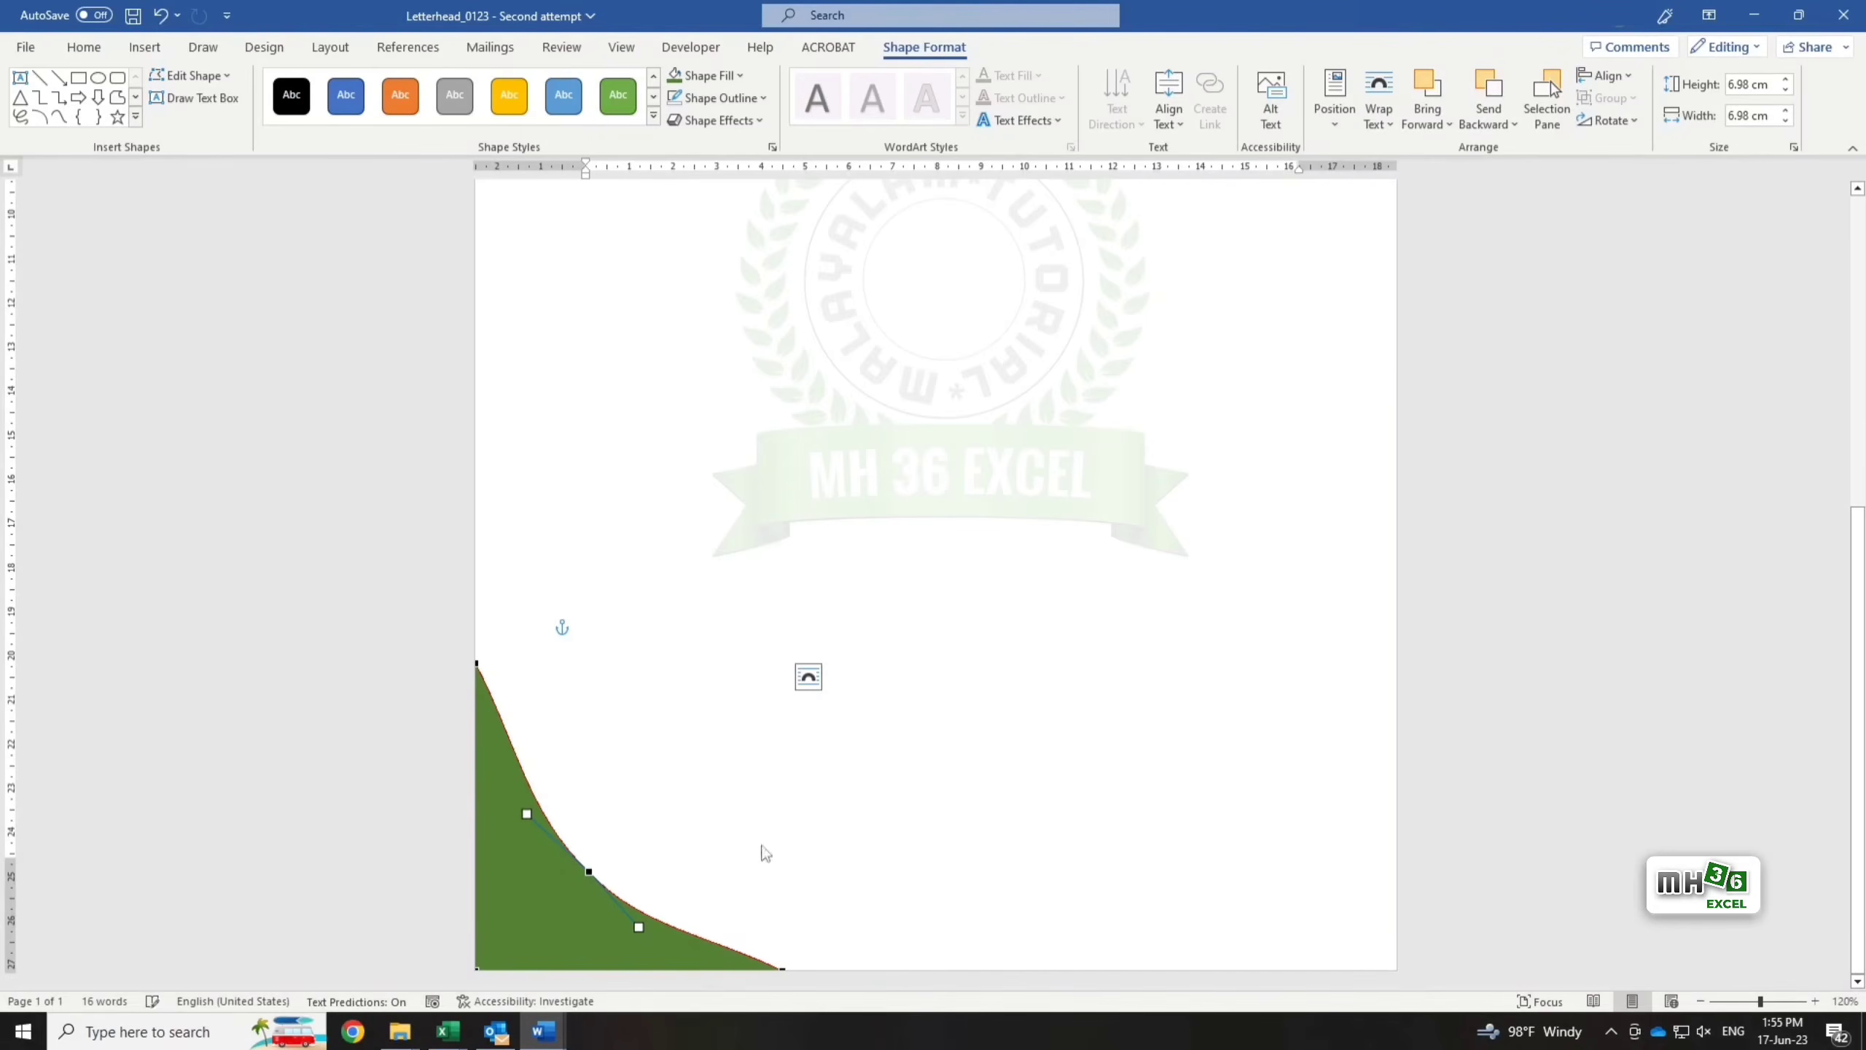
# Smooth the green shape's curve by adjusting the handles at its upper and lower right end points, and finish point editing.
pyautogui.click(477, 664)
pyautogui.moveTo(513, 733); pyautogui.dragTo(503, 745)
pyautogui.click(784, 969)
pyautogui.moveTo(717, 940); pyautogui.dragTo(641, 927)
pyautogui.click(588, 872)
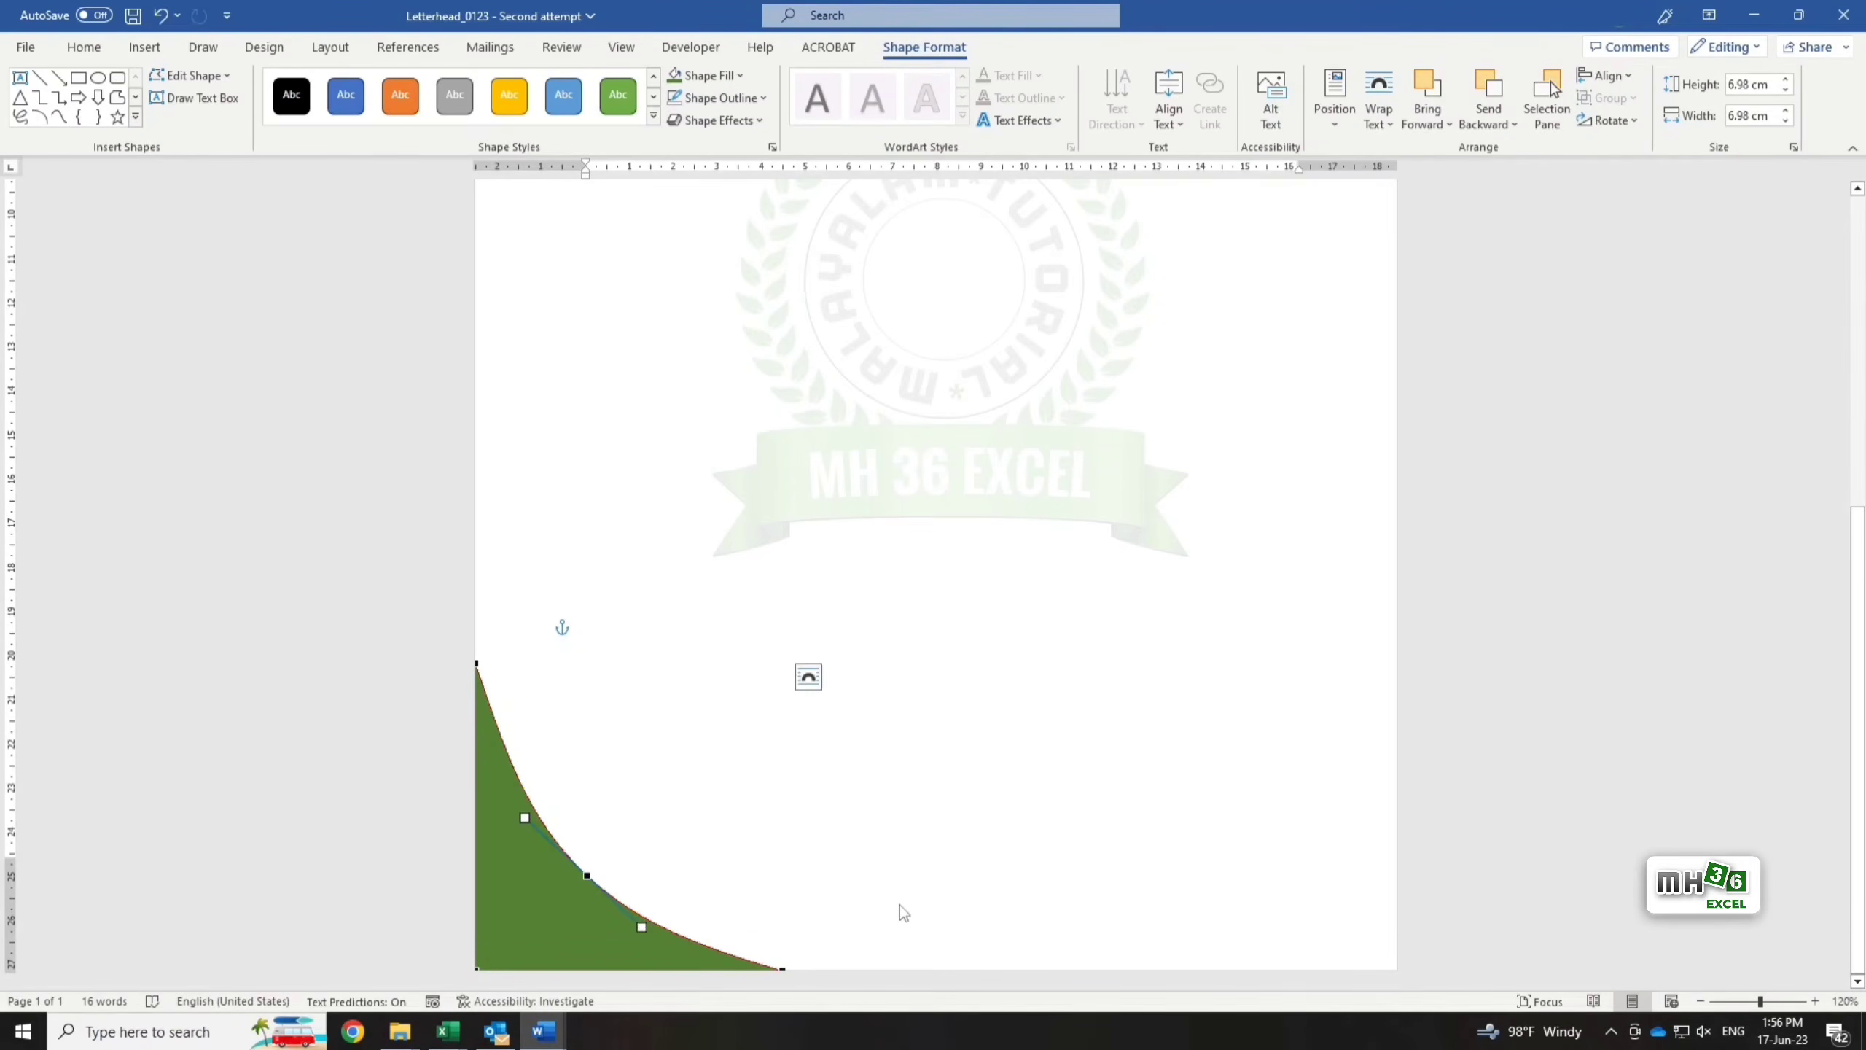
pyautogui.click(935, 894)
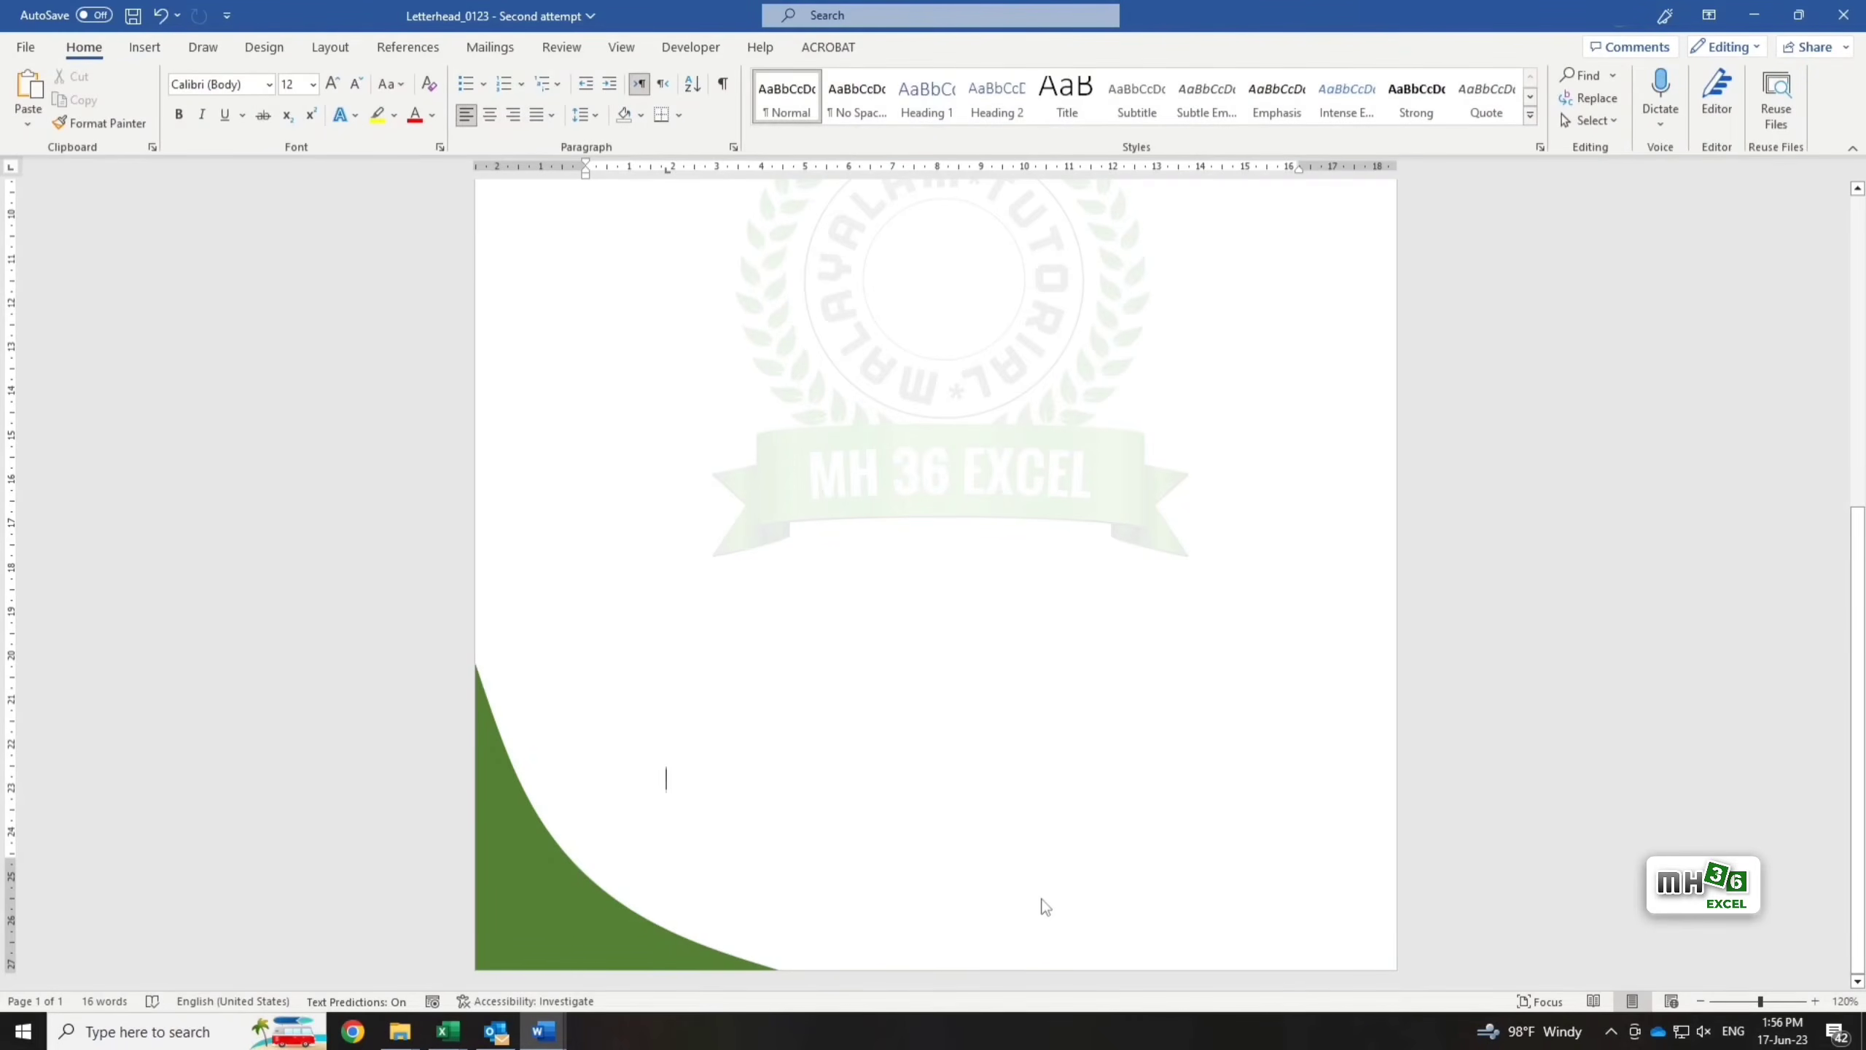
# Duplicate the curved green shape slightly to the right along the page's lower edge and fill the copy light green.
pyautogui.click(534, 835)
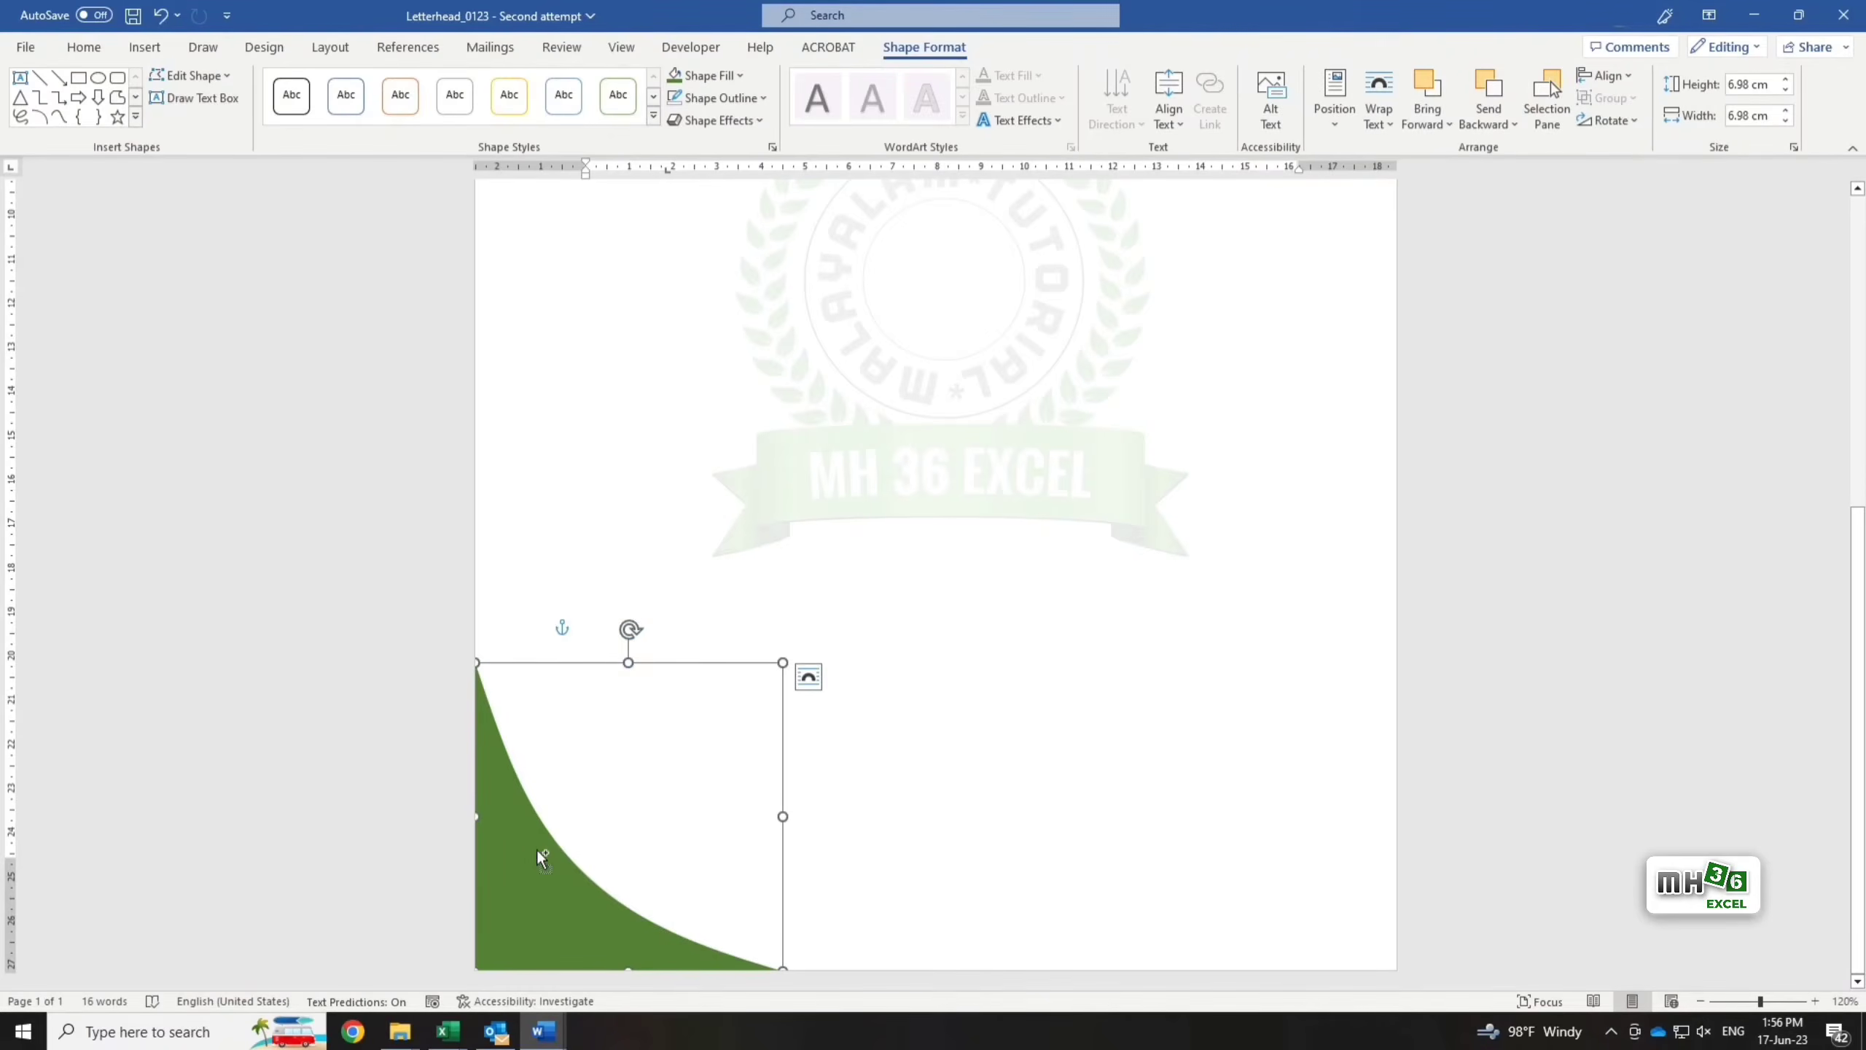
pyautogui.moveTo(537, 849); pyautogui.dragTo(578, 852)
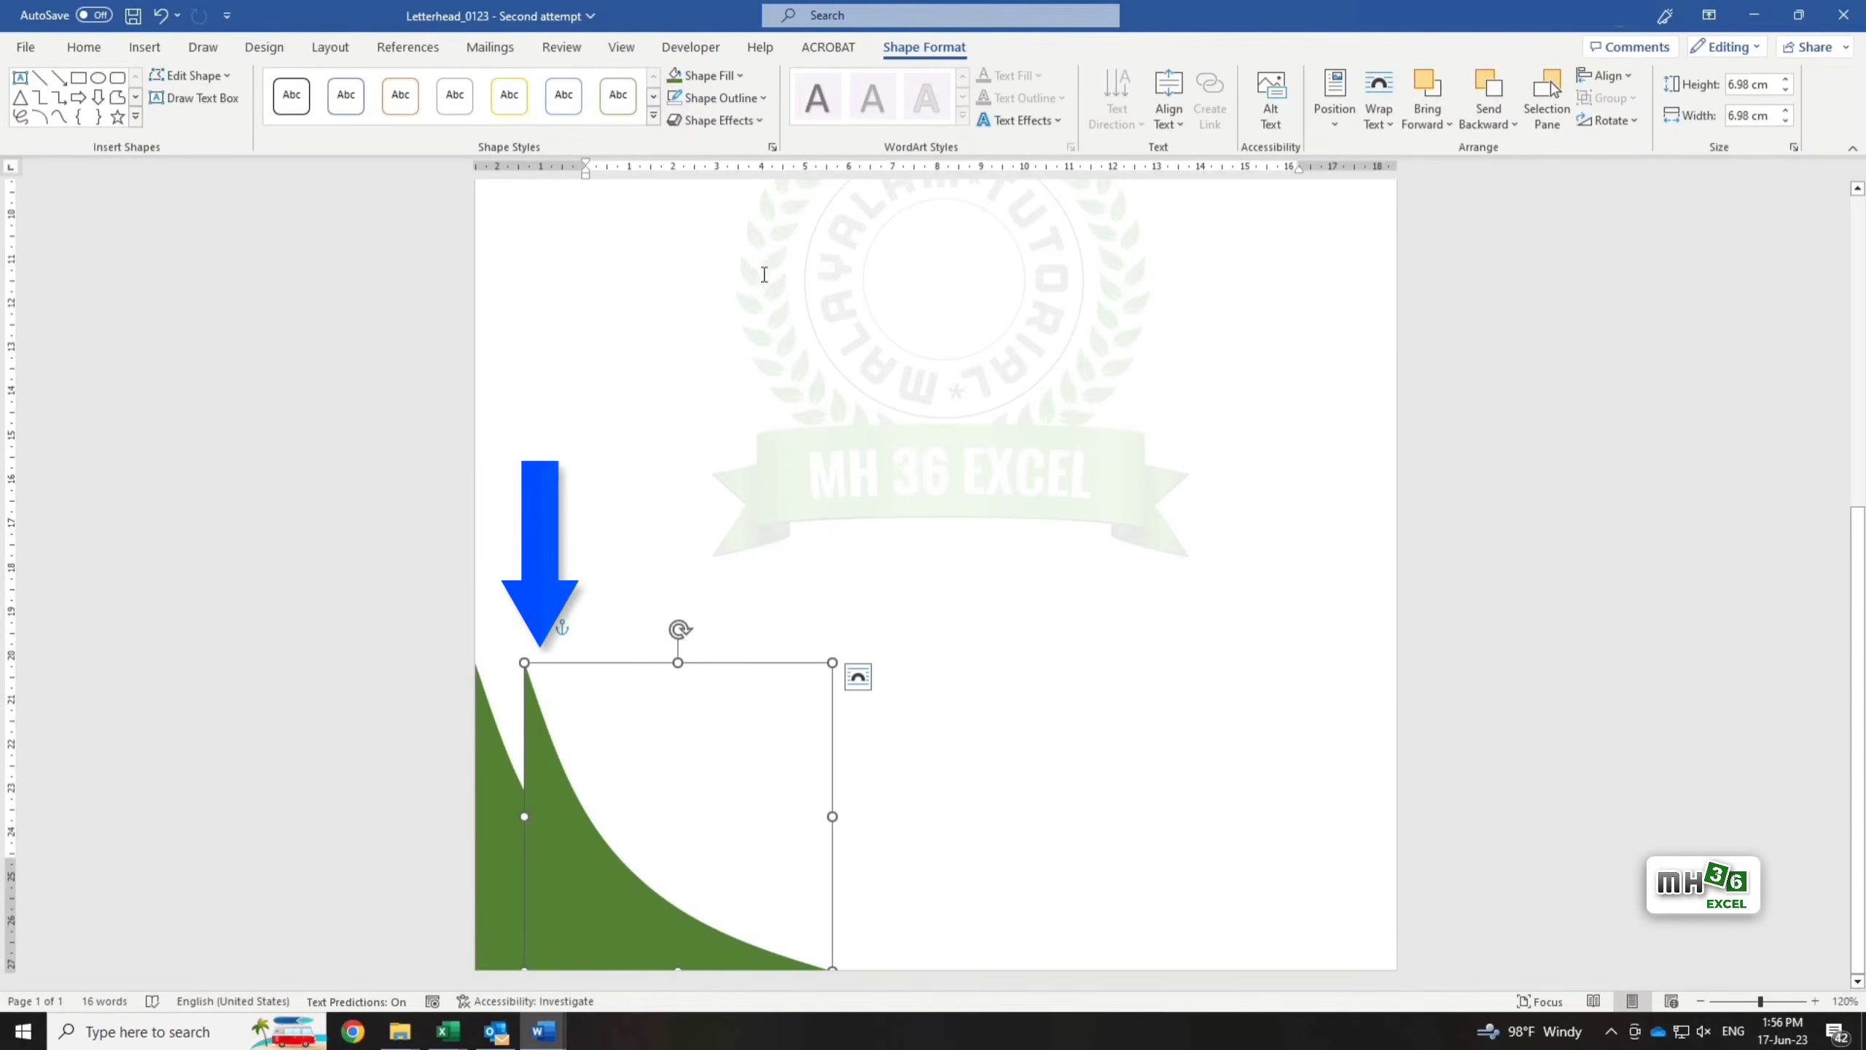
pyautogui.click(741, 76)
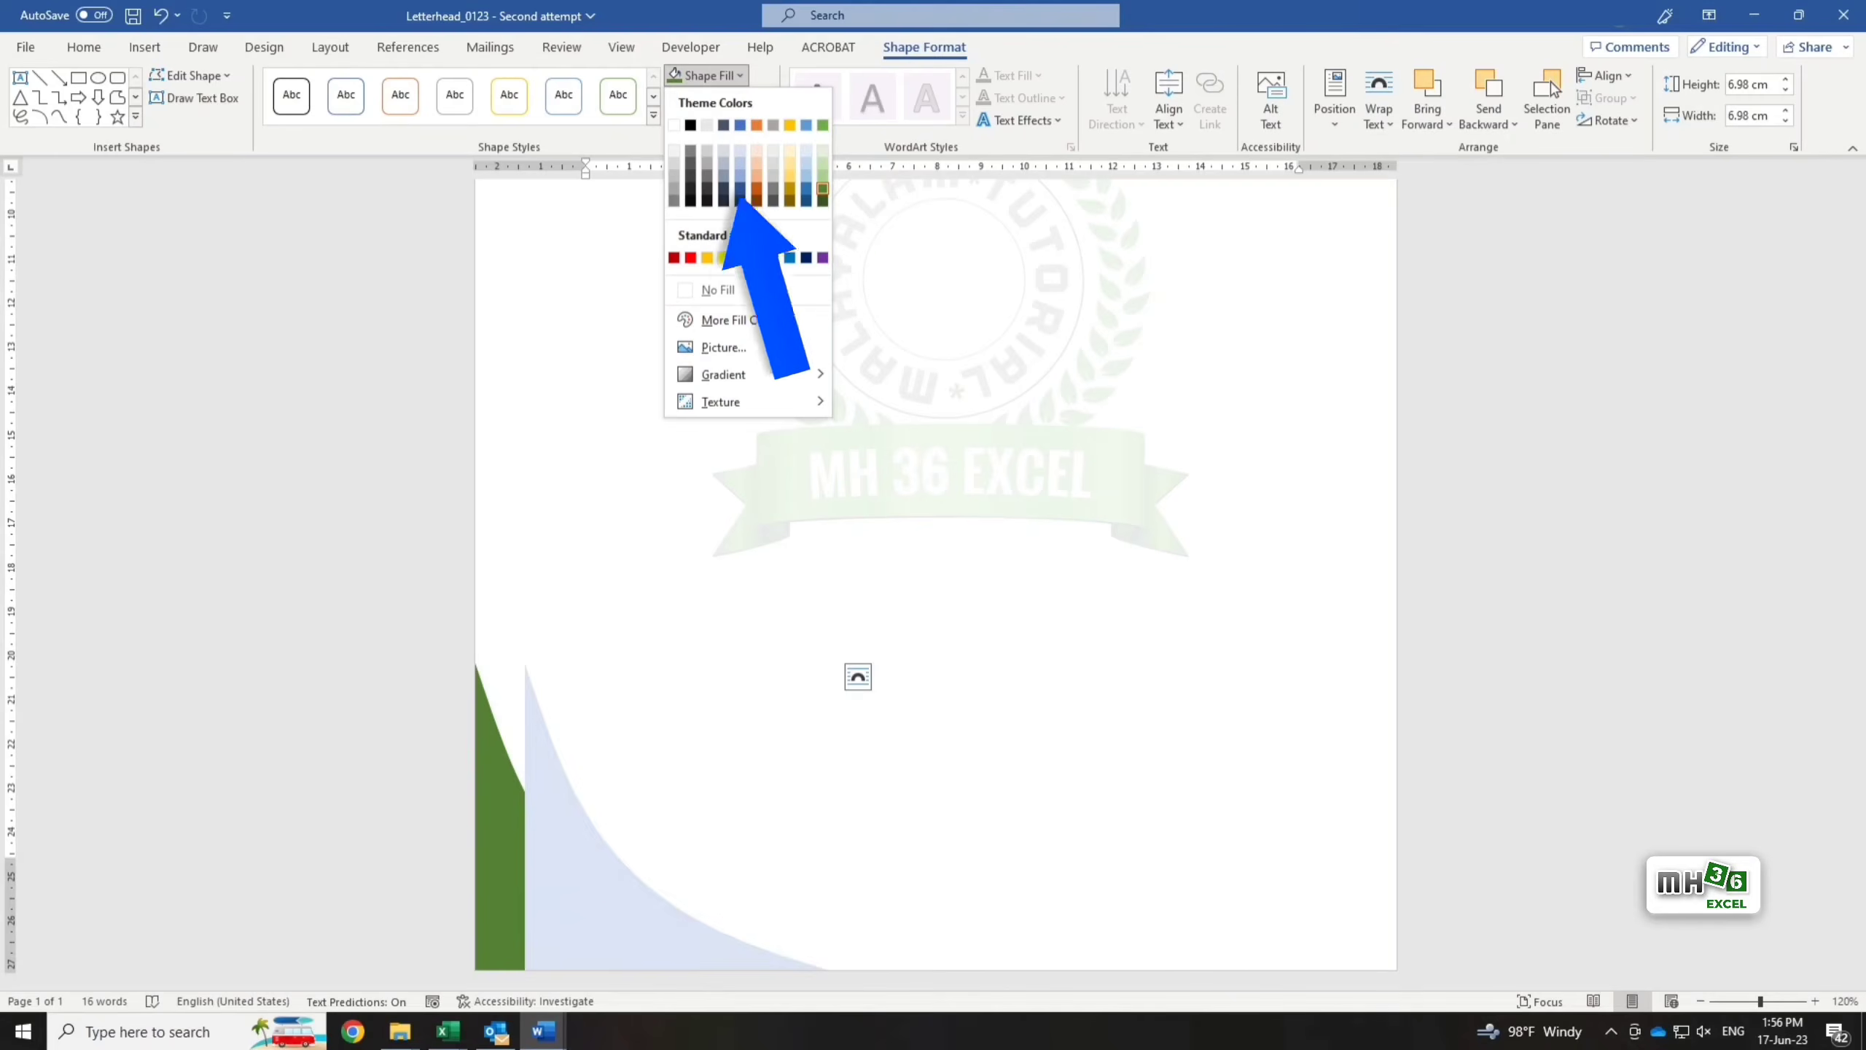
pyautogui.click(740, 258)
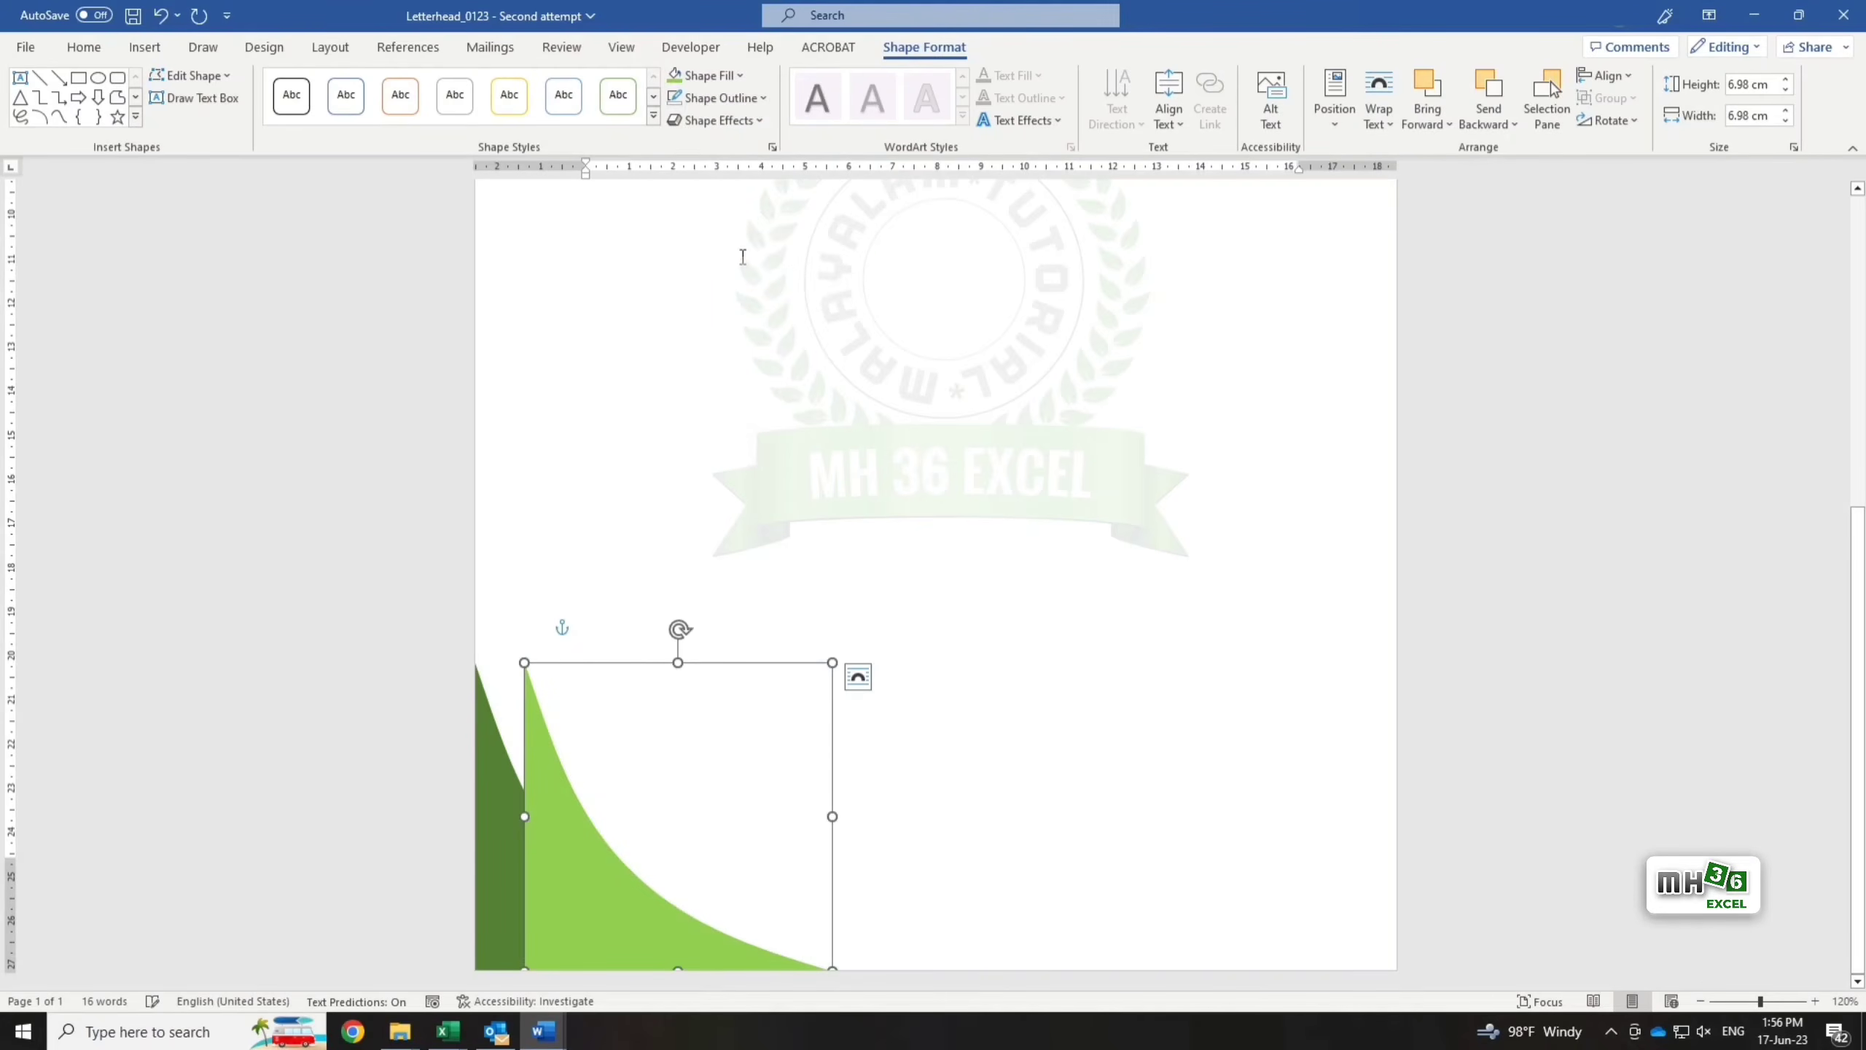
# Send the light green copy to the back, behind the dark green shape, and deselect it.
pyautogui.rightClick(536, 712)
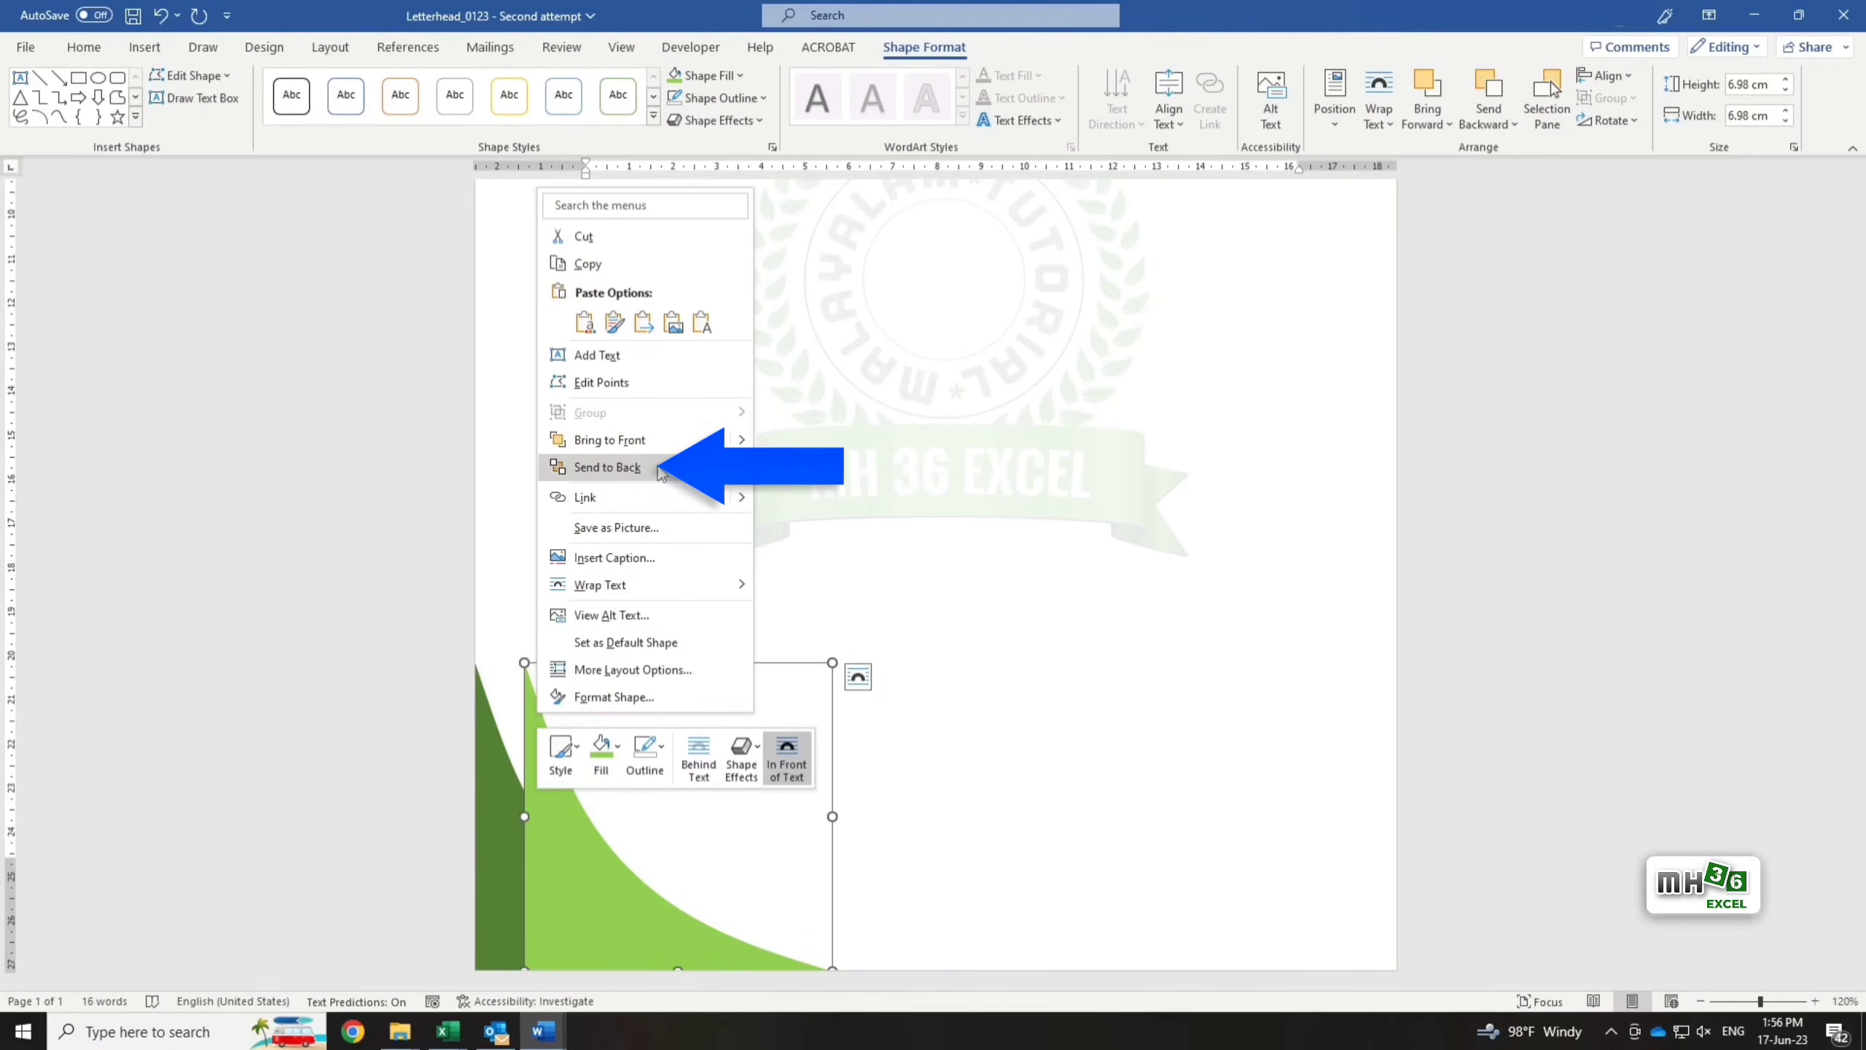
pyautogui.click(608, 467)
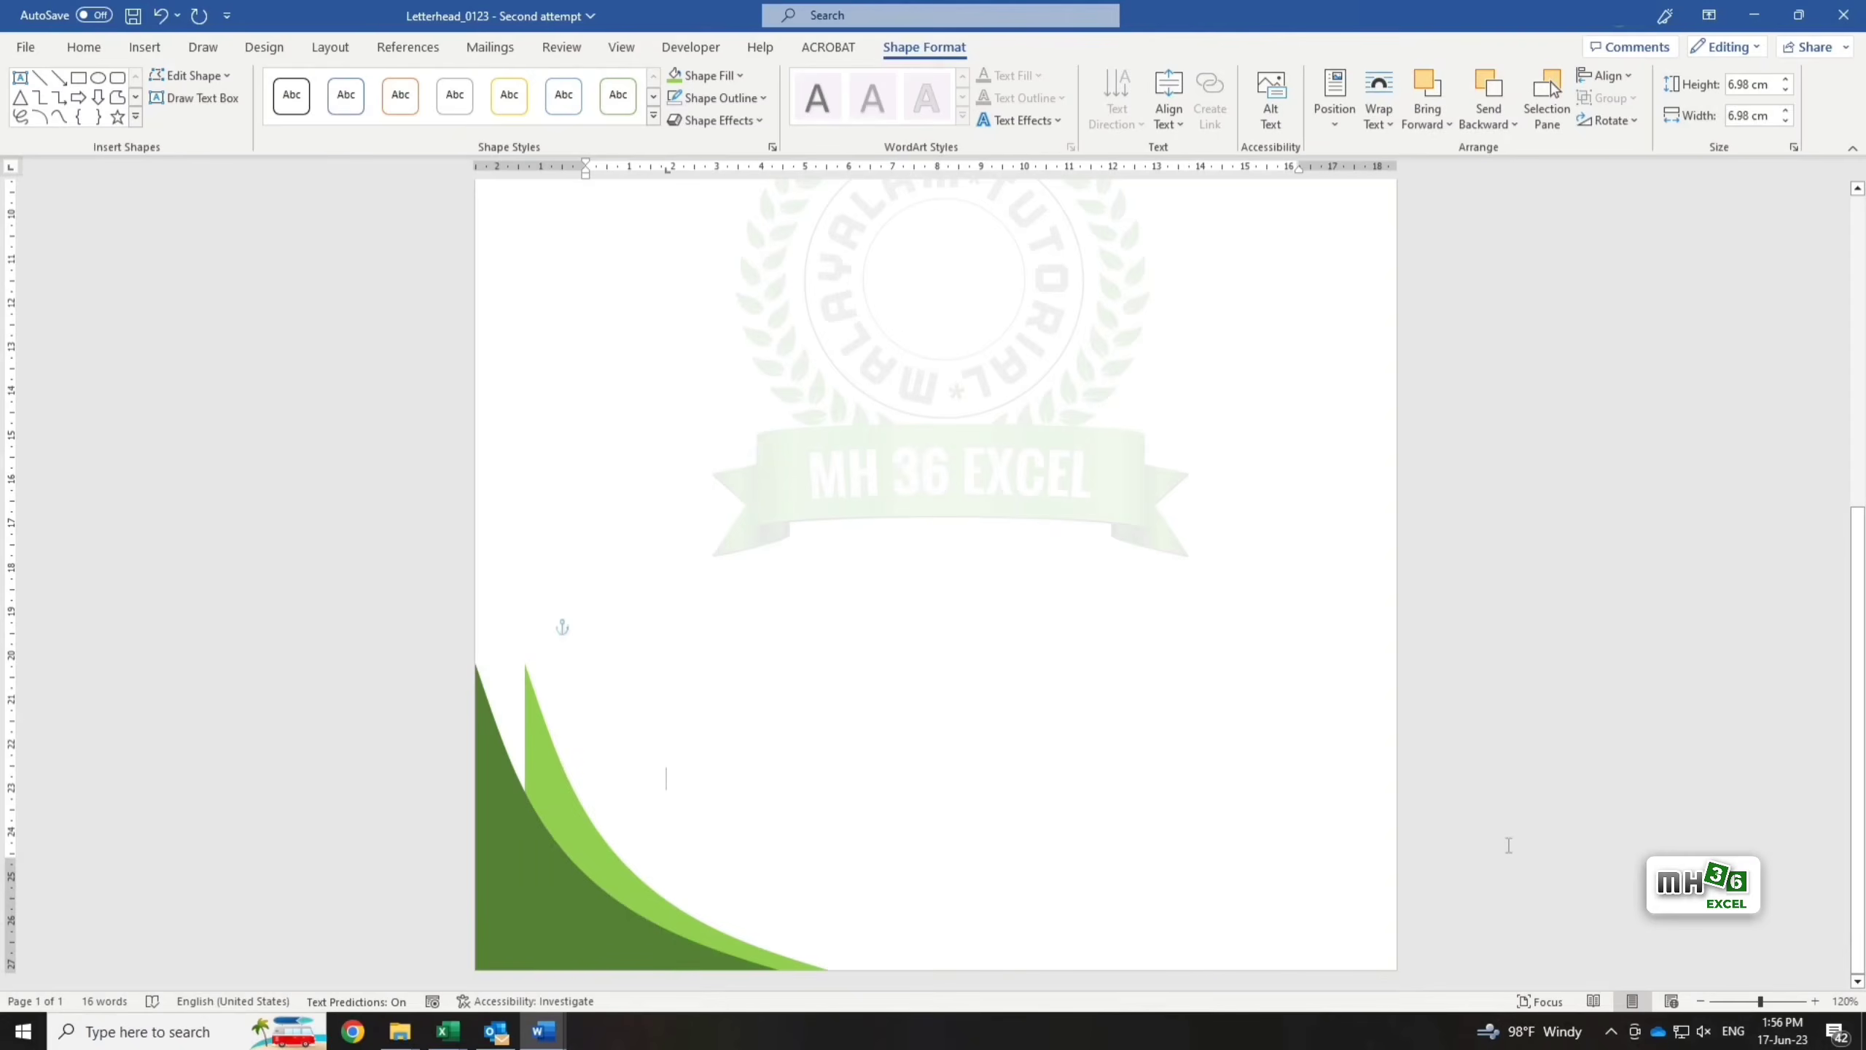
pyautogui.click(1465, 836)
pyautogui.scroll(-4, 1456, 816)
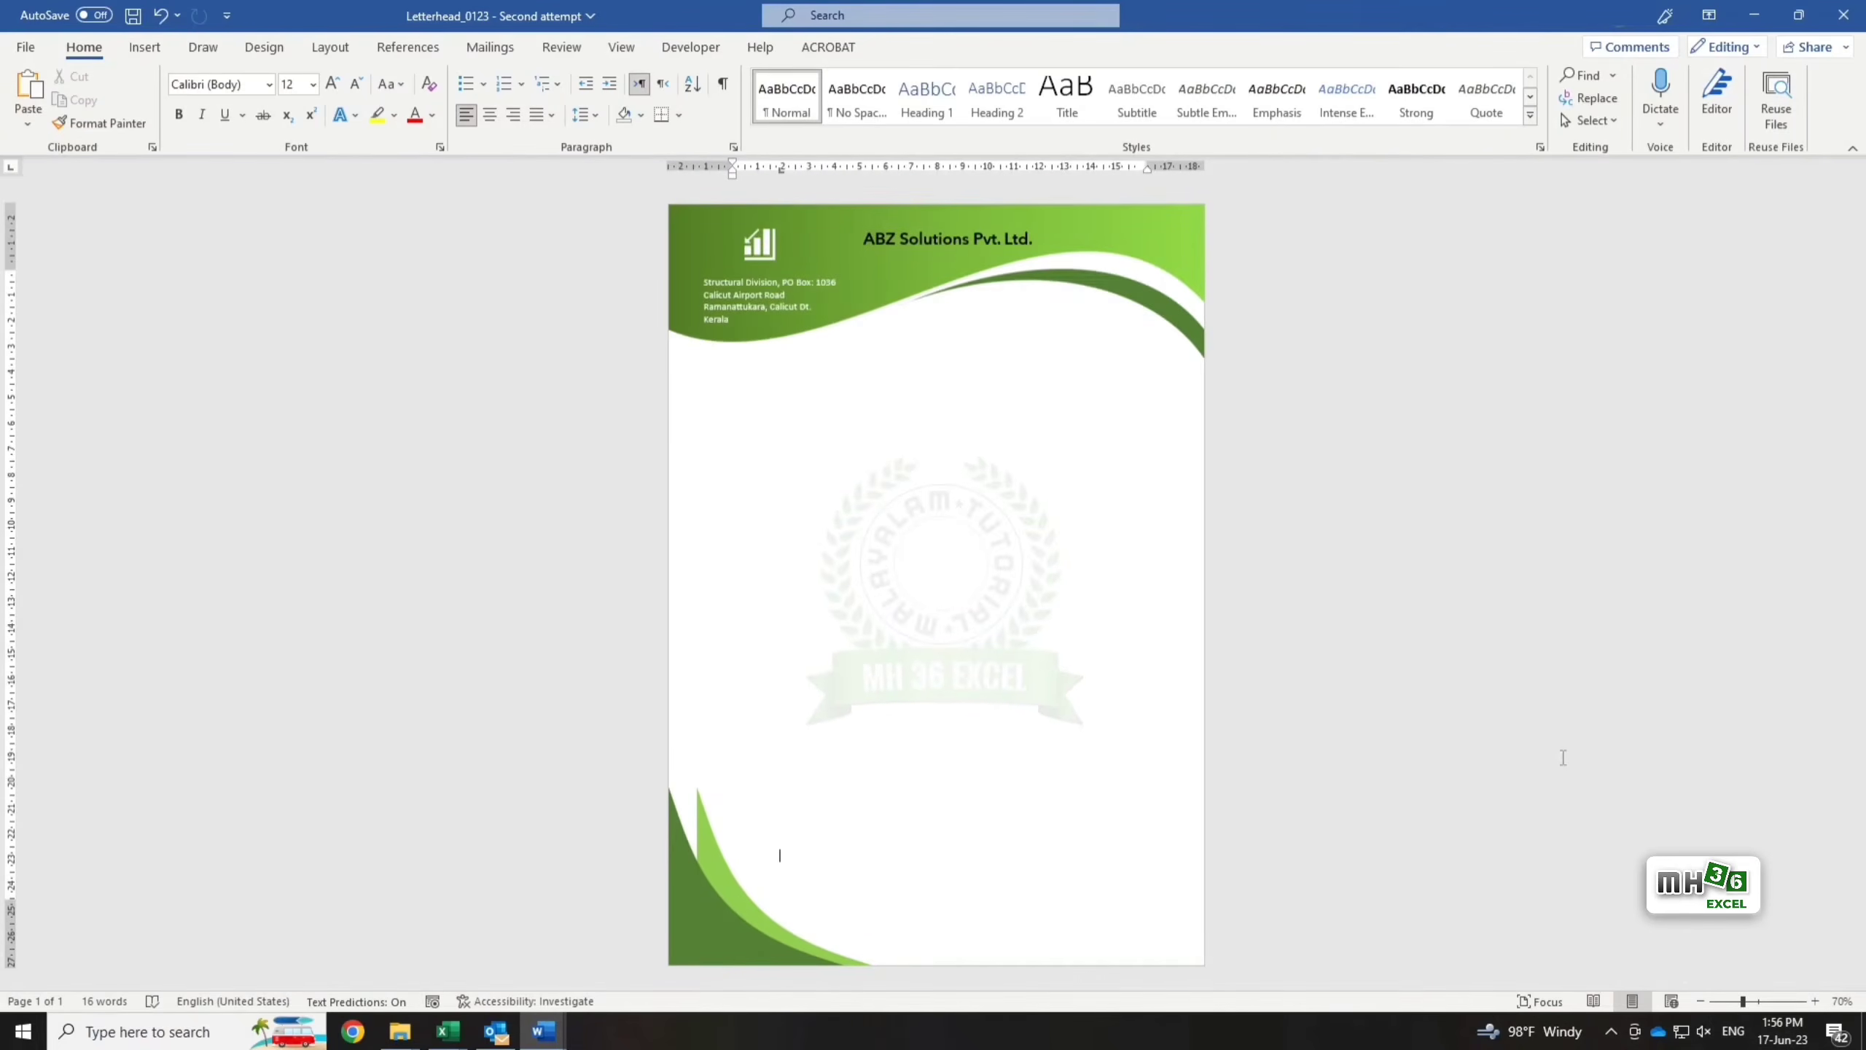
# Collapse the ribbon and export the letterhead as an Adobe PDF named "Letterhead_0123 - Second attempt" in the MD folder.
pyautogui.click(1853, 148)
pyautogui.scroll(1, 1721, 461)
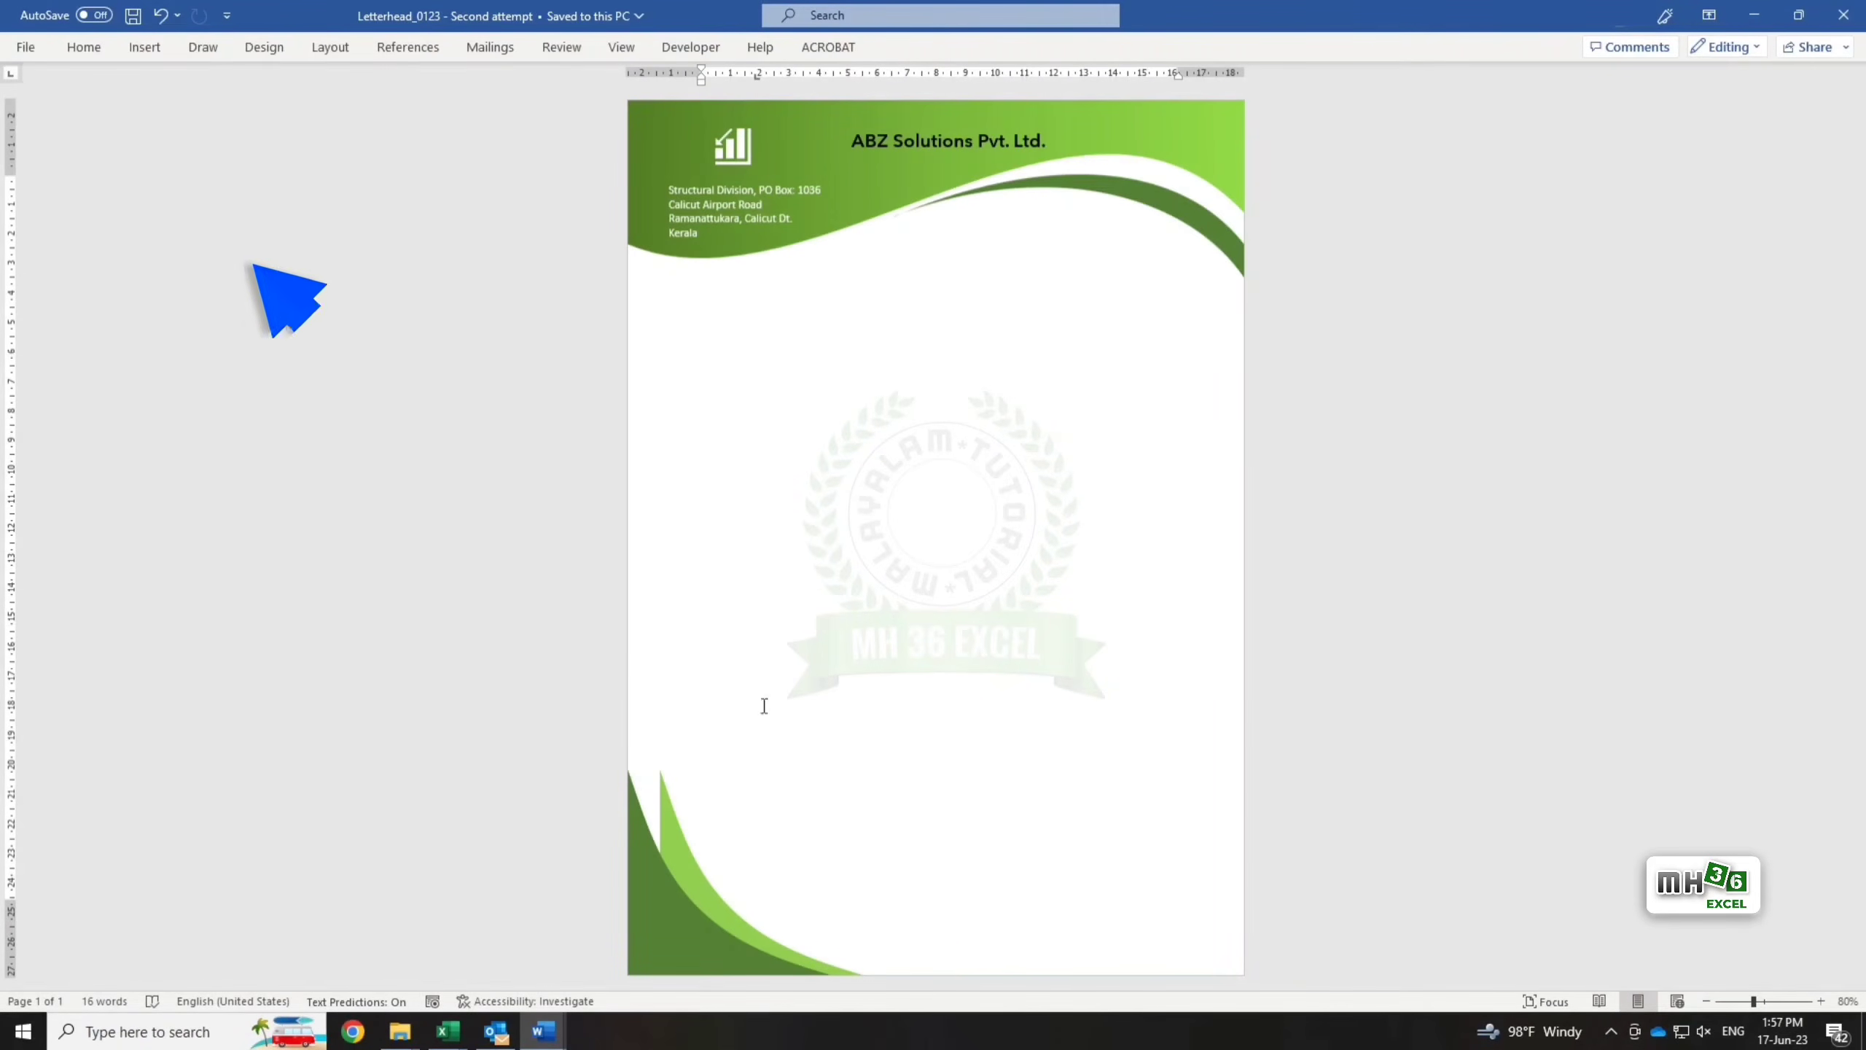
pyautogui.click(26, 47)
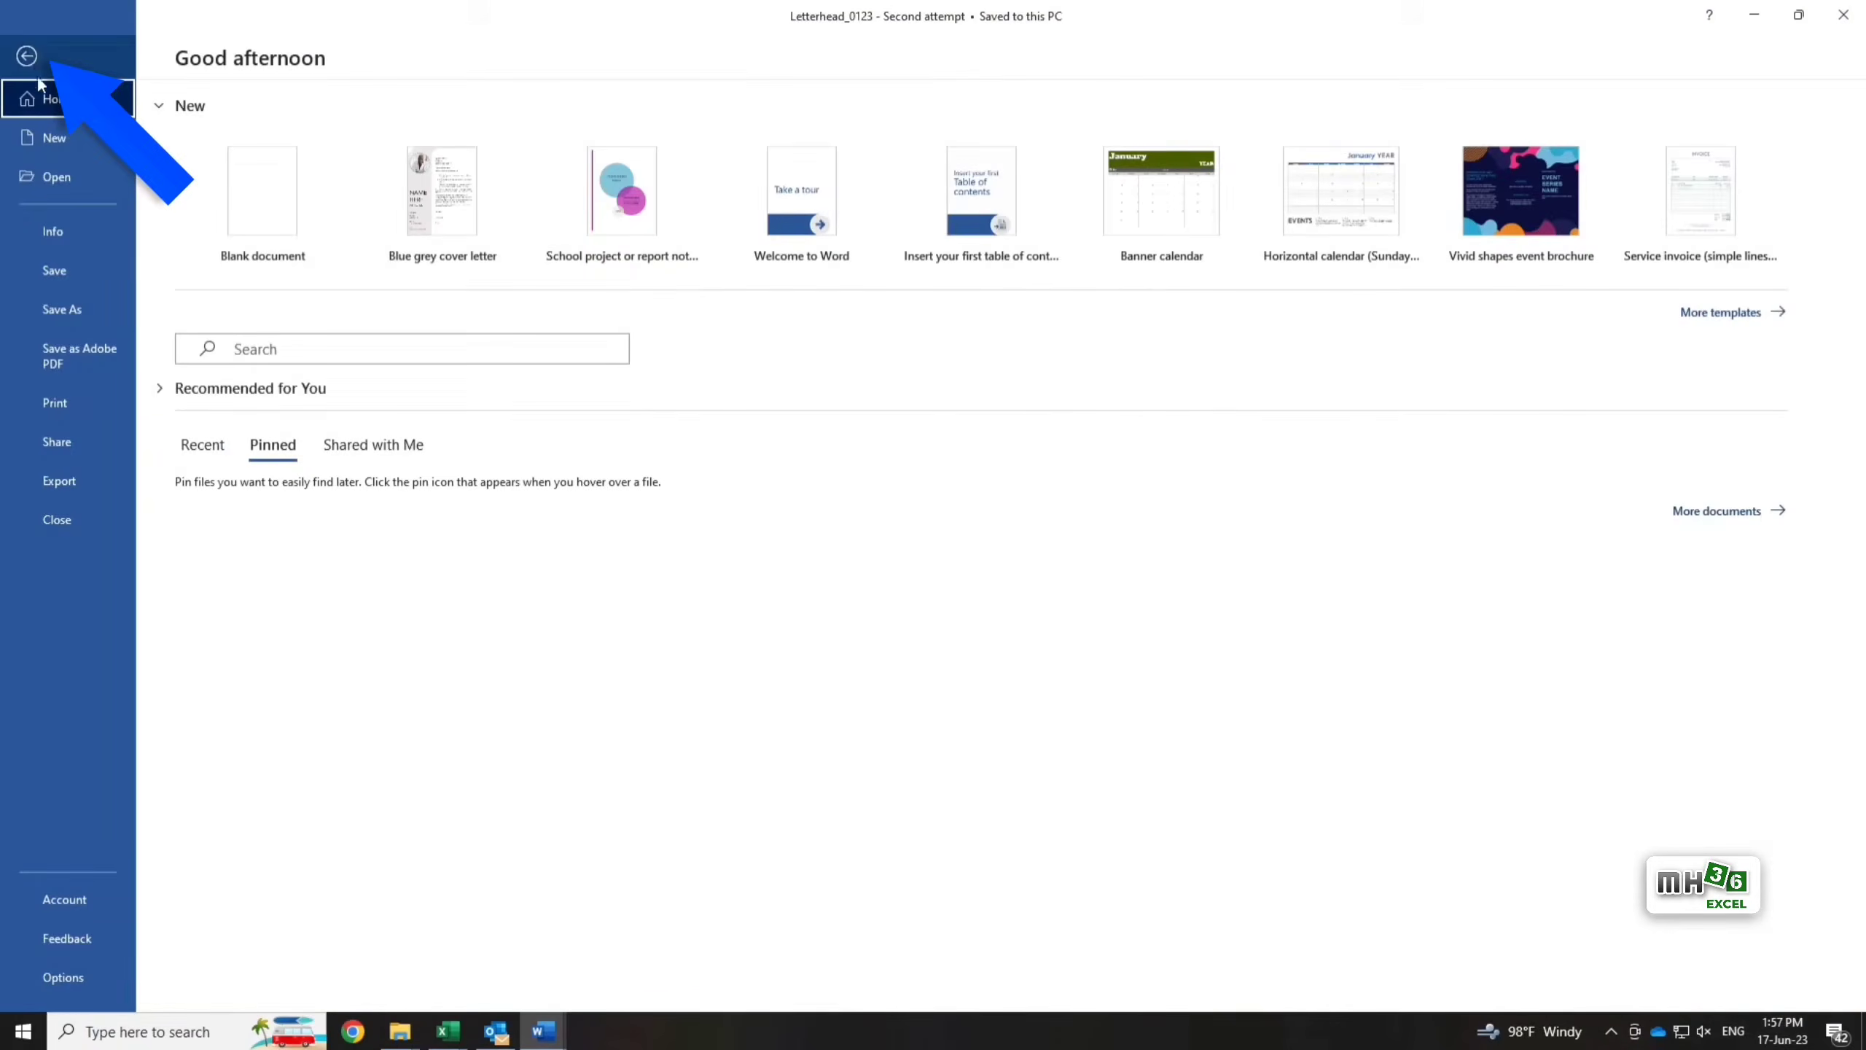
pyautogui.click(102, 487)
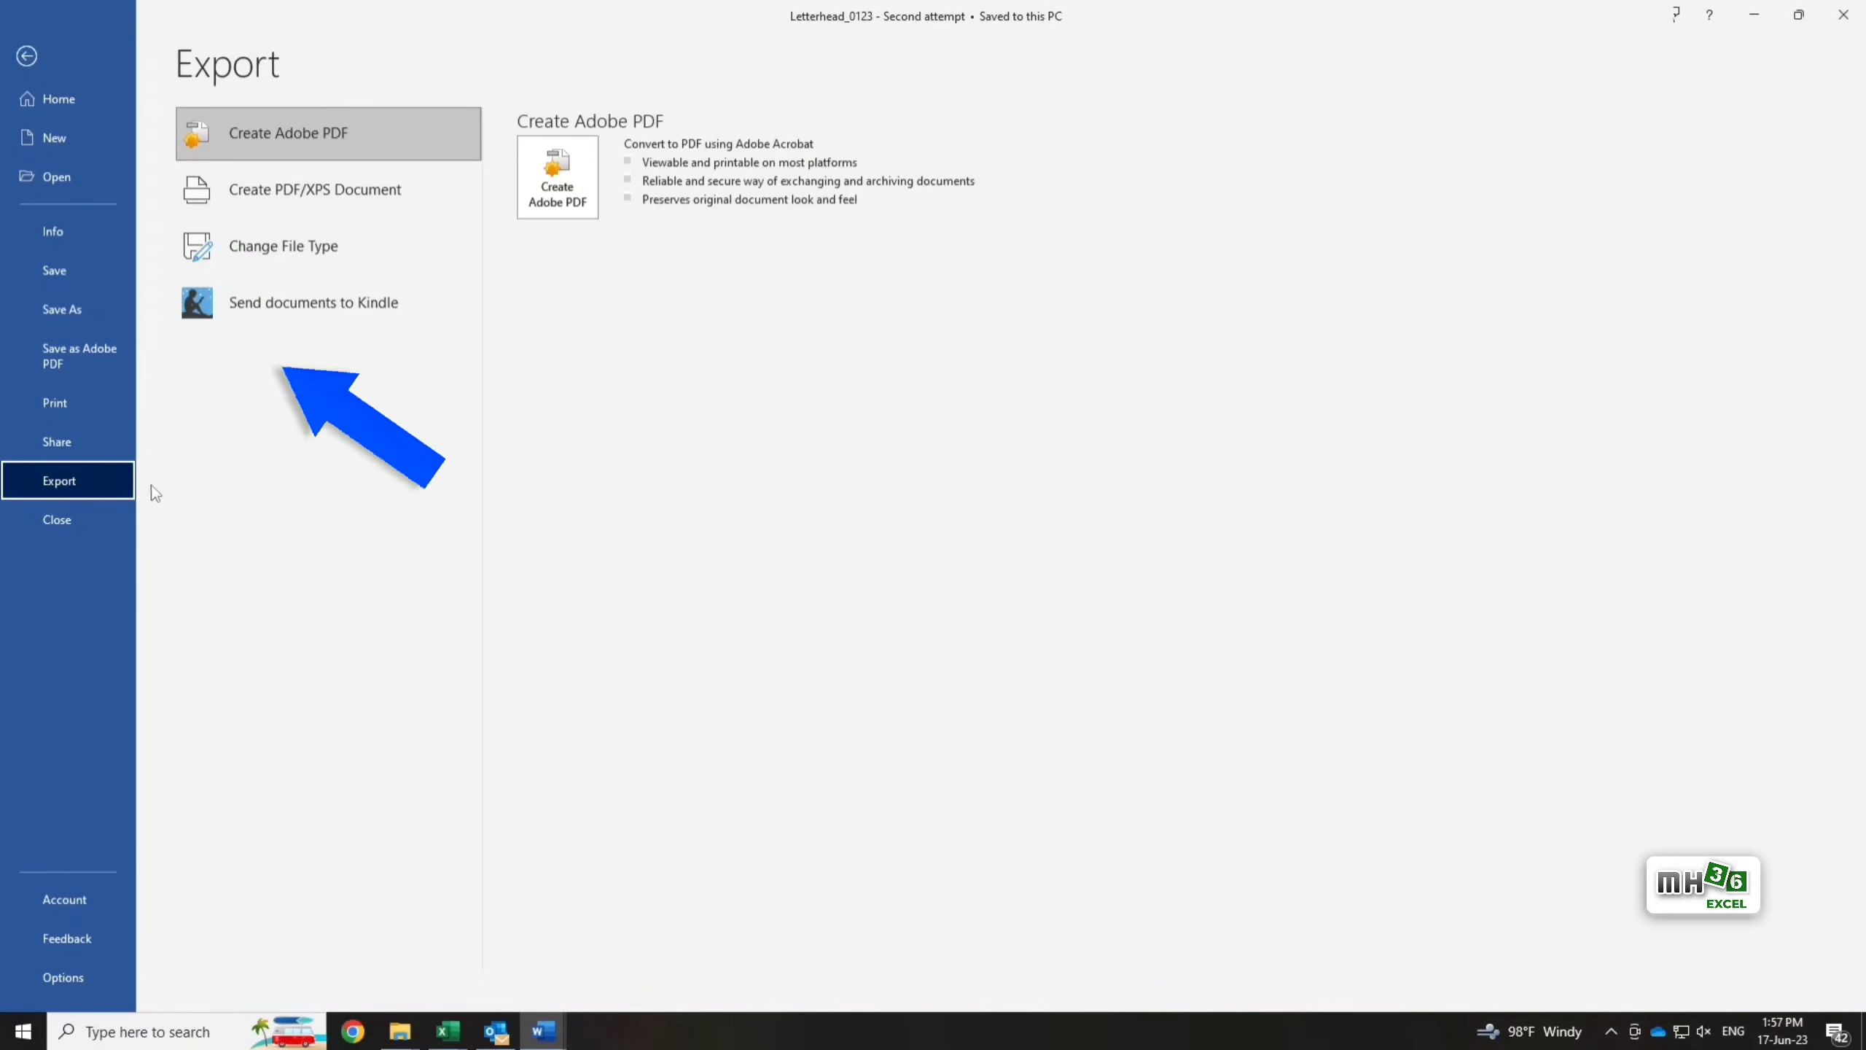
pyautogui.click(574, 203)
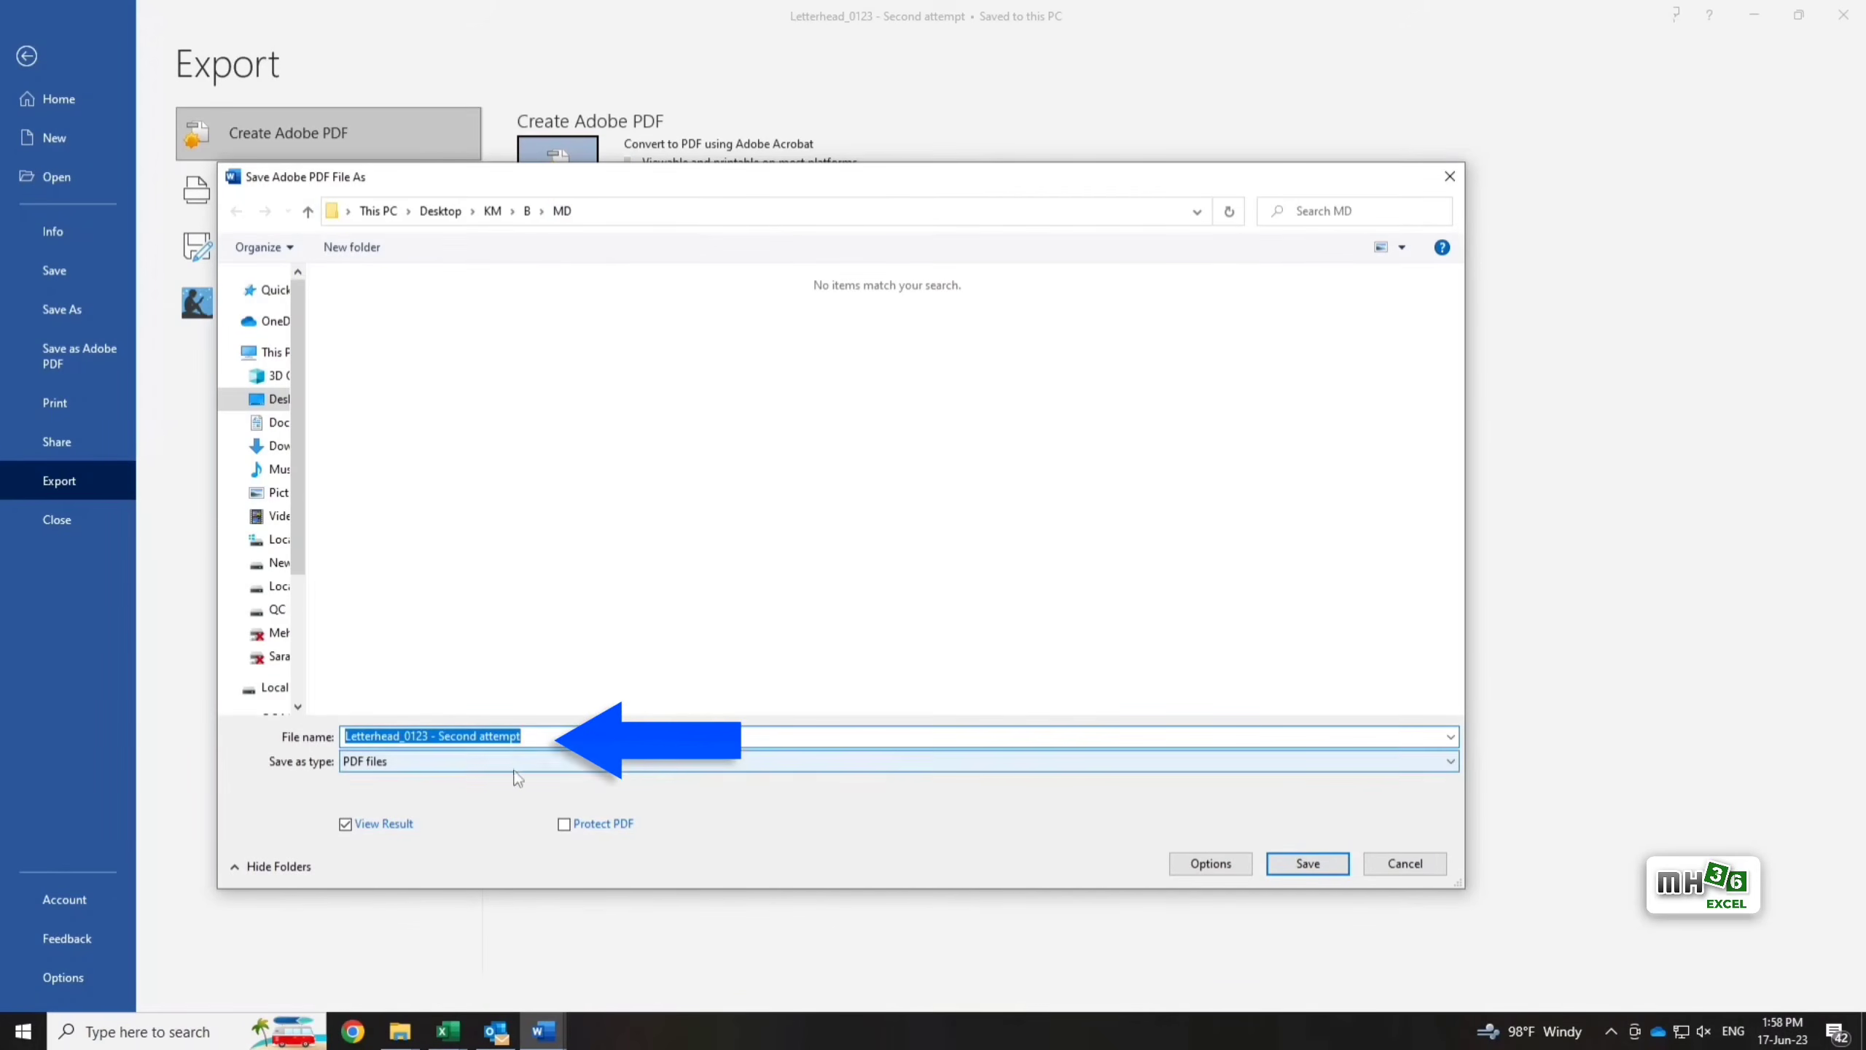
pyautogui.click(1307, 864)
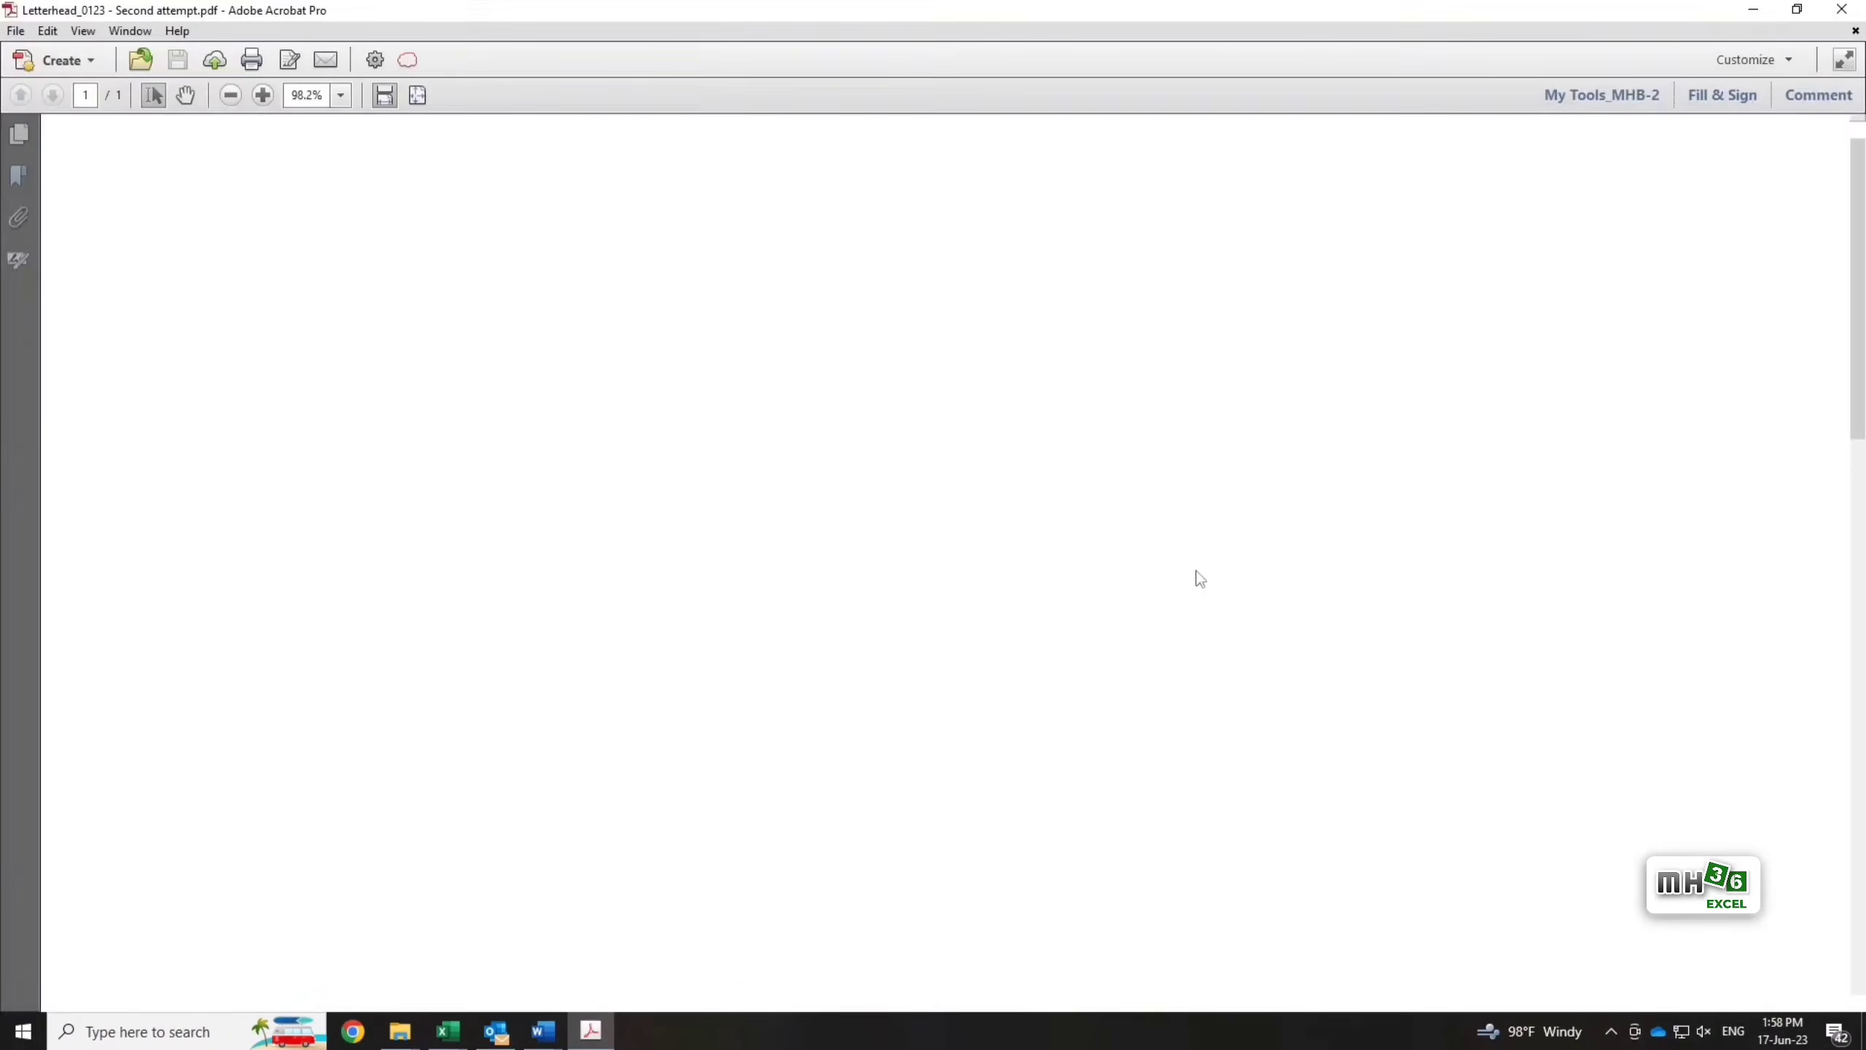